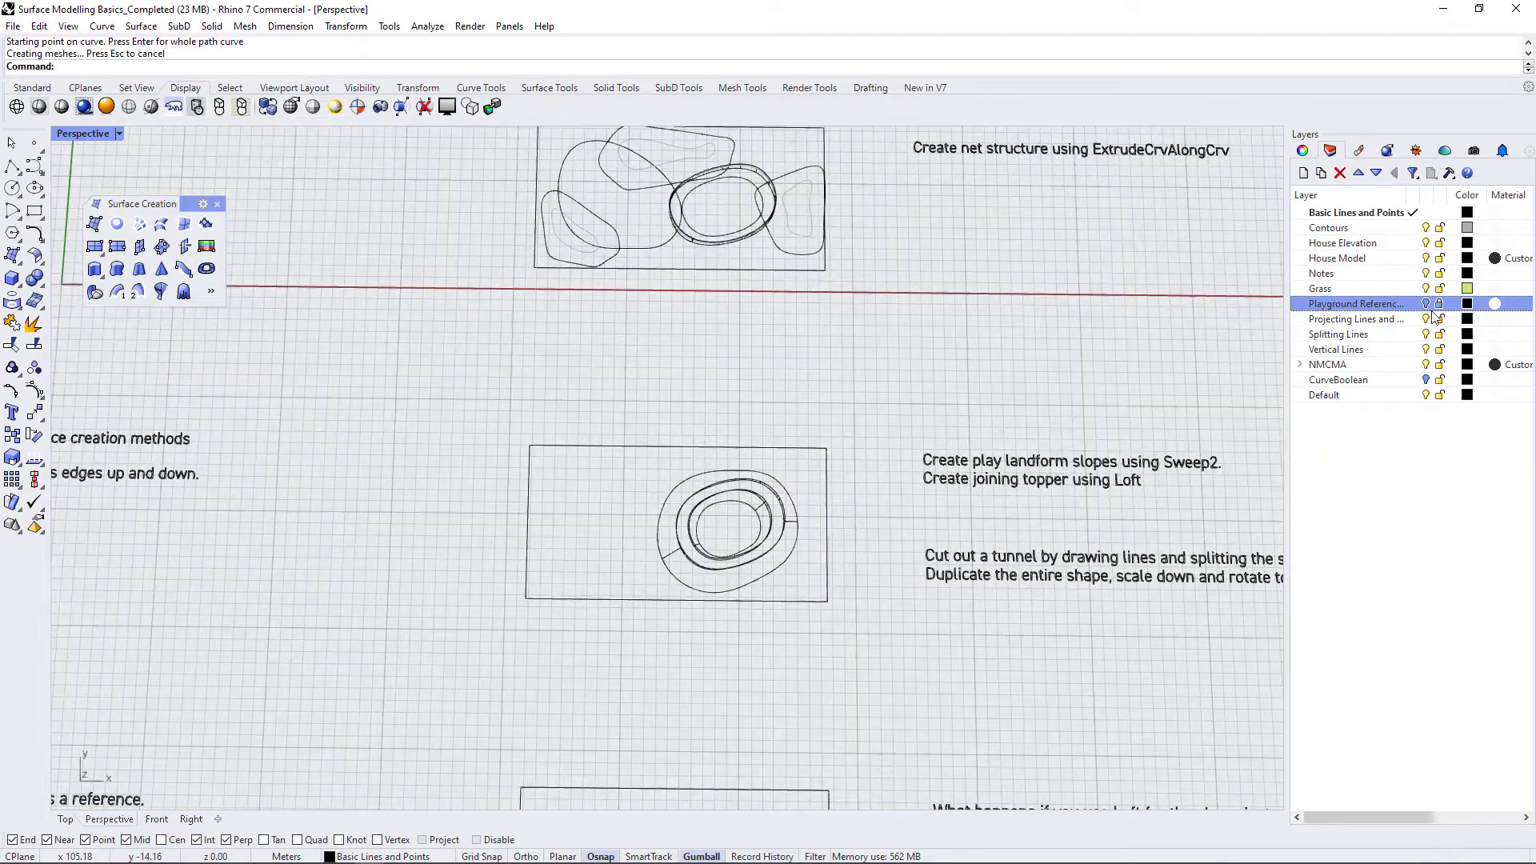
# Turn on the Playground Reference layer and study the landform elevation on the schulumfeld_spielplatz sheet.
pyautogui.click(1426, 303)
pyautogui.moveTo(508, 505); pyautogui.dragTo(742, 623, button='right')
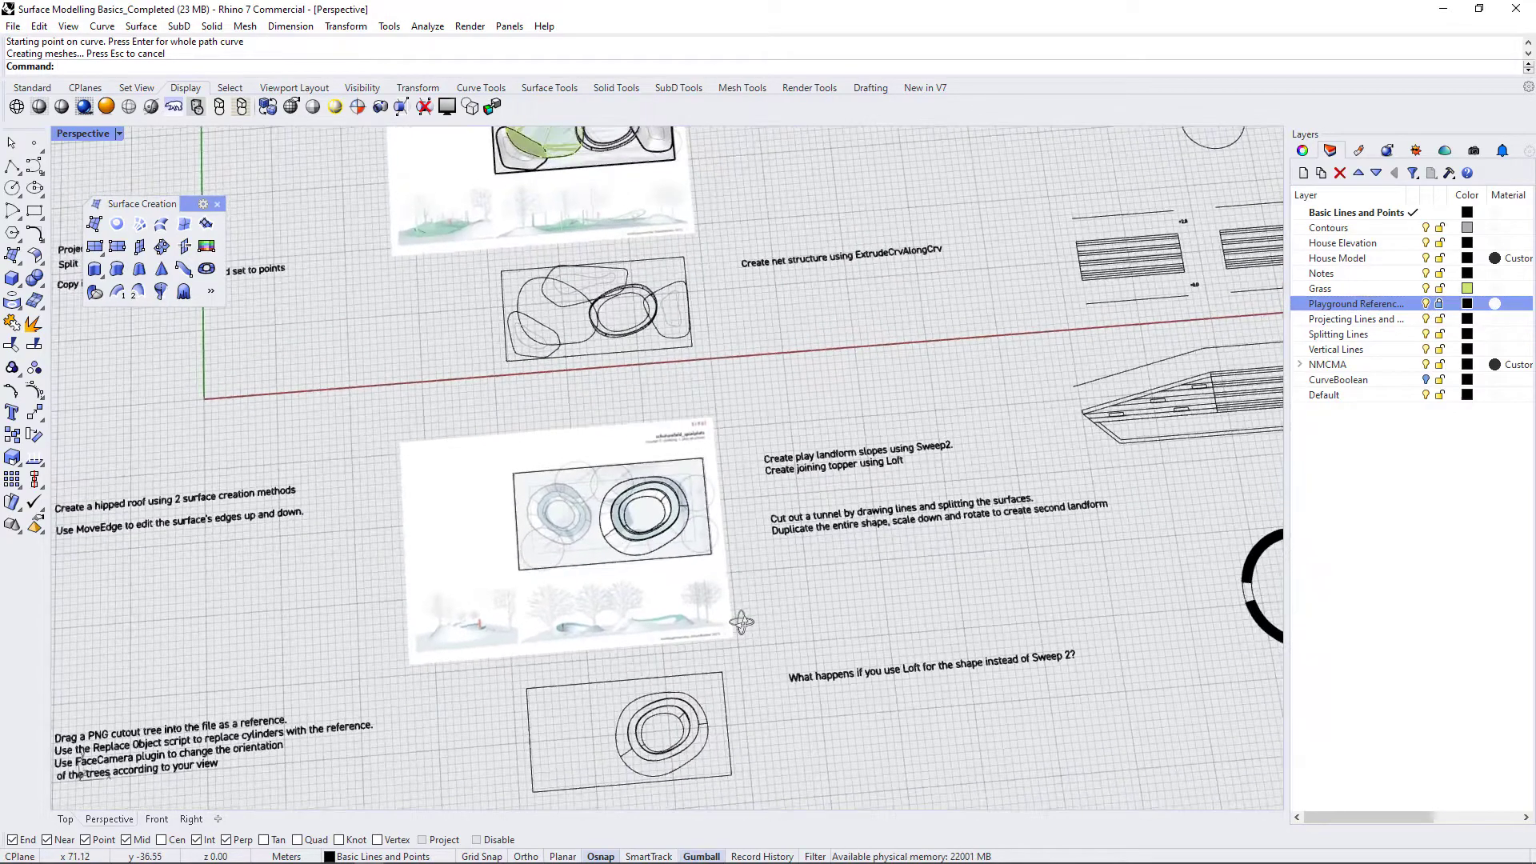
pyautogui.scroll(5, 598, 599)
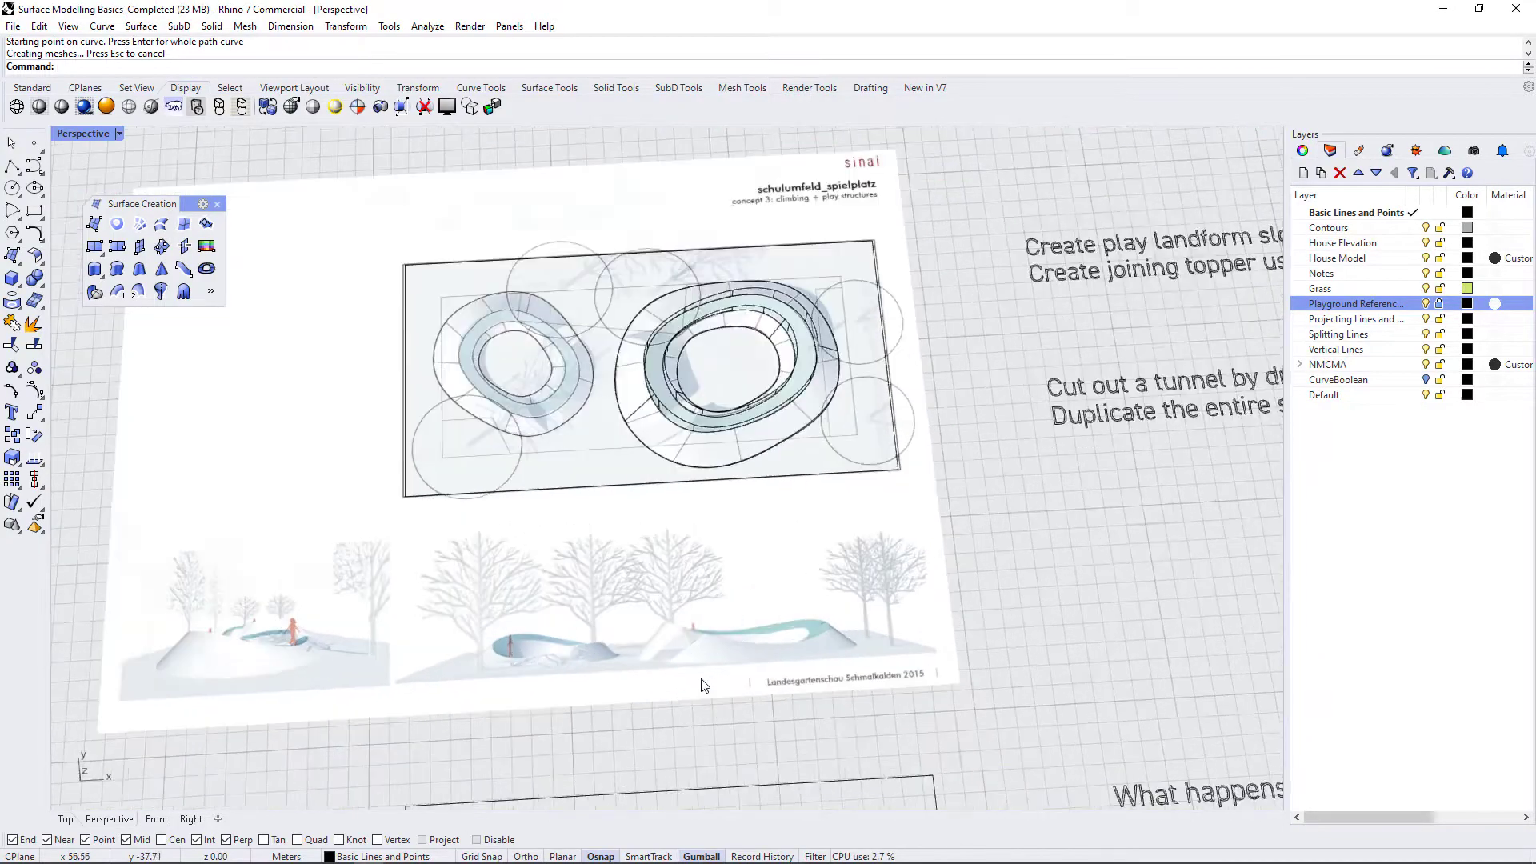
pyautogui.scroll(6, 880, 612)
pyautogui.scroll(-5, 693, 474)
pyautogui.scroll(3, 727, 616)
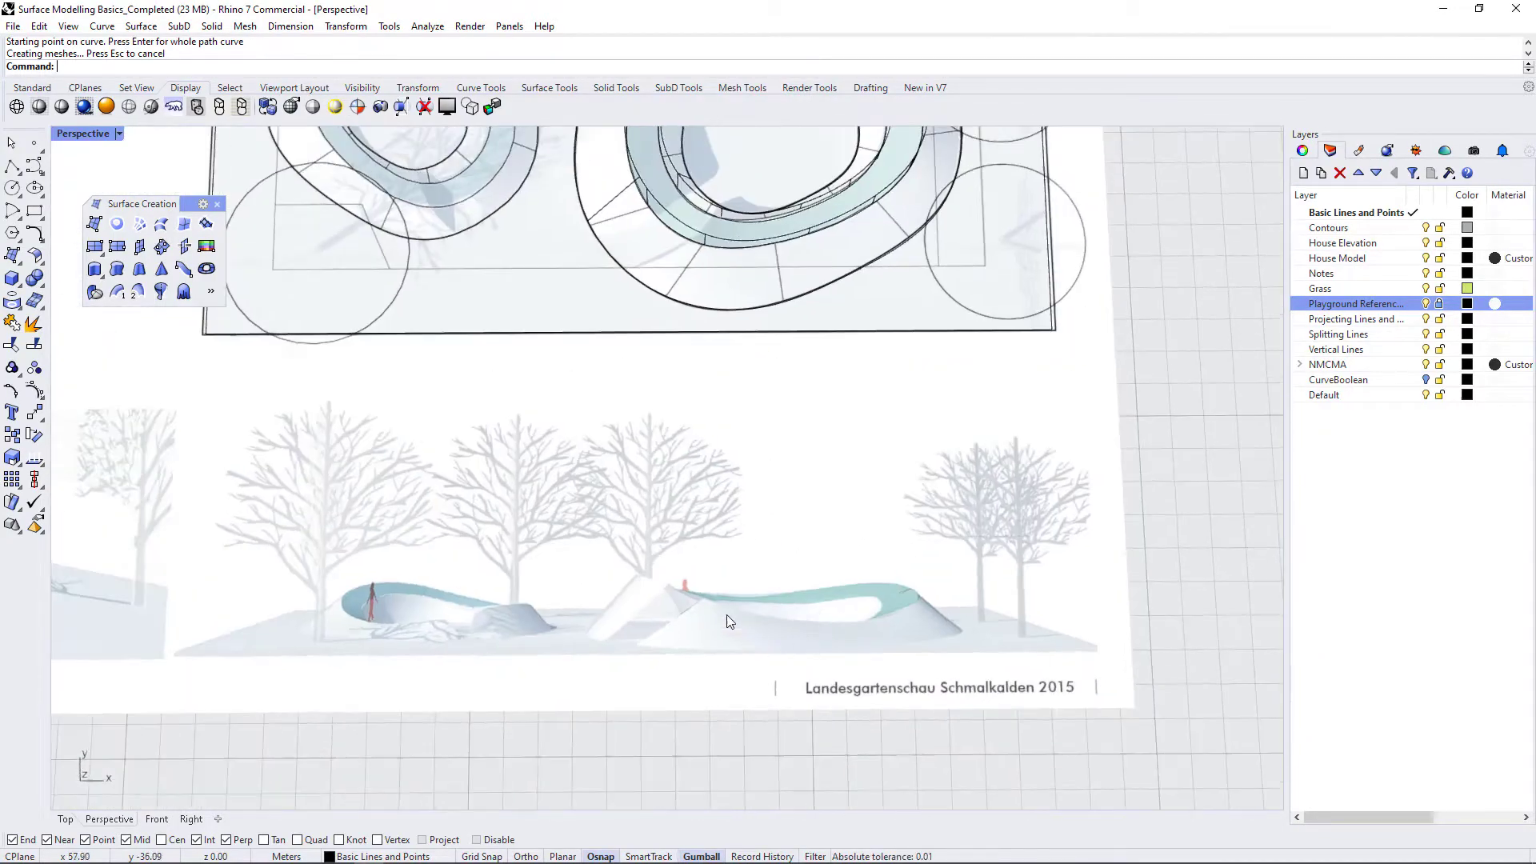
pyautogui.scroll(2, 752, 689)
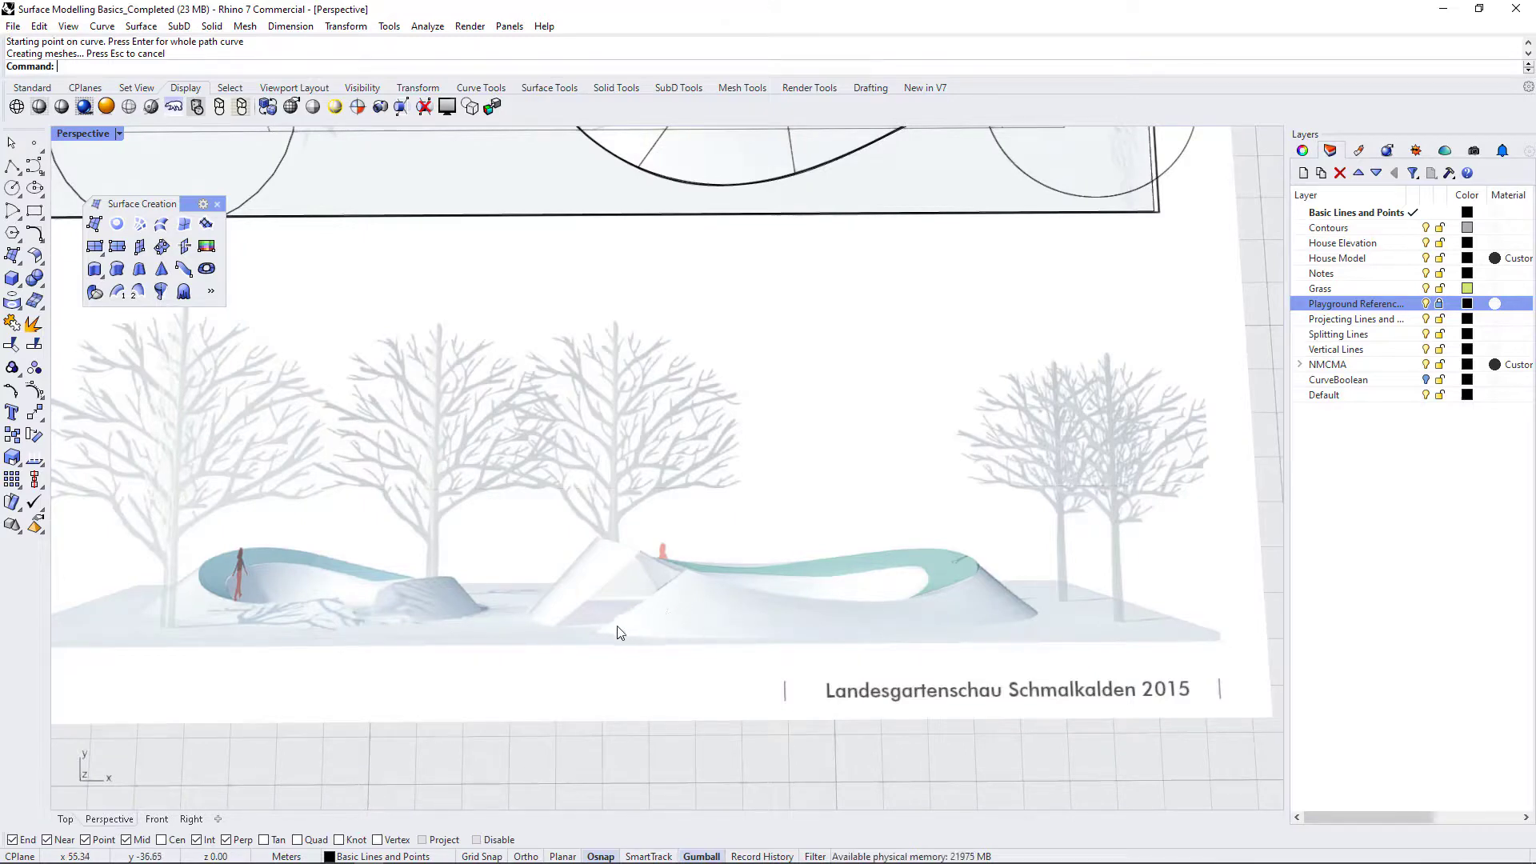
pyautogui.moveTo(730, 600)
pyautogui.mouseDown(button='right')
pyautogui.moveTo(721, 611)
pyautogui.moveTo(746, 598)
pyautogui.mouseUp(button='right')
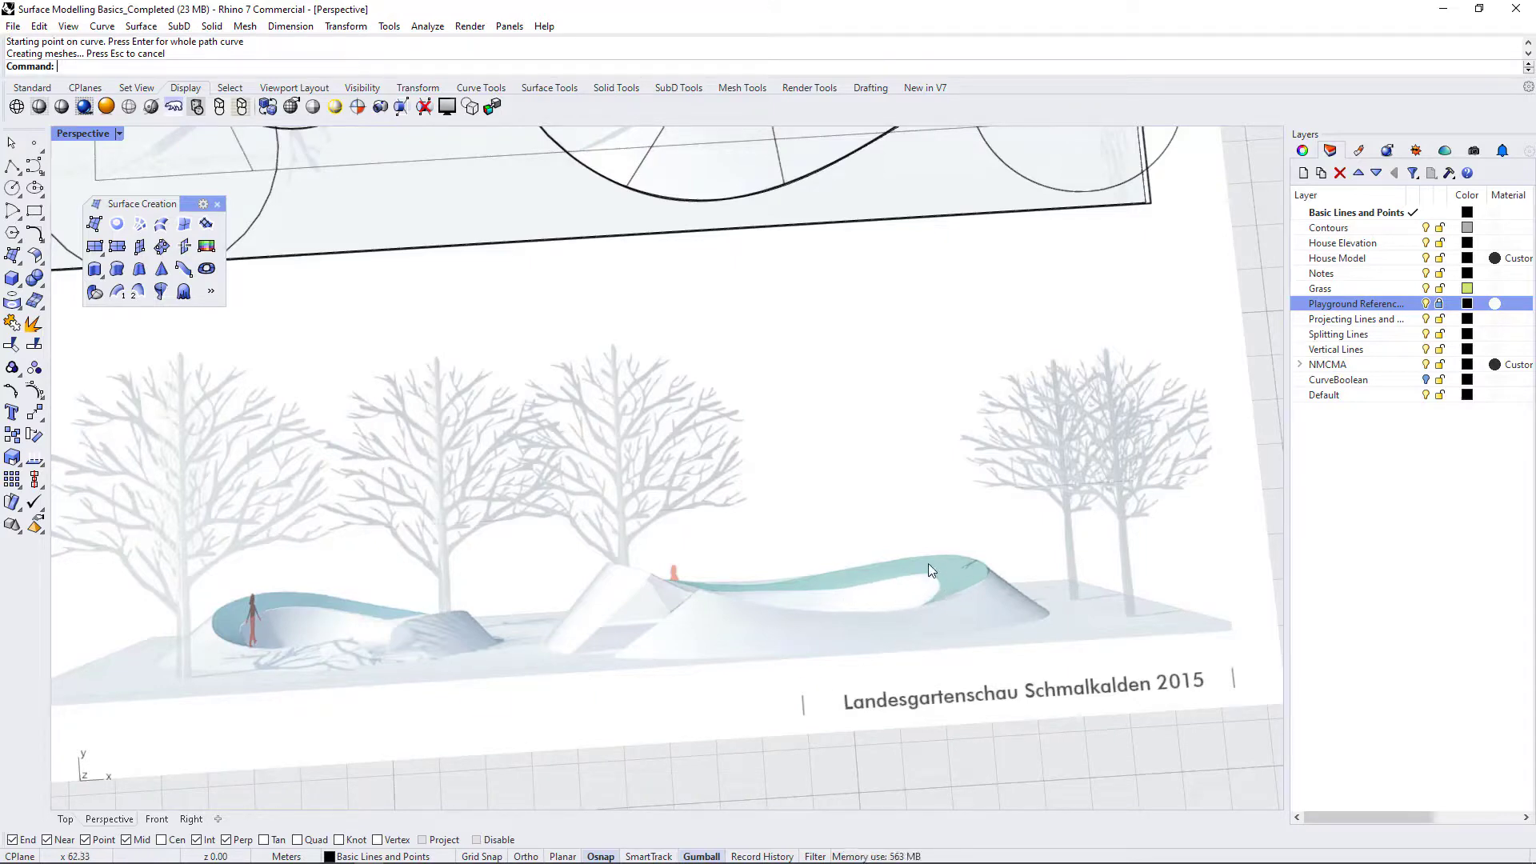
pyautogui.scroll(-5, 698, 521)
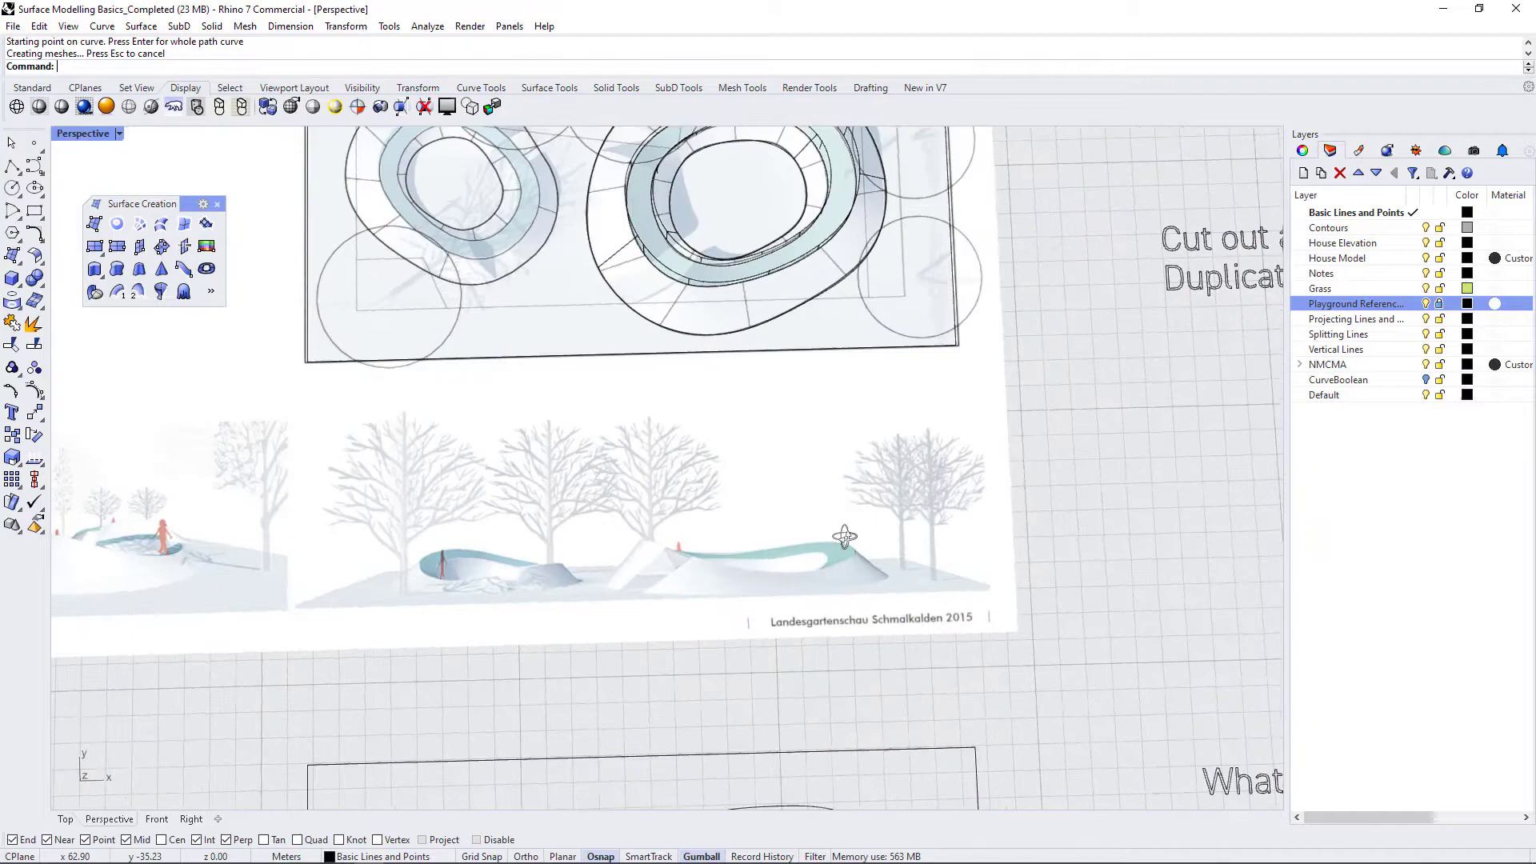
# Examine the plan of the larger ring-shaped landform on the reference sheet together with the curves drawn over it.
pyautogui.moveTo(846, 537); pyautogui.dragTo(836, 540, button='right')
pyautogui.scroll(-5, 833, 592)
pyautogui.moveTo(833, 596); pyautogui.dragTo(818, 559, button='right')
pyautogui.scroll(8, 786, 289)
pyautogui.scroll(-6, 845, 406)
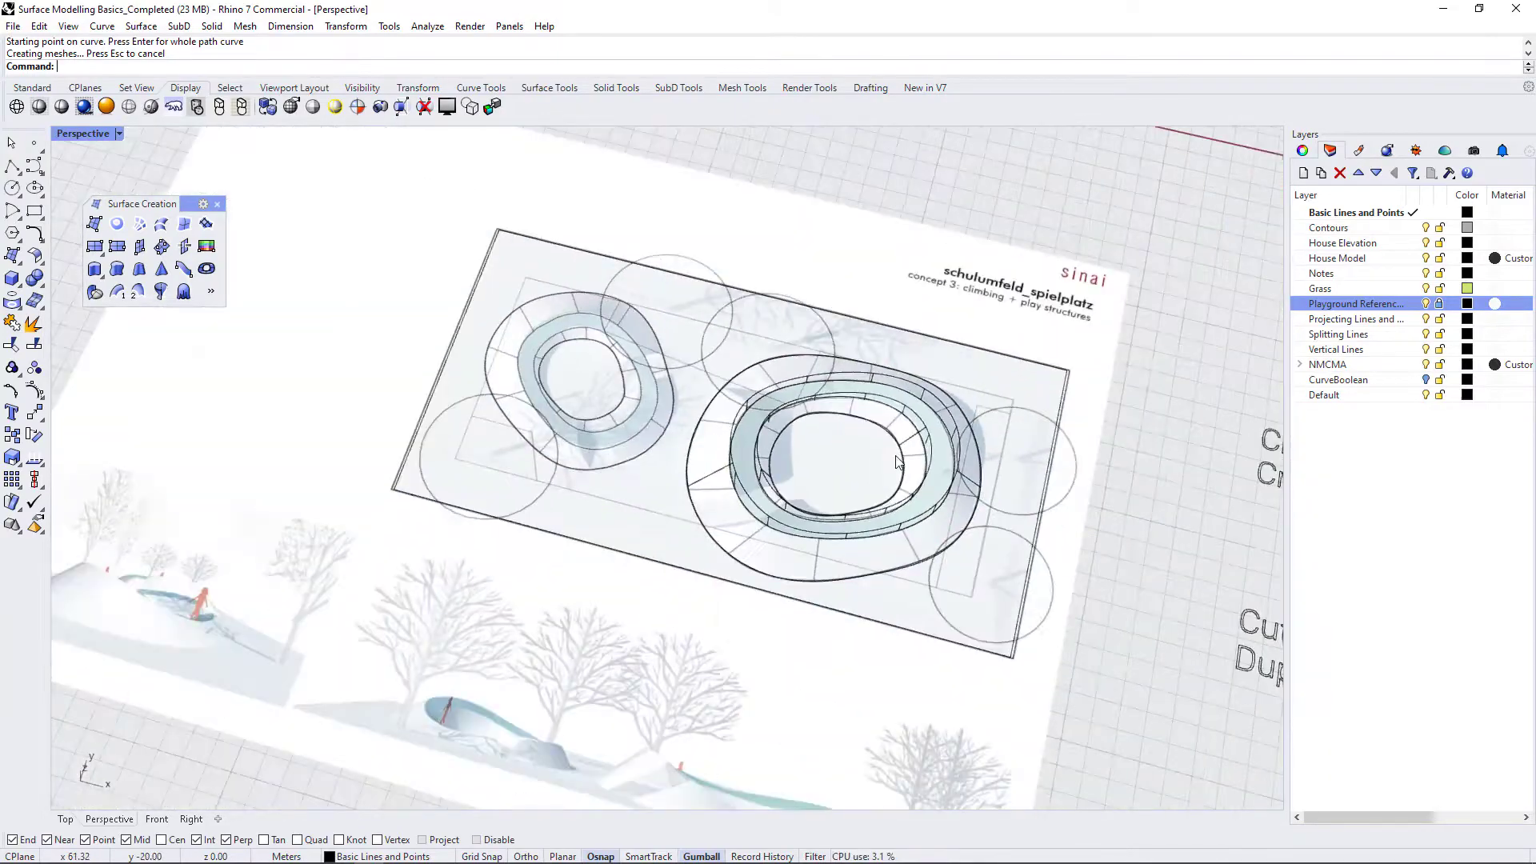
pyautogui.scroll(3, 877, 408)
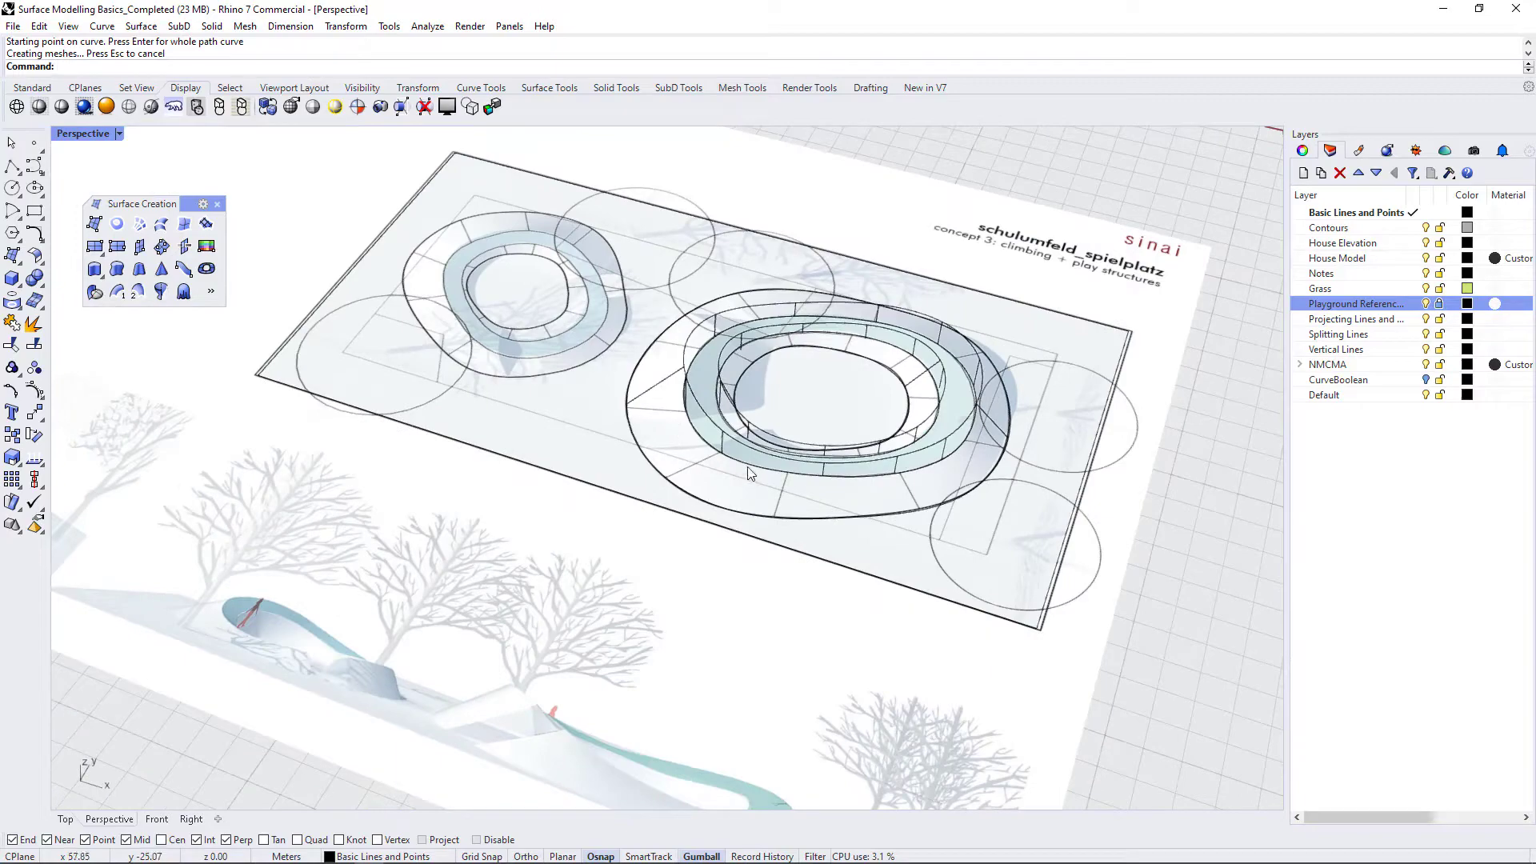
pyautogui.scroll(-3, 746, 400)
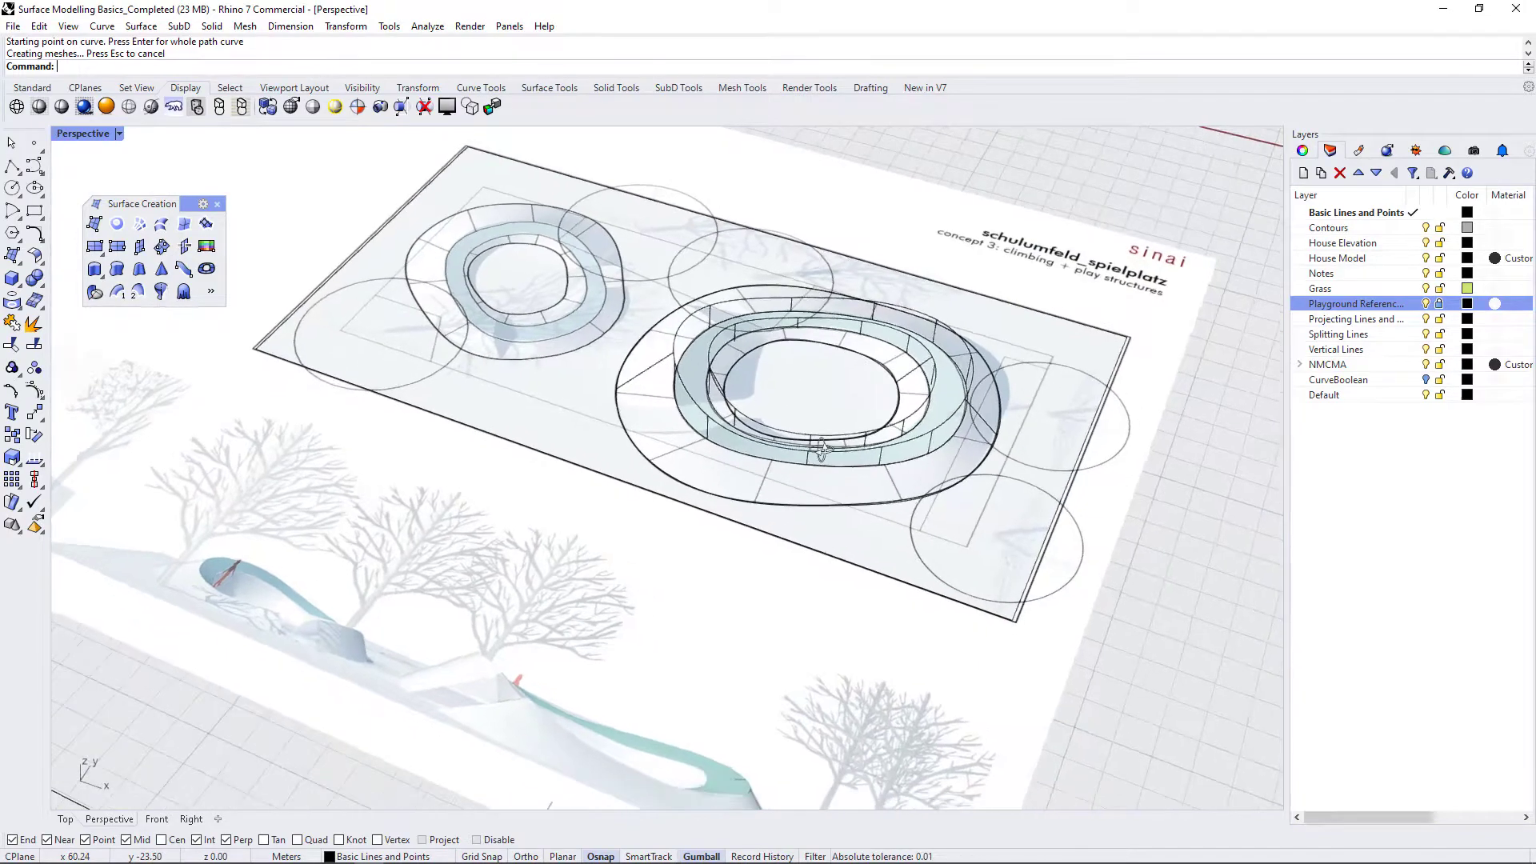
pyautogui.scroll(5, 720, 409)
pyautogui.scroll(-2, 686, 422)
pyautogui.scroll(-2, 664, 422)
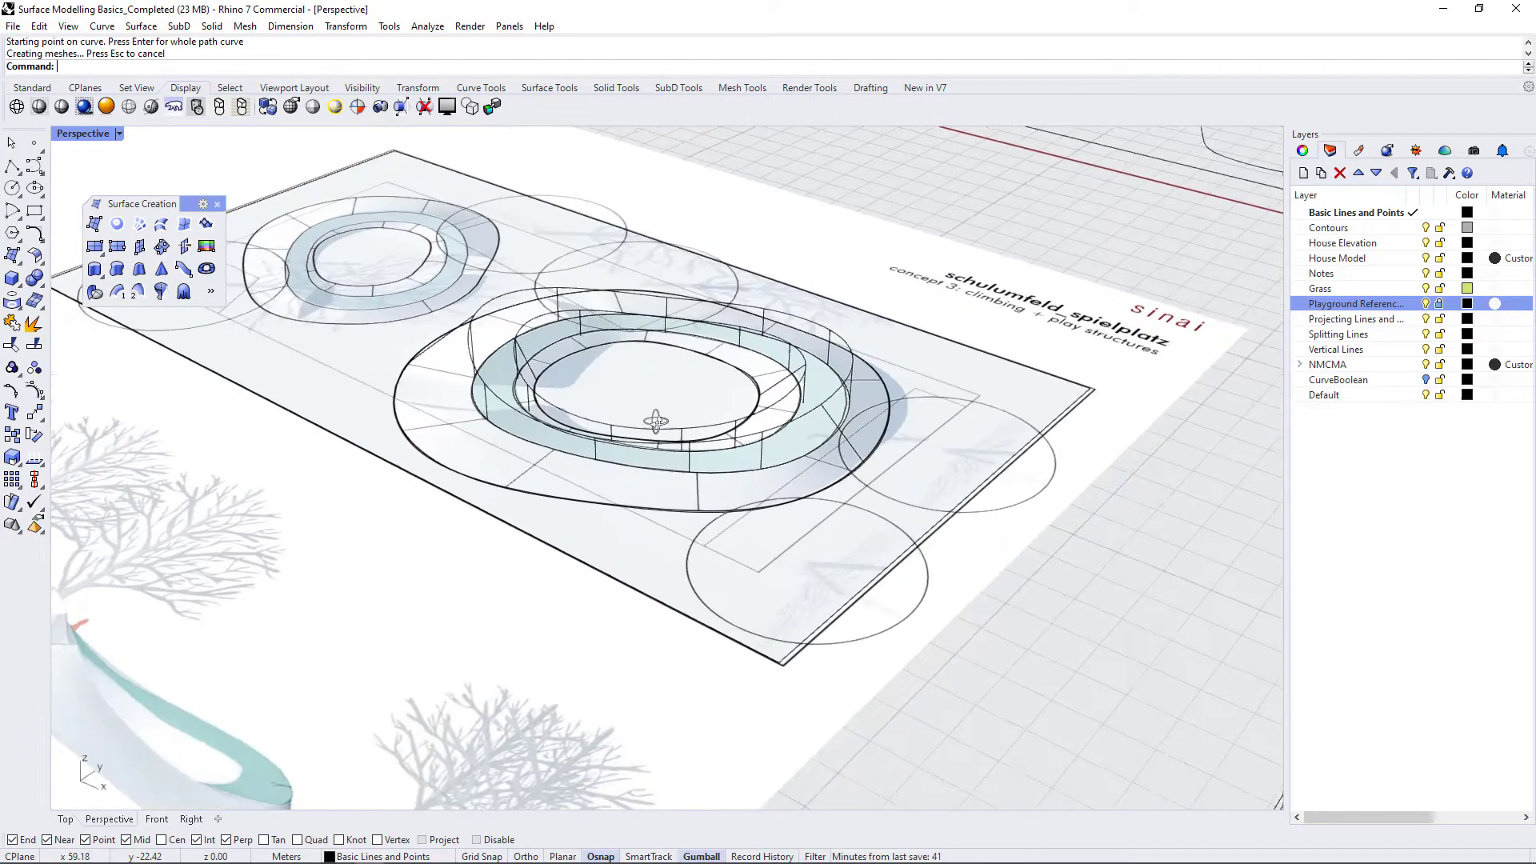
pyautogui.scroll(5, 464, 376)
# Inspect the larger landform's closed curves one by one, comparing the ground-level outlines with the raised top curves.
pyautogui.click(312, 413)
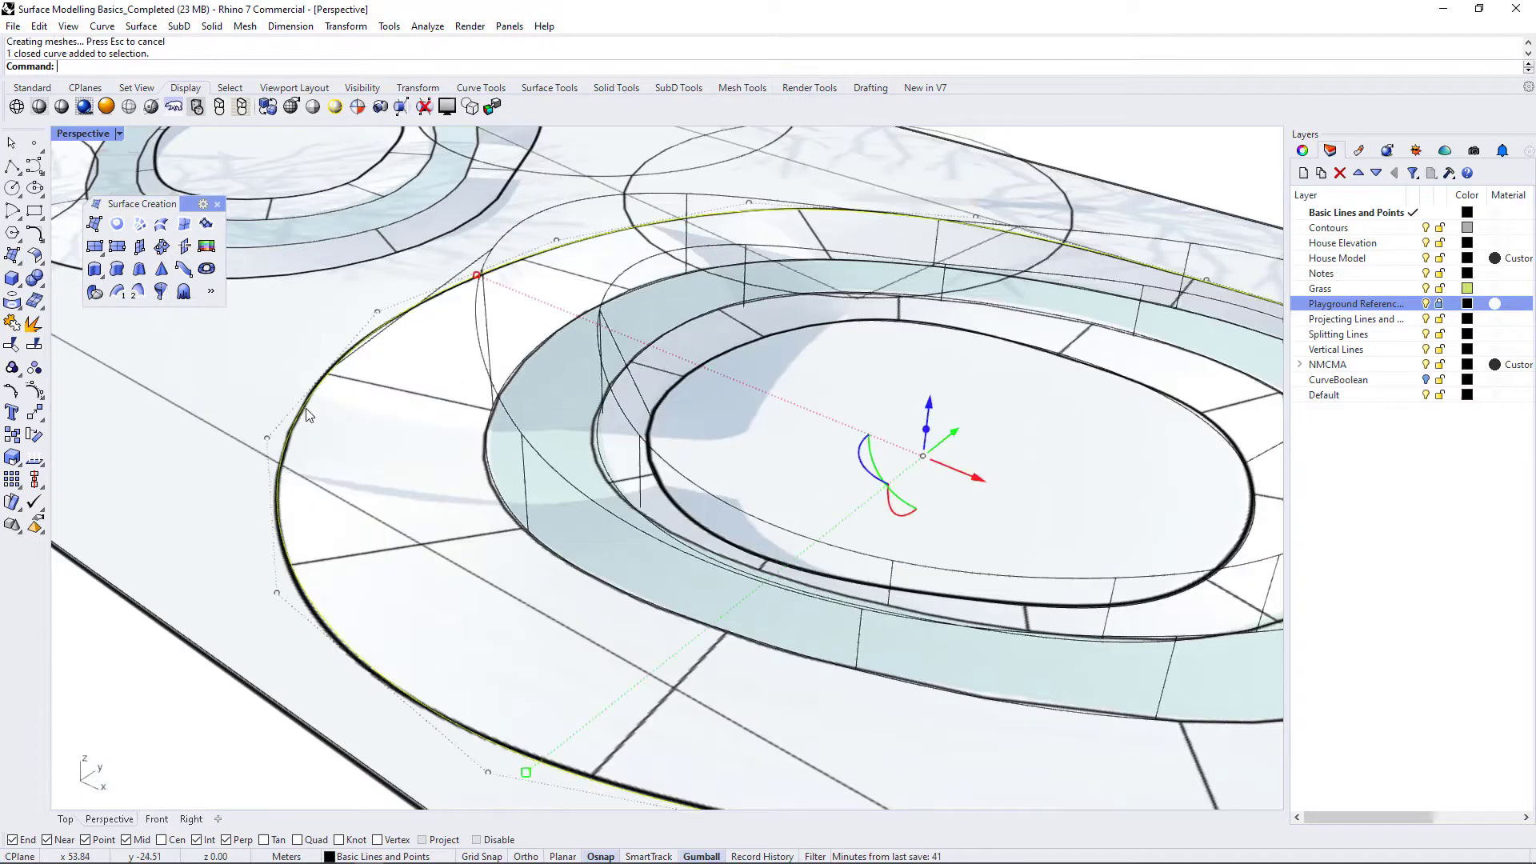
pyautogui.click(487, 455)
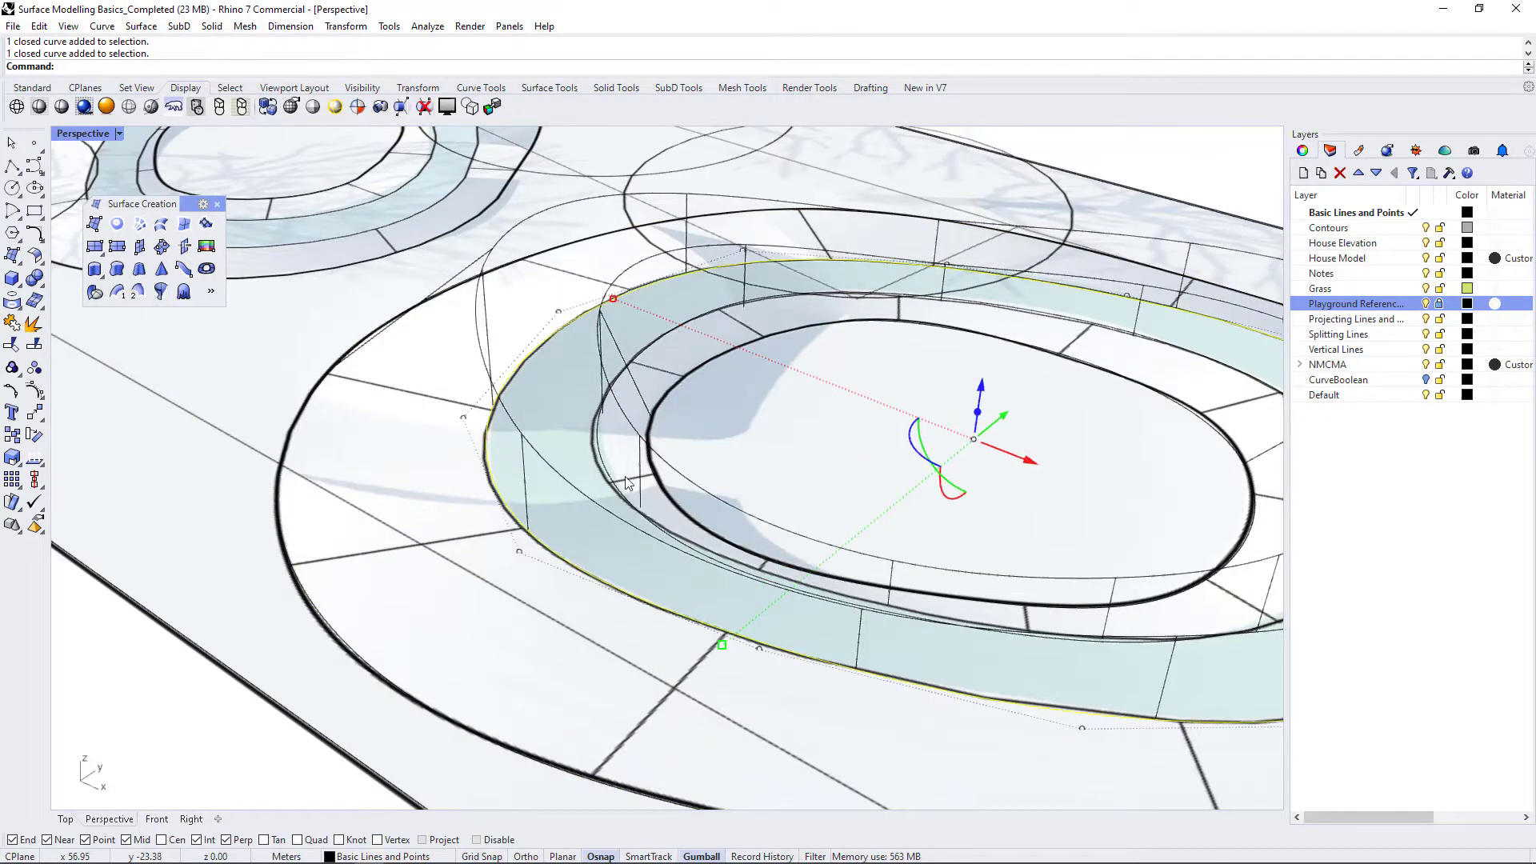
pyautogui.moveTo(629, 483); pyautogui.dragTo(598, 483, button='right')
pyautogui.click(486, 461)
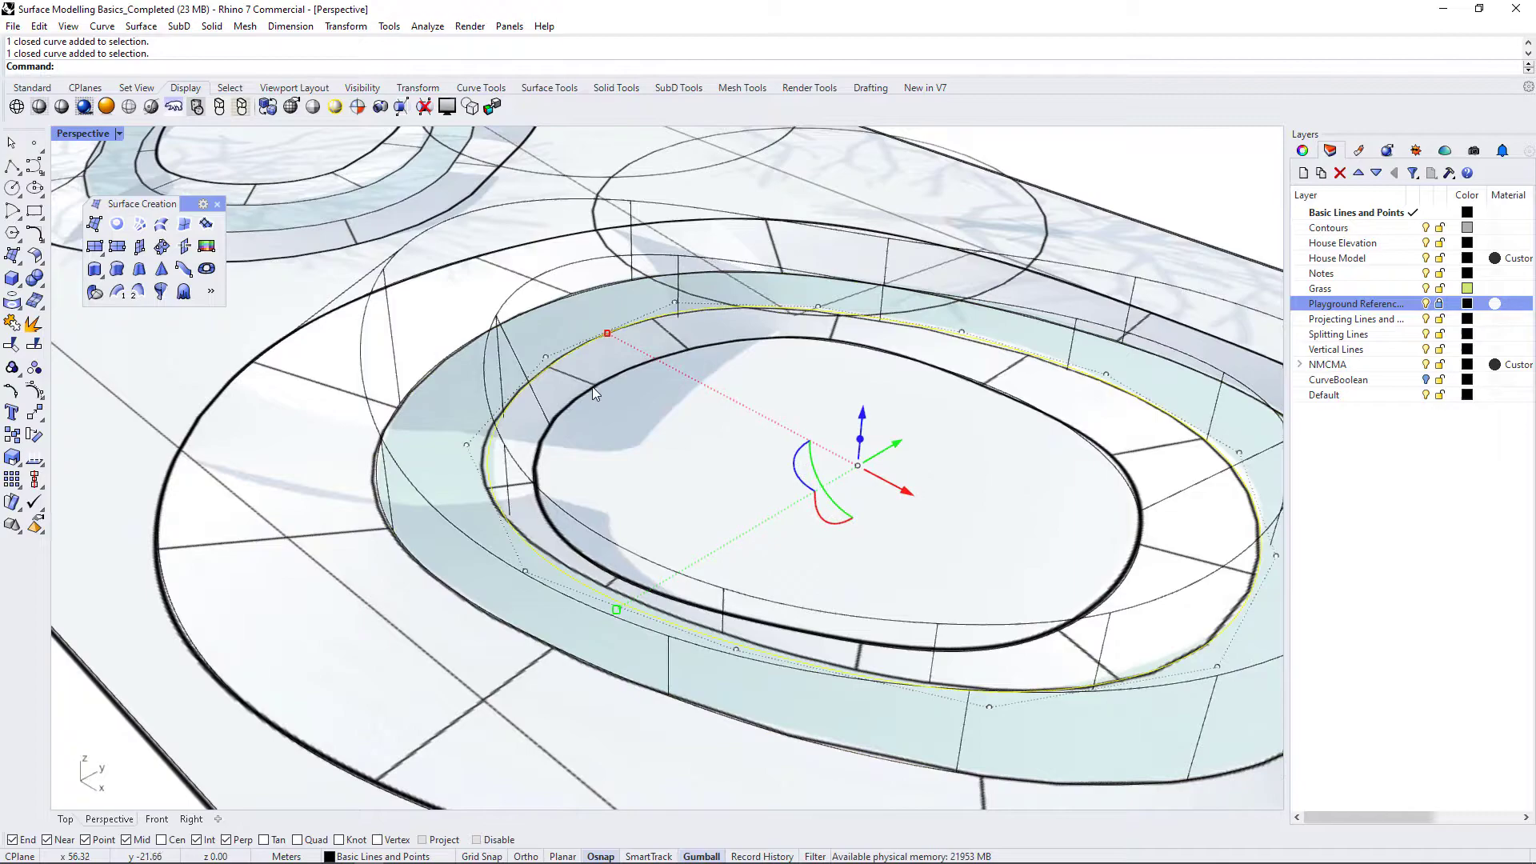
pyautogui.click(574, 396)
pyautogui.scroll(-8, 575, 396)
pyautogui.moveTo(575, 396); pyautogui.dragTo(580, 446, button='right')
pyautogui.scroll(3, 580, 446)
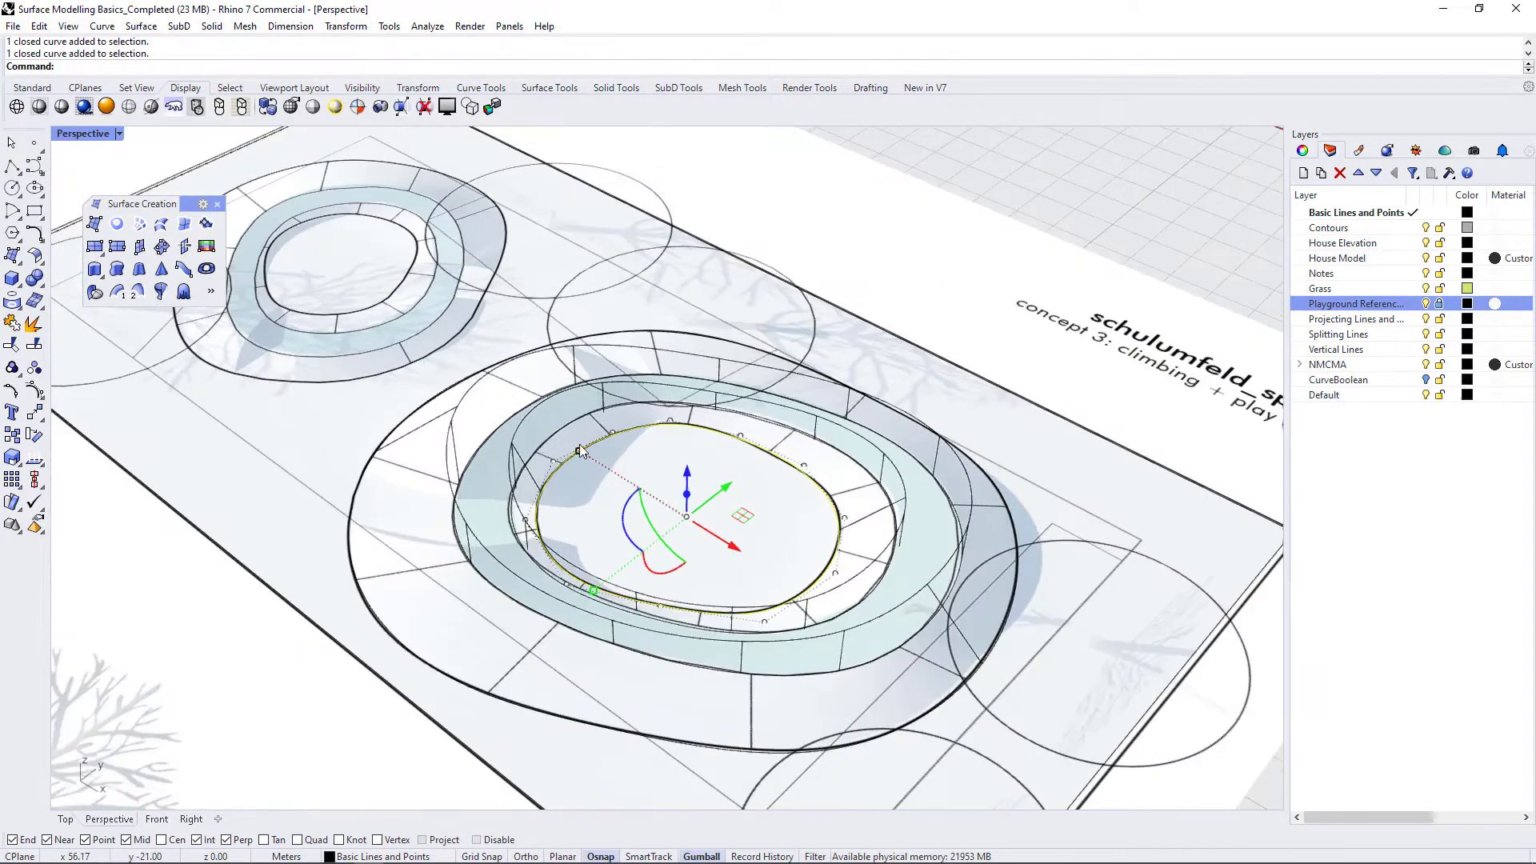
pyautogui.click(521, 424)
pyautogui.moveTo(689, 541); pyautogui.dragTo(552, 401, button='right')
pyautogui.scroll(3, 552, 401)
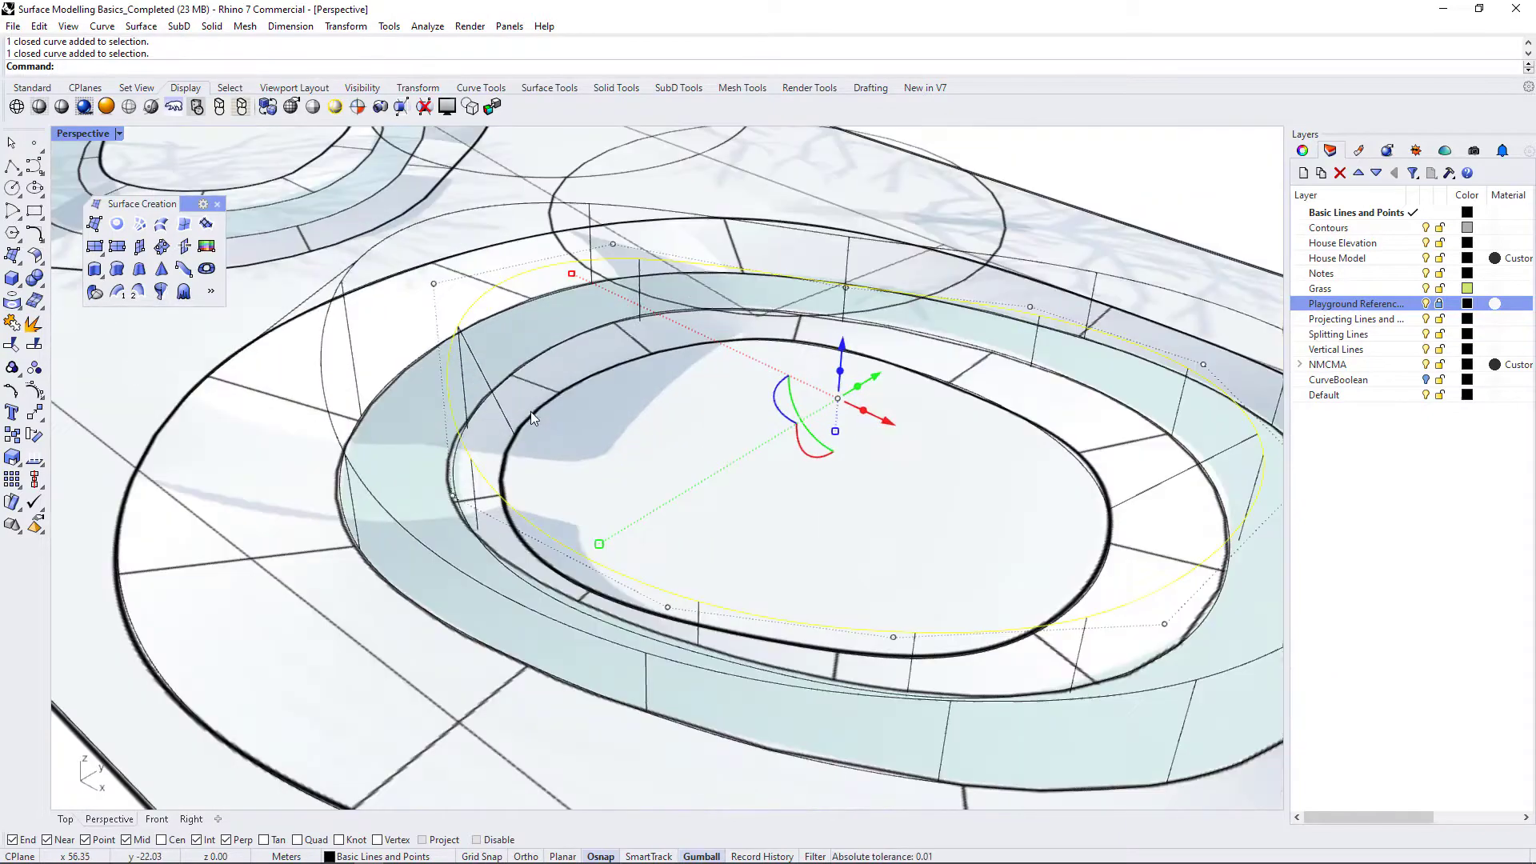
pyautogui.scroll(-2, 482, 491)
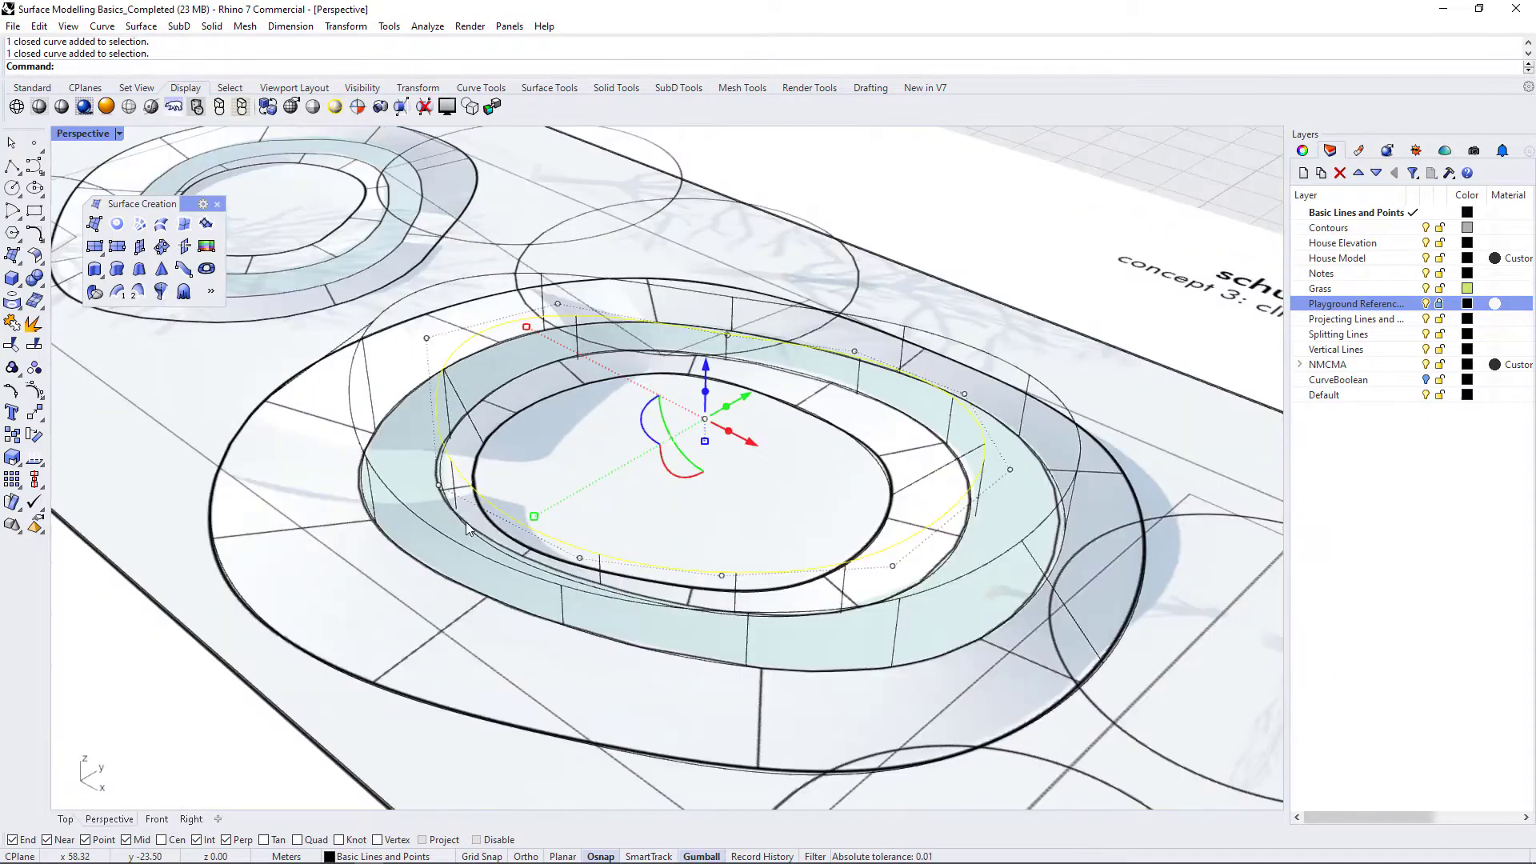
pyautogui.moveTo(466, 522); pyautogui.dragTo(693, 553, button='right')
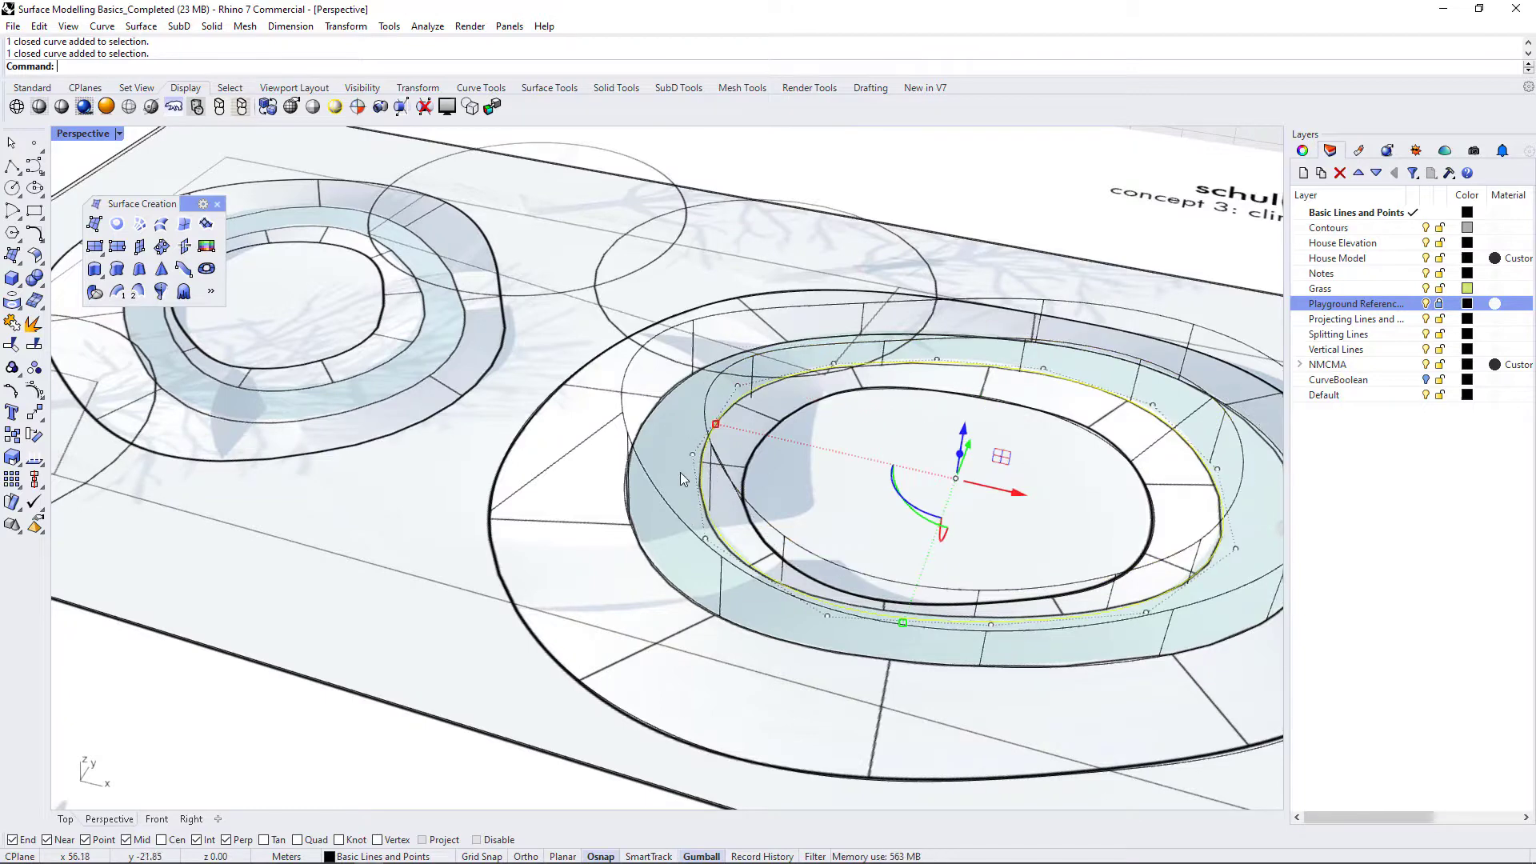
pyautogui.moveTo(680, 472); pyautogui.dragTo(1060, 510, button='right')
pyautogui.scroll(4, 1058, 502)
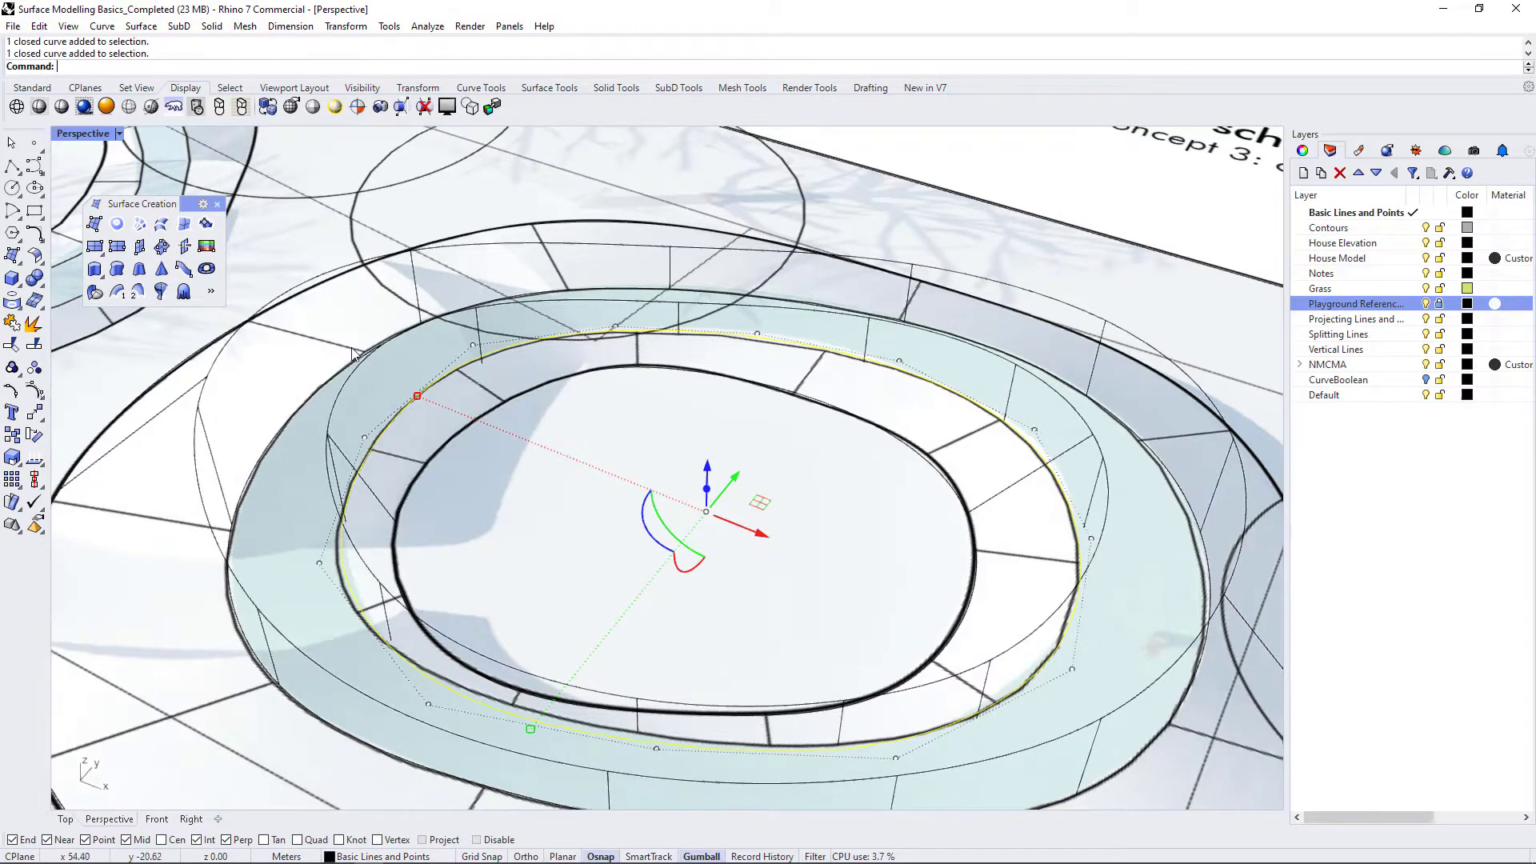
pyautogui.scroll(-3, 501, 454)
pyautogui.moveTo(642, 498)
pyautogui.mouseDown(button='right')
pyautogui.moveTo(665, 472)
pyautogui.moveTo(619, 499)
pyautogui.mouseUp(button='right')
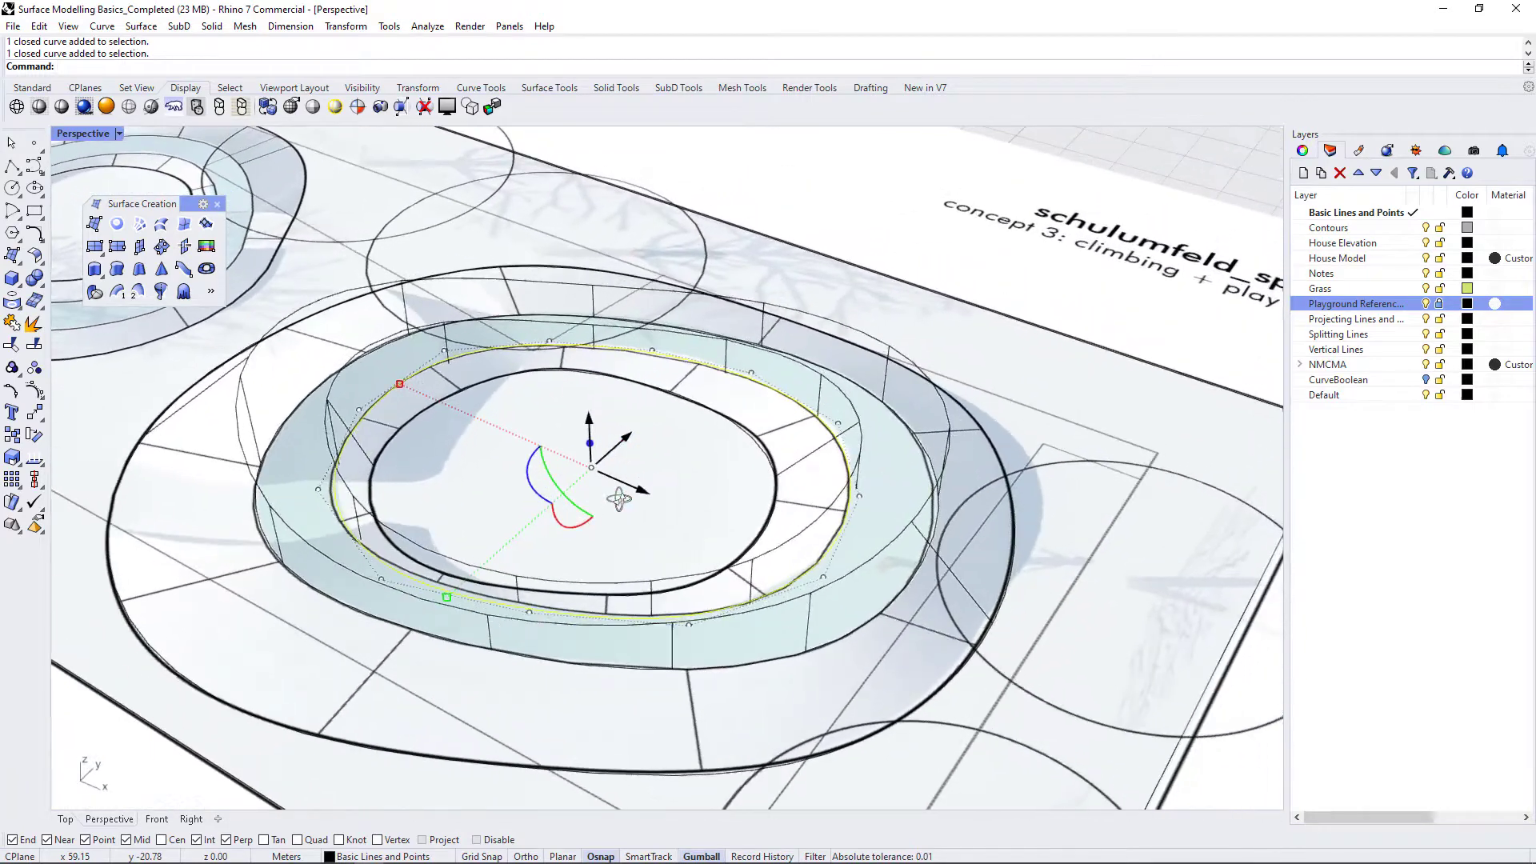
pyautogui.press('Escape')
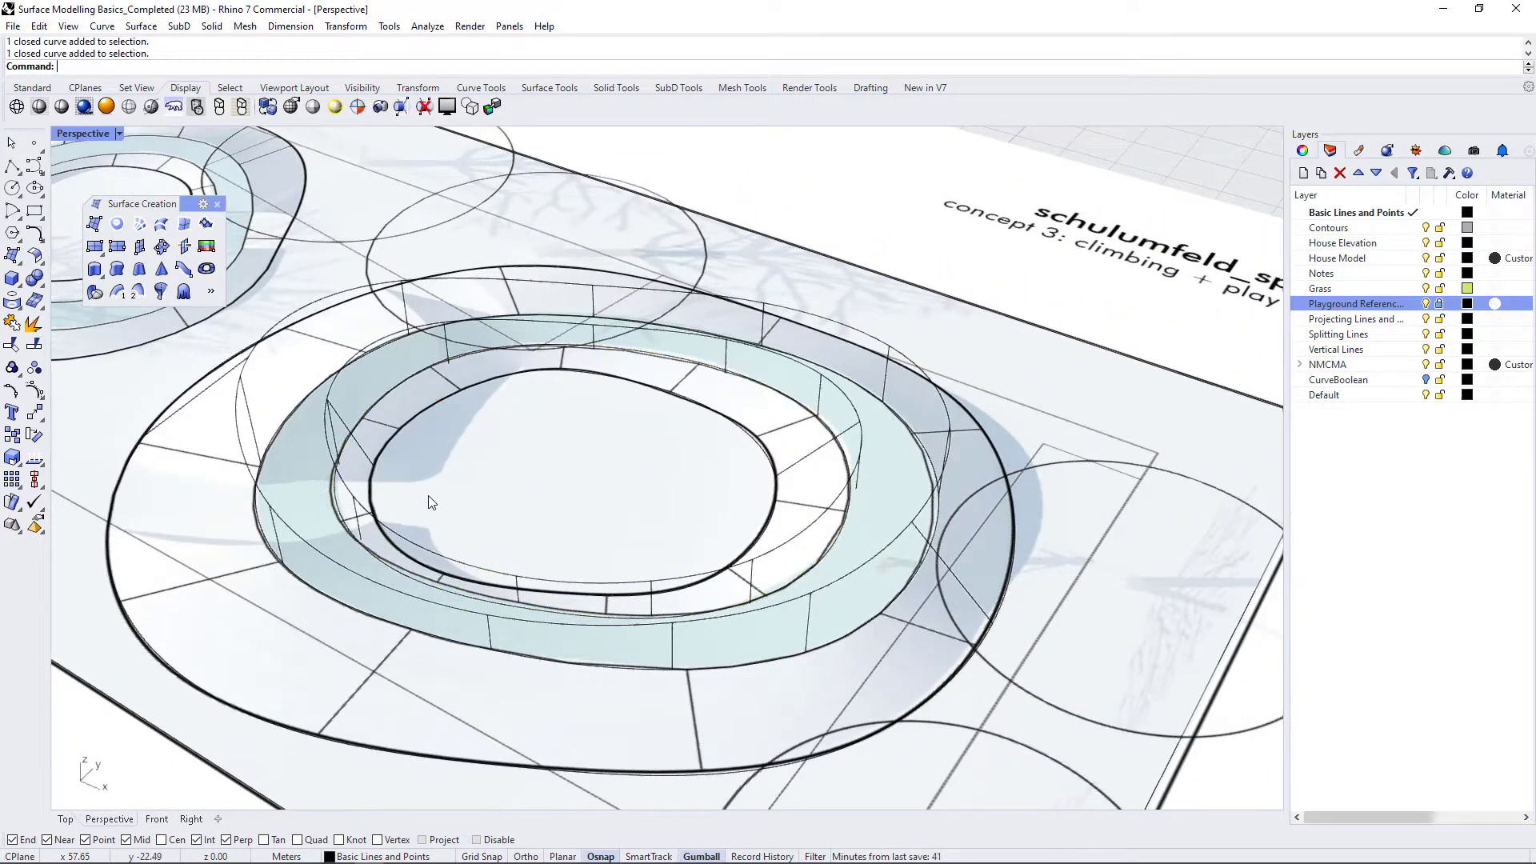
# Inspect the short open profile curves that connect the larger landform's ground outlines to its raised top curves.
pyautogui.click(358, 446)
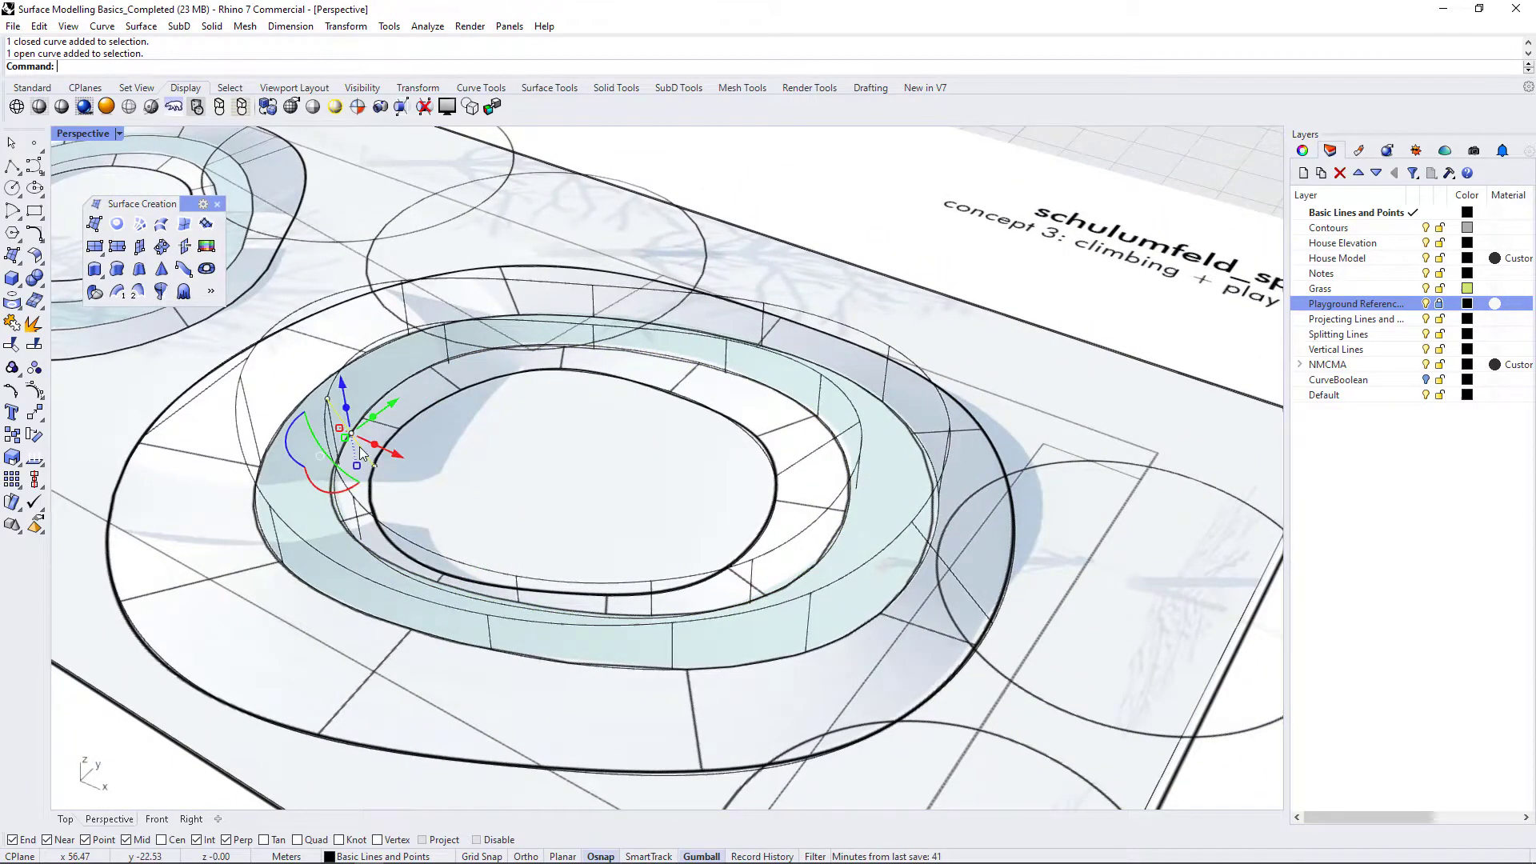
pyautogui.click(798, 472)
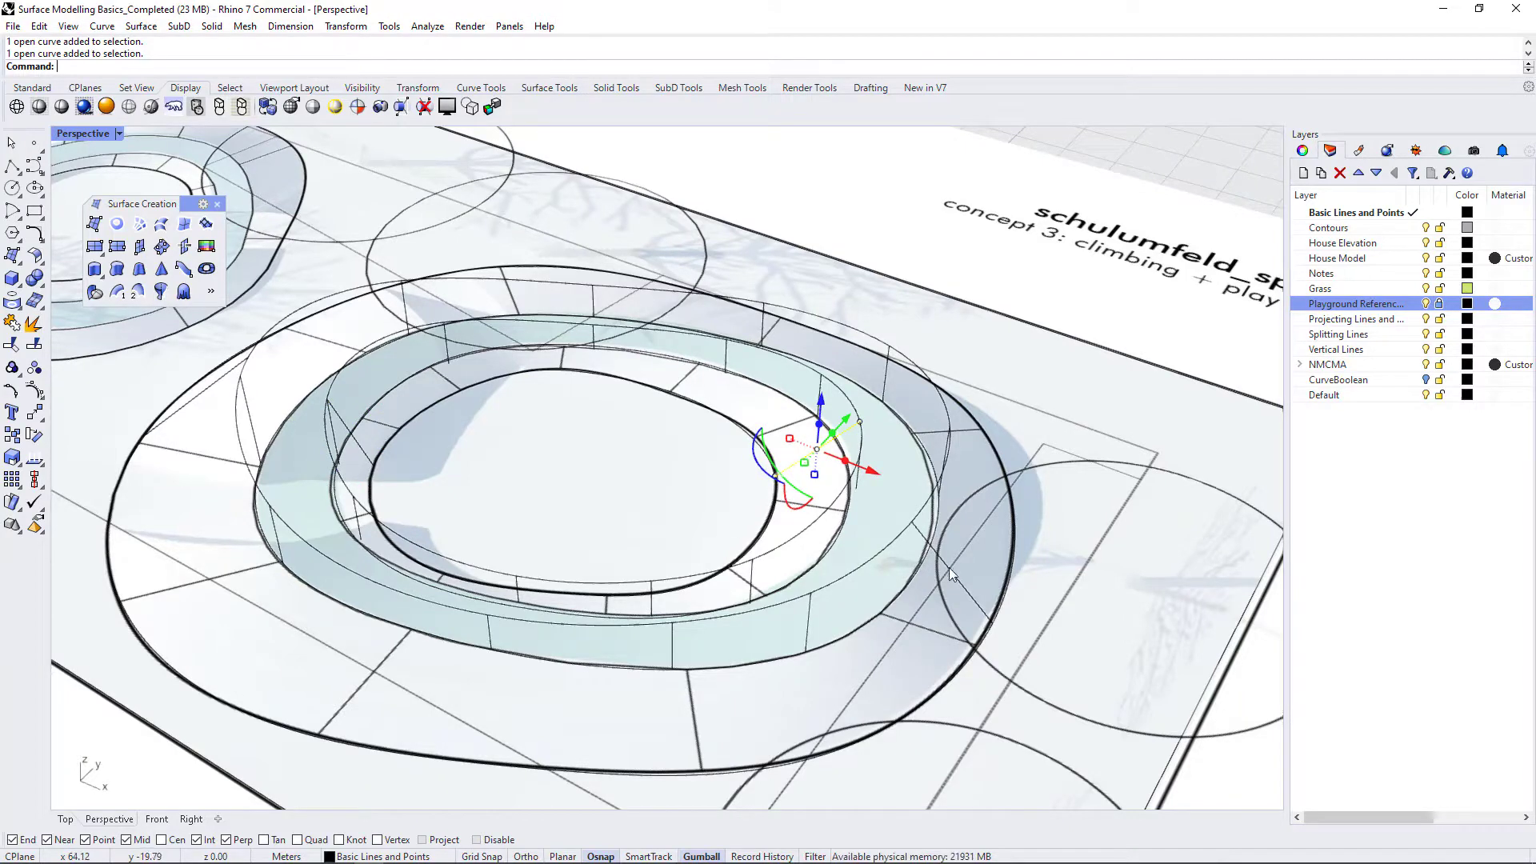
pyautogui.scroll(-3, 965, 587)
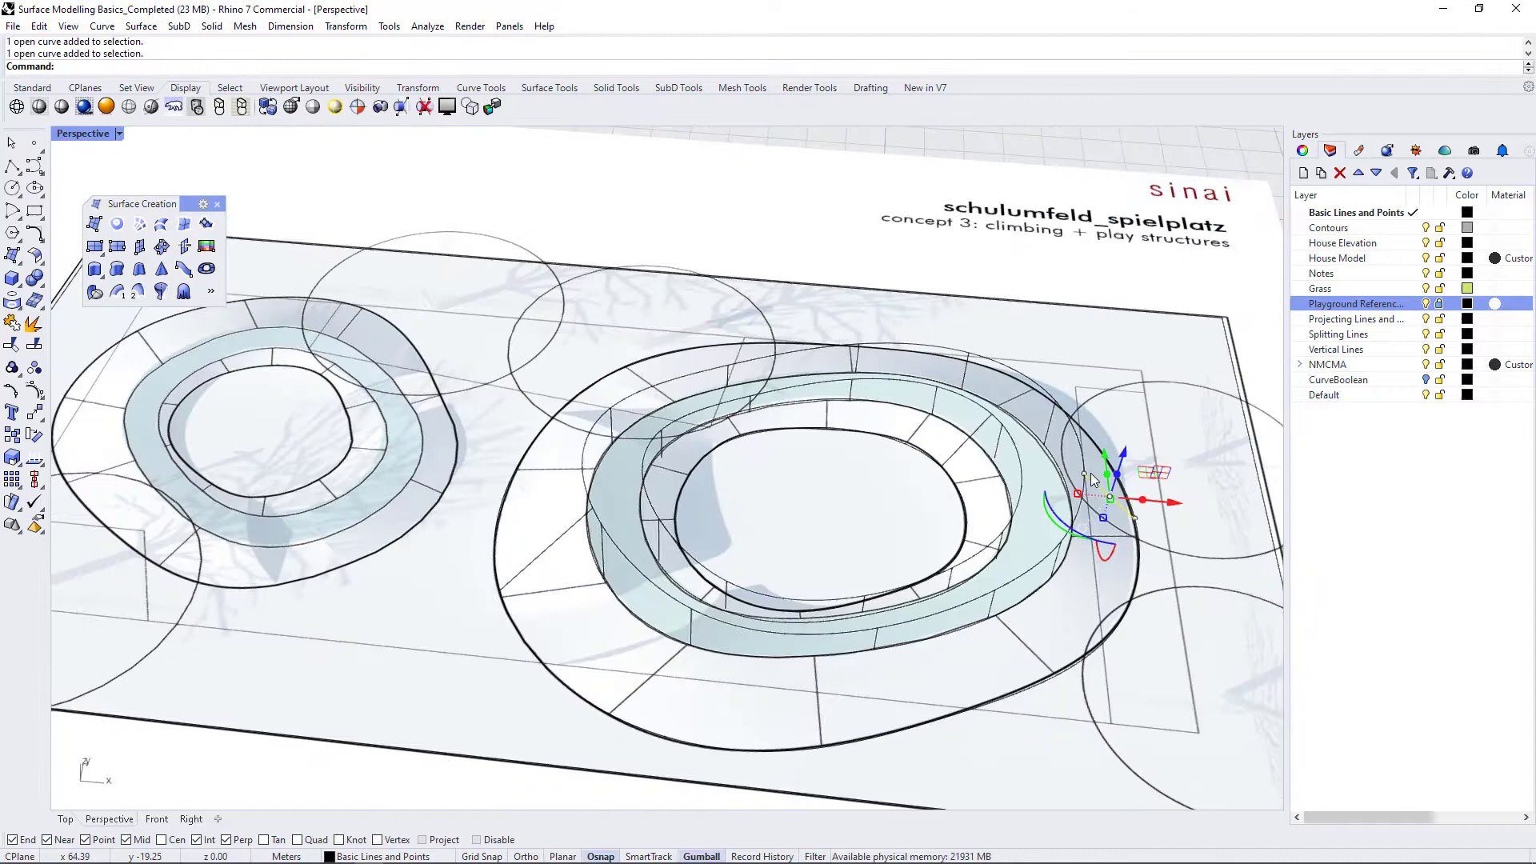
pyautogui.click(1085, 464)
pyautogui.click(1142, 555)
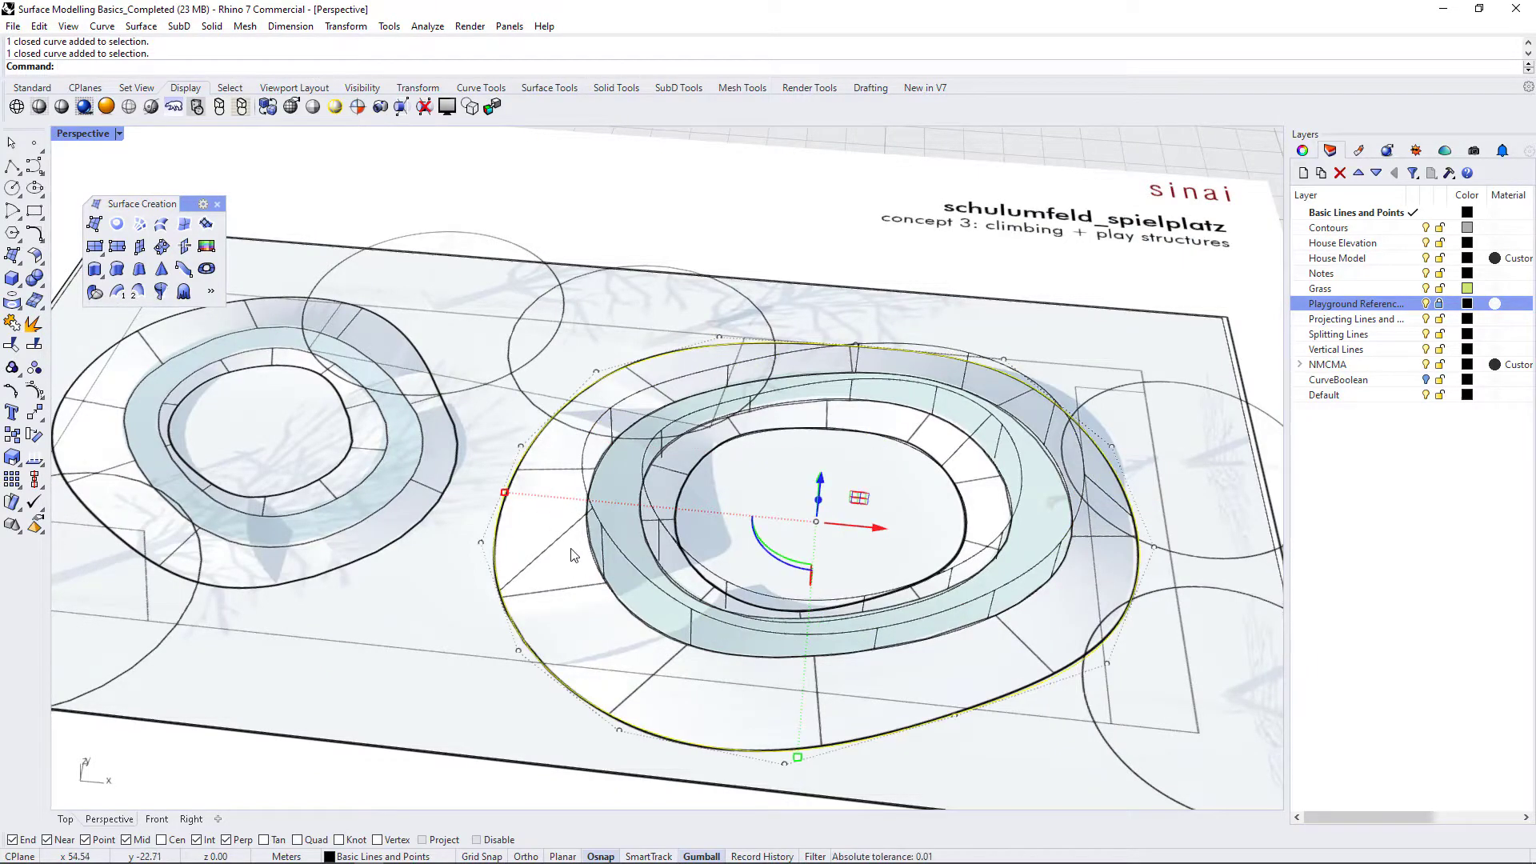
pyautogui.click(551, 558)
pyautogui.moveTo(659, 693); pyautogui.dragTo(800, 605, button='right')
pyautogui.click(1144, 641)
pyautogui.scroll(3, 645, 620)
pyautogui.moveTo(740, 724); pyautogui.dragTo(764, 689, button='right')
pyautogui.scroll(-3, 435, 549)
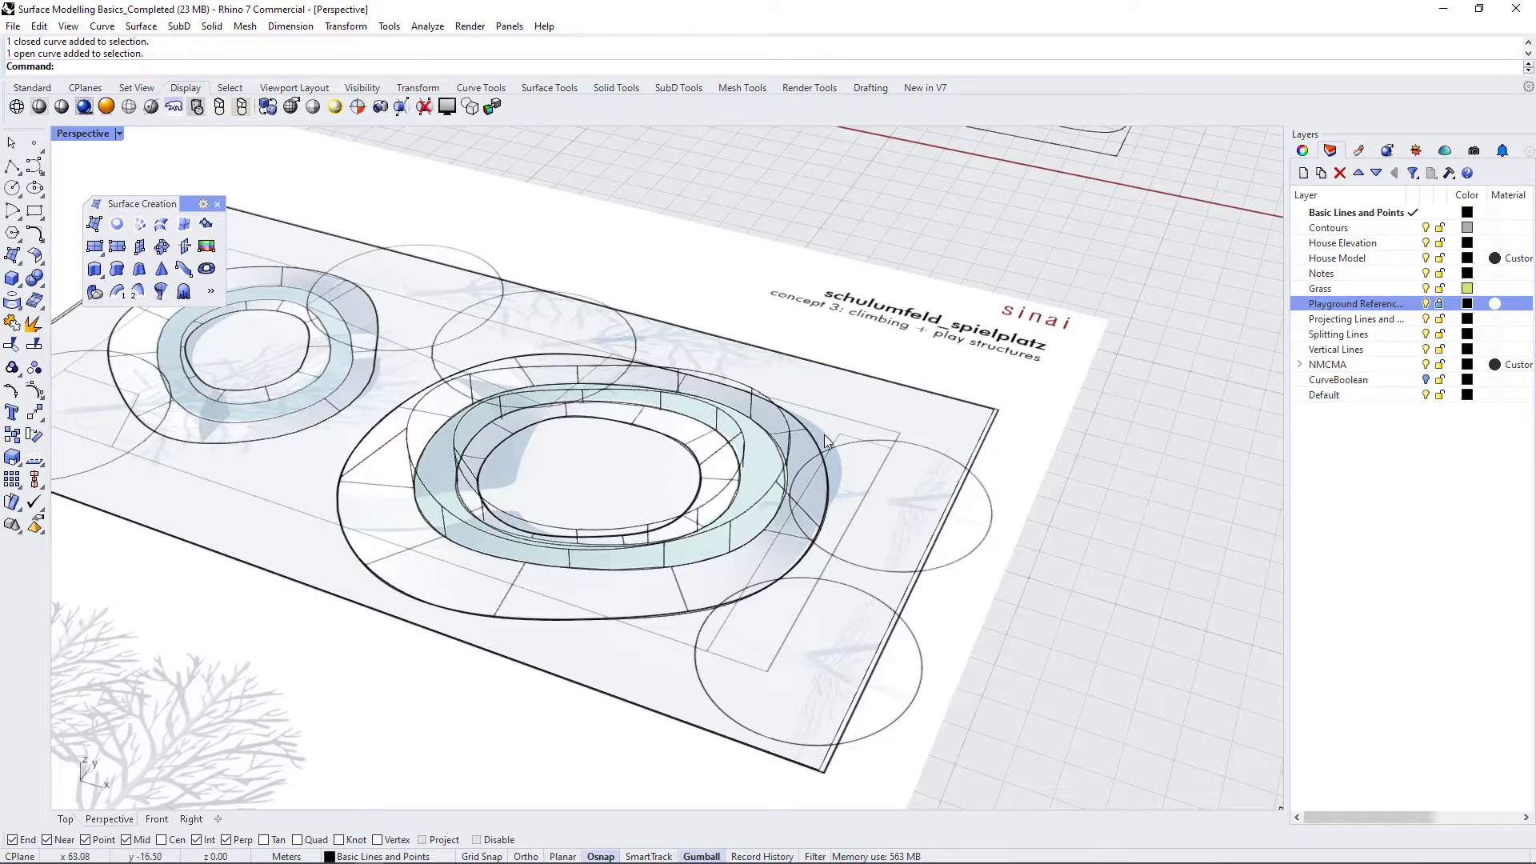
# Run Sweep2 with the outer ground outline and outer raised curve as rails and the two outer profile curves as cross sections.
pyautogui.scroll(2, 376, 496)
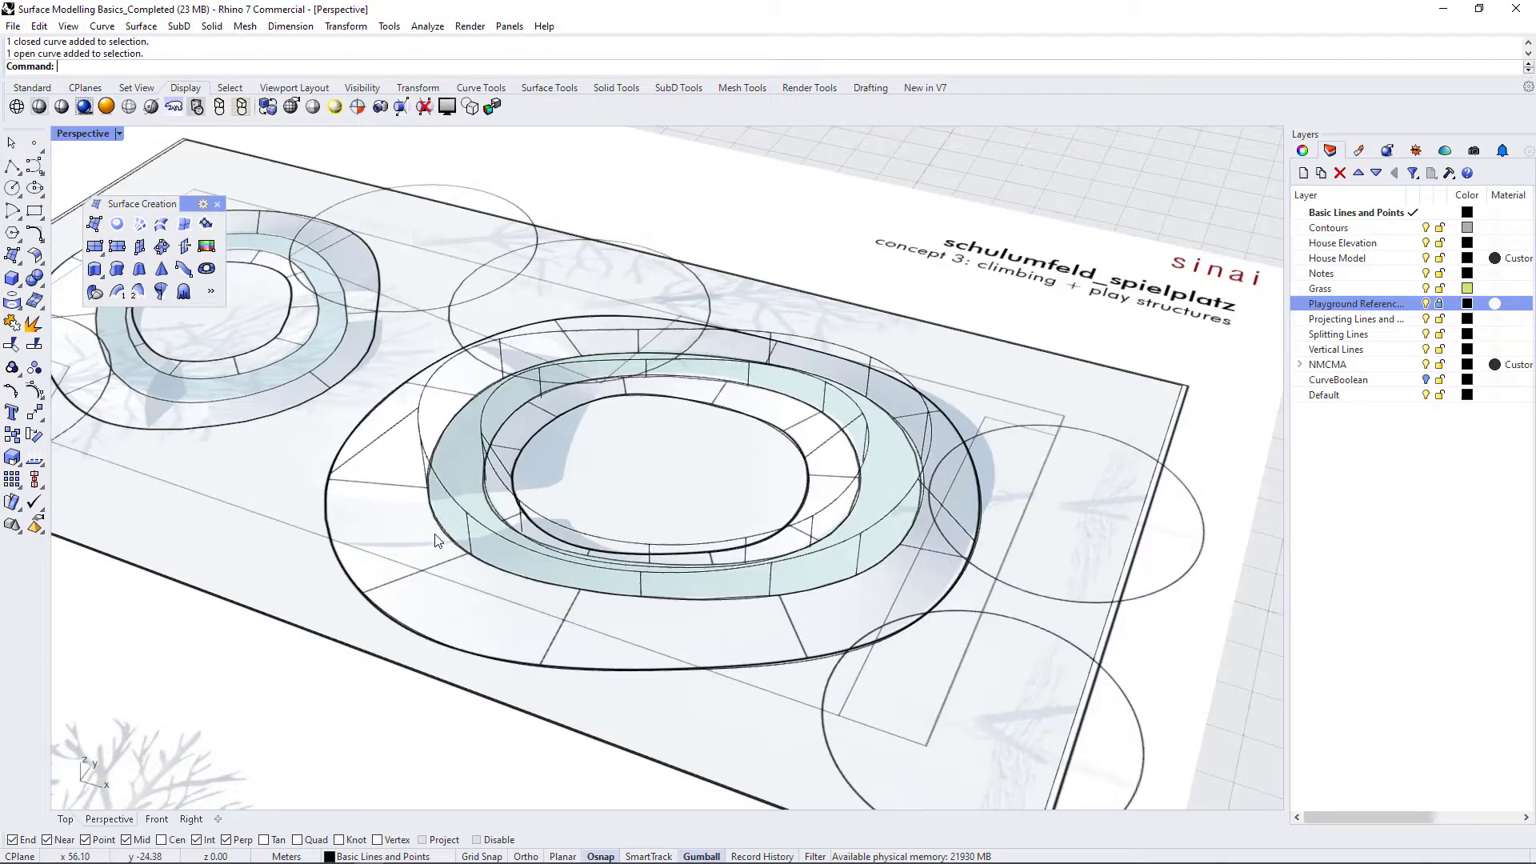
pyautogui.write('Sweep2')
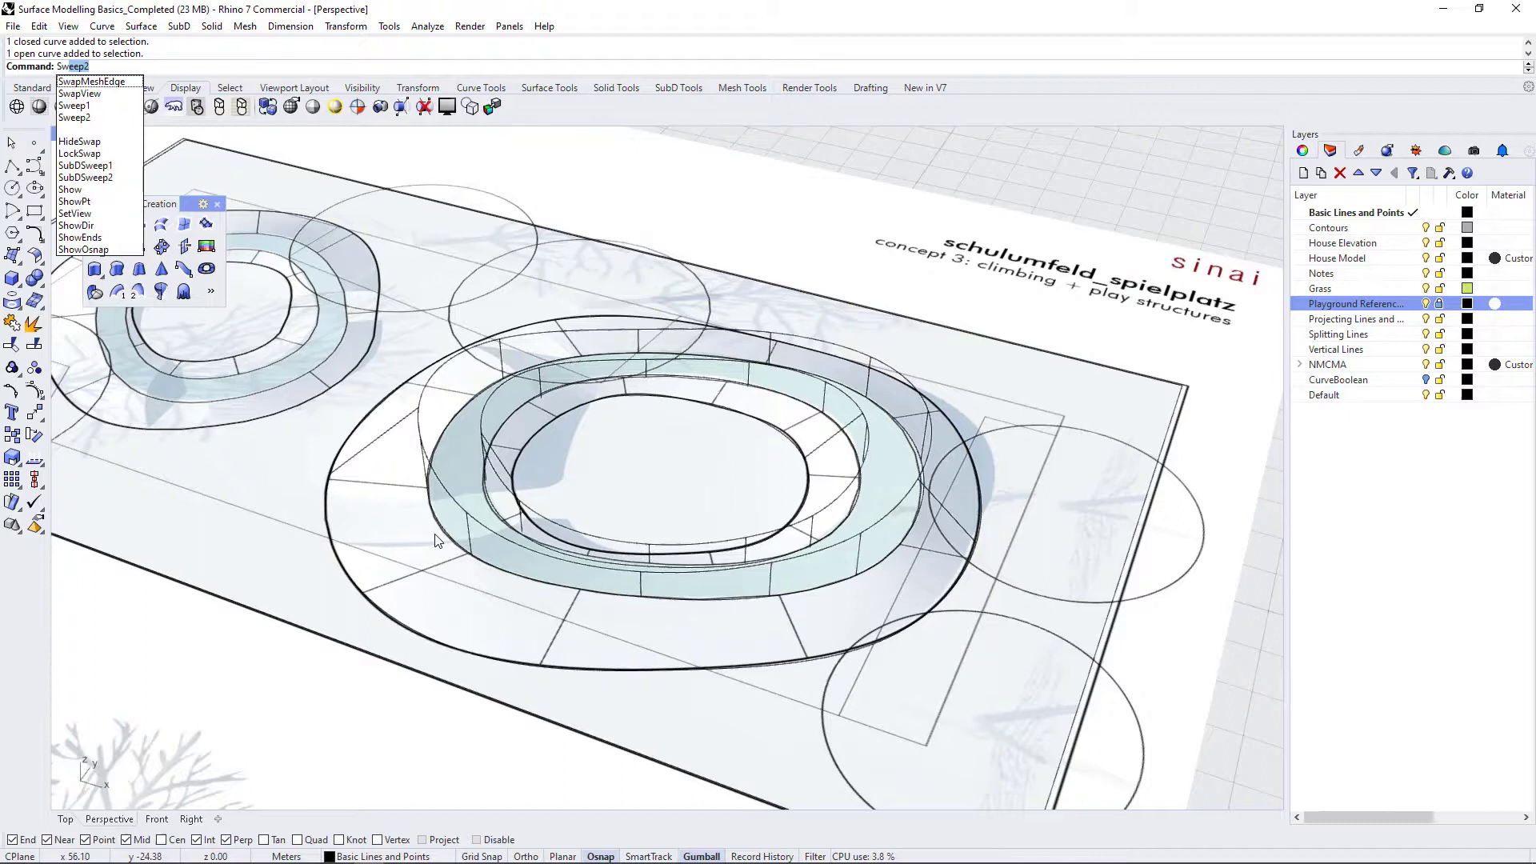
pyautogui.press('Return')
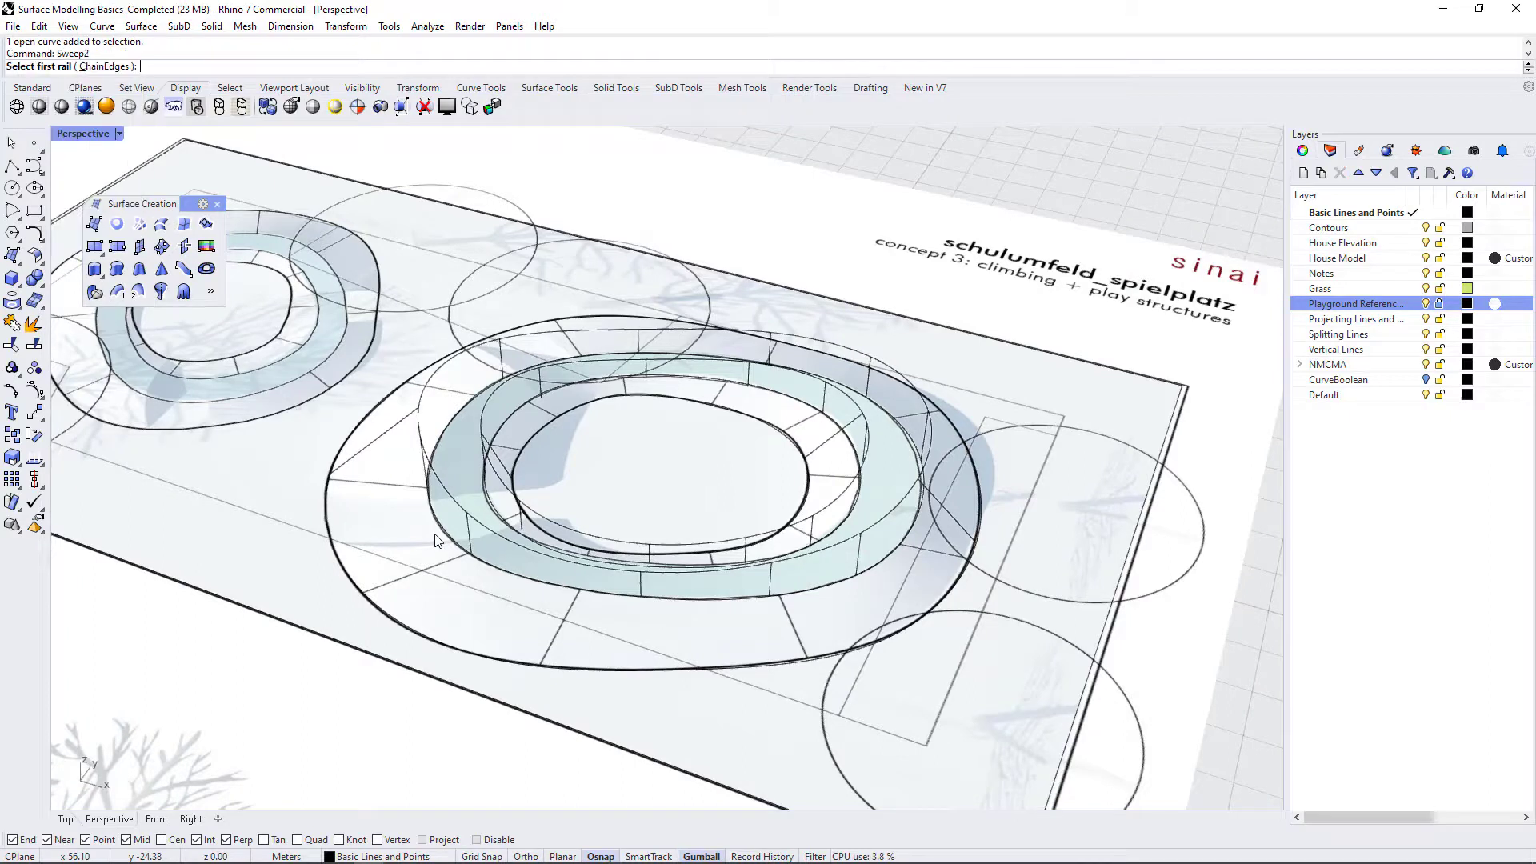
pyautogui.click(337, 456)
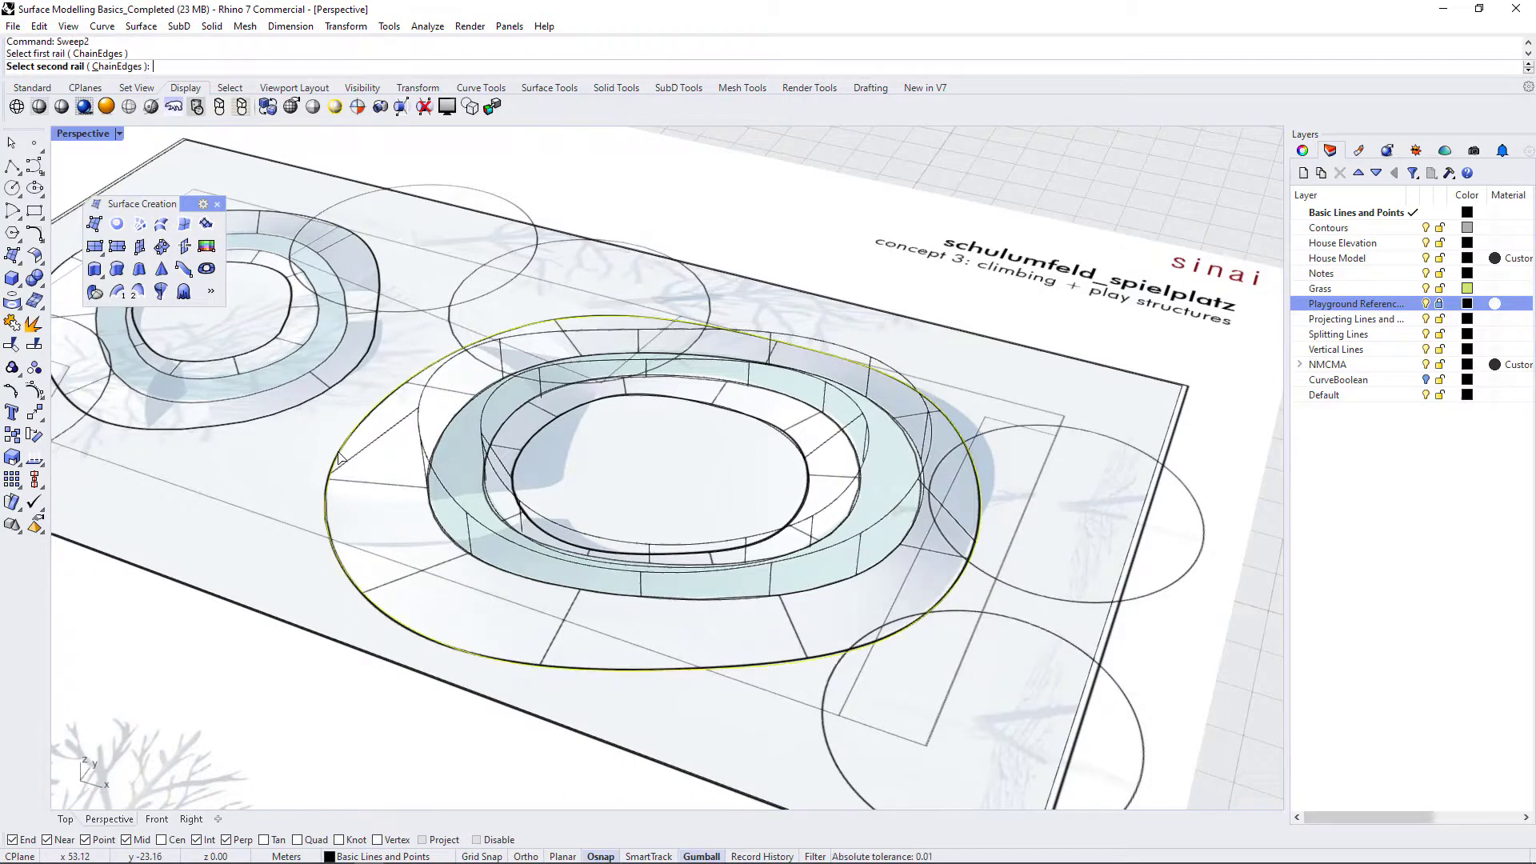
pyautogui.click(425, 404)
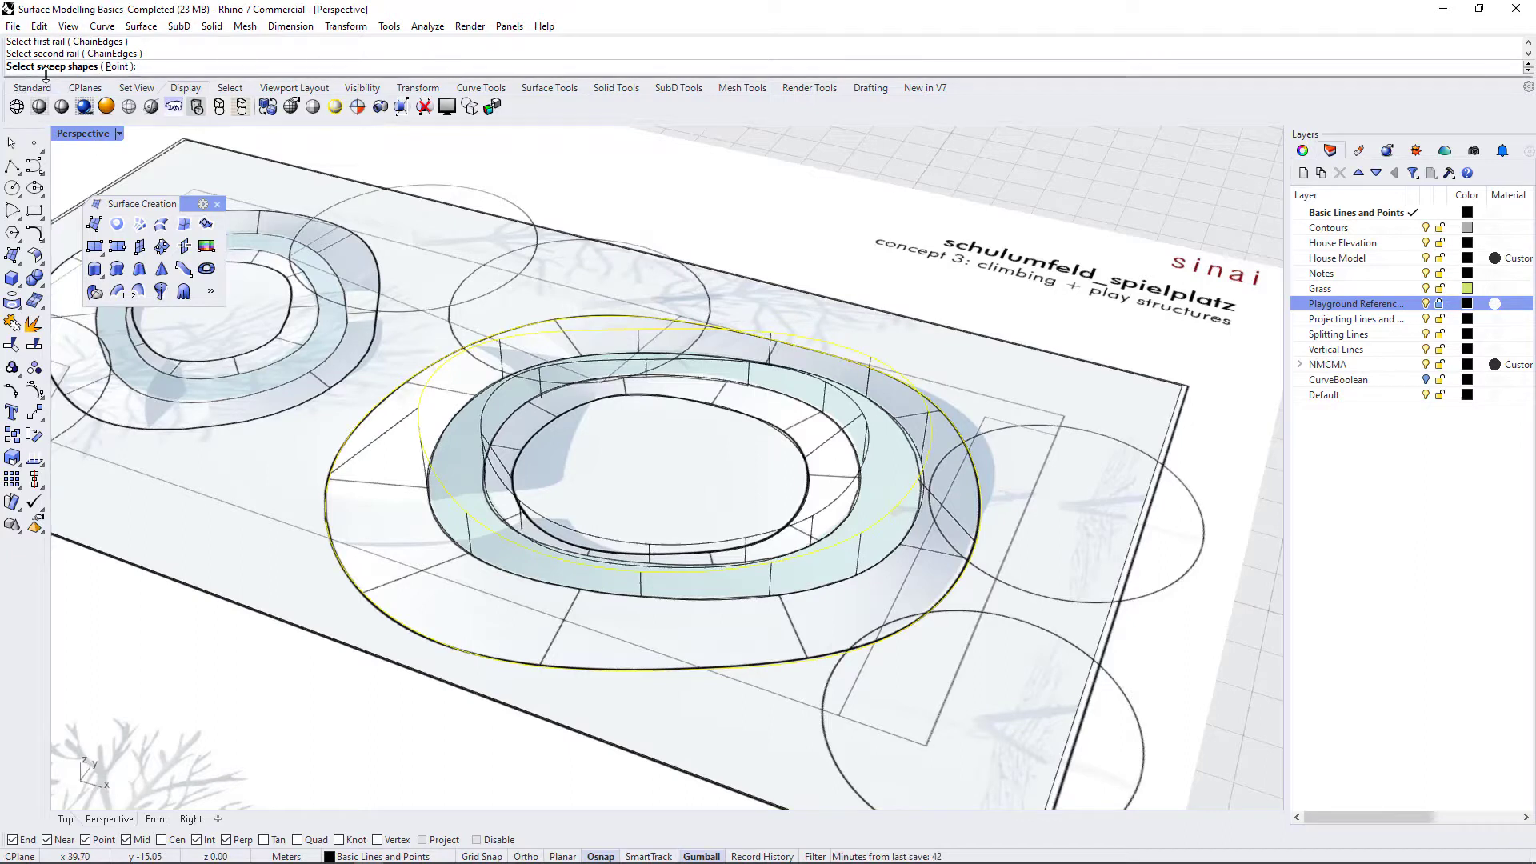
pyautogui.click(400, 437)
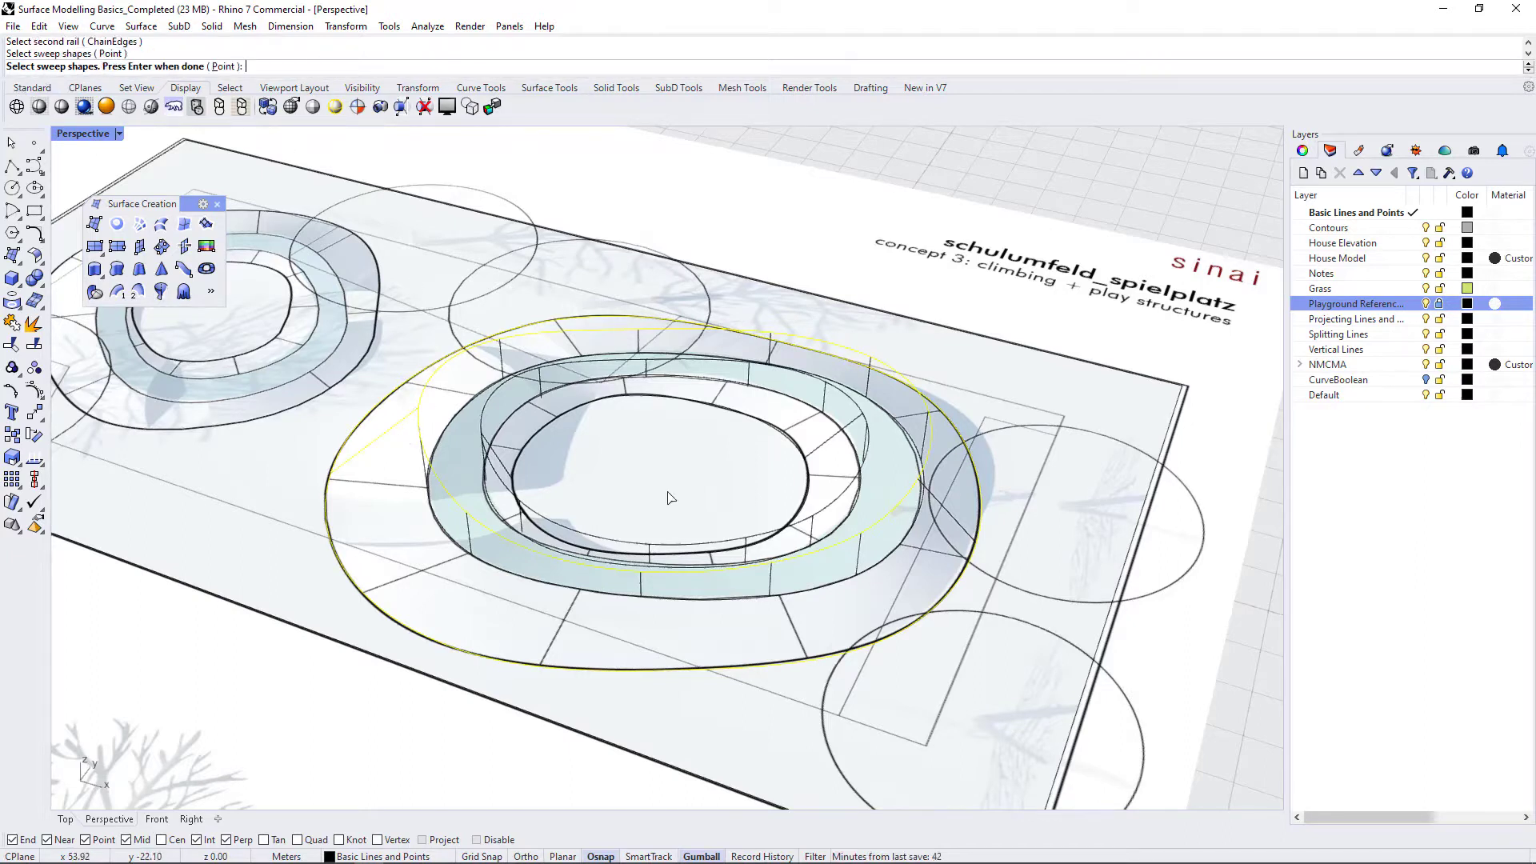
pyautogui.click(952, 520)
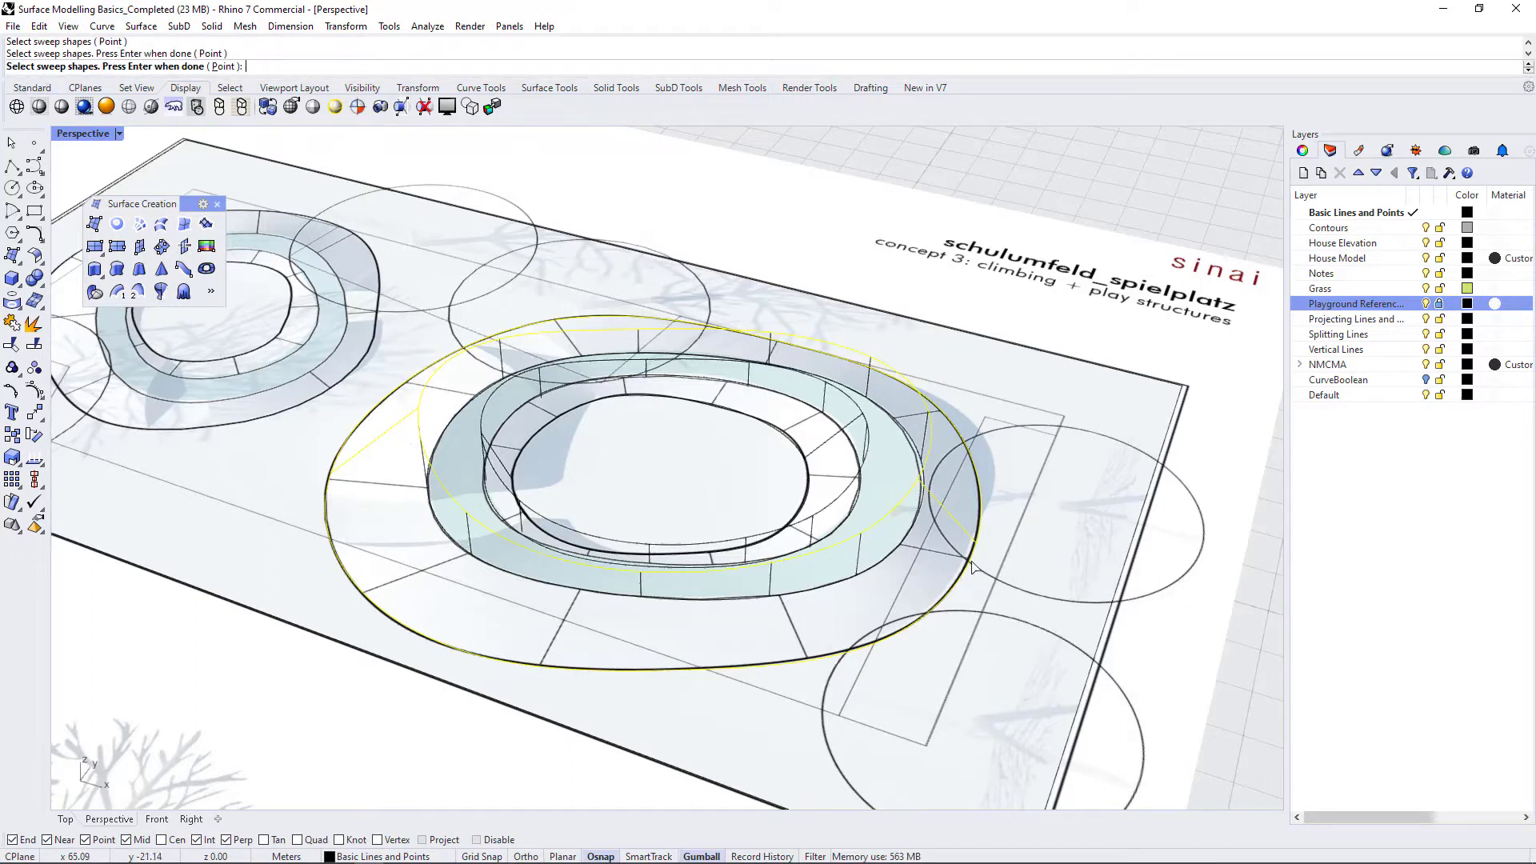
pyautogui.press('Return')
# Make the outer slope a closed sweep without changing the cross sections, and create the surface.
pyautogui.moveTo(564, 420); pyautogui.dragTo(560, 496, button='right')
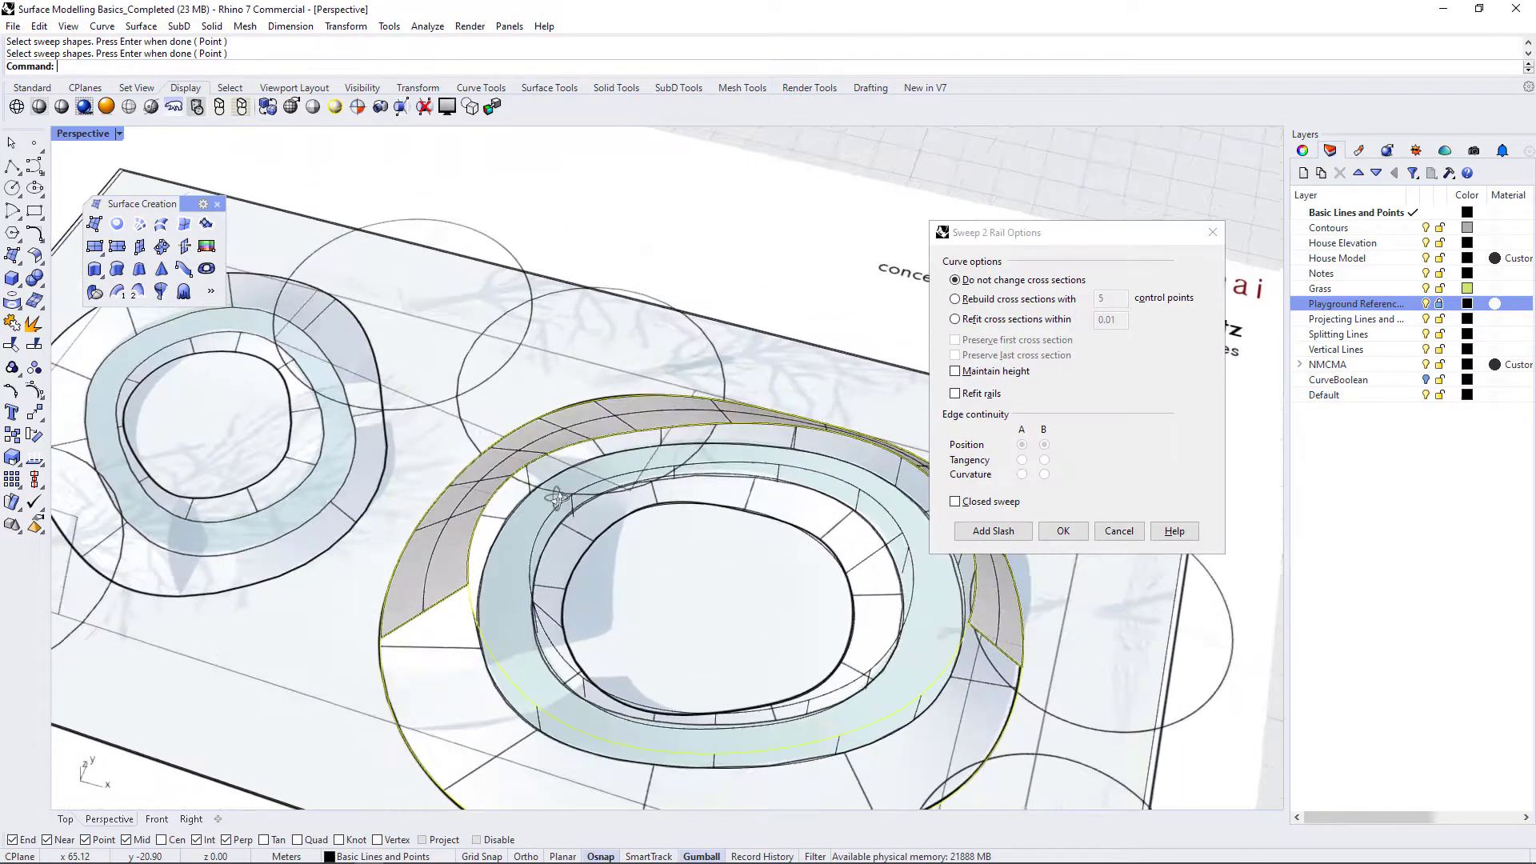
pyautogui.scroll(-4, 560, 512)
pyautogui.moveTo(593, 573); pyautogui.dragTo(609, 632, button='right')
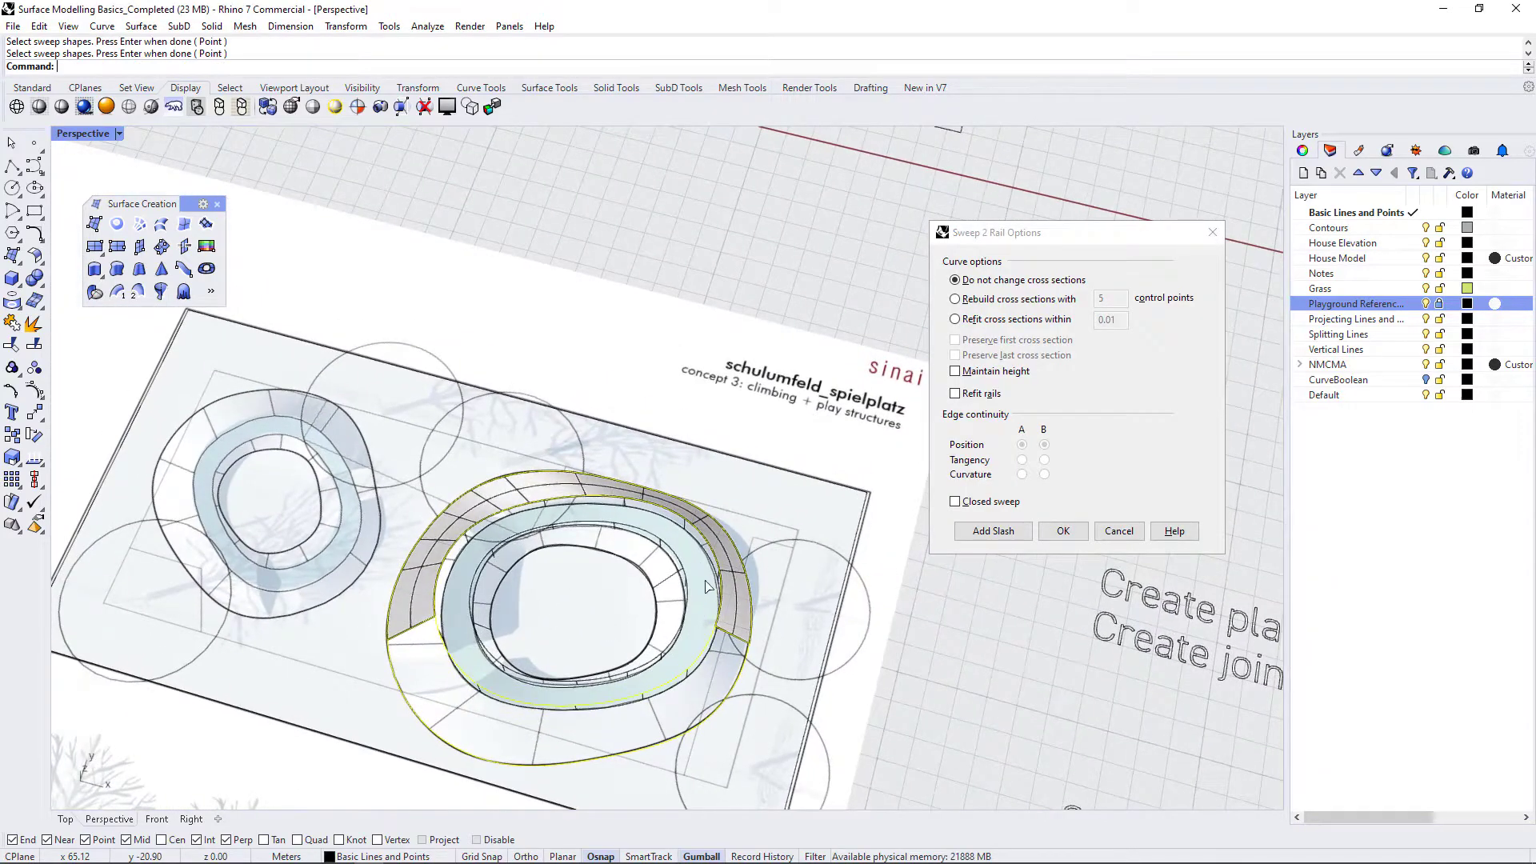
pyautogui.click(955, 502)
pyautogui.scroll(-4, 630, 471)
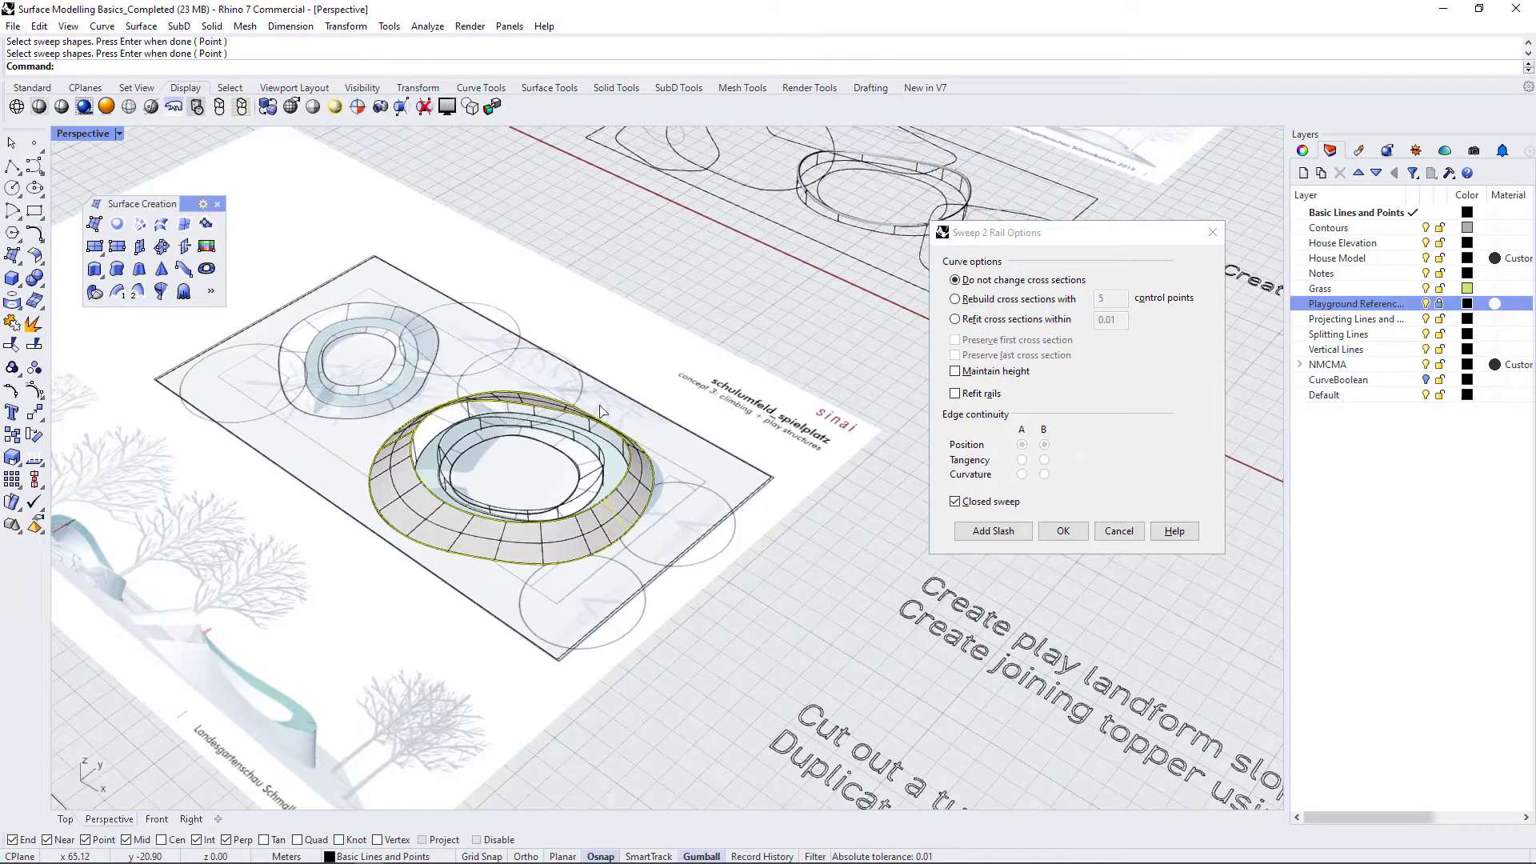
pyautogui.scroll(4, 536, 432)
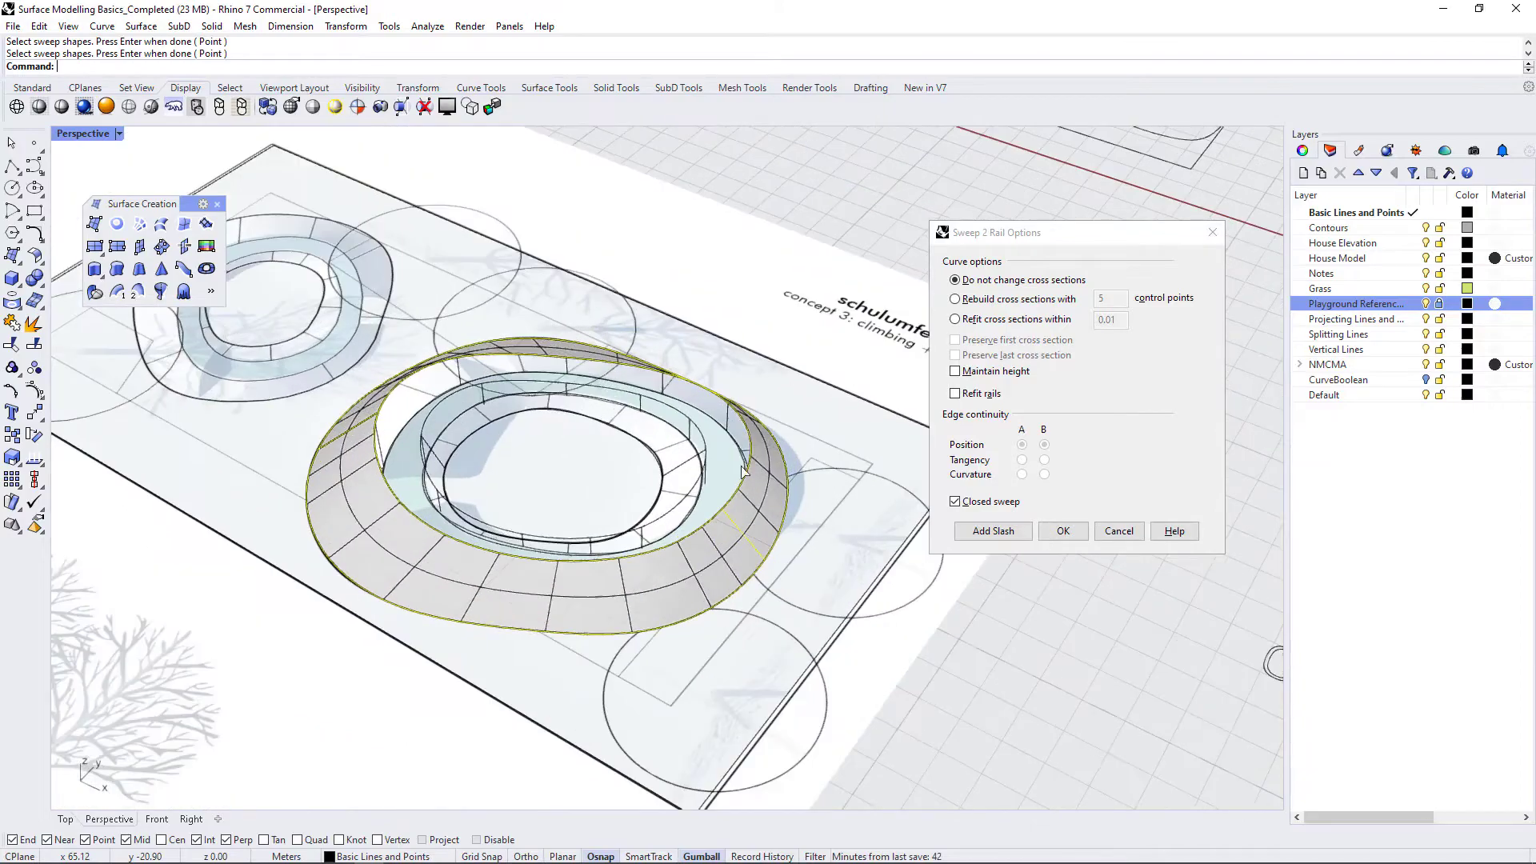
pyautogui.moveTo(482, 552); pyautogui.dragTo(524, 584, button='right')
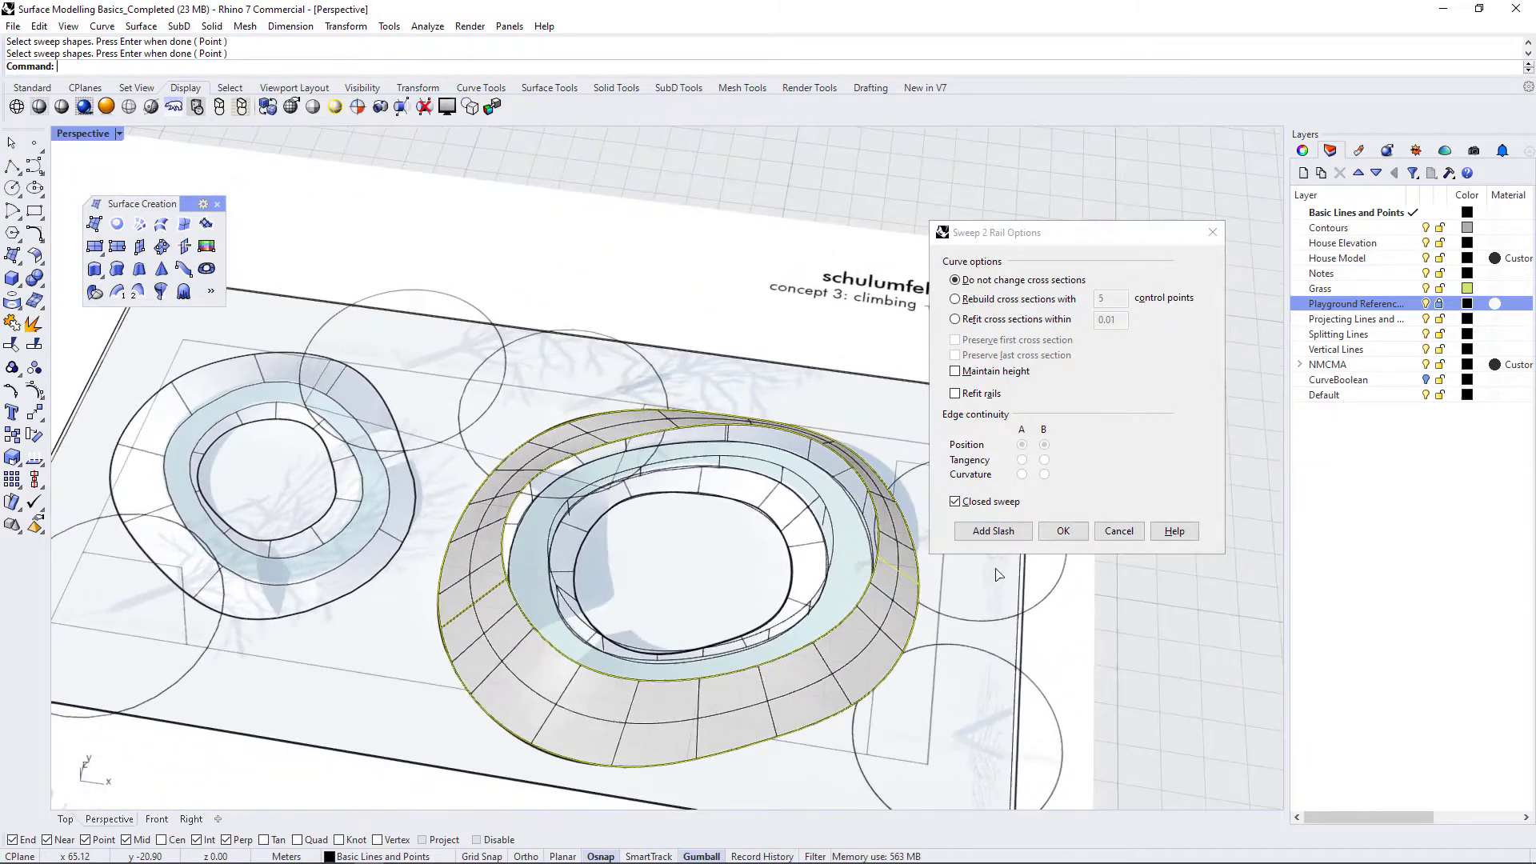
pyautogui.click(1061, 531)
pyautogui.scroll(-4, 560, 480)
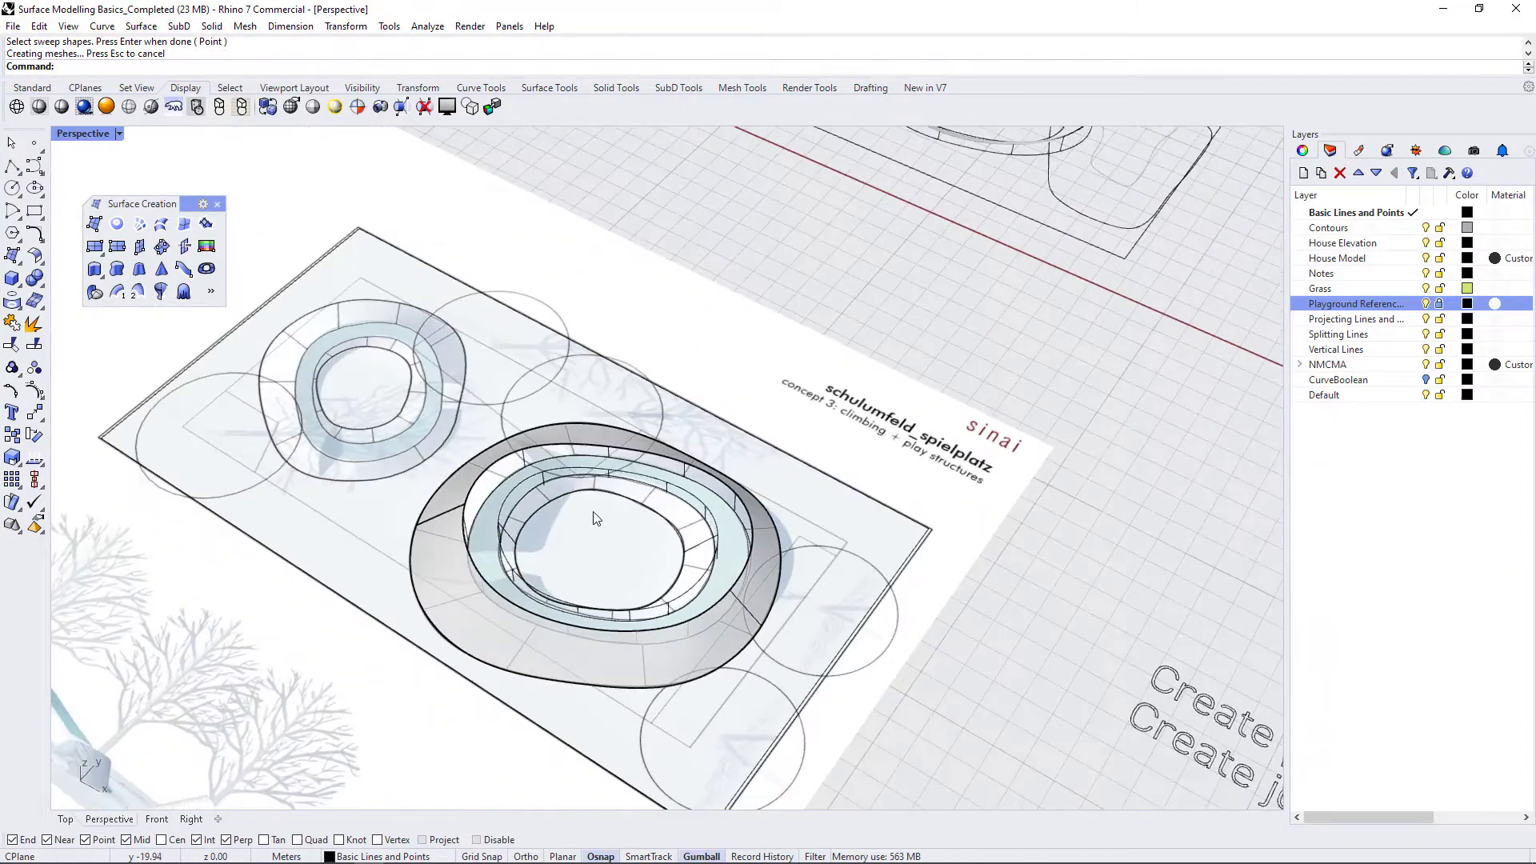
# Run Sweep2 with the inner ground outline and inner raised curve as rails and the short inner profile curves as cross sections.
pyautogui.scroll(8, 485, 512)
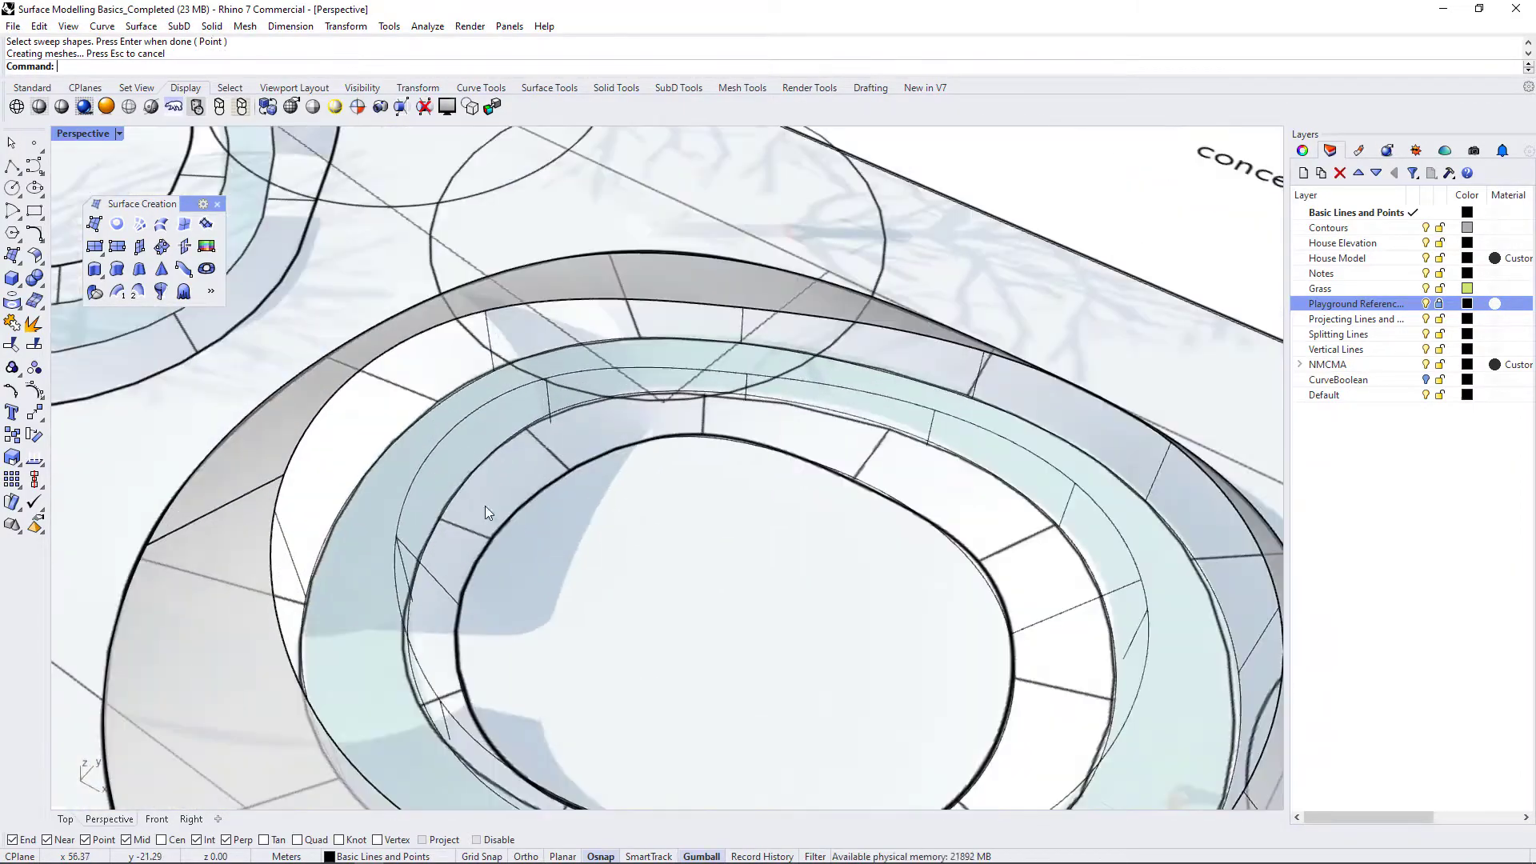
pyautogui.click(533, 510)
pyautogui.keyDown('shift'); pyautogui.click(471, 416); pyautogui.keyUp('shift')
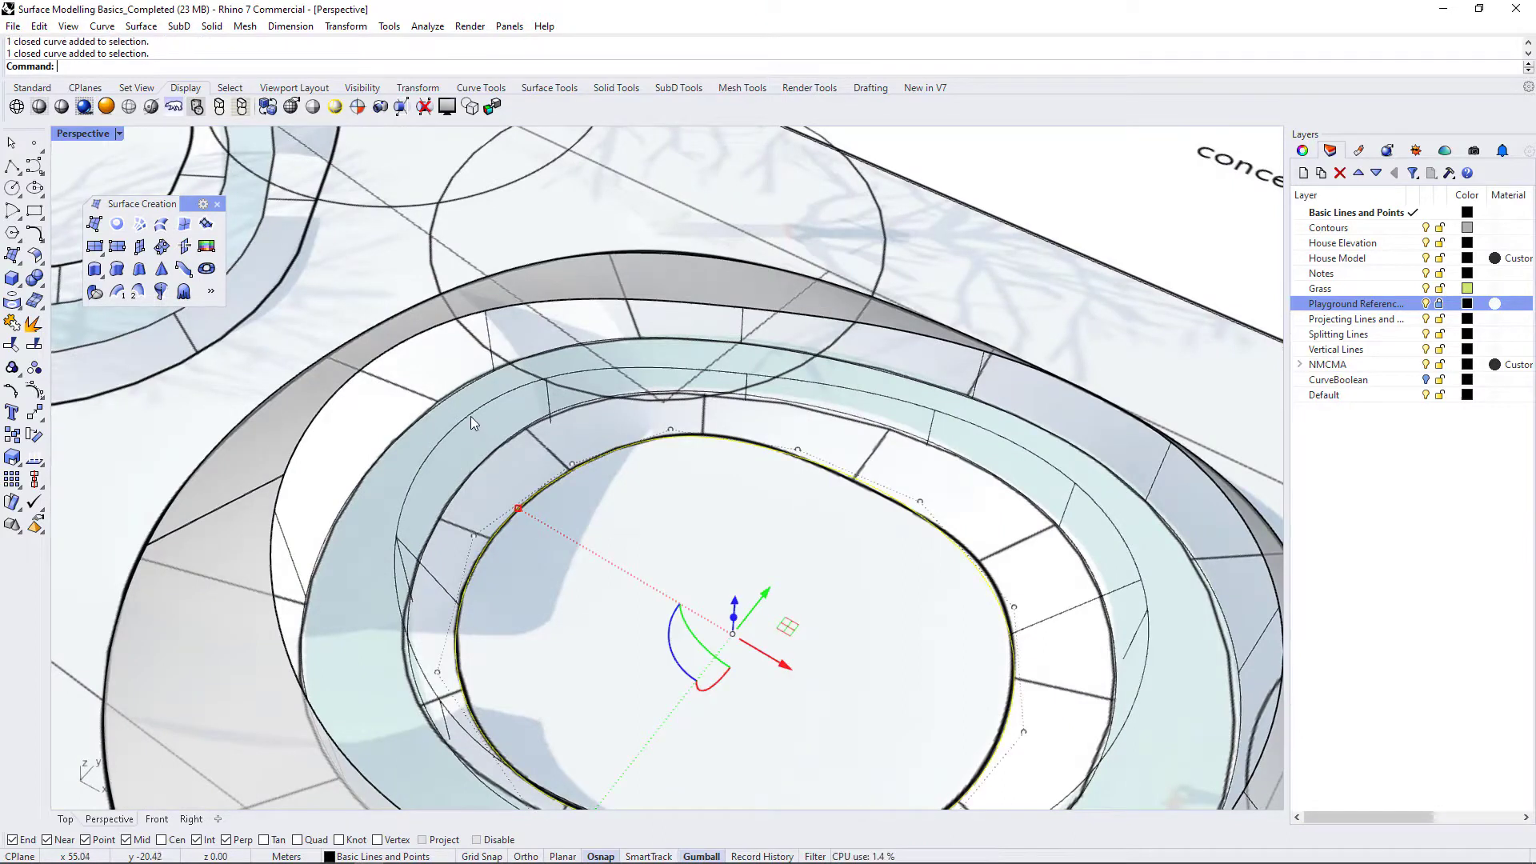
pyautogui.write('Sweep2')
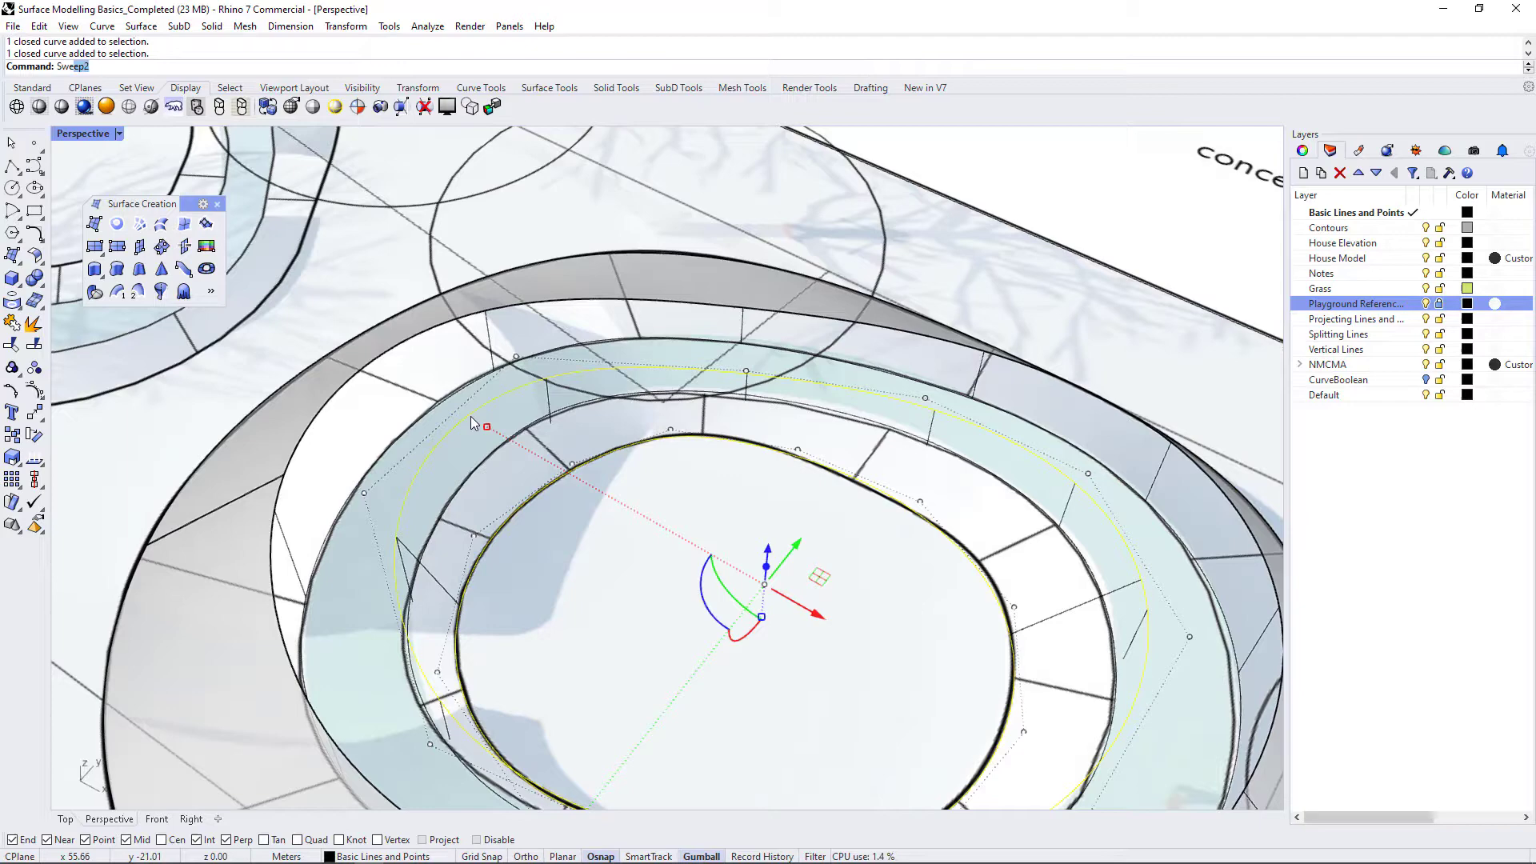
pyautogui.press('Return')
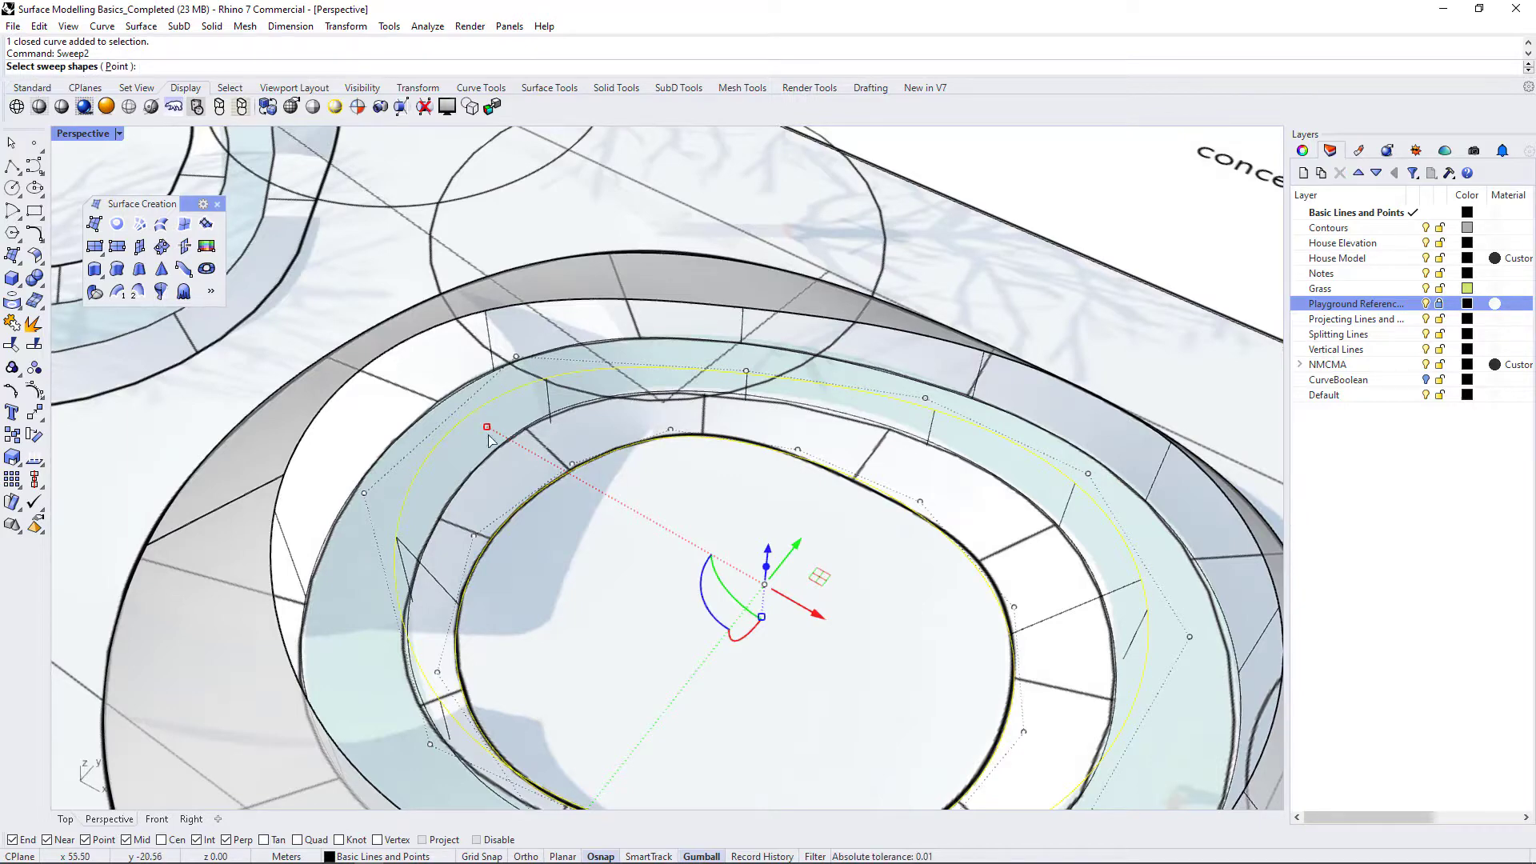
pyautogui.click(450, 598)
pyautogui.scroll(-3, 617, 672)
pyautogui.moveTo(617, 672); pyautogui.dragTo(887, 535, button='right')
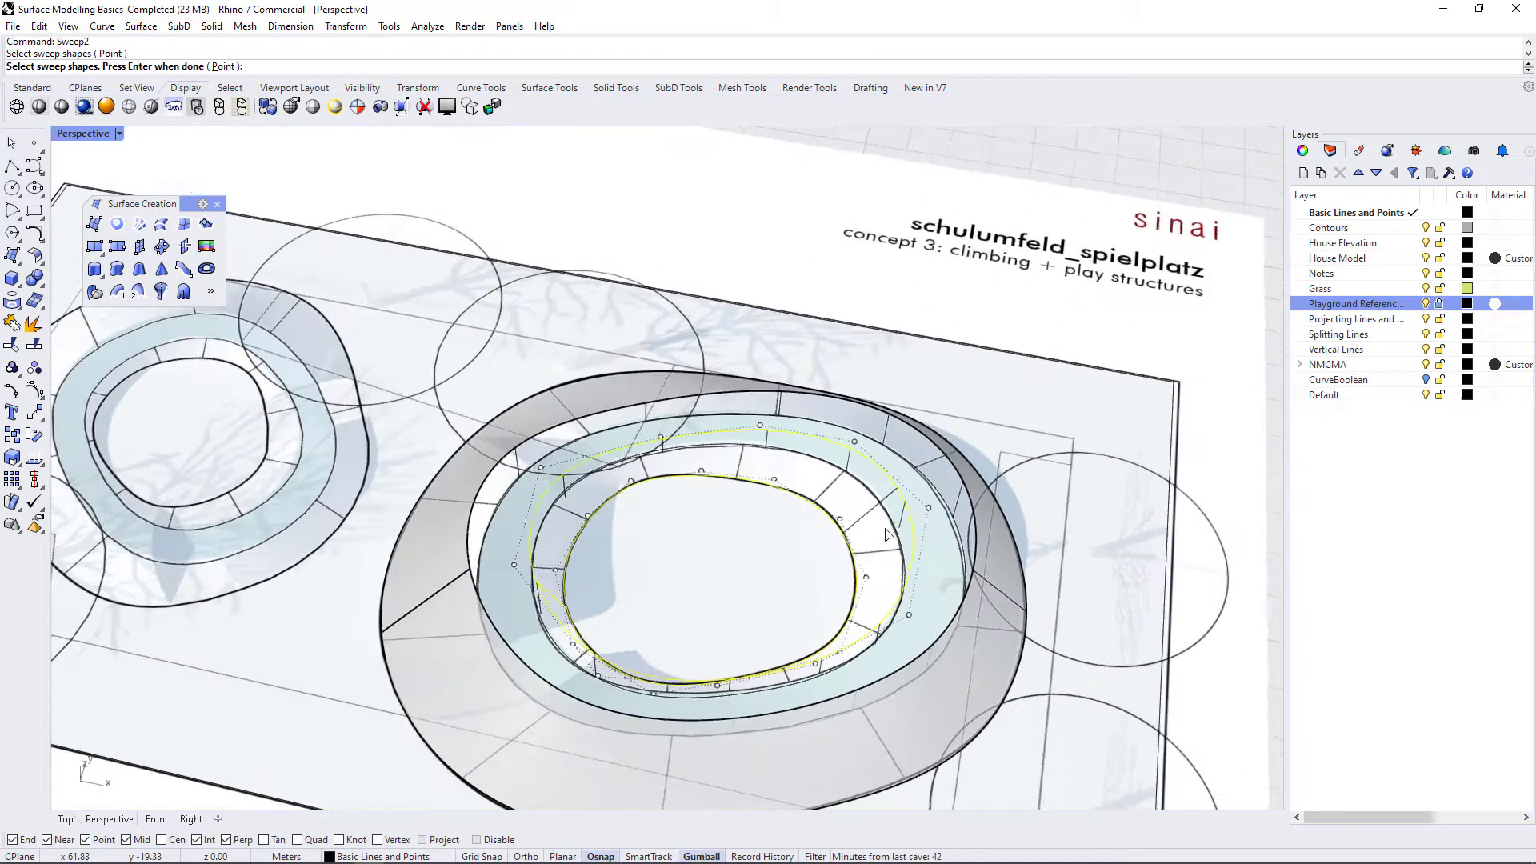
# Accept the inner cross sections and create the inner slope as a closed sweep.
pyautogui.press('Return')
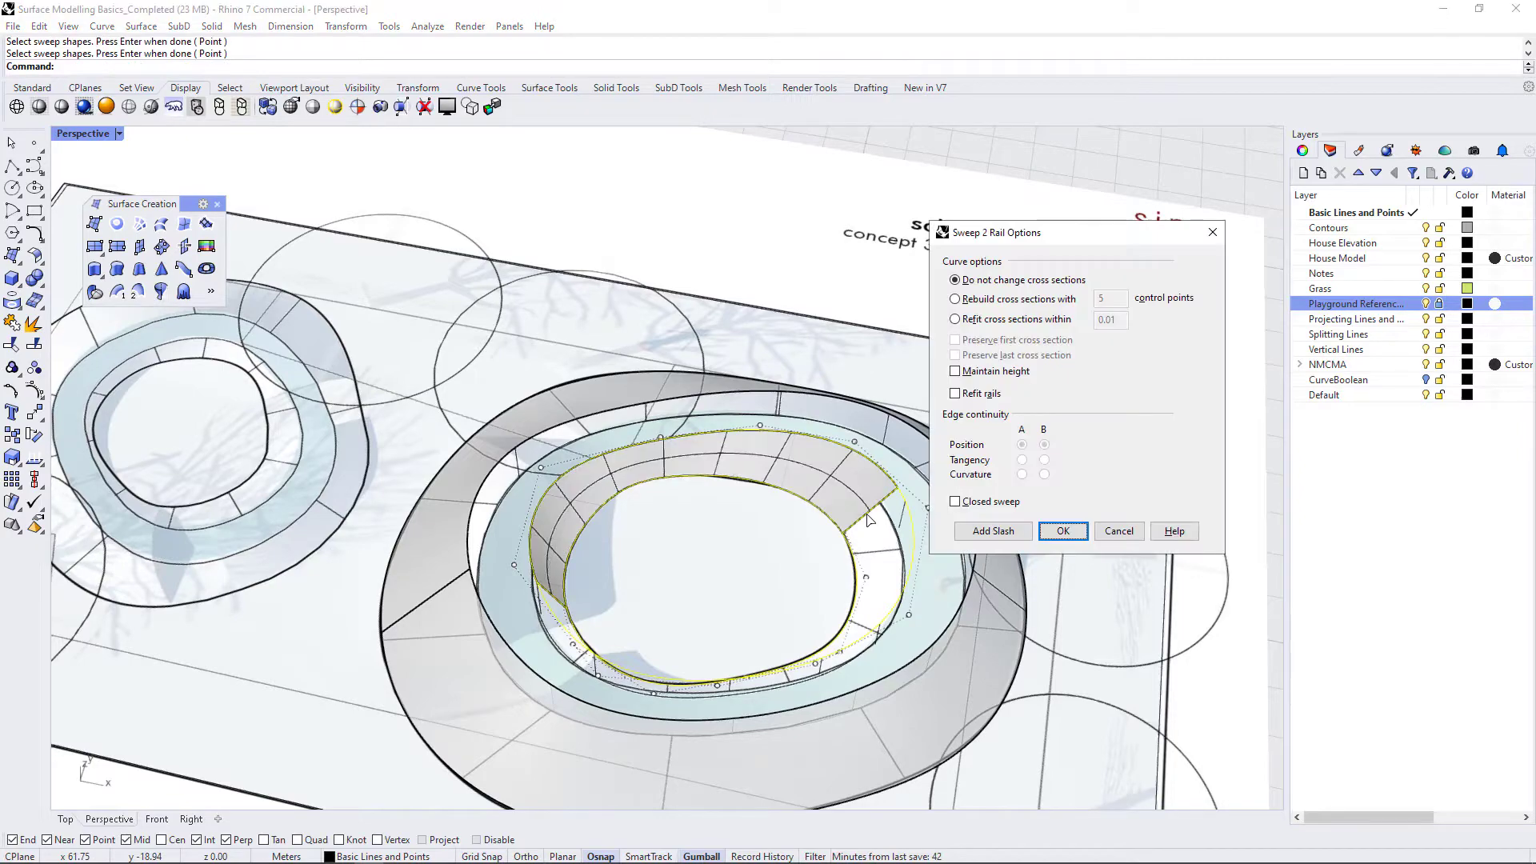
pyautogui.click(955, 502)
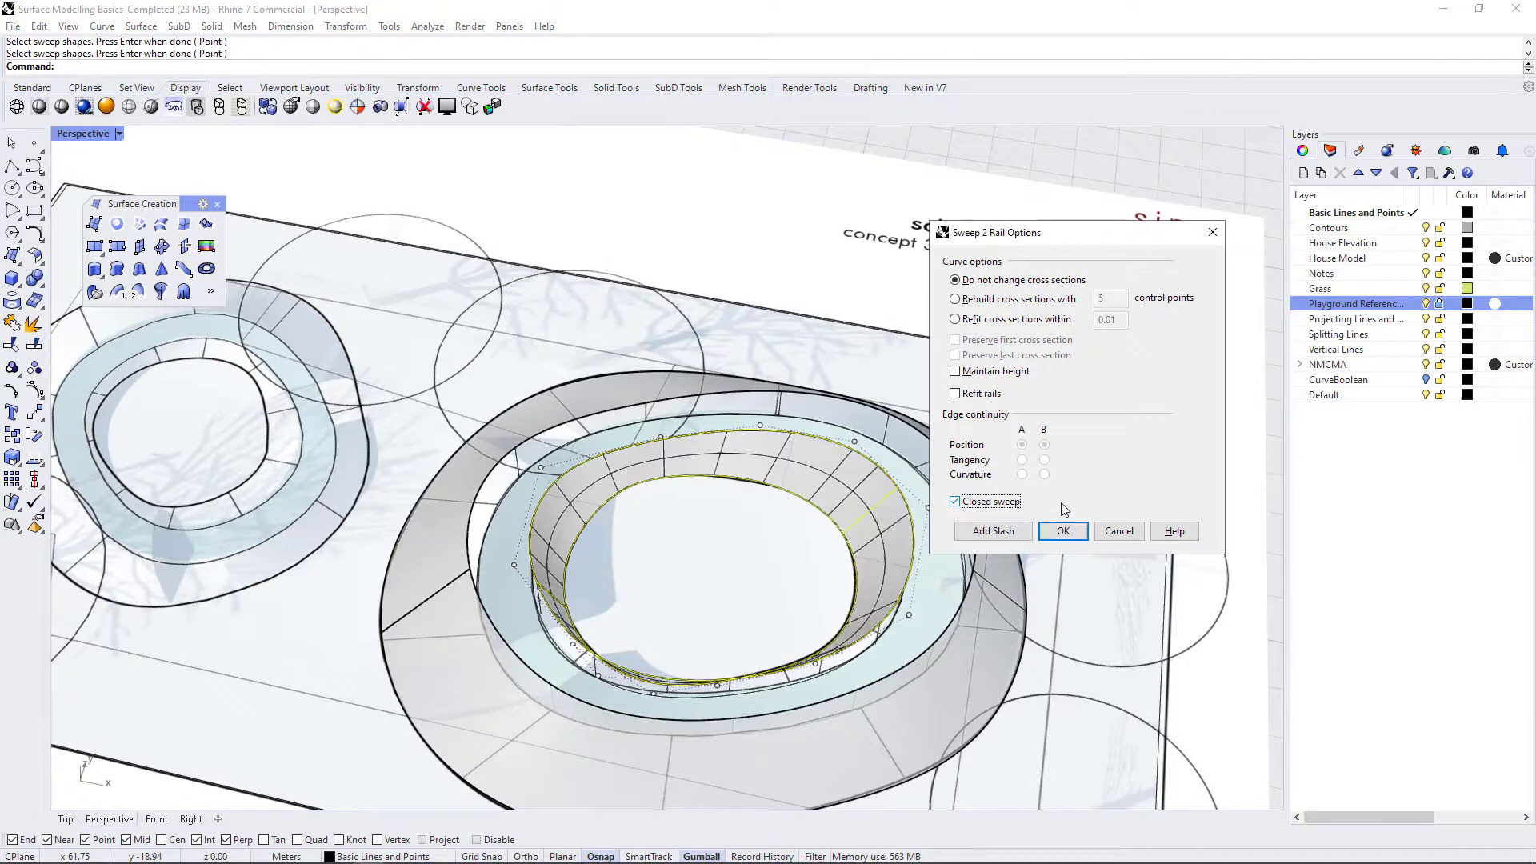
pyautogui.click(1063, 530)
# Examine the inner and outer slopes and the open band between their top edges against the reference sheet.
pyautogui.scroll(-3, 908, 589)
pyautogui.moveTo(907, 589); pyautogui.dragTo(756, 566, button='right')
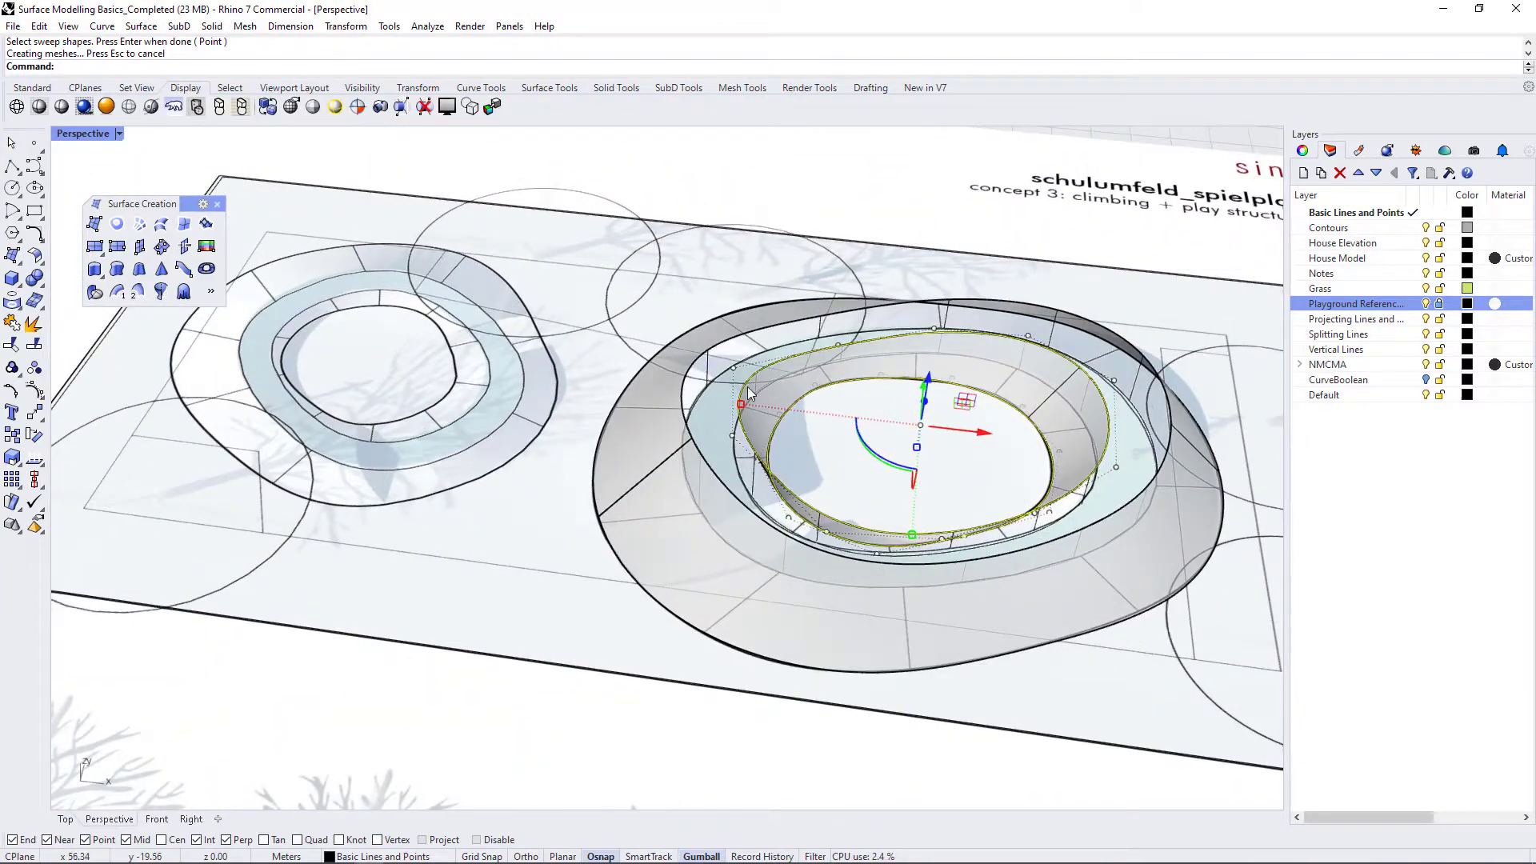
pyautogui.scroll(-3, 748, 393)
pyautogui.moveTo(1010, 432); pyautogui.dragTo(1065, 443, button='right')
pyautogui.scroll(-6, 954, 493)
pyautogui.moveTo(954, 493); pyautogui.dragTo(836, 496, button='right')
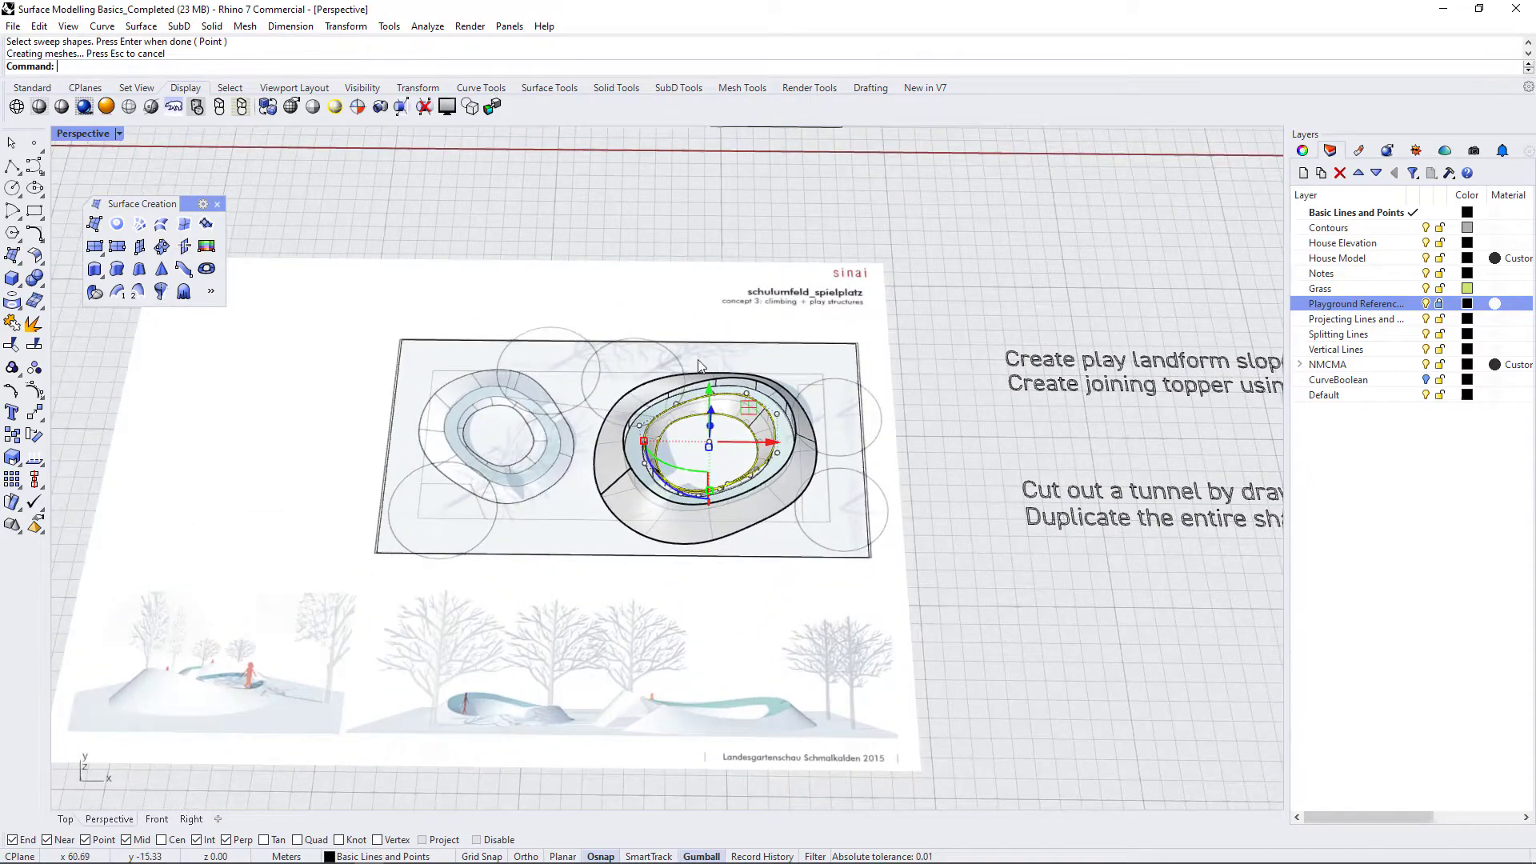
pyautogui.click(938, 679)
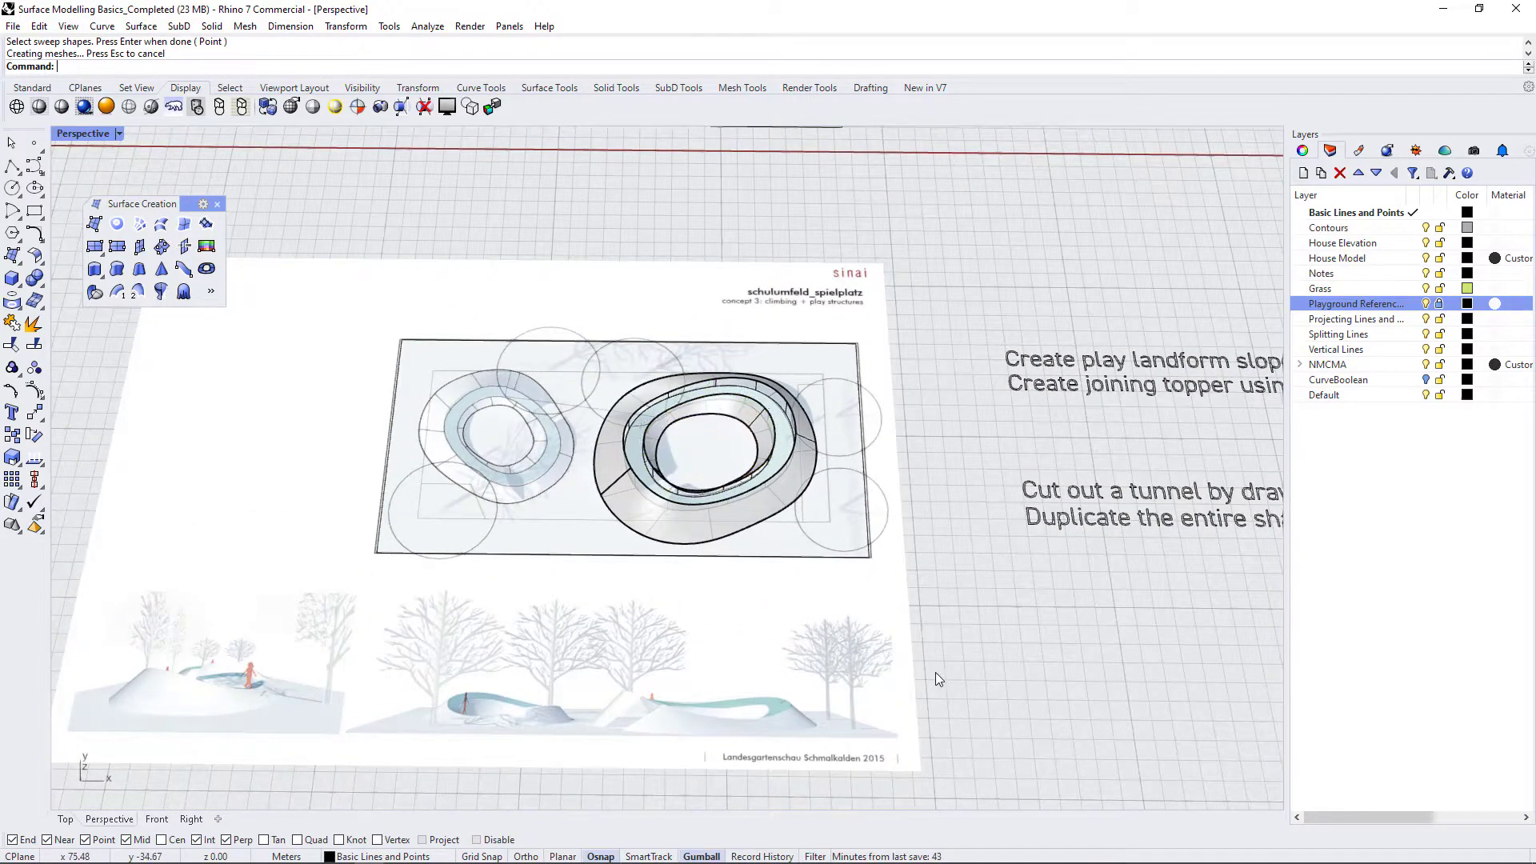
pyautogui.scroll(-4, 938, 679)
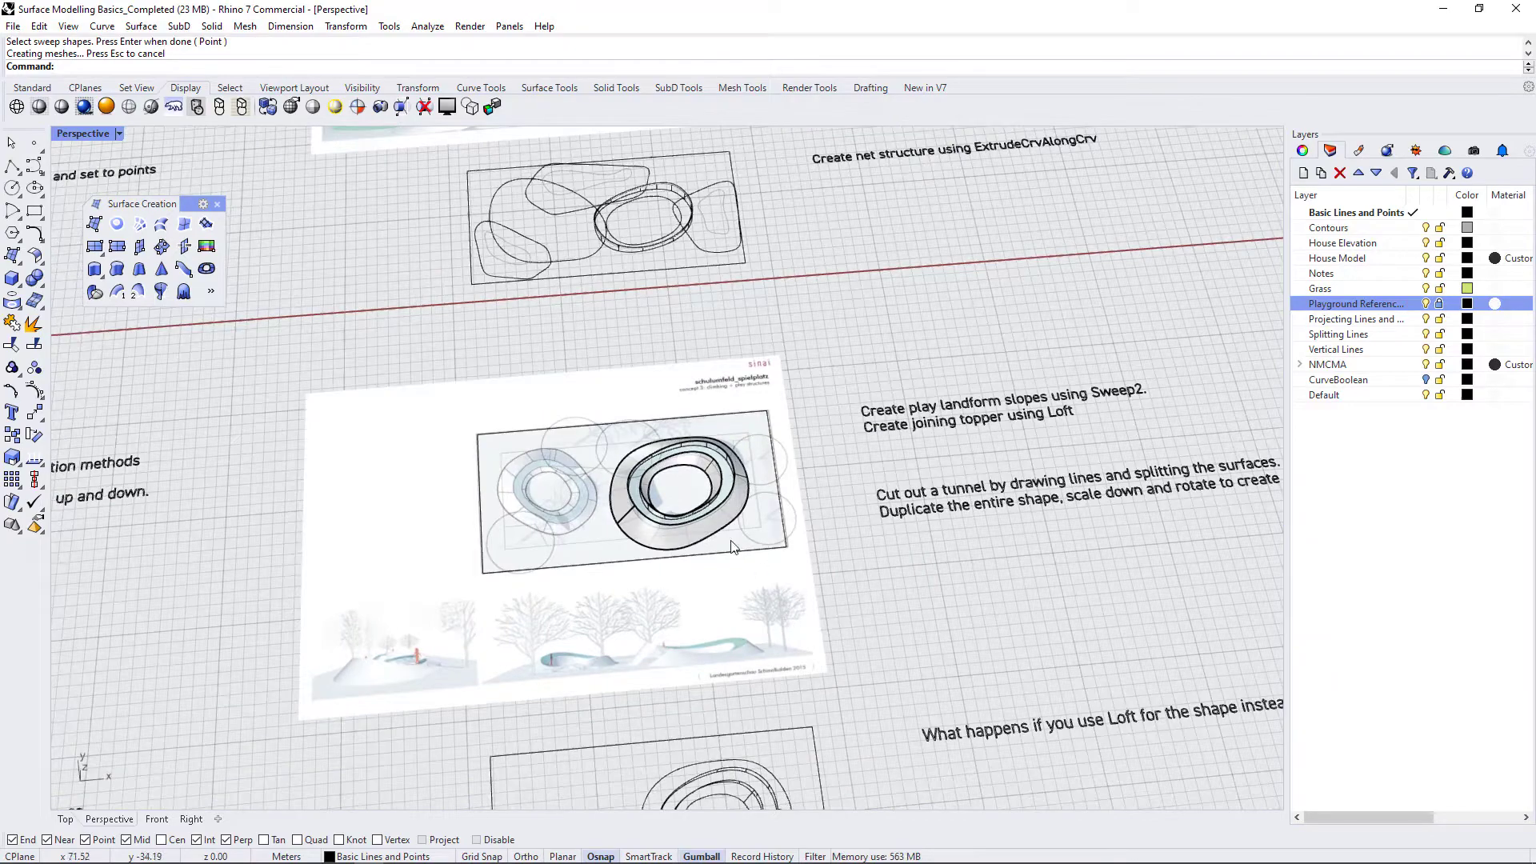
pyautogui.scroll(10, 732, 546)
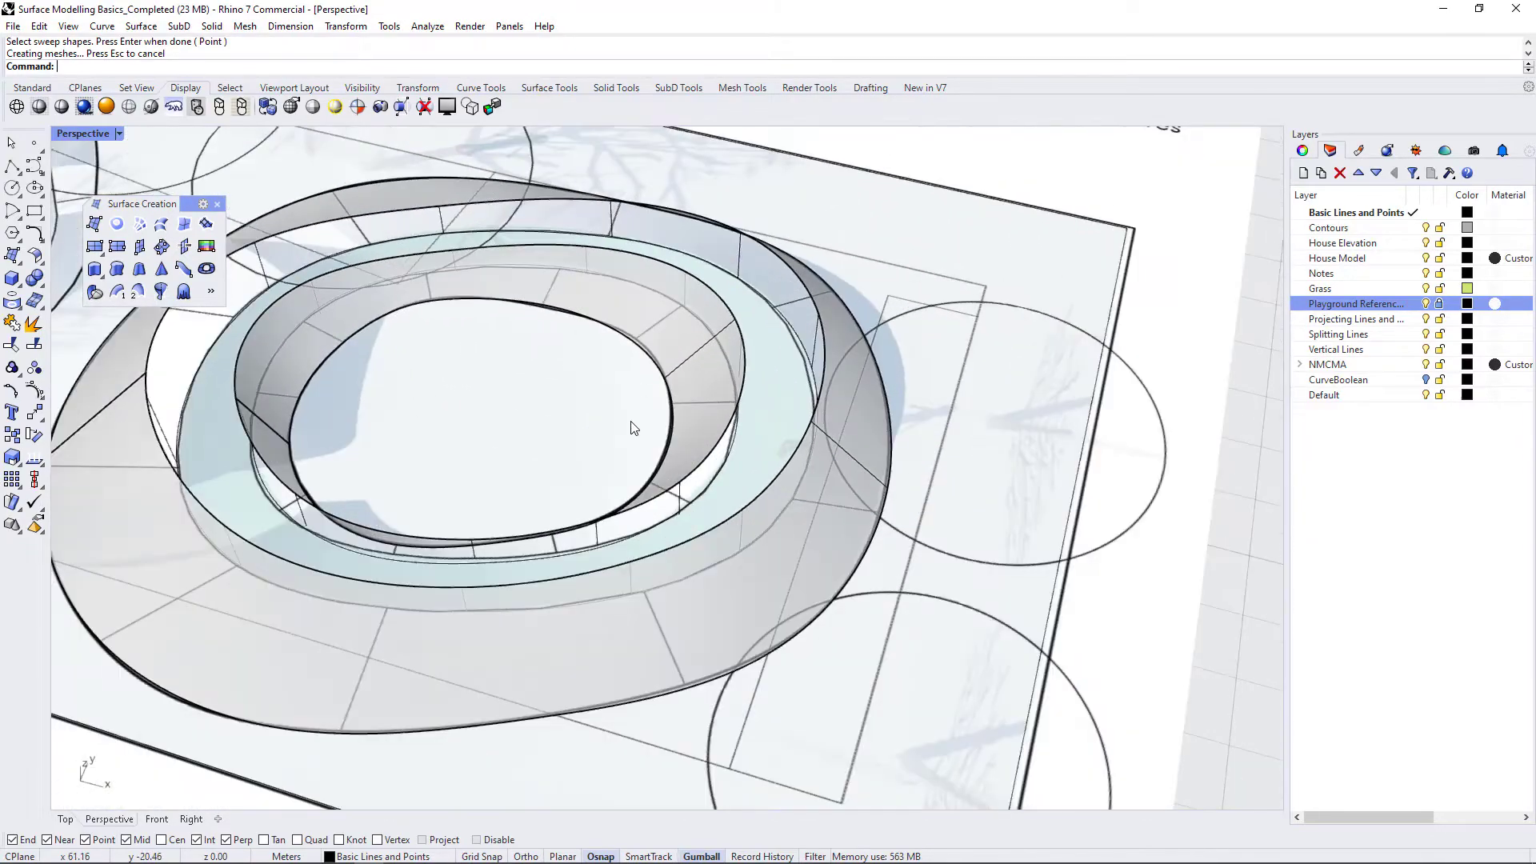
pyautogui.moveTo(743, 391); pyautogui.dragTo(797, 396, button='right')
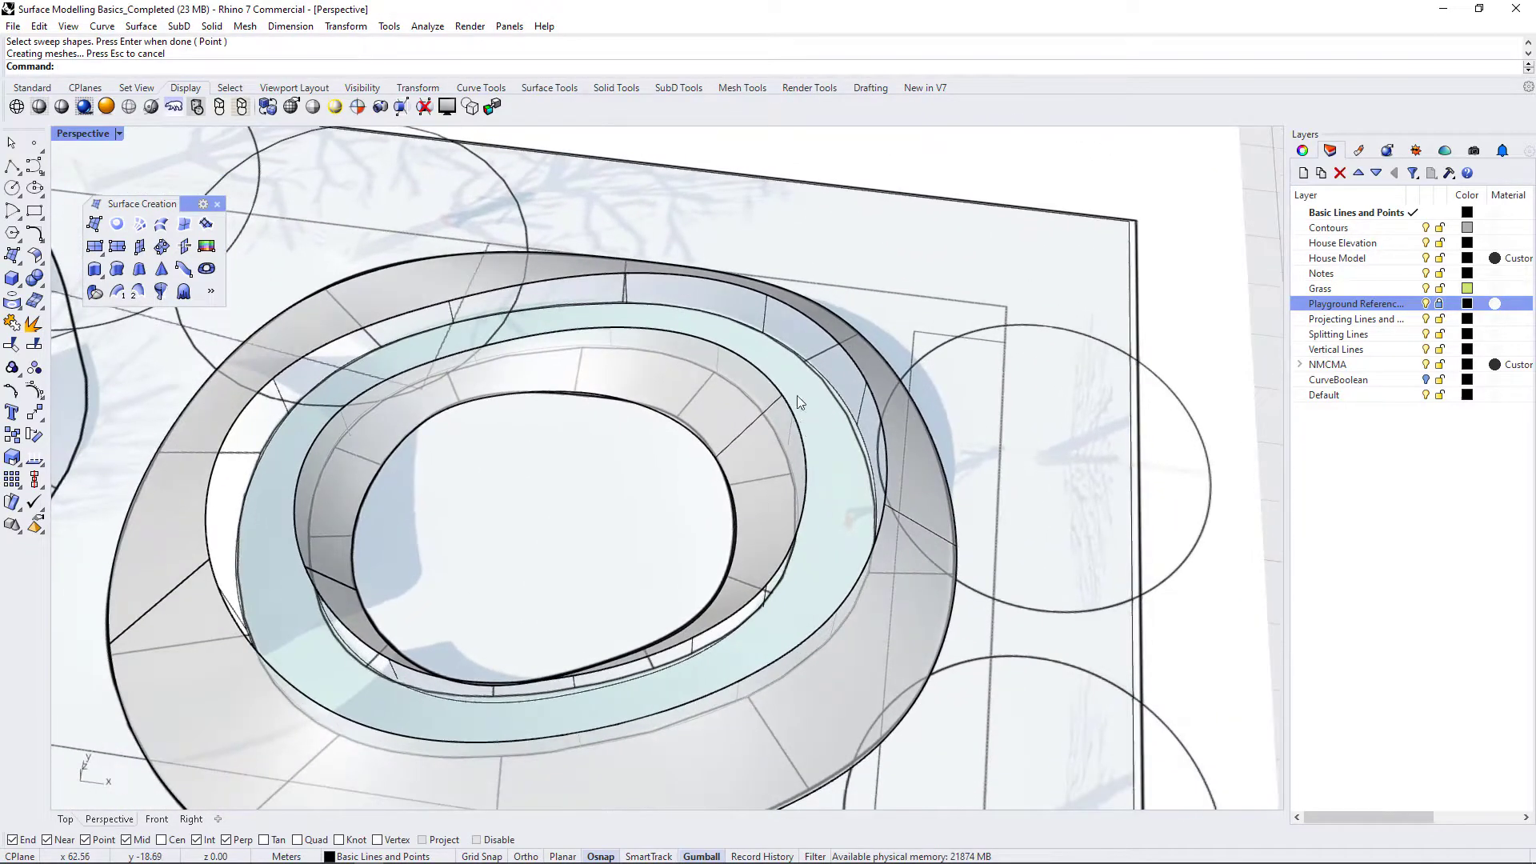
# Draw a straight line across the open band, from the inner raised curve to the outer raised curve.
pyautogui.scroll(3, 768, 365)
pyautogui.write('l')
pyautogui.press('Return')
pyautogui.click(788, 408)
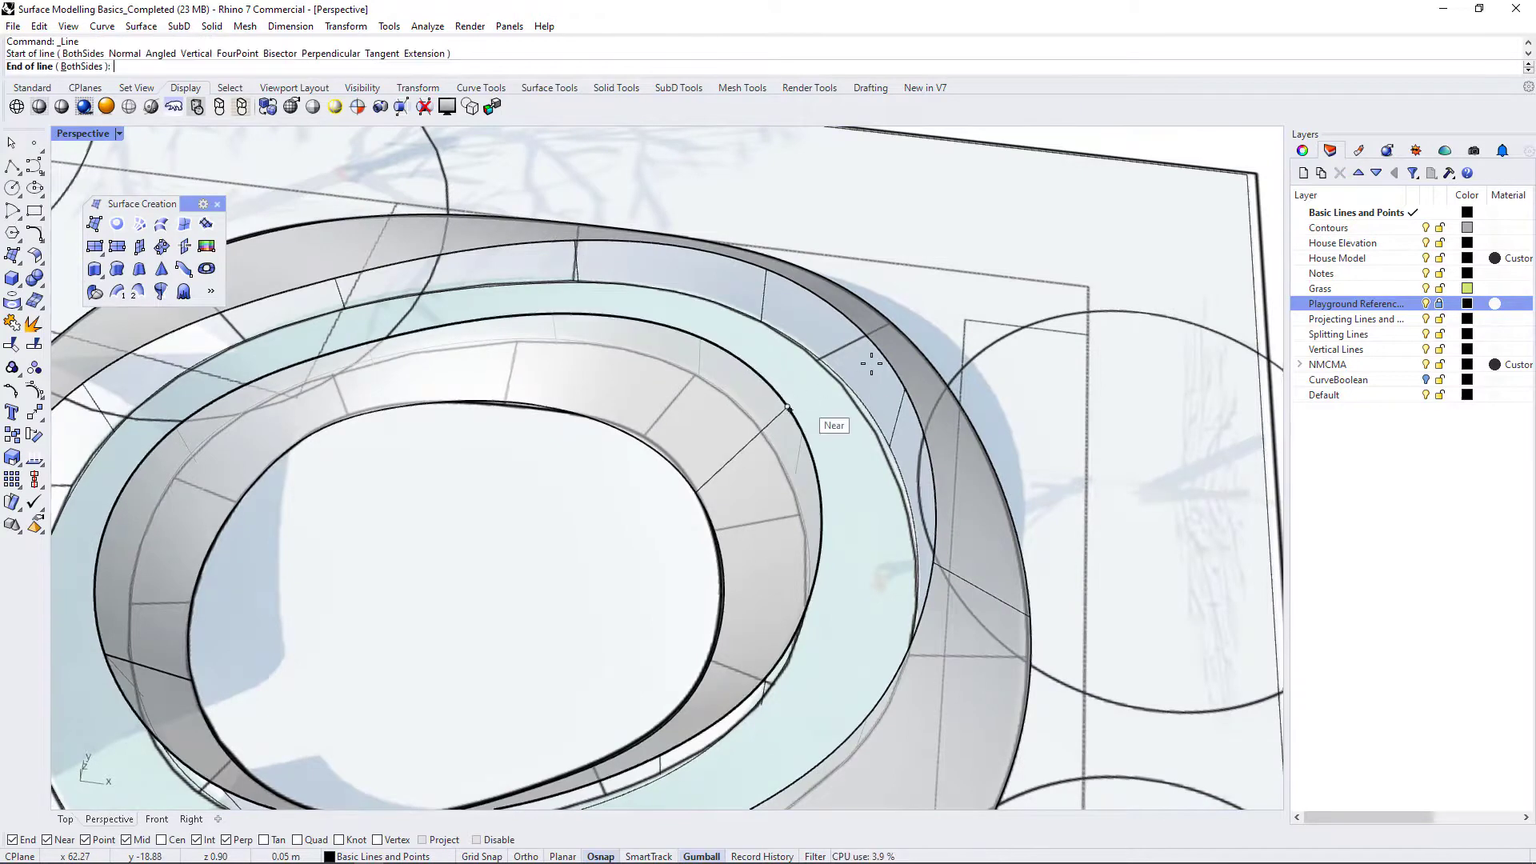
pyautogui.click(876, 347)
# Run Sweep2 with the outer and inner raised curves as rails and the bridging line as the cross section.
pyautogui.click(895, 377)
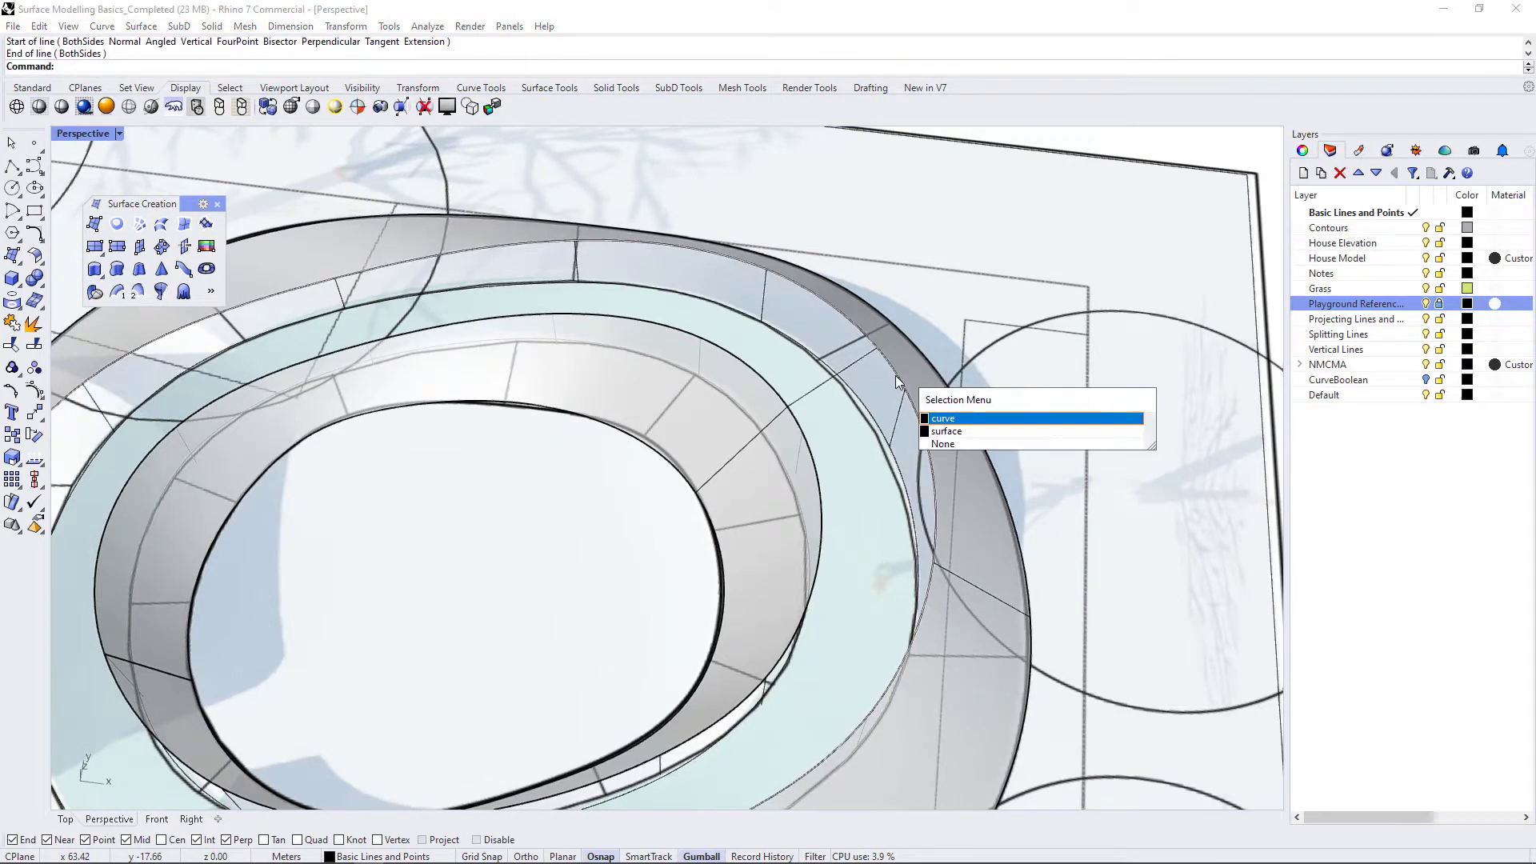
pyautogui.click(942, 419)
pyautogui.click(804, 429)
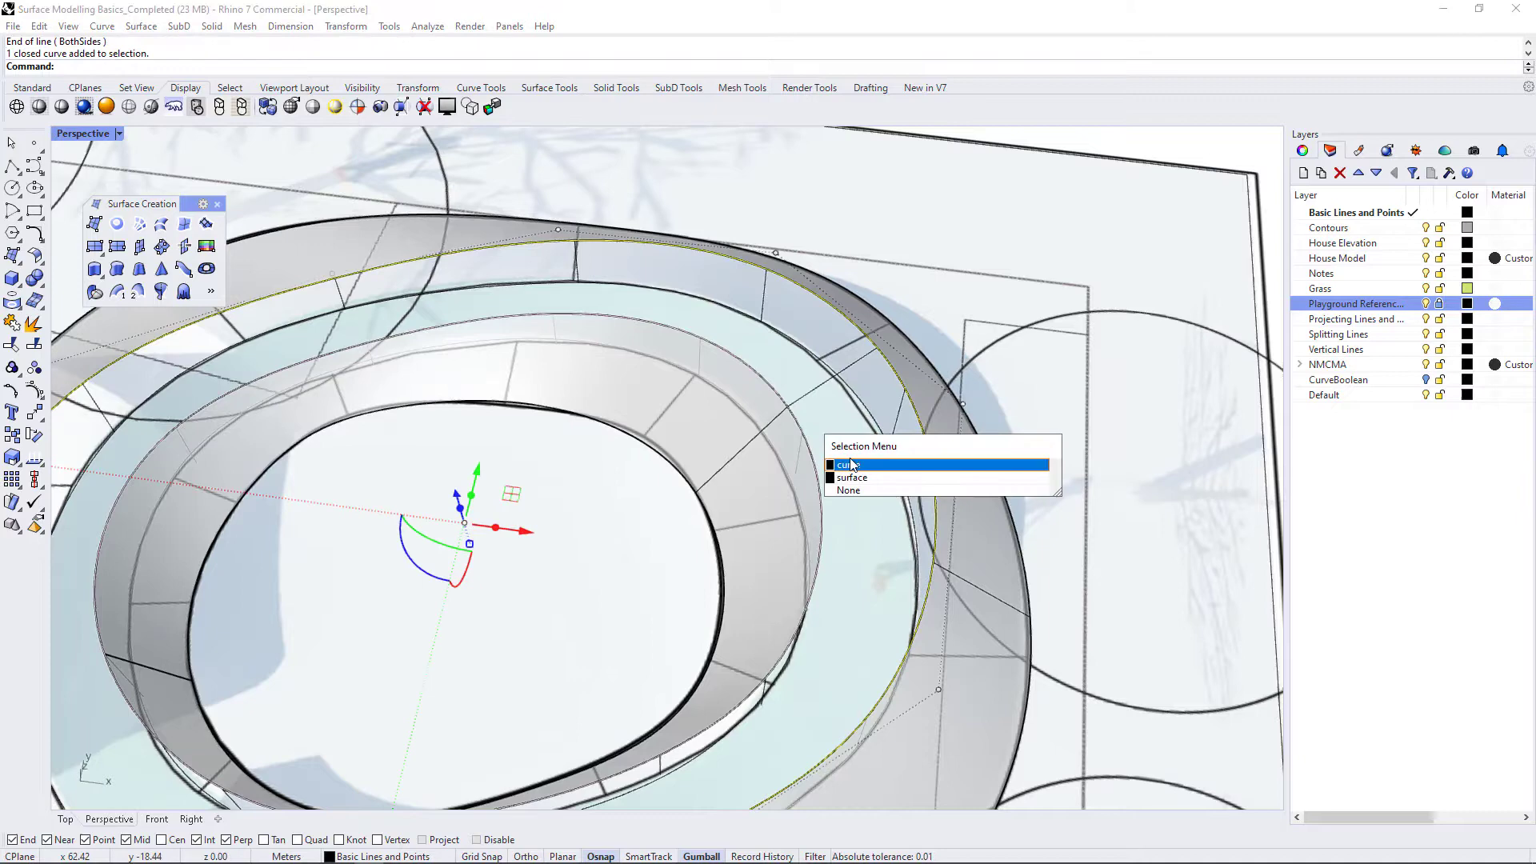
pyautogui.click(851, 471)
pyautogui.write('Sweep2')
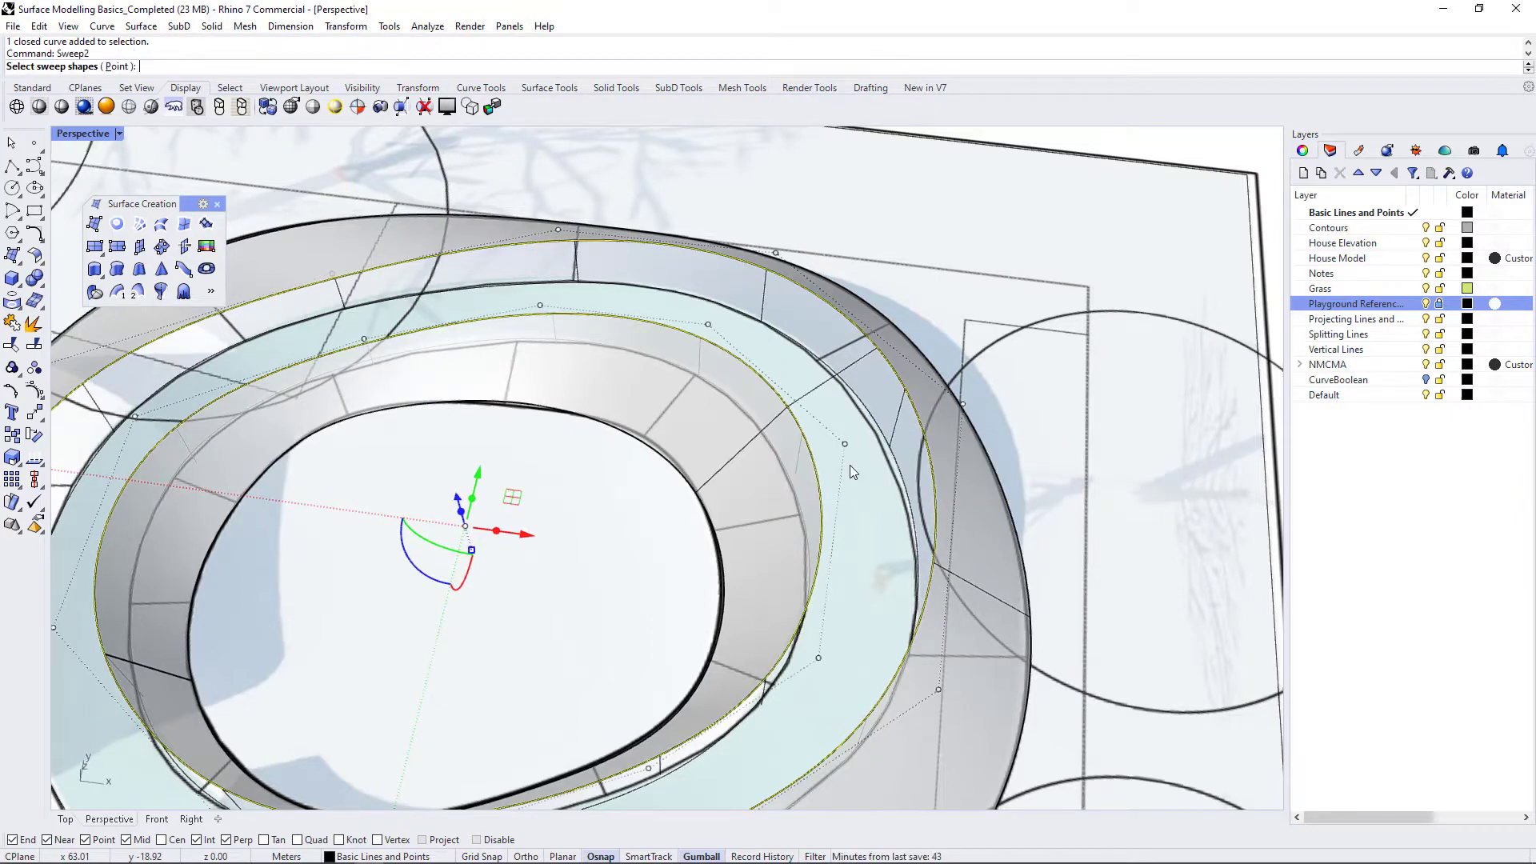
pyautogui.press('Return')
pyautogui.click(830, 388)
pyautogui.scroll(-6, 830, 389)
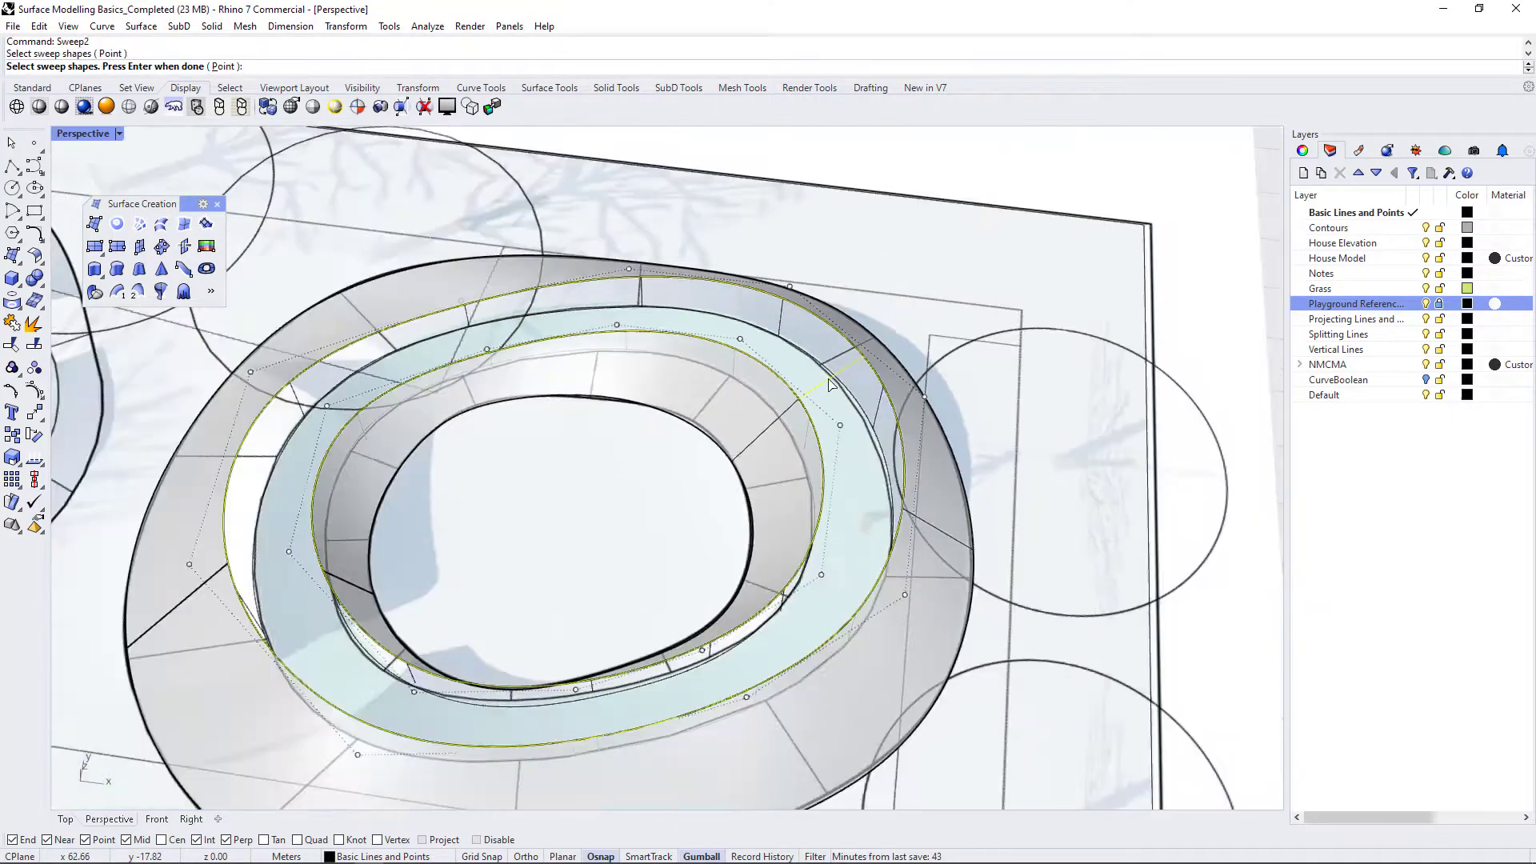
pyautogui.press('Return')
# Check the preview of the topper between the raised curves and create it as a closed sweep.
pyautogui.moveTo(882, 549); pyautogui.dragTo(696, 531, button='right')
pyautogui.scroll(3, 560, 462)
pyautogui.scroll(-3, 639, 571)
pyautogui.moveTo(621, 576); pyautogui.dragTo(370, 323, button='right')
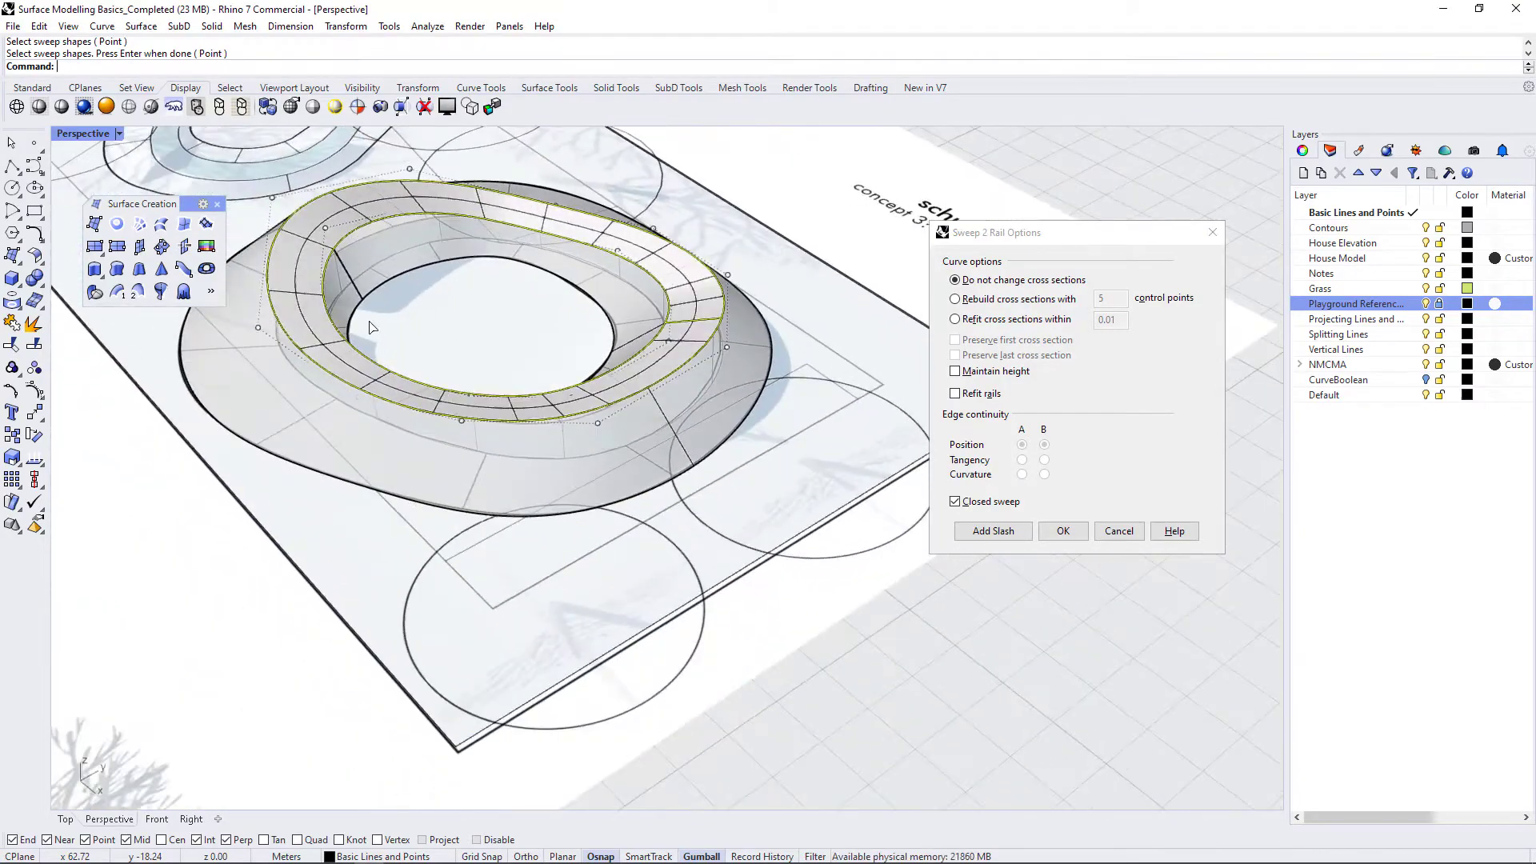
pyautogui.scroll(12, 337, 238)
pyautogui.scroll(-6, 324, 371)
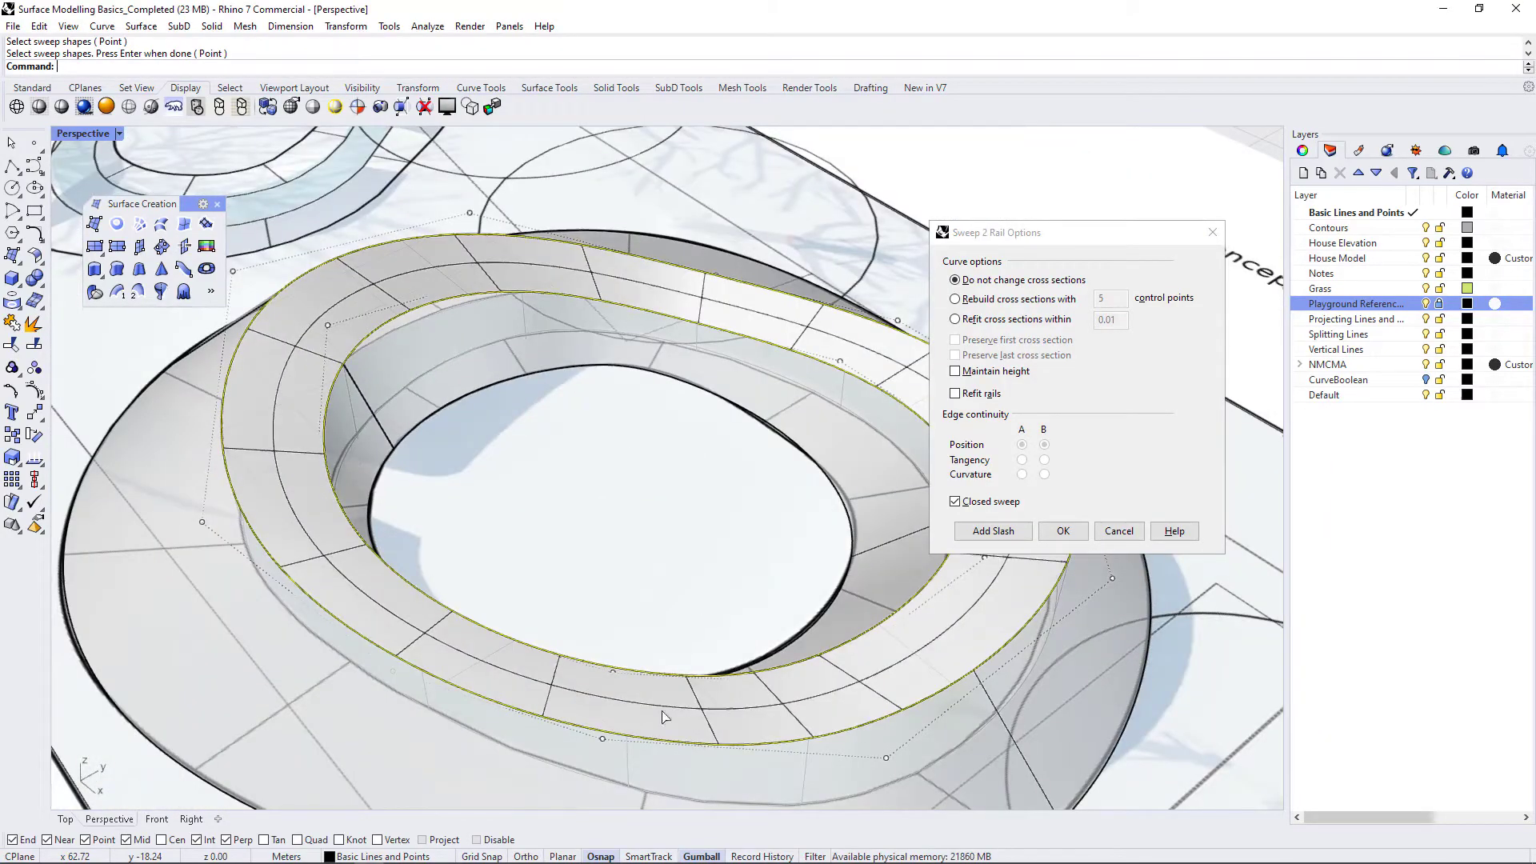
pyautogui.click(1063, 531)
pyautogui.scroll(-4, 813, 525)
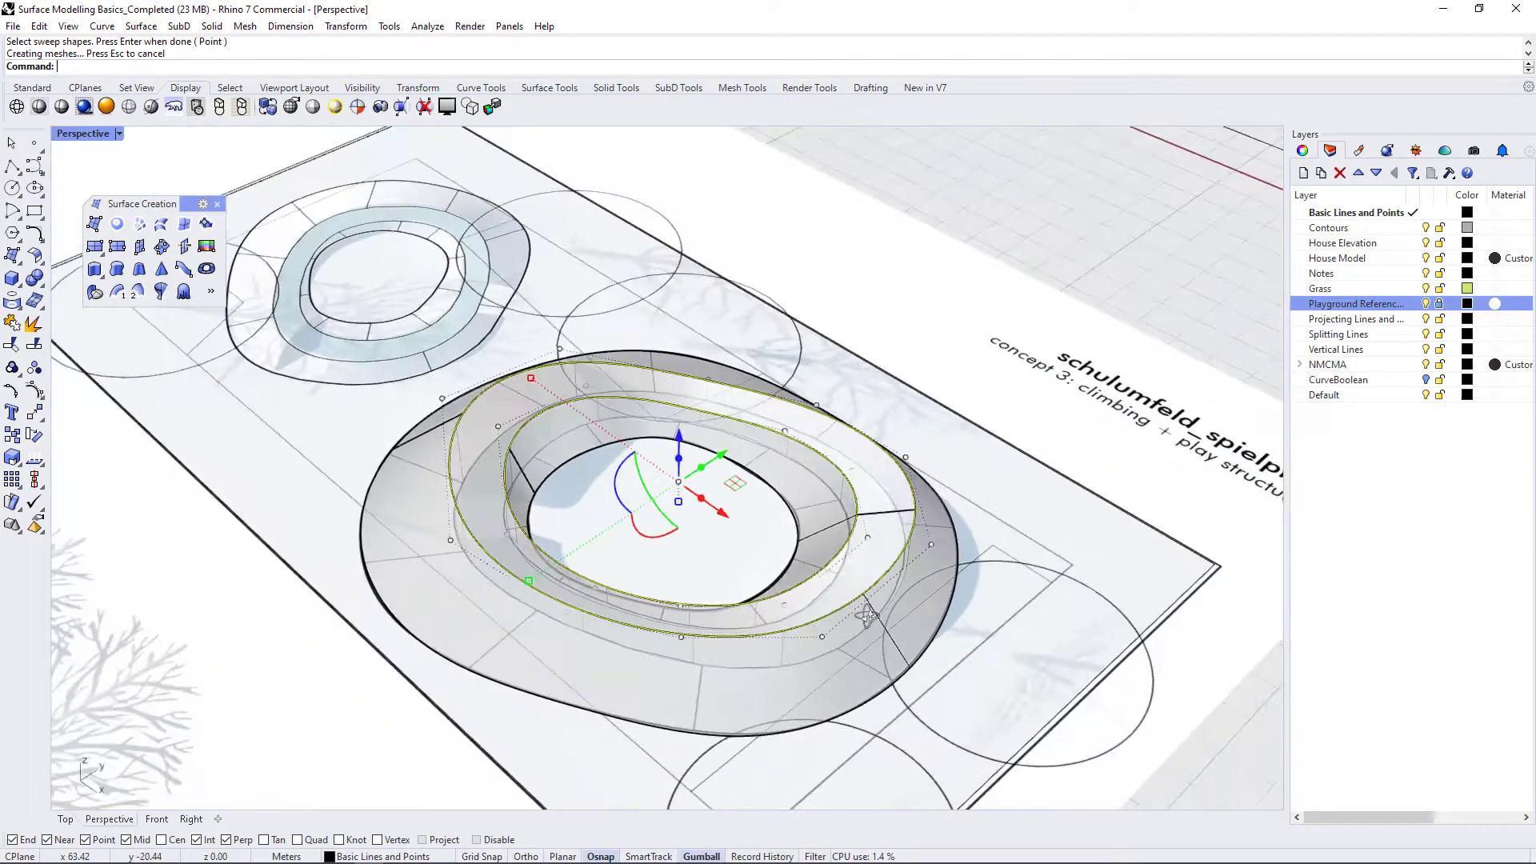
pyautogui.moveTo(813, 525); pyautogui.dragTo(931, 644, button='right')
pyautogui.scroll(-6, 542, 460)
pyautogui.scroll(5, 802, 550)
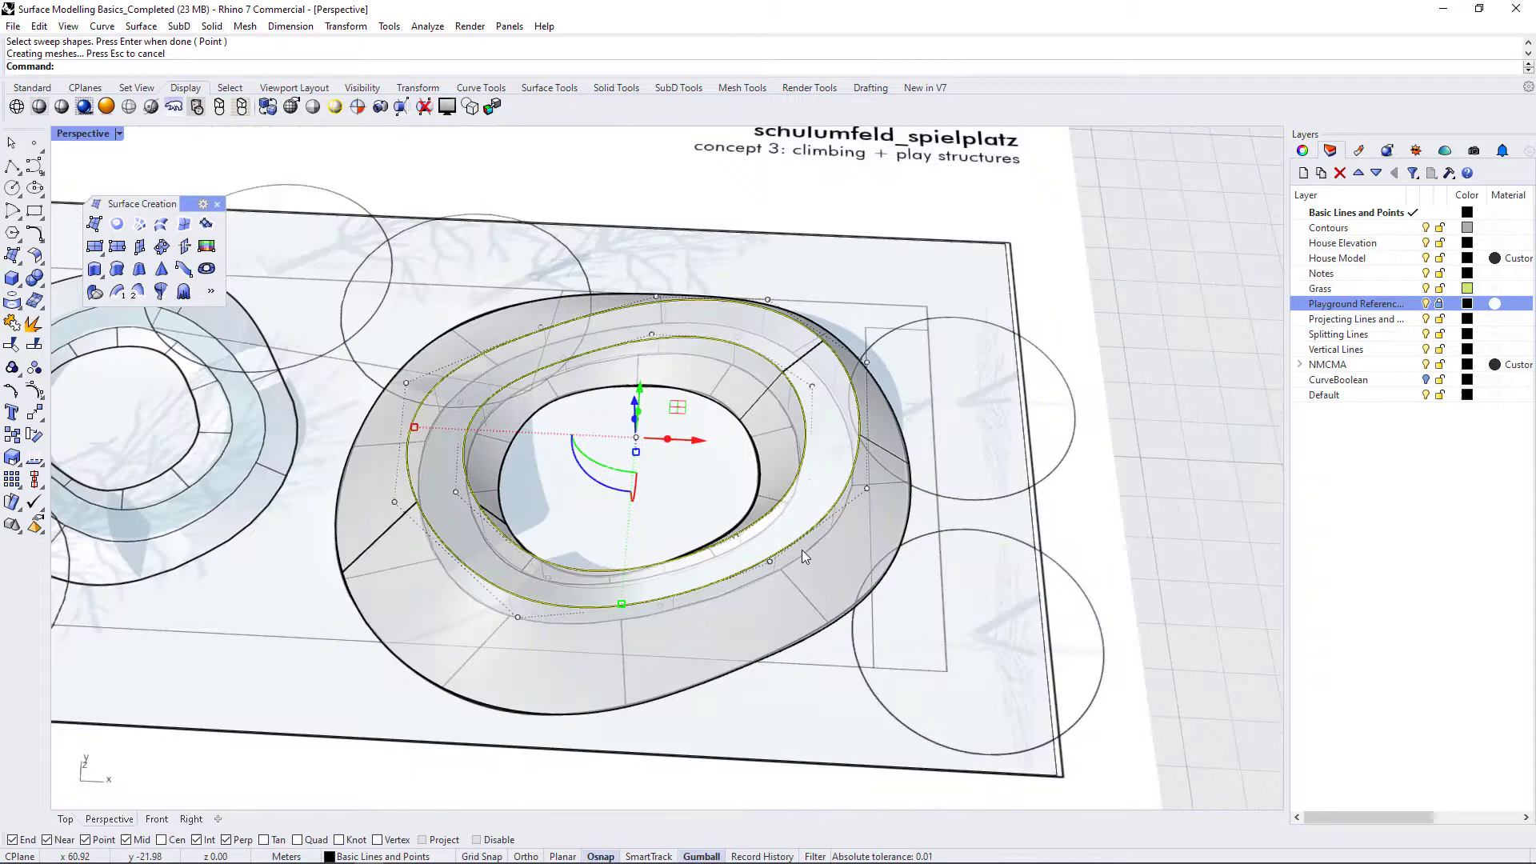
# Undo the topper's Sweep2 and delete the line bridging the two raised curves.
pyautogui.hotkey('ctrl', 'z')
pyautogui.scroll(-3, 578, 511)
pyautogui.scroll(-4, 578, 511)
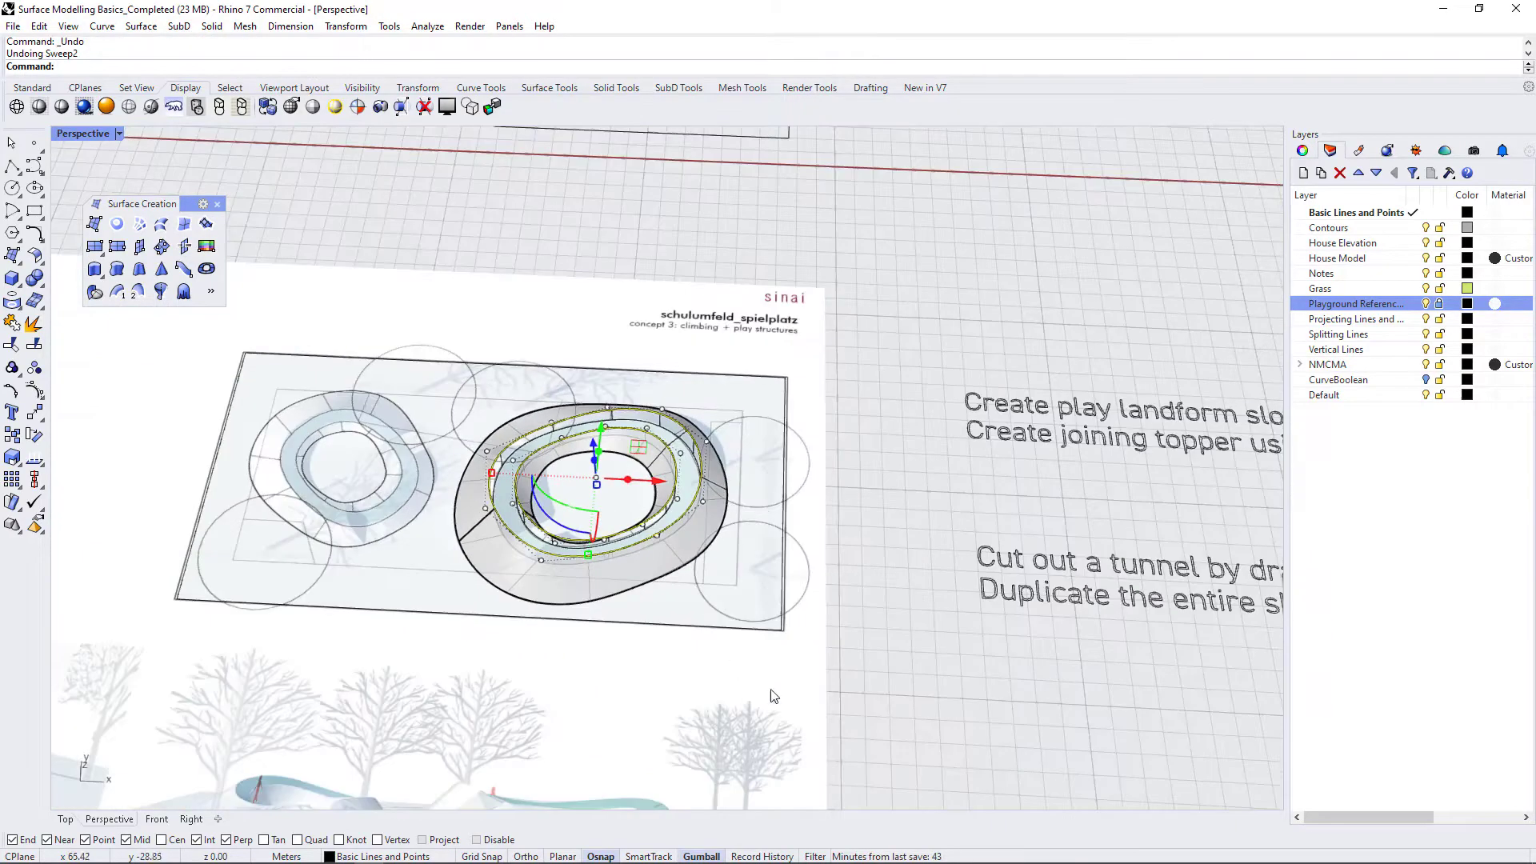
pyautogui.scroll(5, 650, 477)
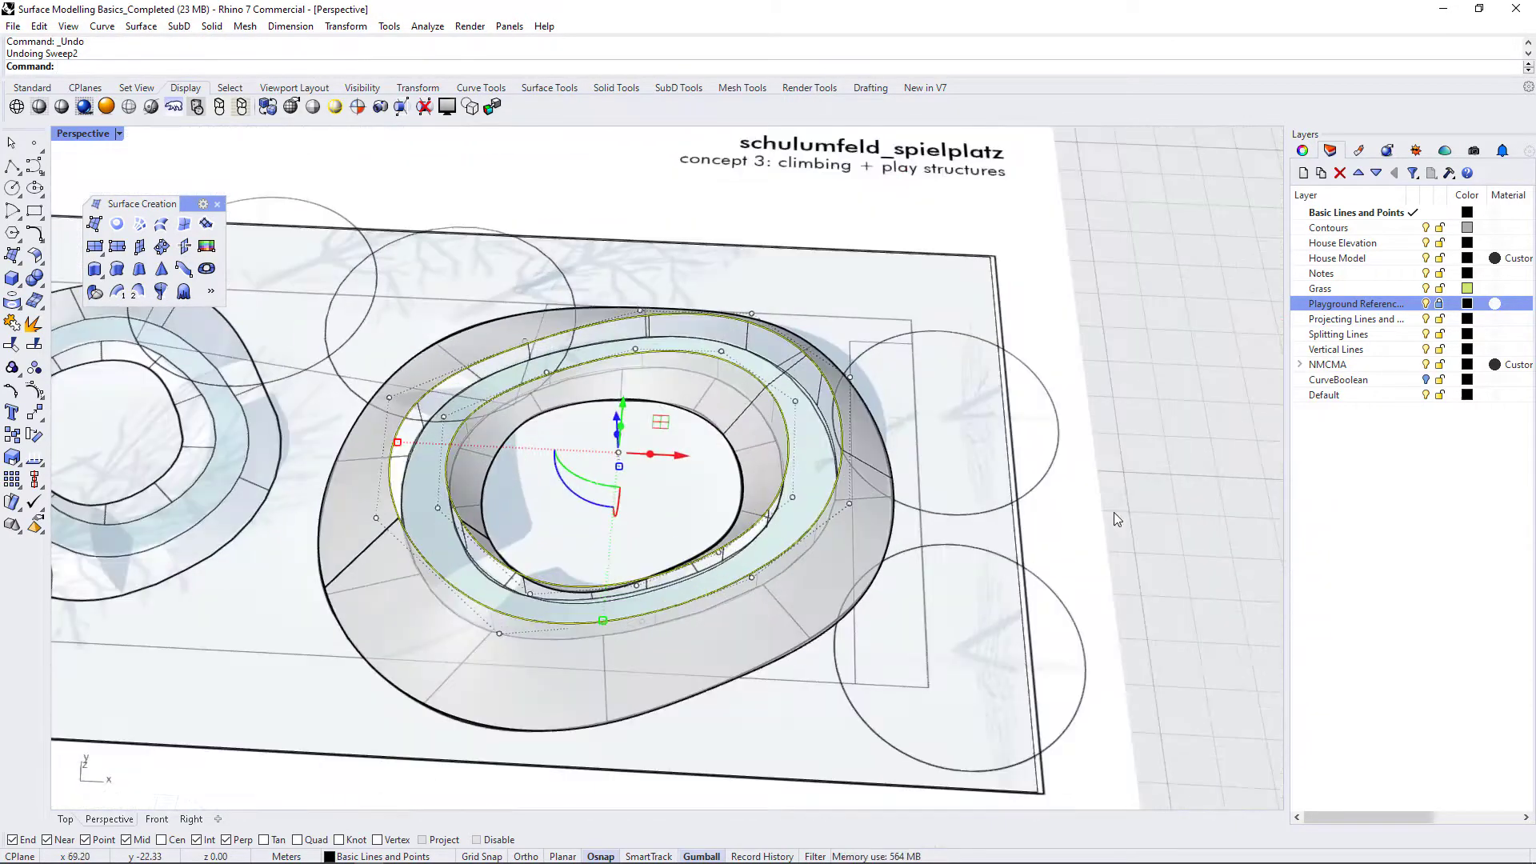
pyautogui.press('Escape')
pyautogui.scroll(3, 807, 454)
pyautogui.click(755, 325)
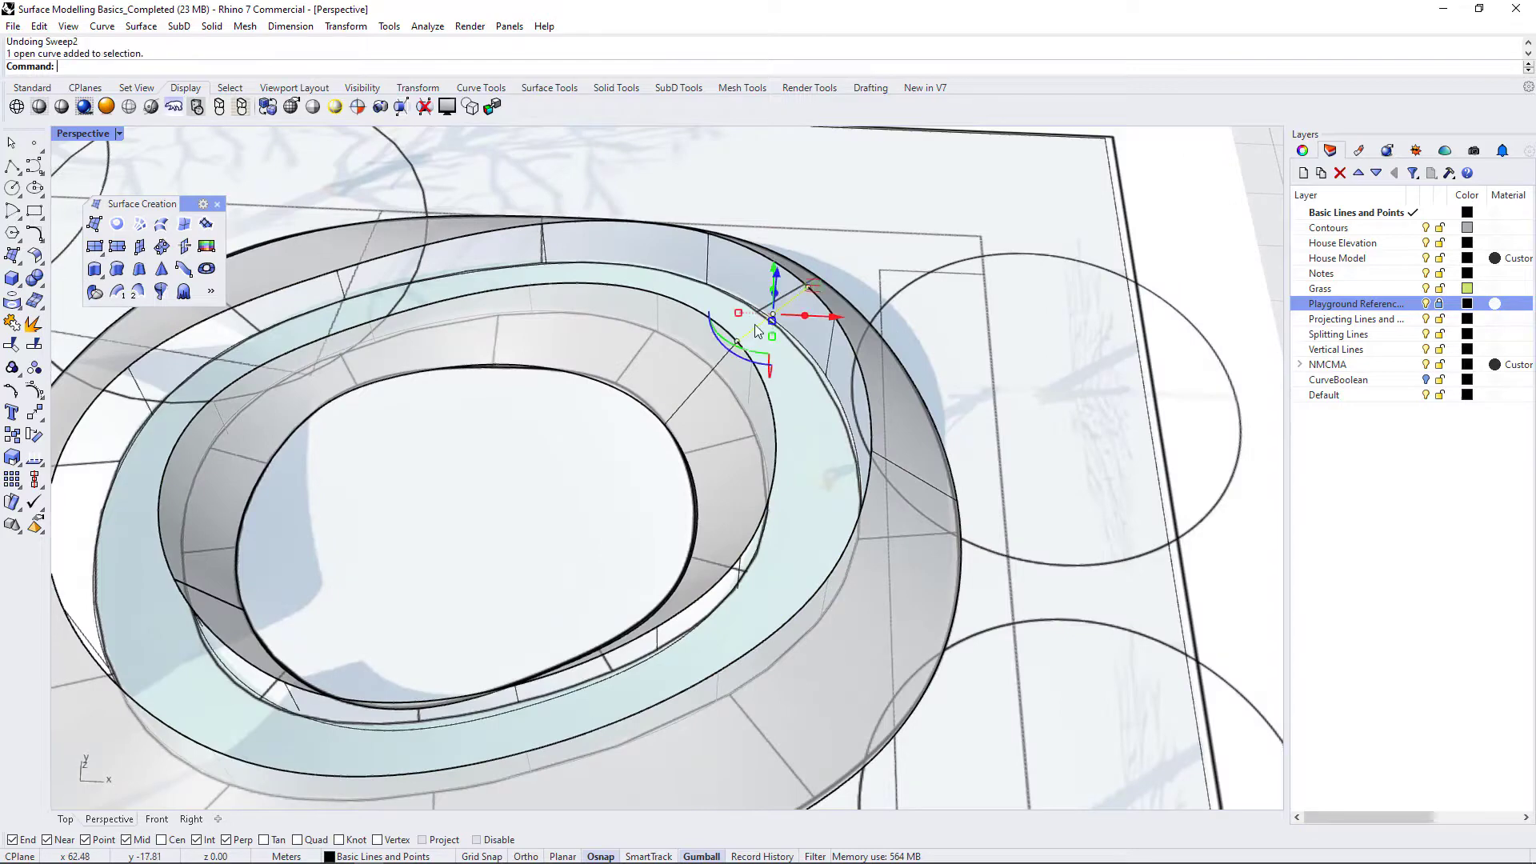
pyautogui.press('Delete')
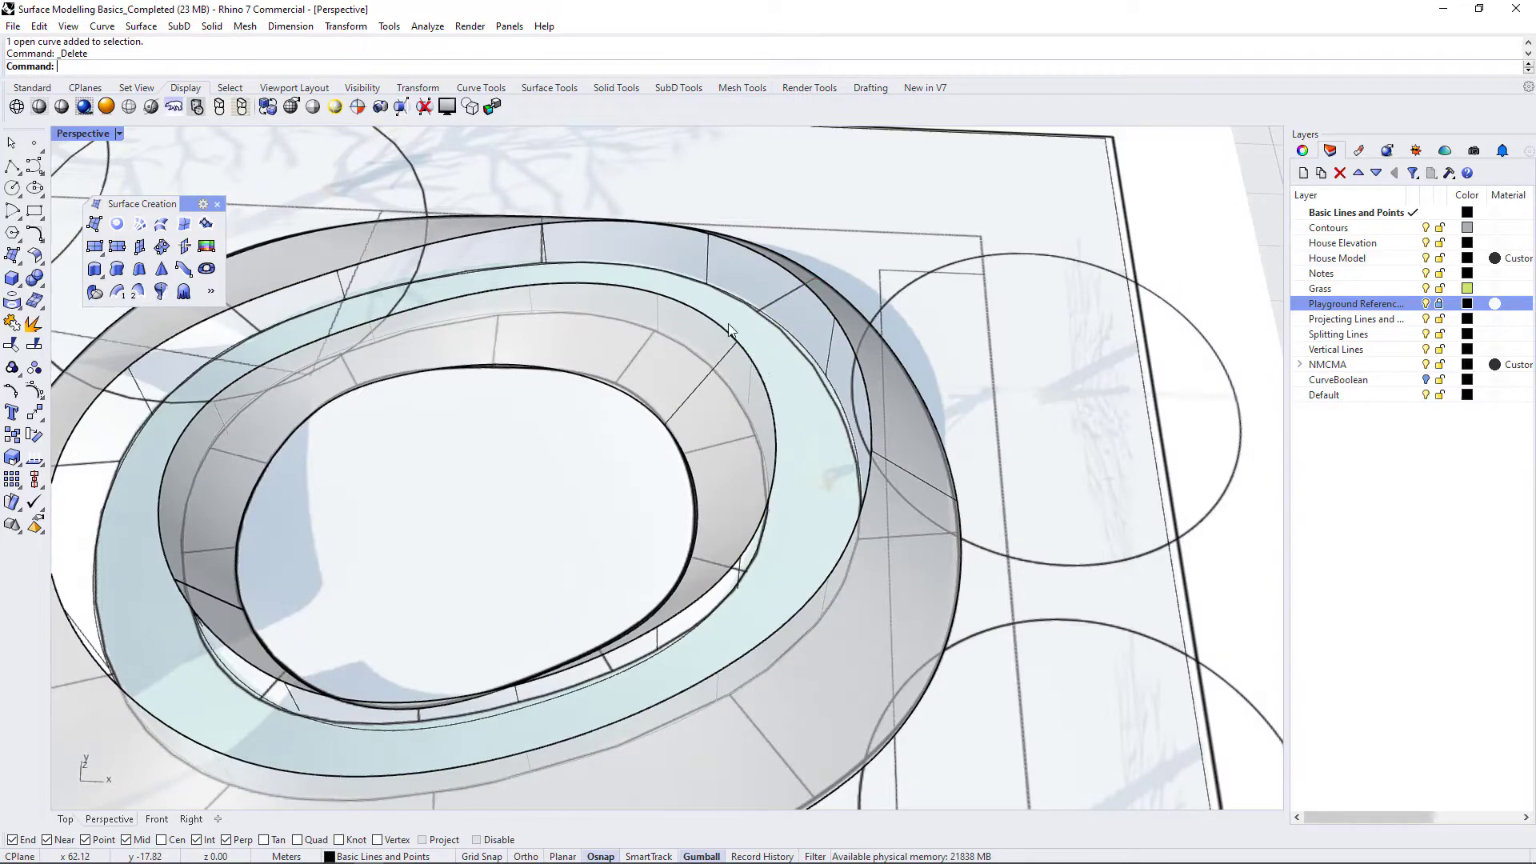
# Start a Loft between the inner and outer raised curves of the landform, aligning their seam points with the Automatic option.
pyautogui.click(749, 359)
pyautogui.click(819, 395)
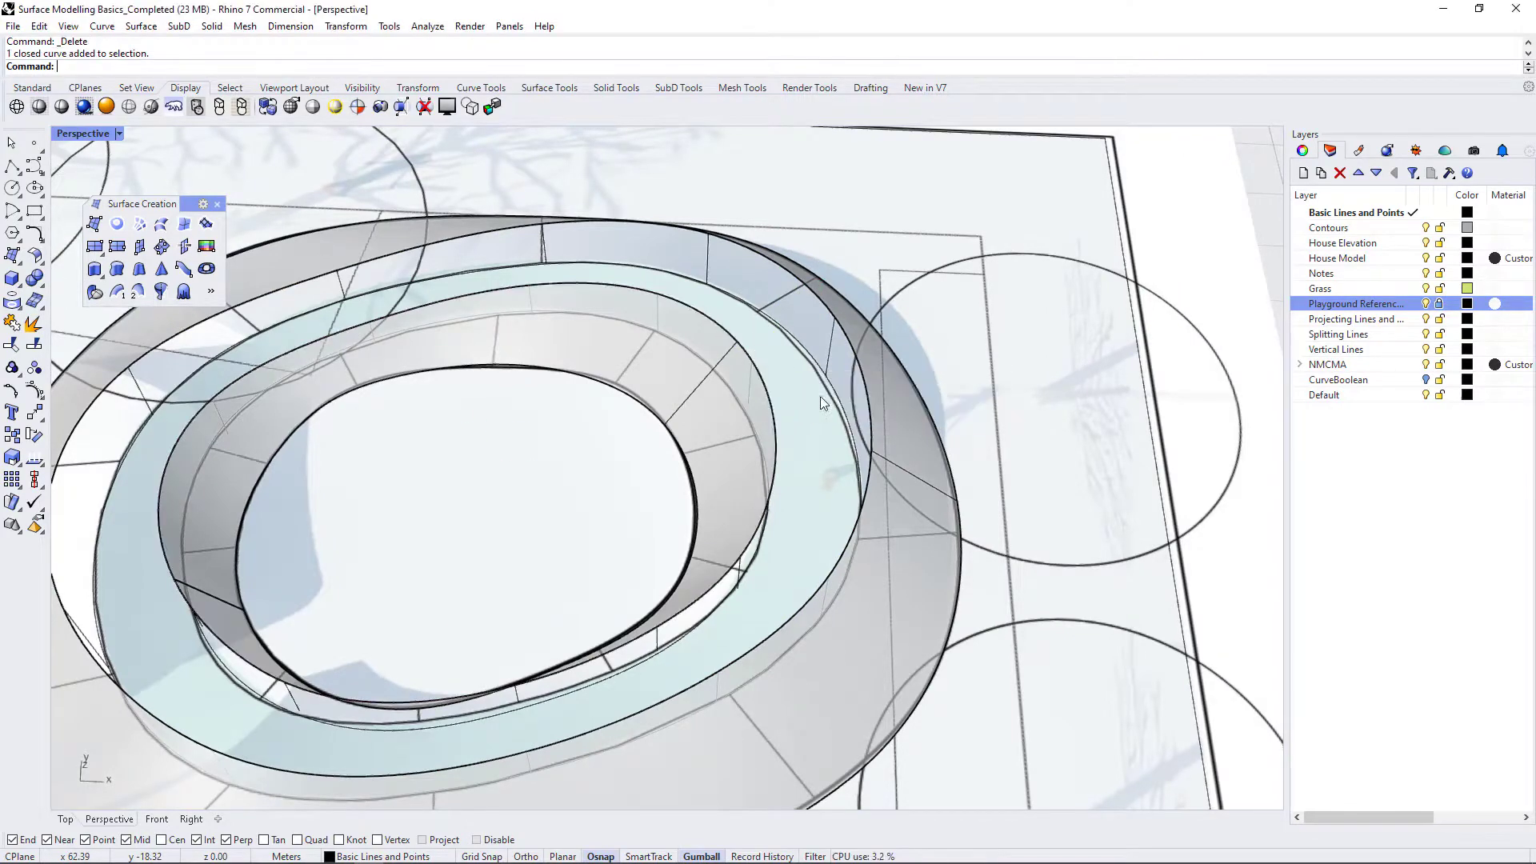
pyautogui.click(821, 307)
pyautogui.click(872, 346)
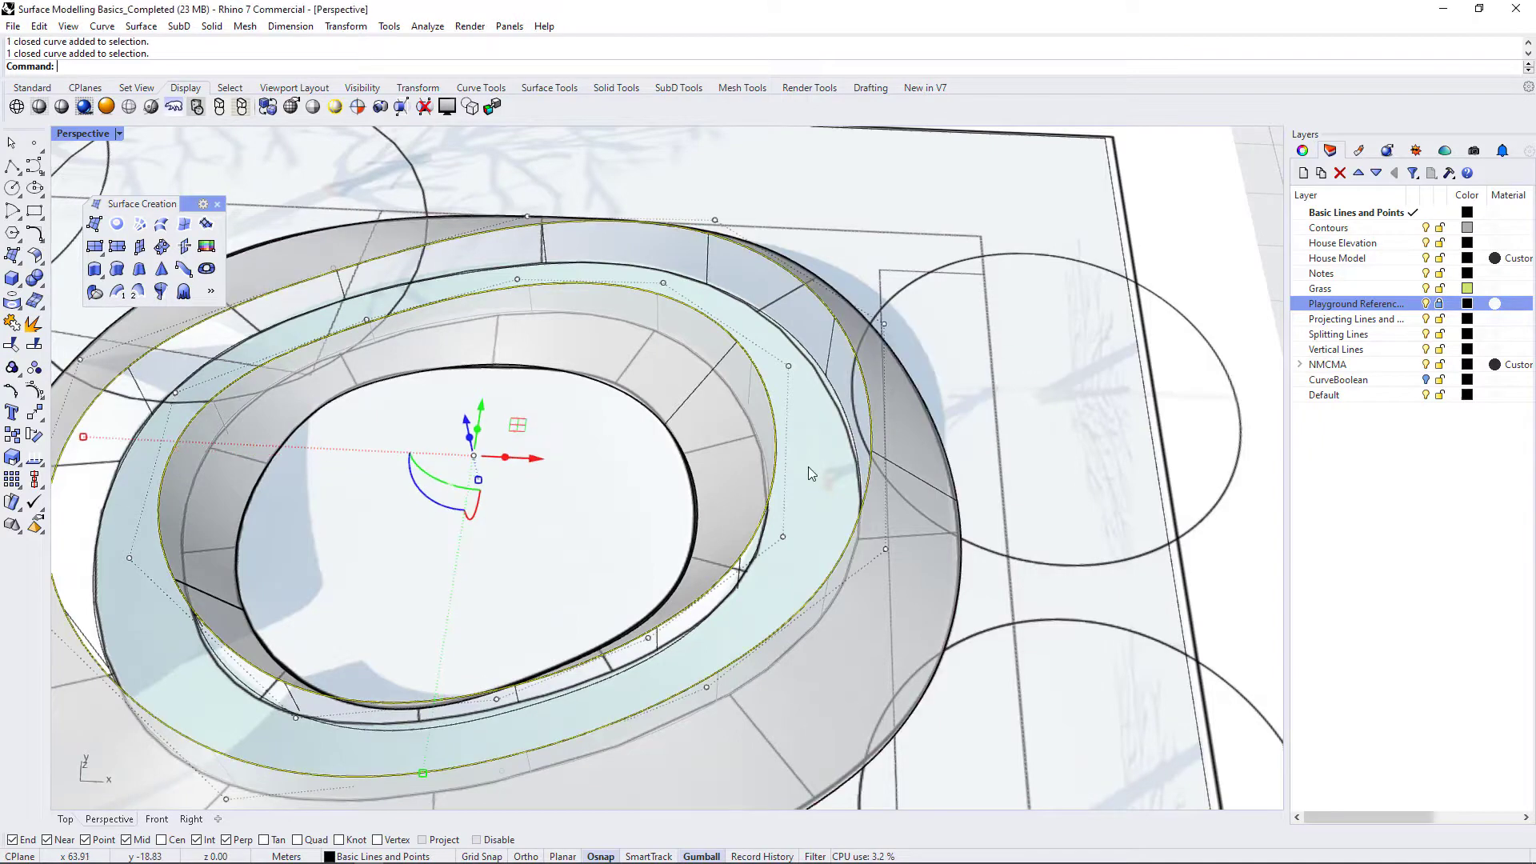
pyautogui.scroll(-3, 816, 492)
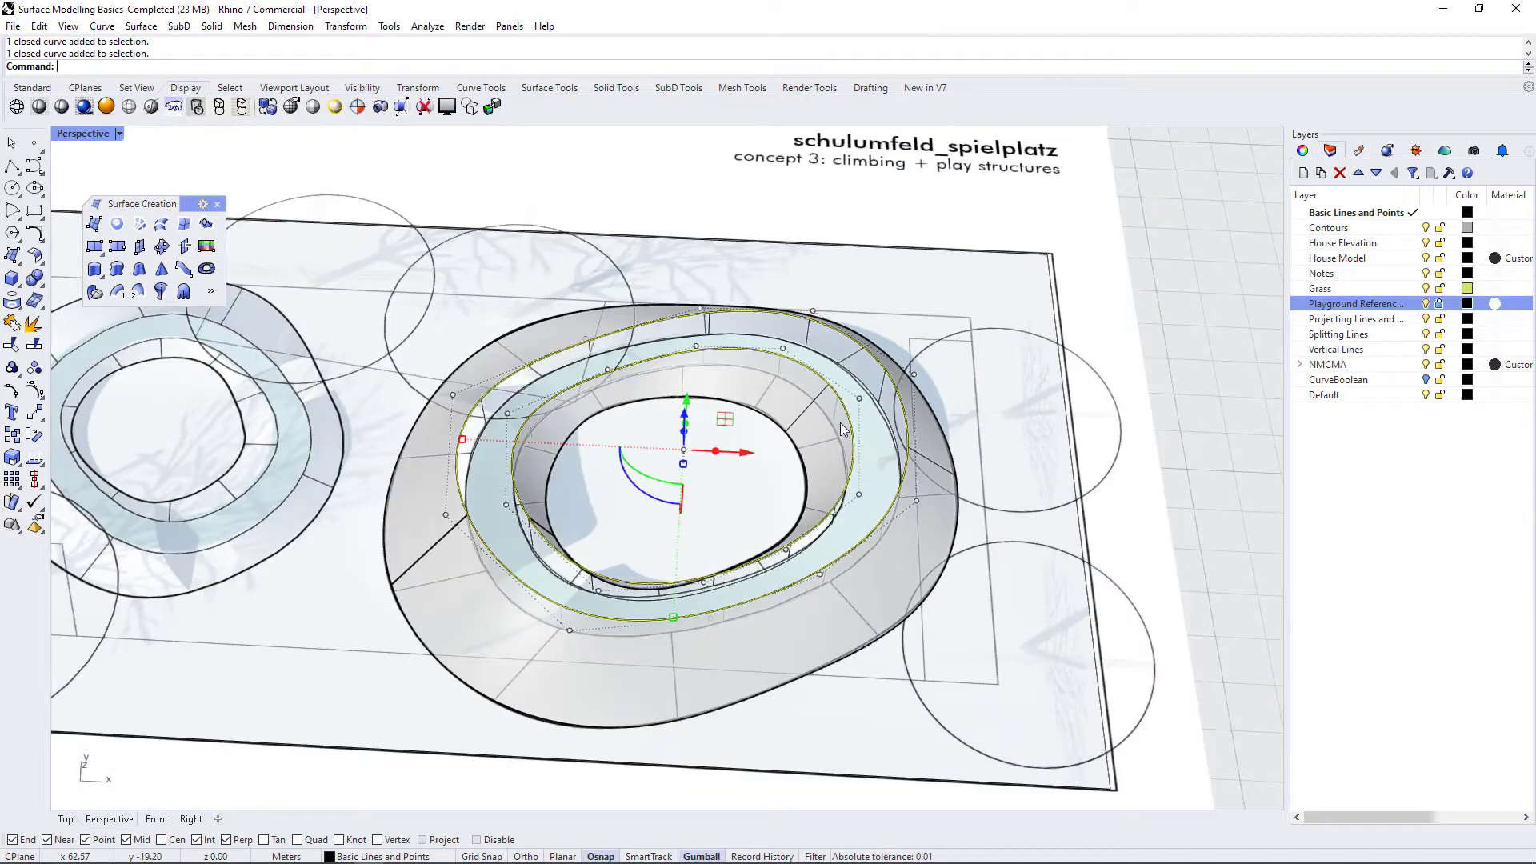
pyautogui.press('Return')
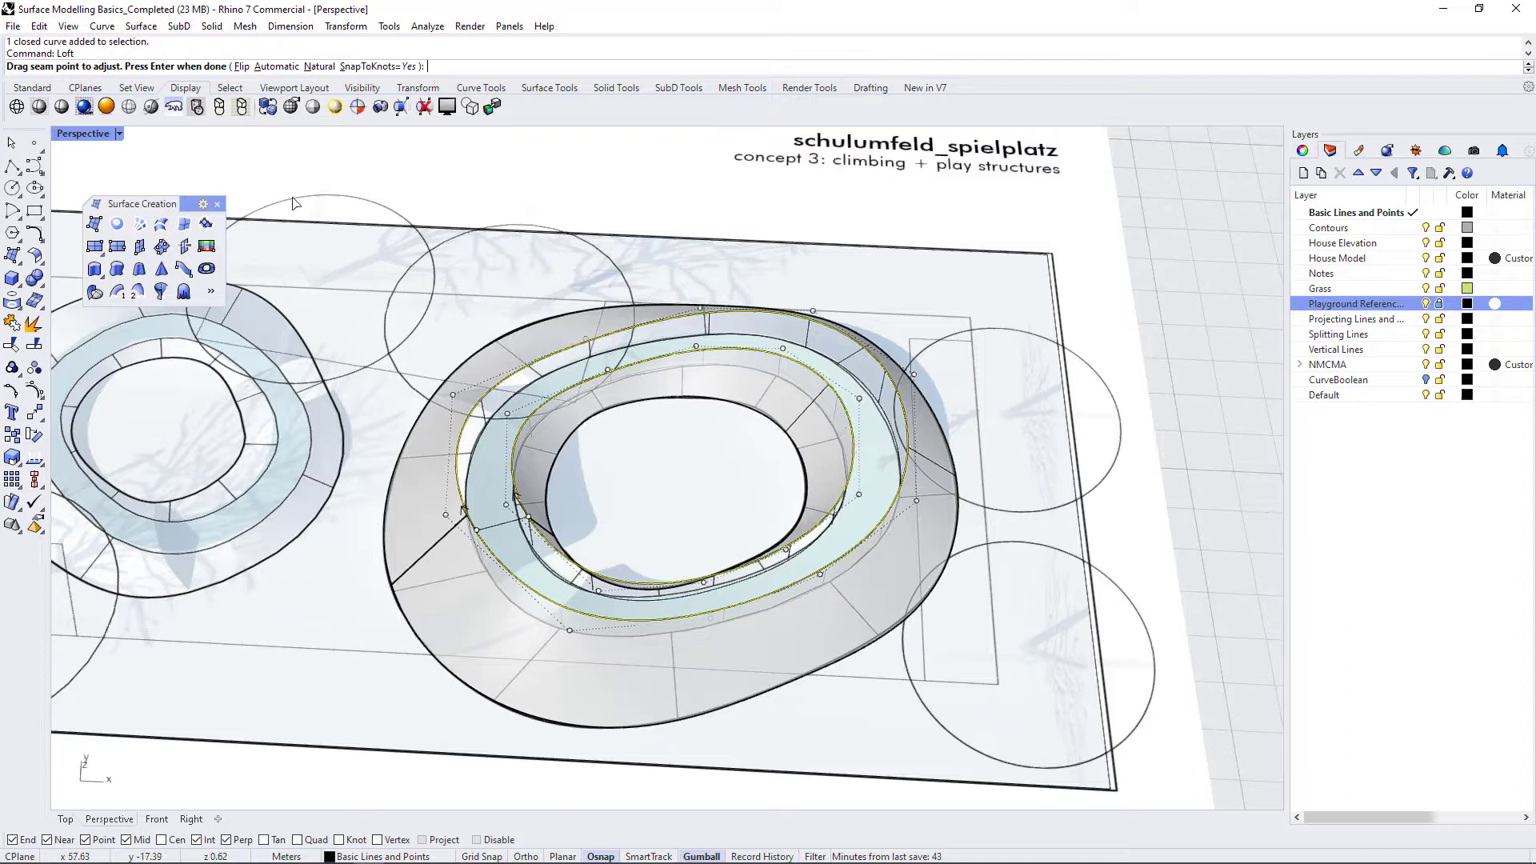
pyautogui.click(280, 66)
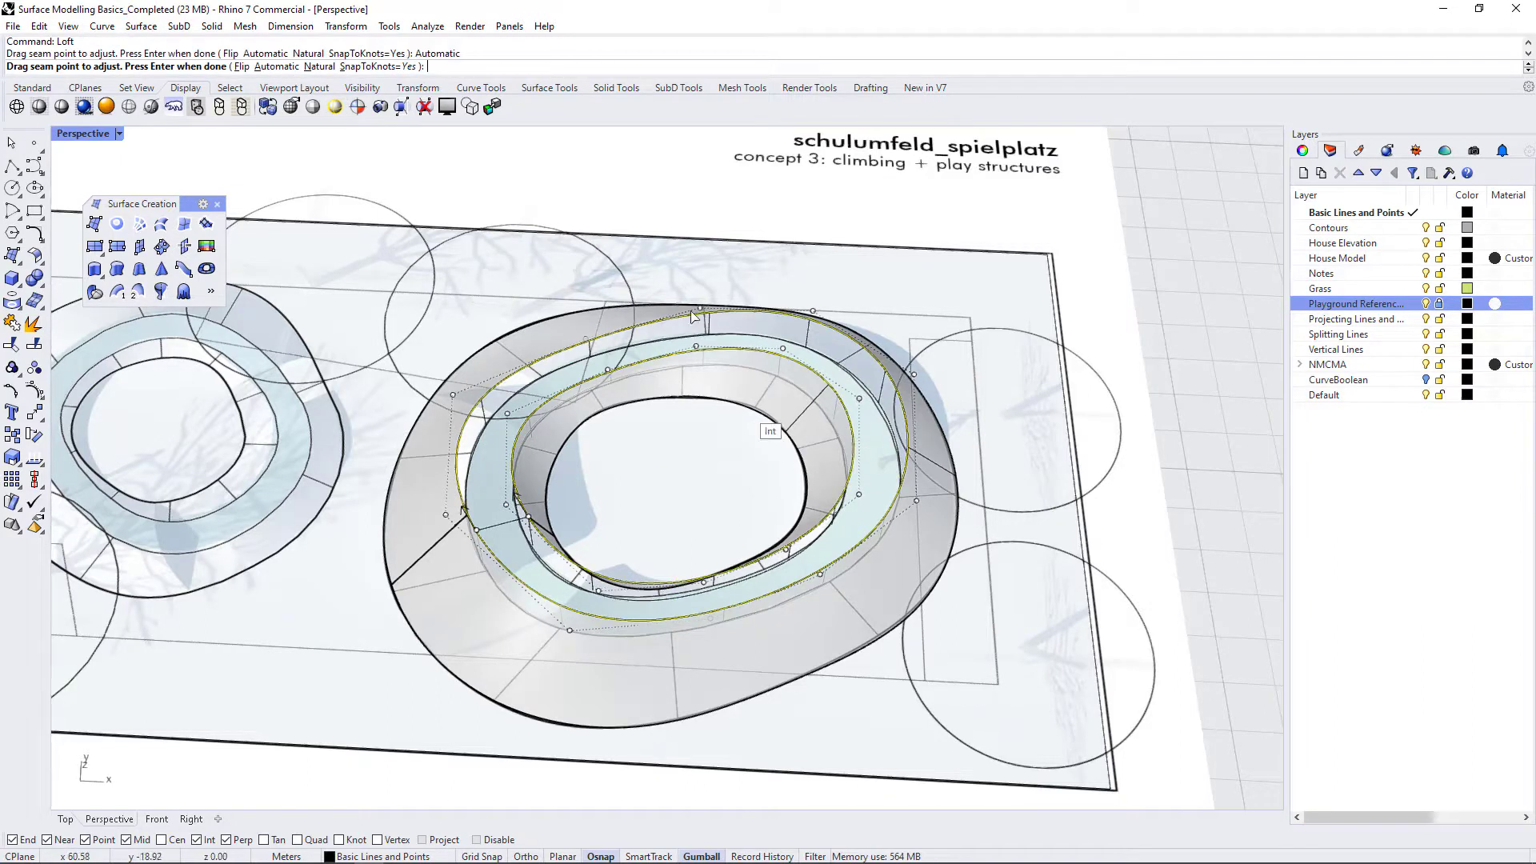
pyautogui.press('Return')
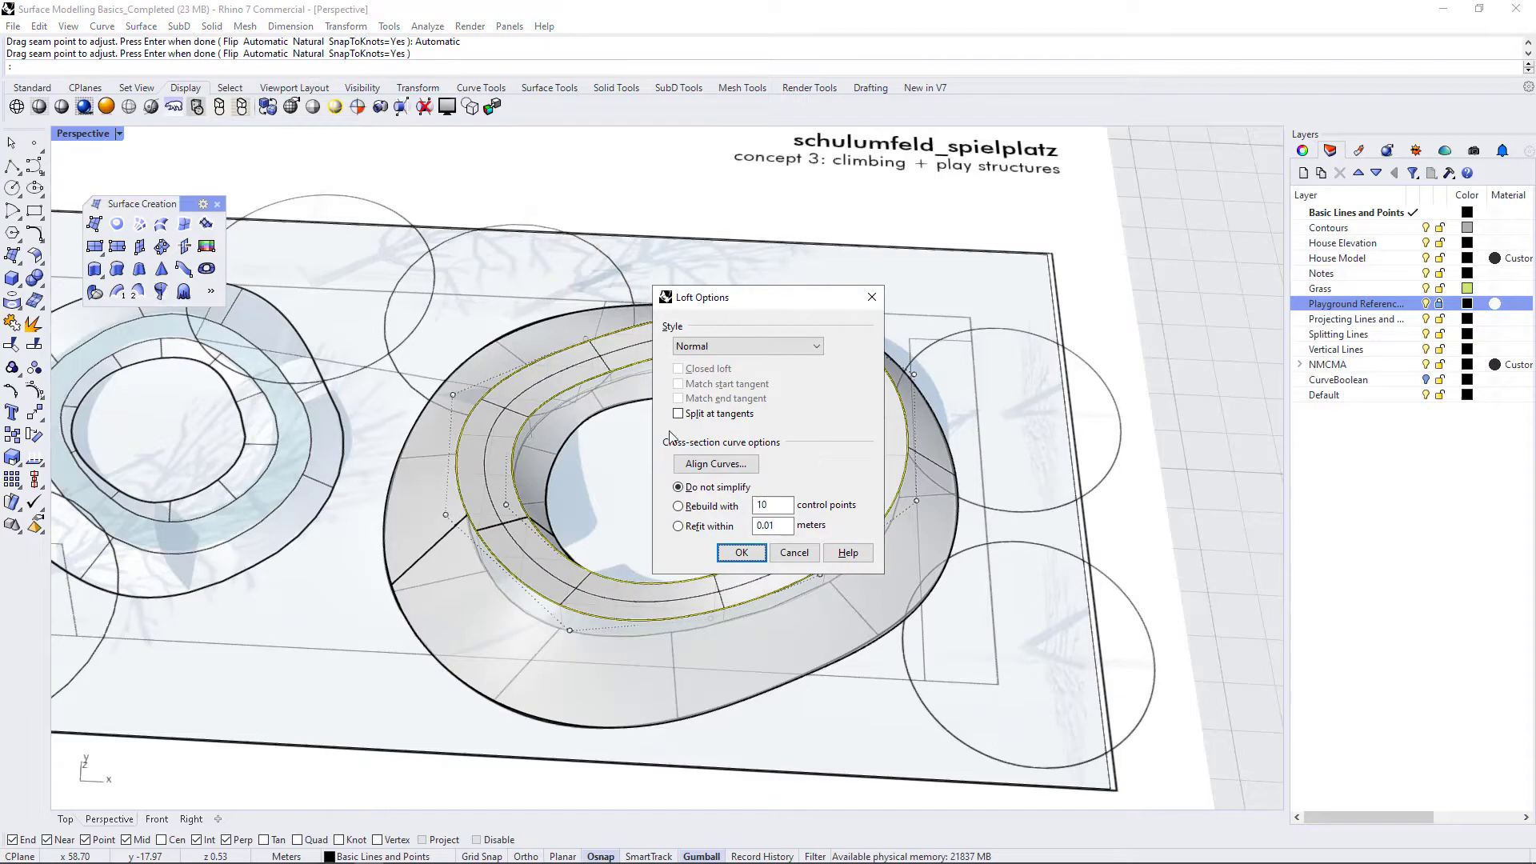
# Check the loft preview and create the topper surface with Normal style and Do not simplify.
pyautogui.moveTo(584, 469); pyautogui.dragTo(488, 257, button='right')
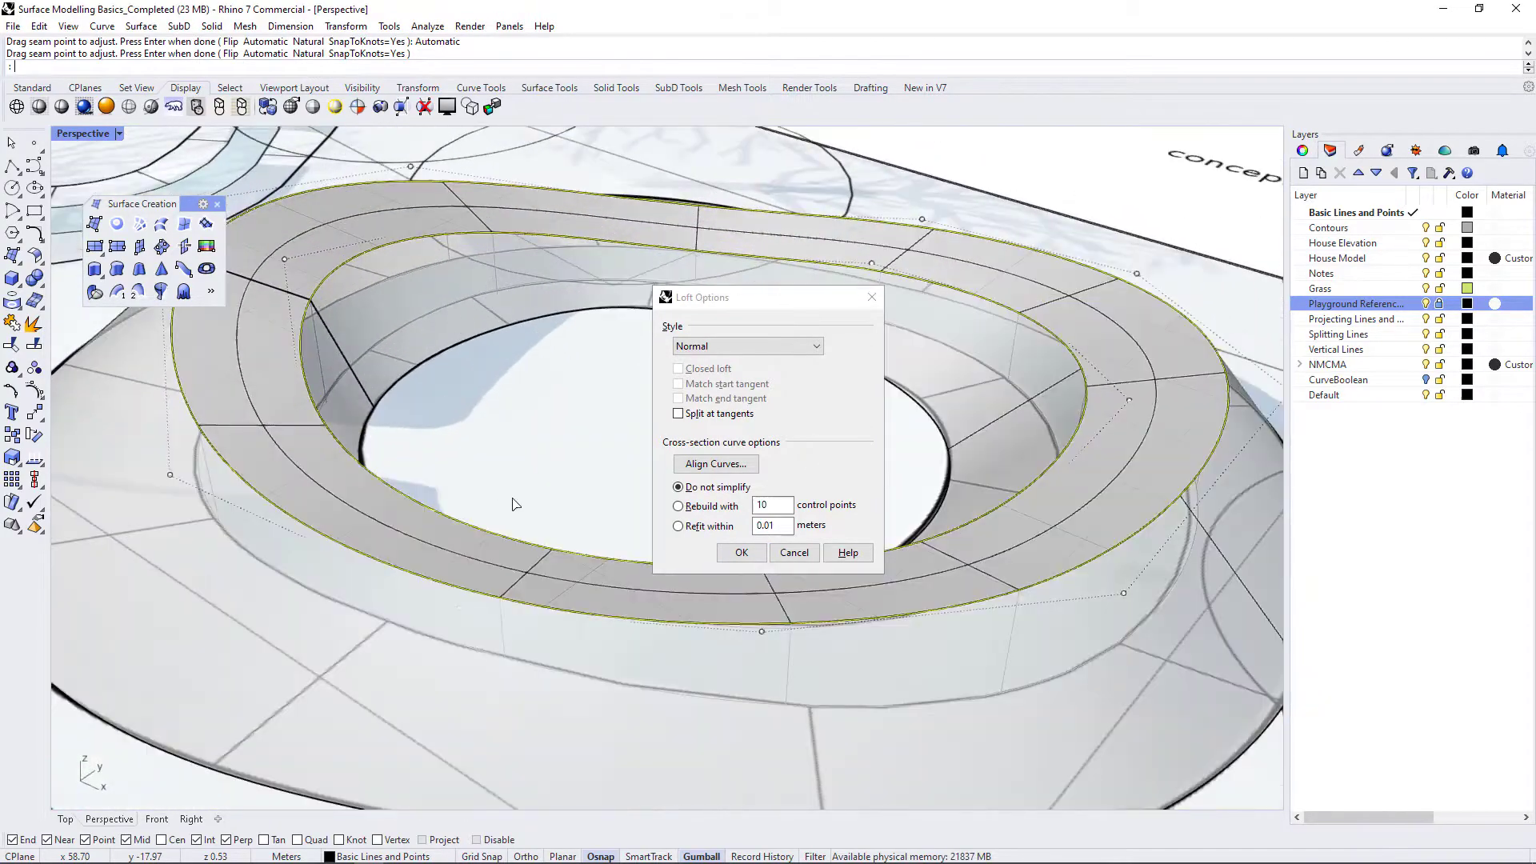
pyautogui.moveTo(514, 503); pyautogui.dragTo(414, 468, button='right')
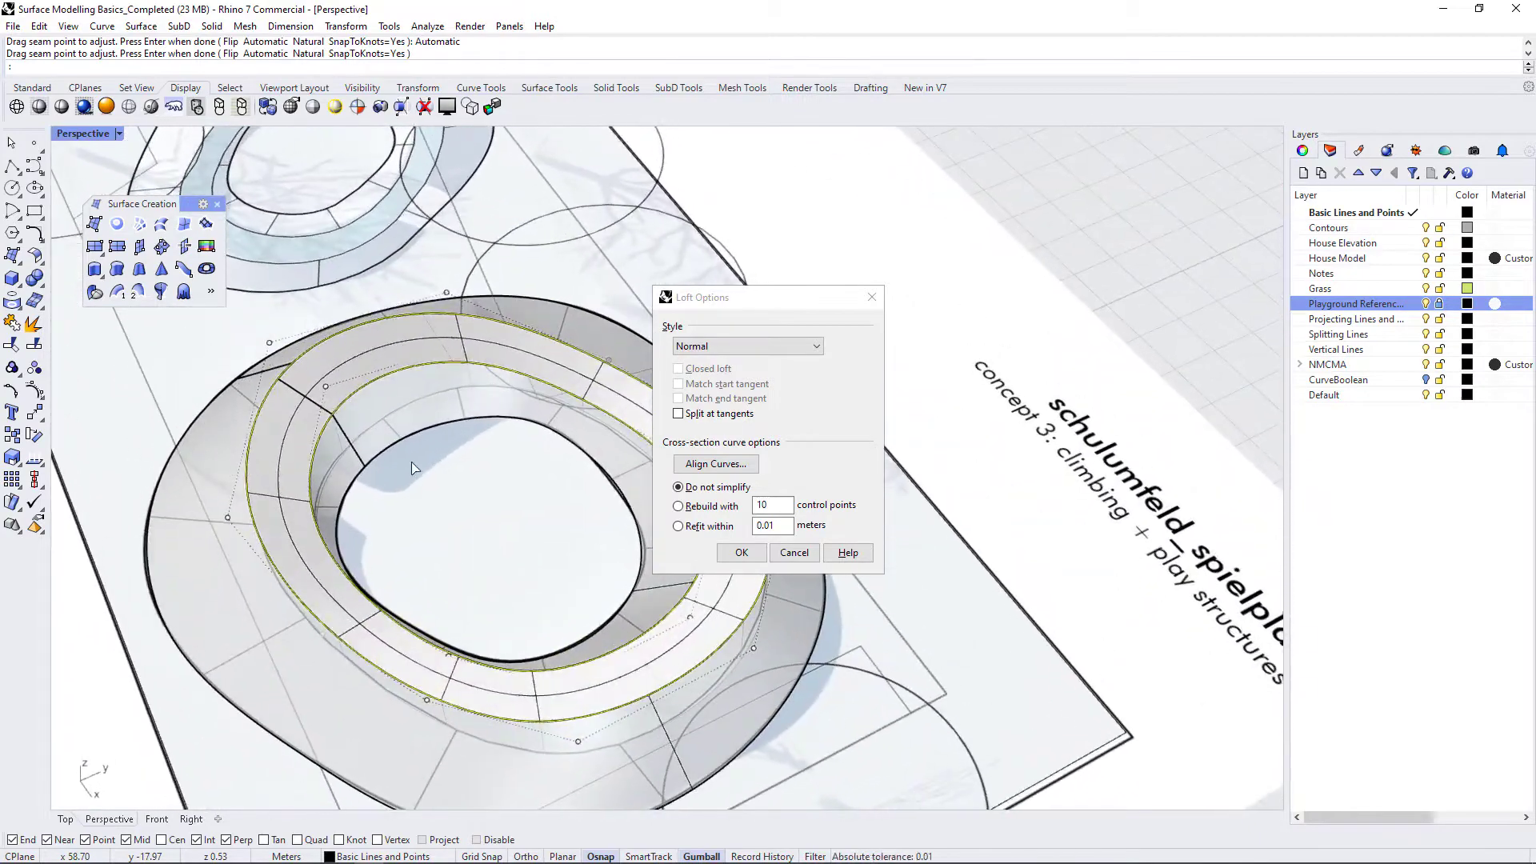
pyautogui.scroll(2, 469, 522)
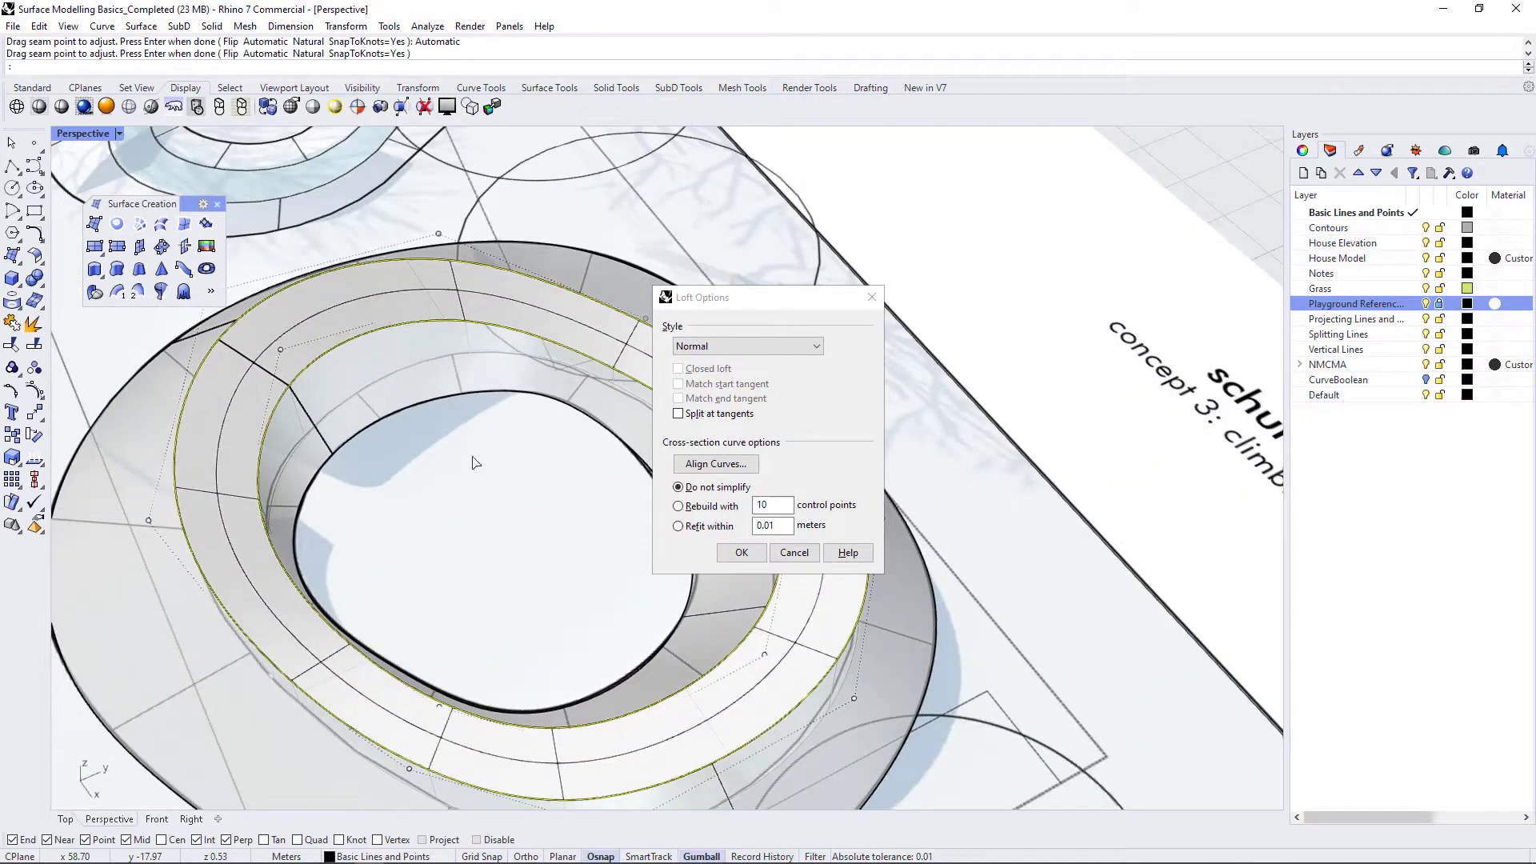
pyautogui.click(738, 552)
# Examine the lofted topper and how it meets the inner and outer slopes from several angles.
pyautogui.moveTo(738, 553); pyautogui.dragTo(1006, 379, button='right')
pyautogui.scroll(6, 1007, 379)
pyautogui.scroll(-4, 968, 496)
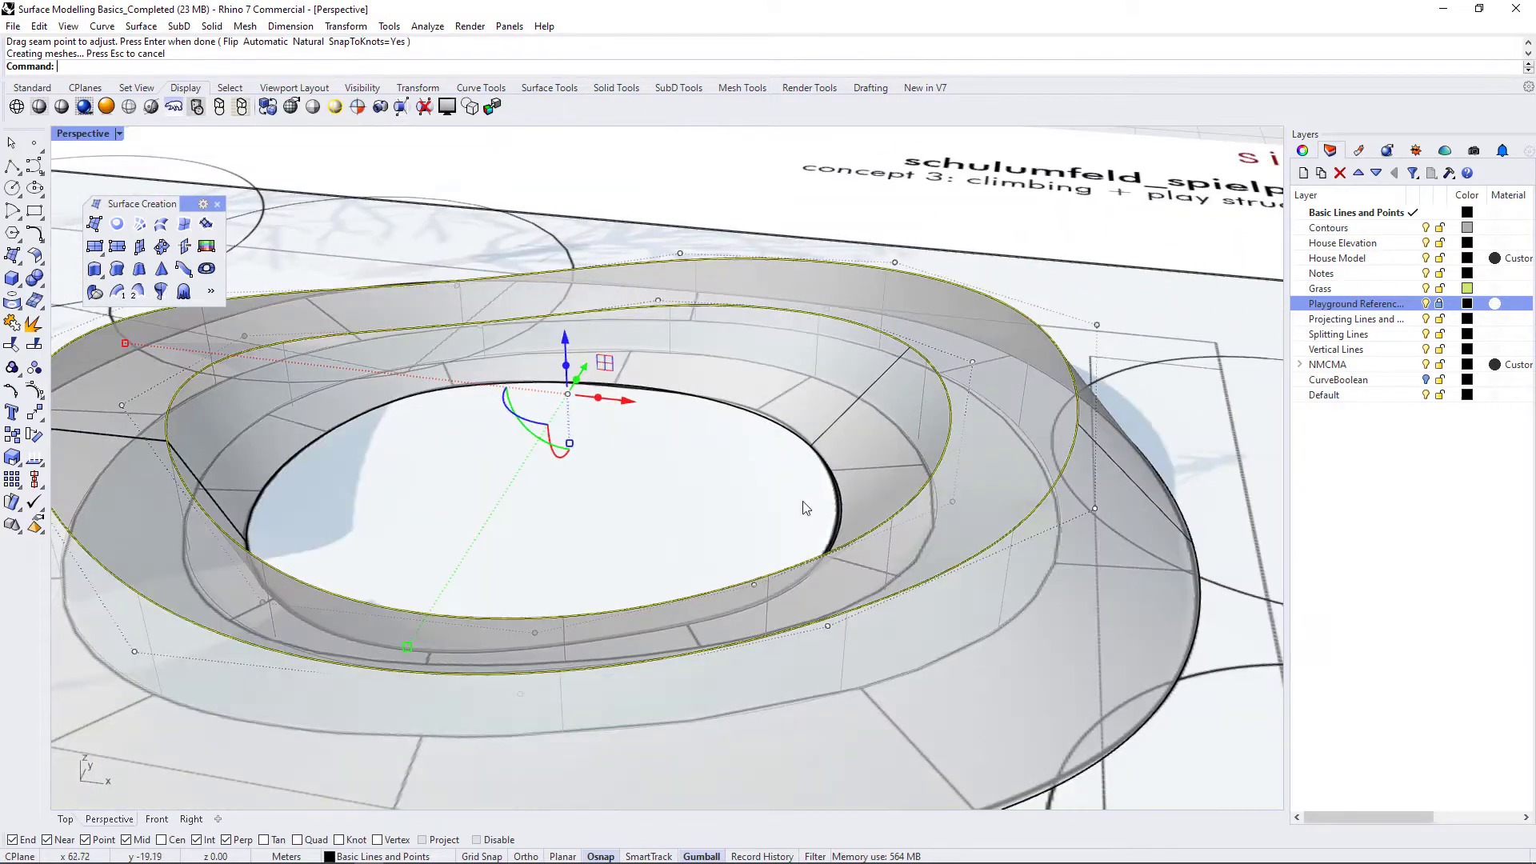
pyautogui.scroll(-3, 156, 506)
pyautogui.scroll(5, 202, 450)
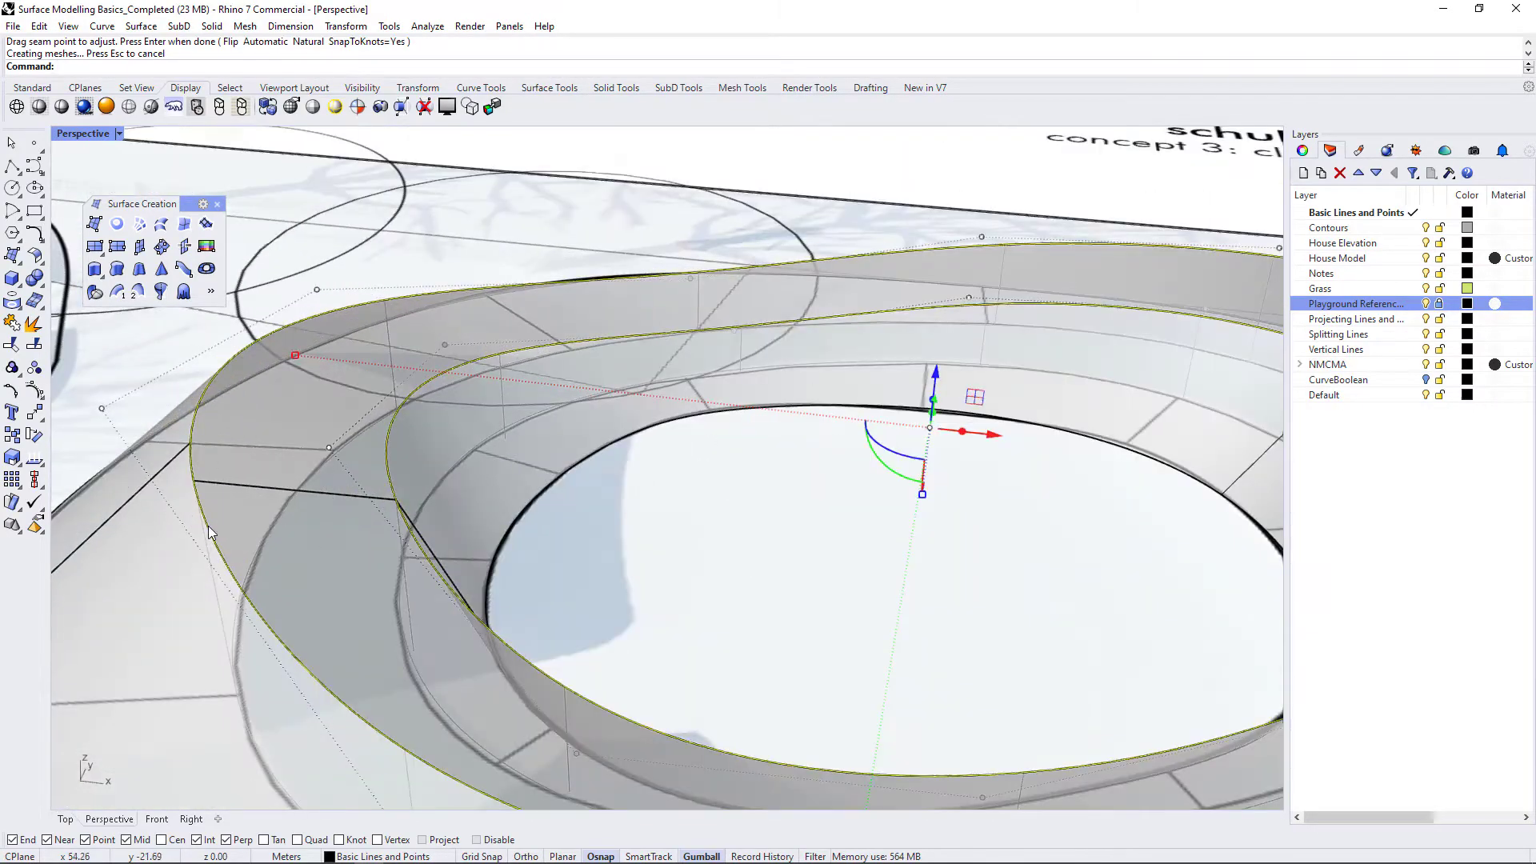
pyautogui.scroll(-4, 209, 534)
pyautogui.moveTo(278, 484); pyautogui.dragTo(610, 532, button='right')
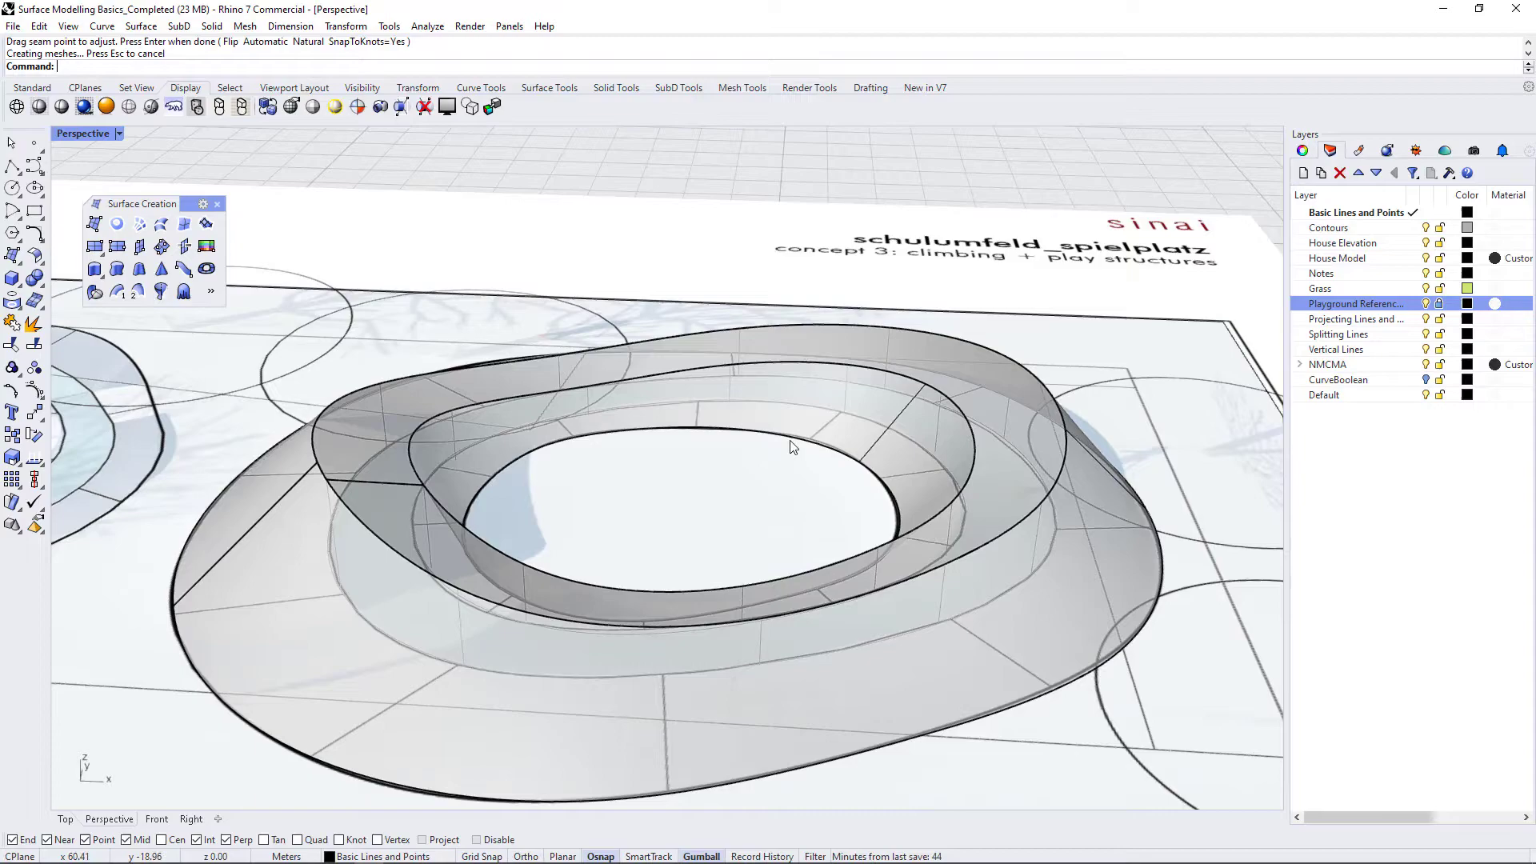
pyautogui.moveTo(765, 476); pyautogui.dragTo(792, 497, button='right')
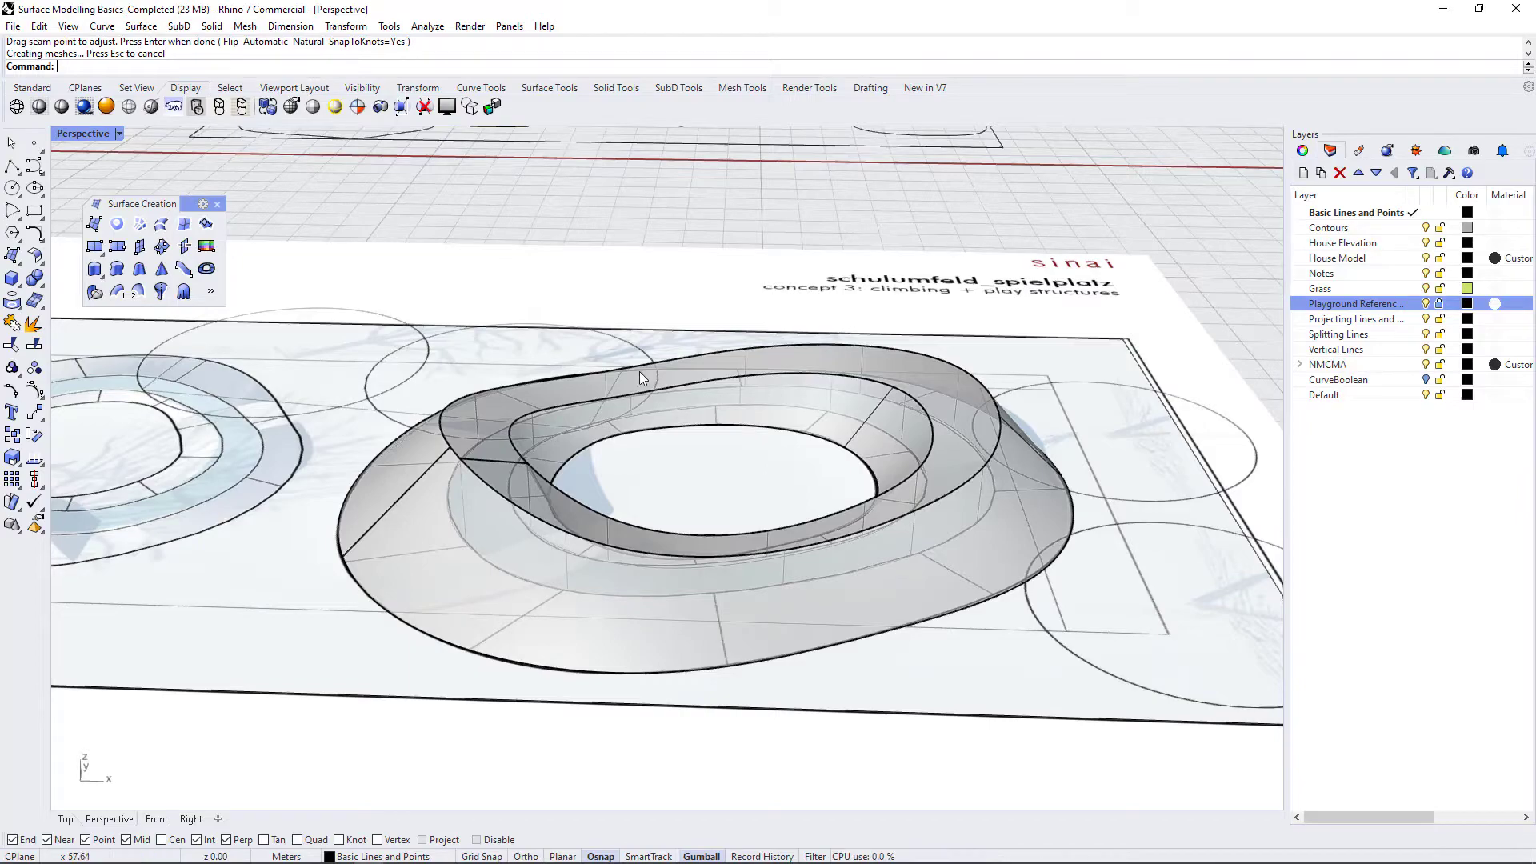
# Read the notes beside the reference sheet on cutting out a tunnel and creating the second landform.
pyautogui.scroll(-6, 640, 376)
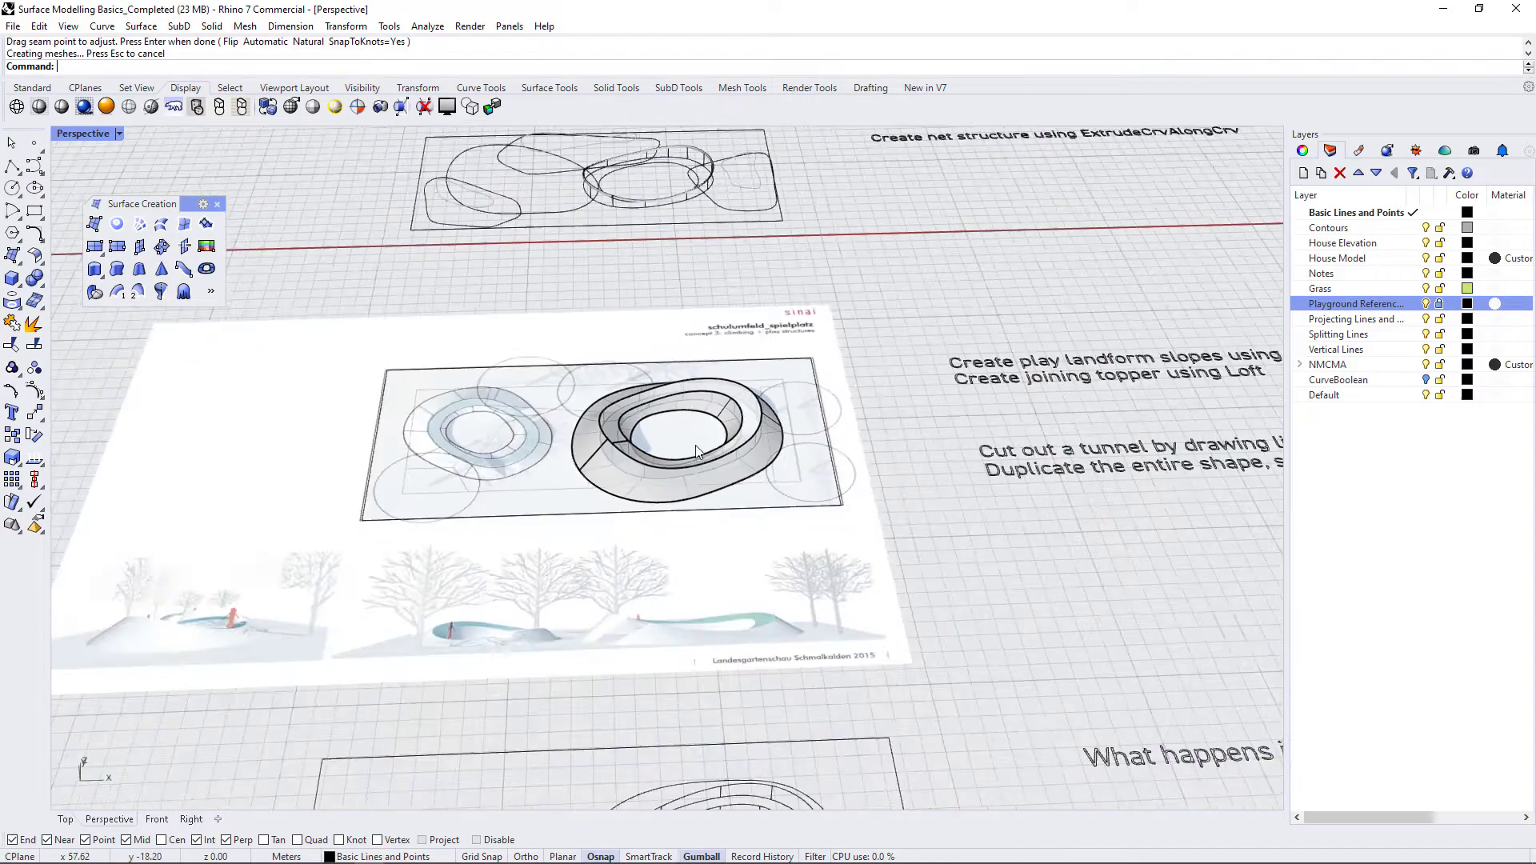
pyautogui.scroll(-4, 696, 451)
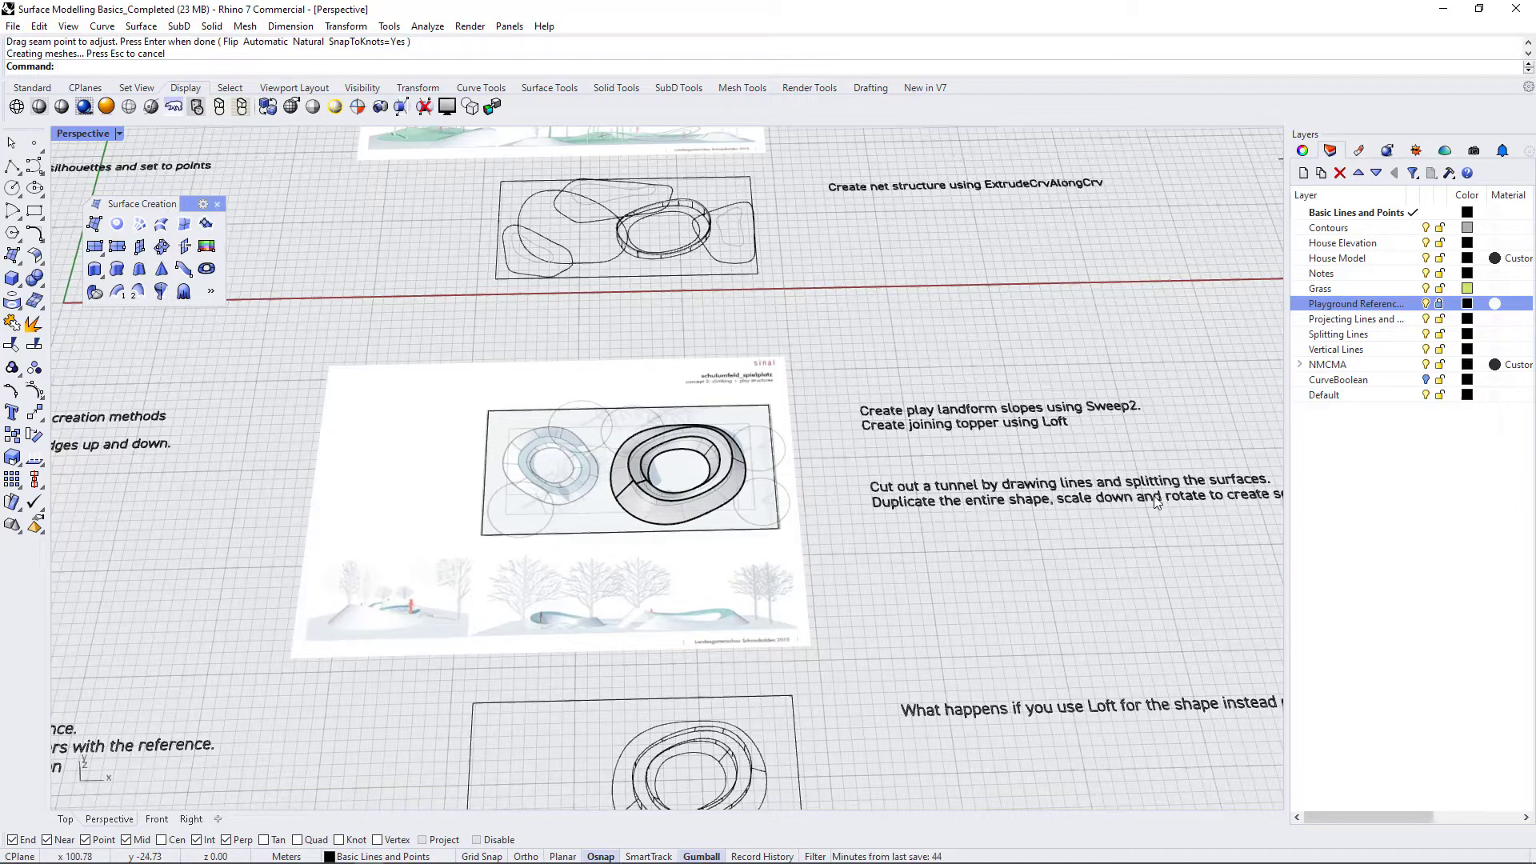
pyautogui.scroll(-2, 775, 480)
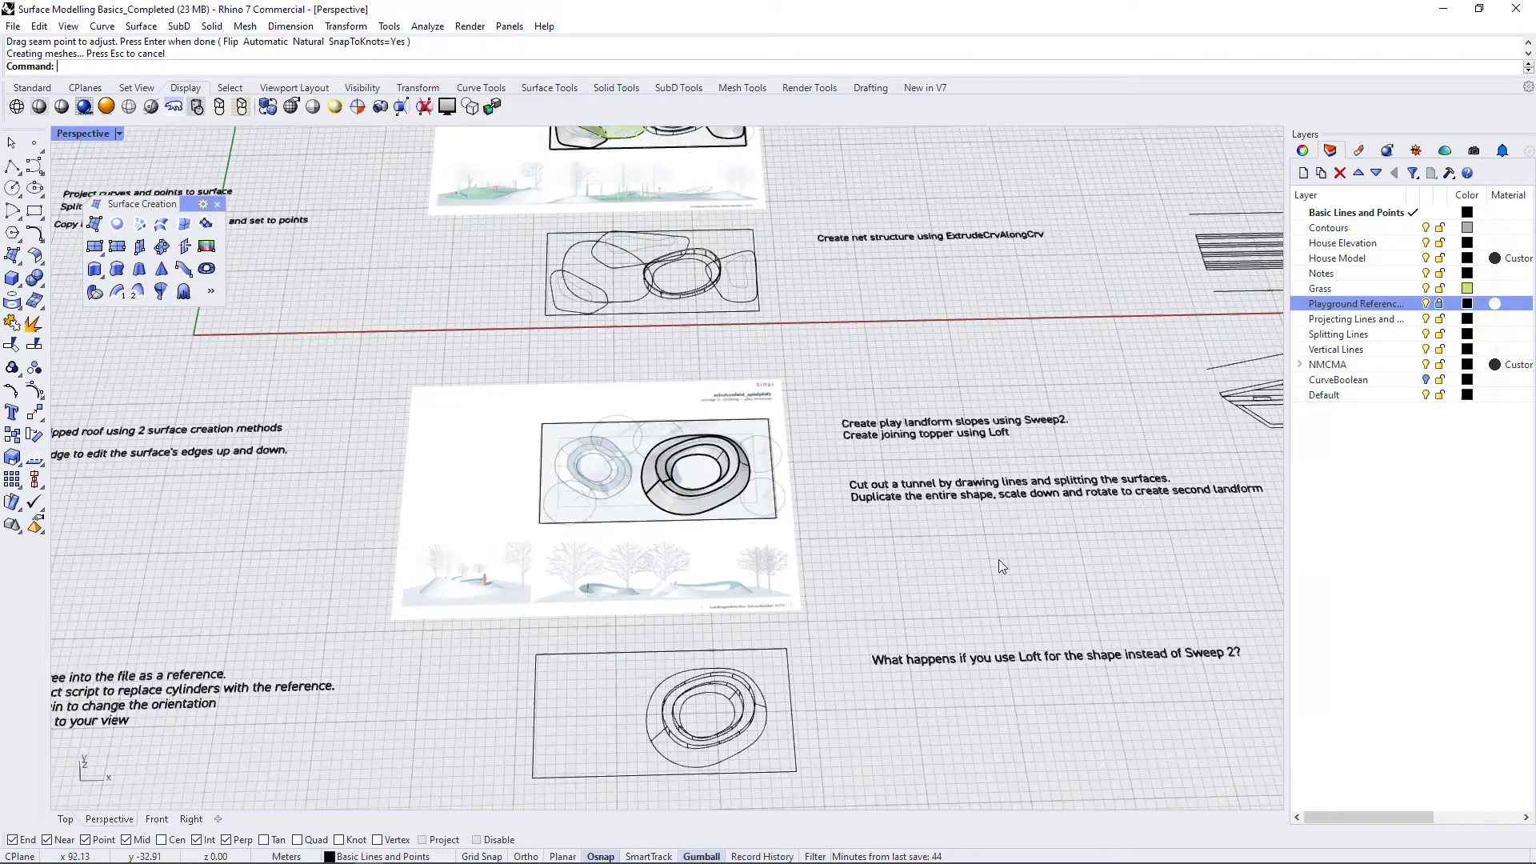
pyautogui.scroll(2, 1172, 504)
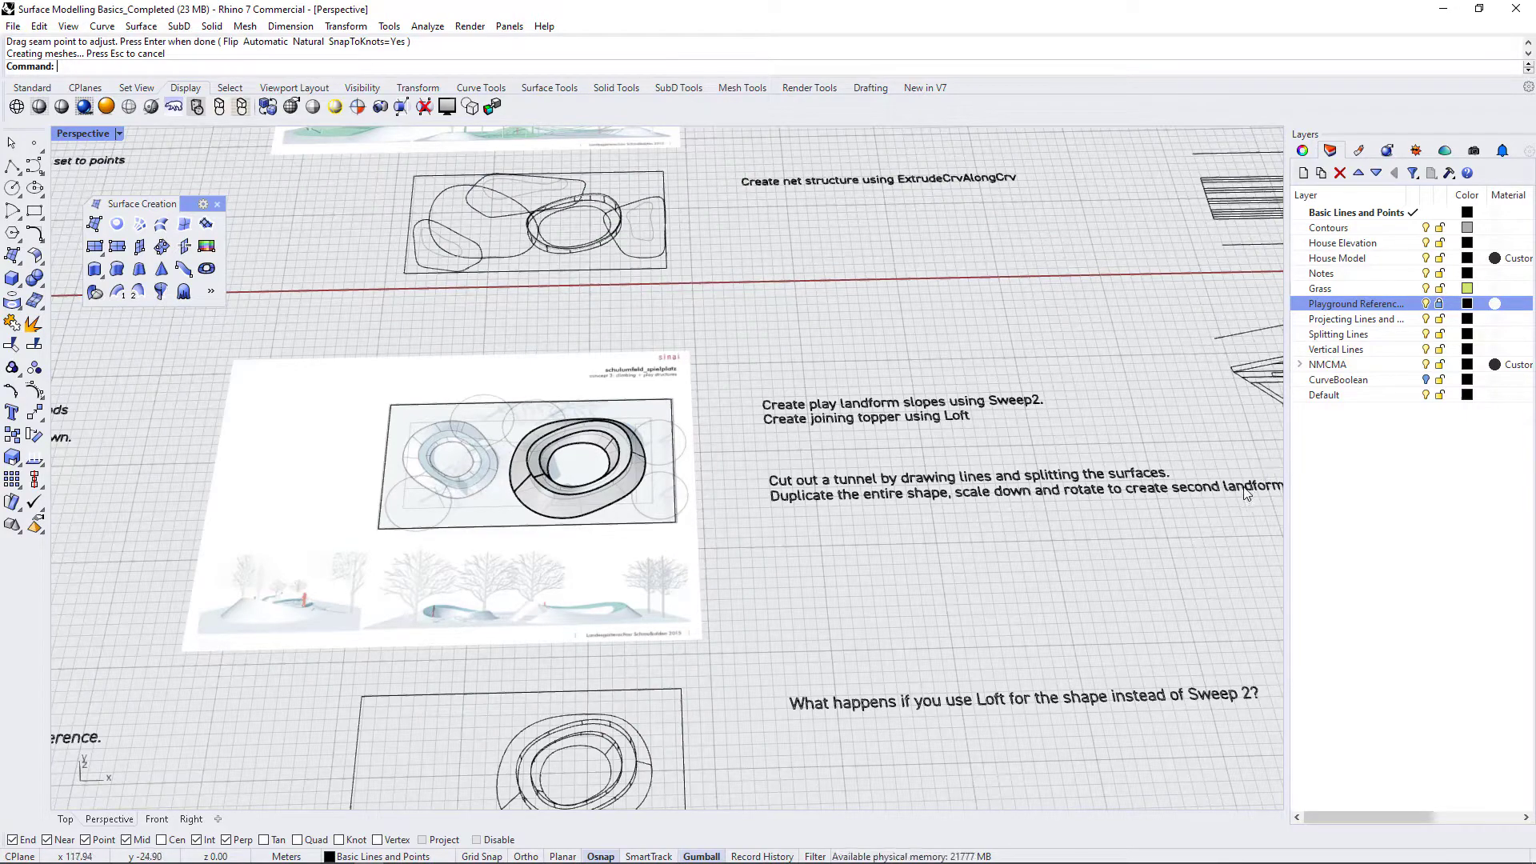
# Draw a straight line down the outer slope, from the outer raised curve to the outer base curve, as a tunnel edge.
pyautogui.scroll(6, 515, 486)
pyautogui.moveTo(669, 580); pyautogui.dragTo(763, 536, button='right')
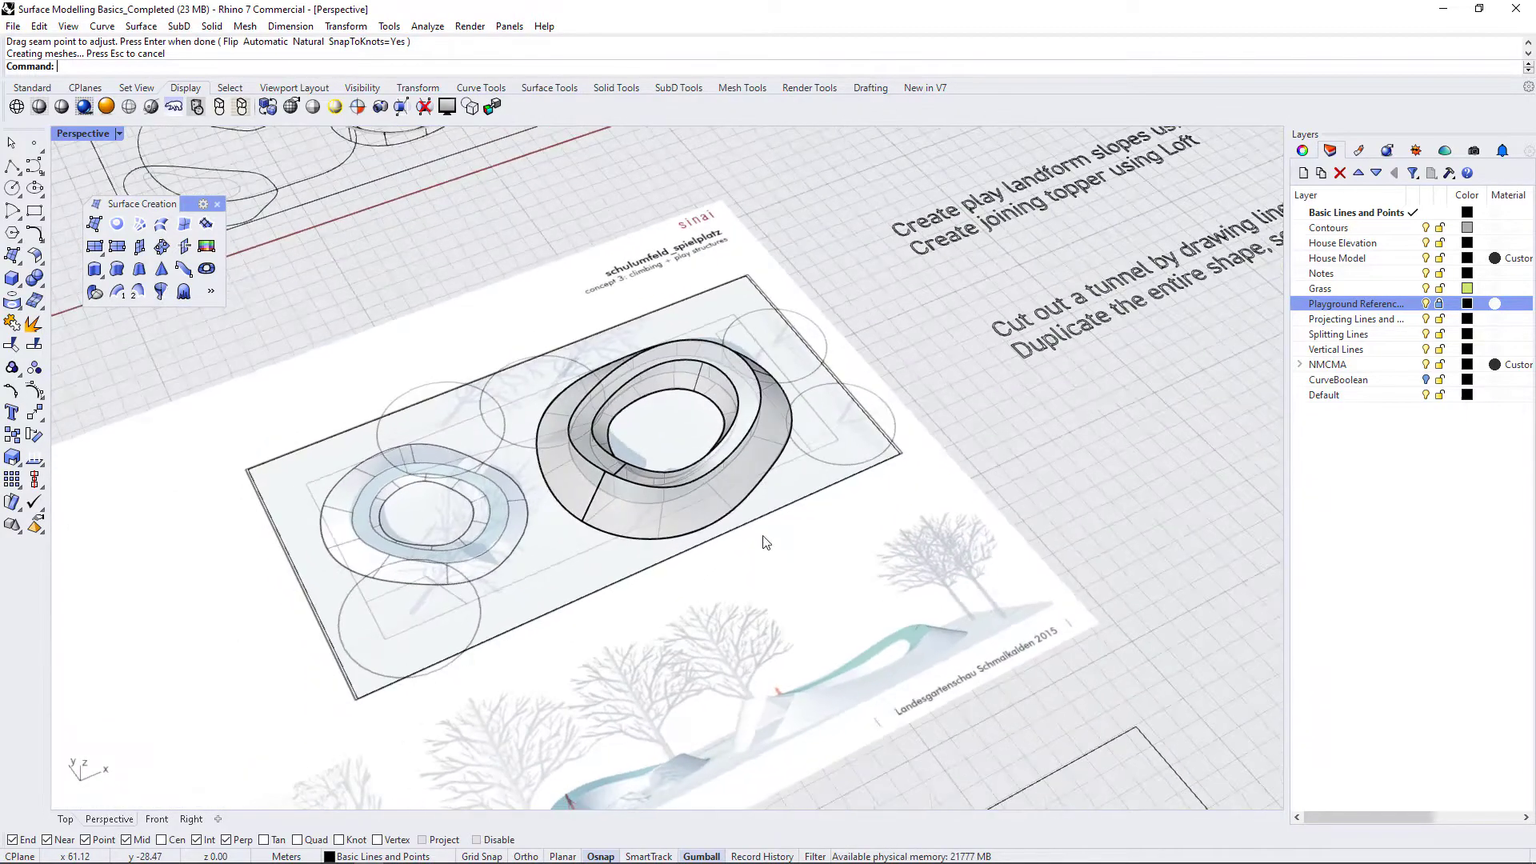
pyautogui.scroll(8, 631, 501)
pyautogui.moveTo(631, 500); pyautogui.dragTo(650, 588, button='right')
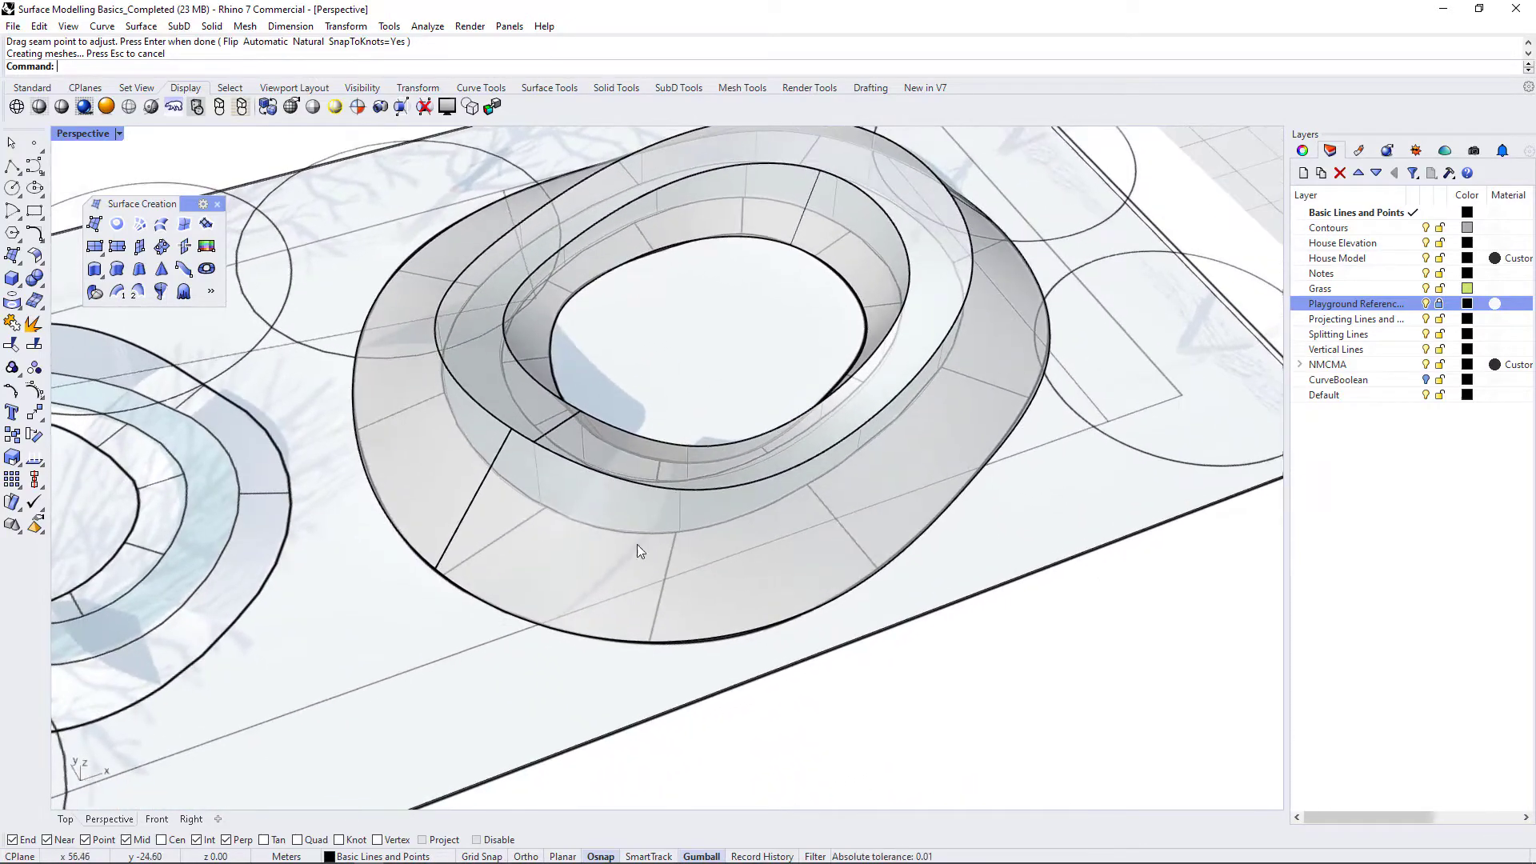
pyautogui.write('line')
pyautogui.press('Return')
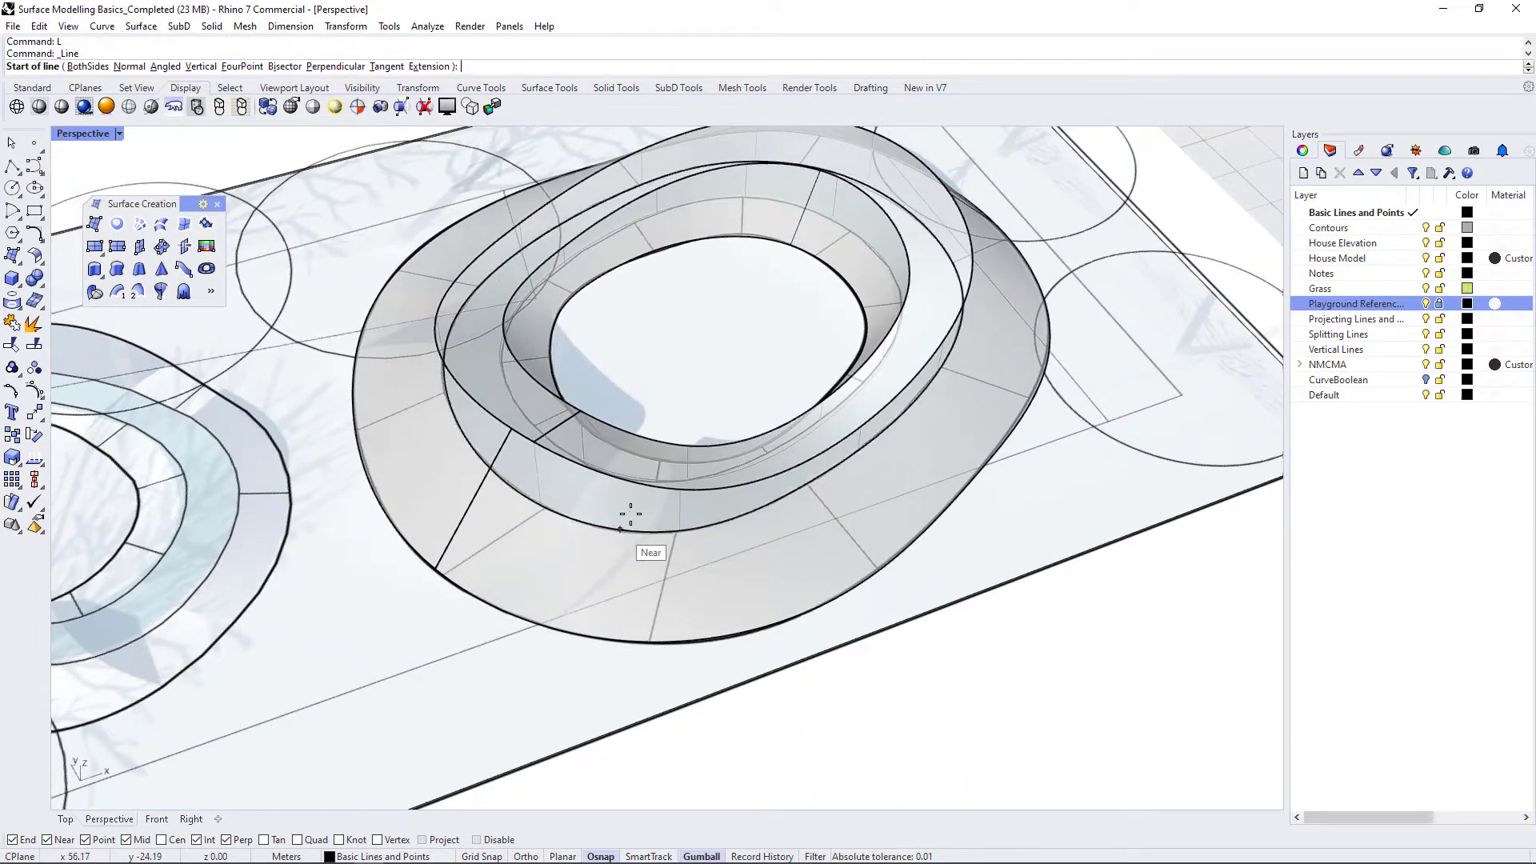
pyautogui.click(646, 485)
pyautogui.click(609, 638)
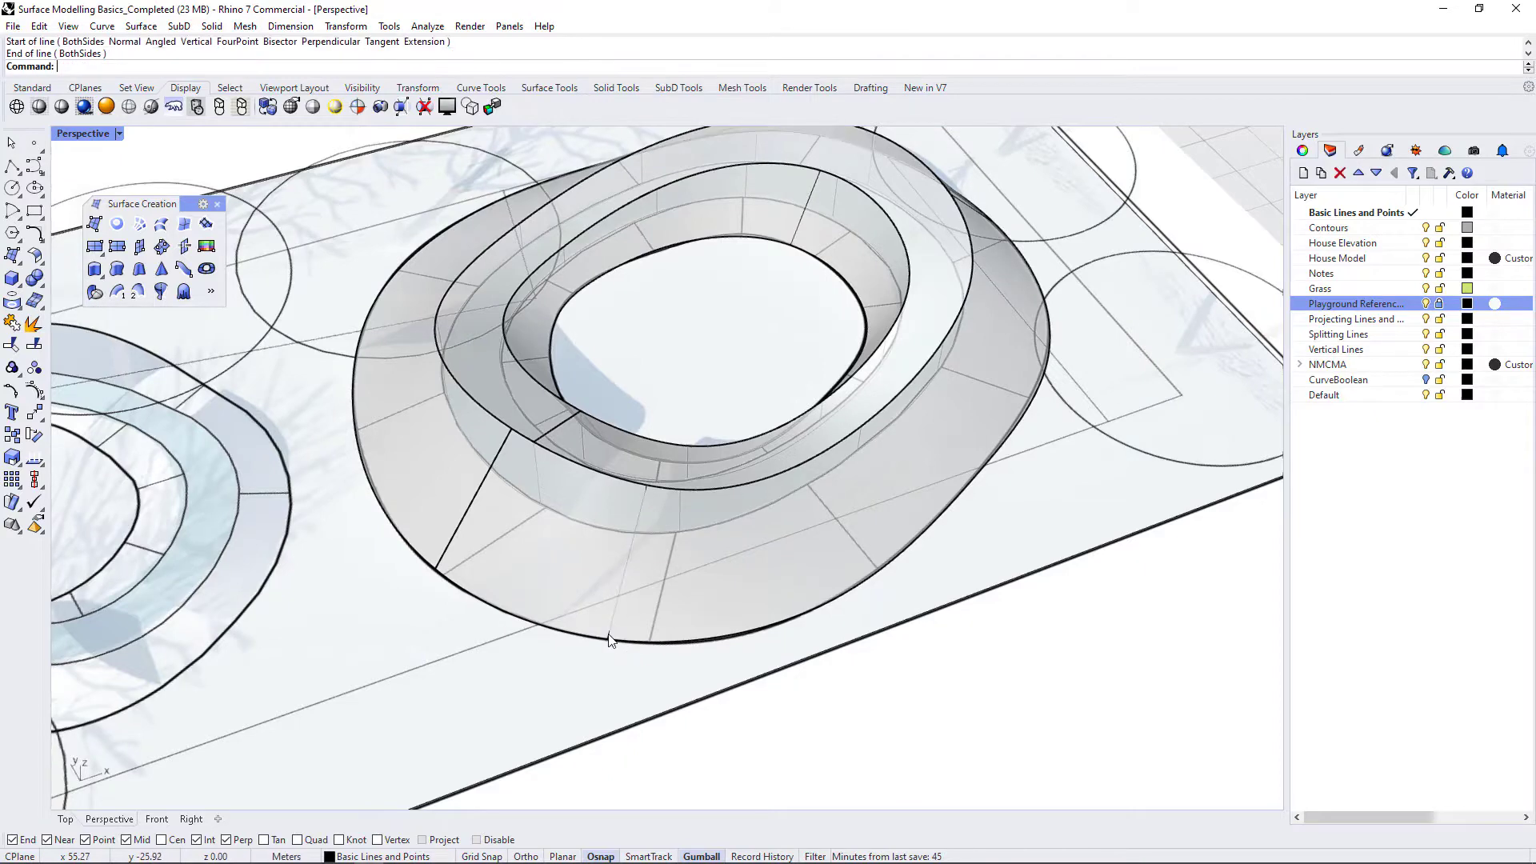
# Select the existing cross-section line on the outer slope beside the new line and bring its upper end into view.
pyautogui.click(478, 509)
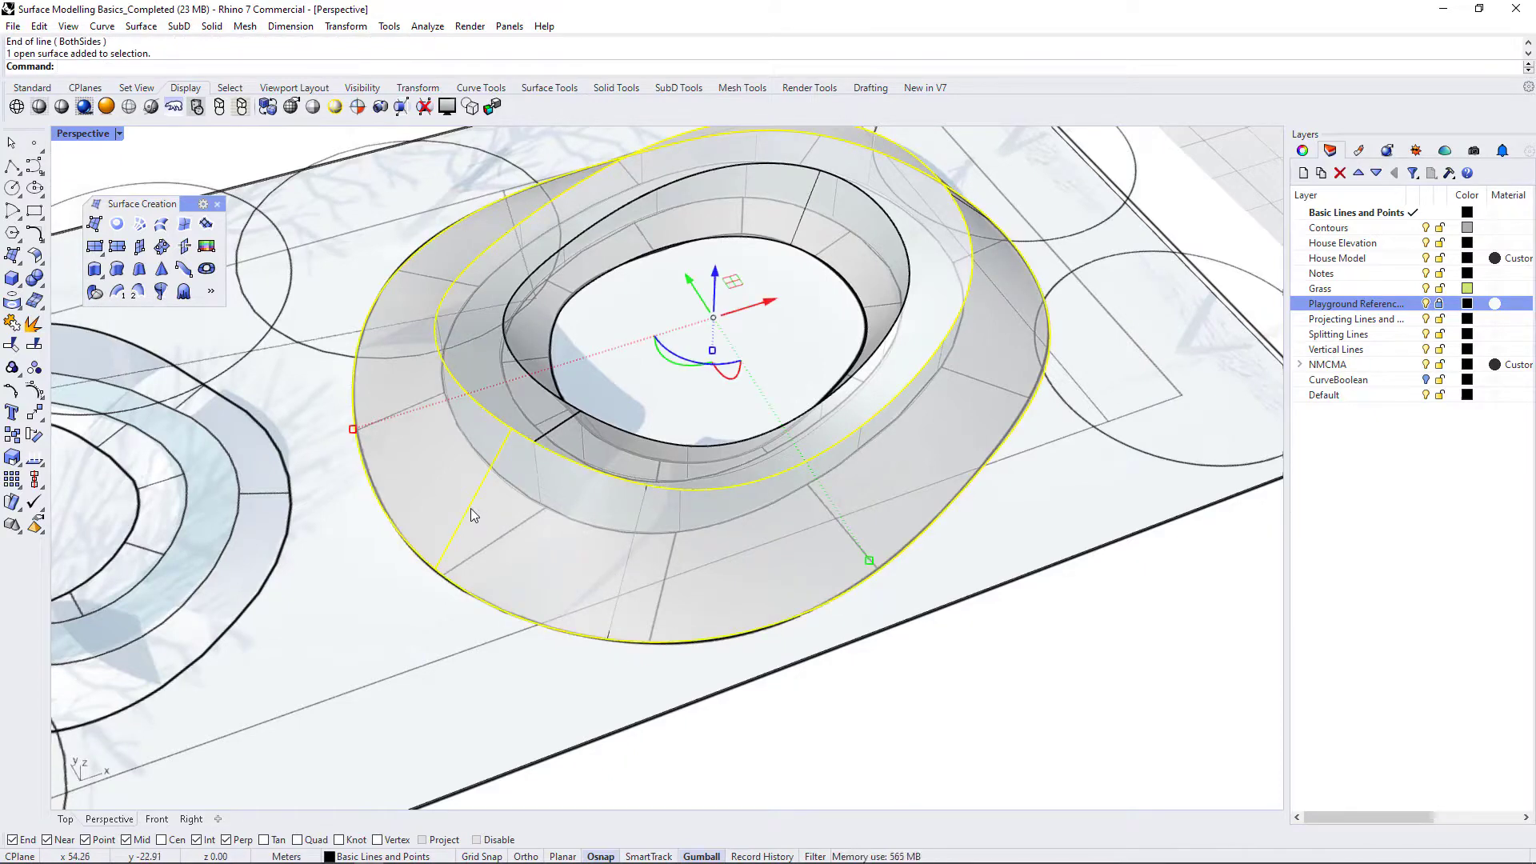
pyautogui.click(470, 507)
pyautogui.click(522, 551)
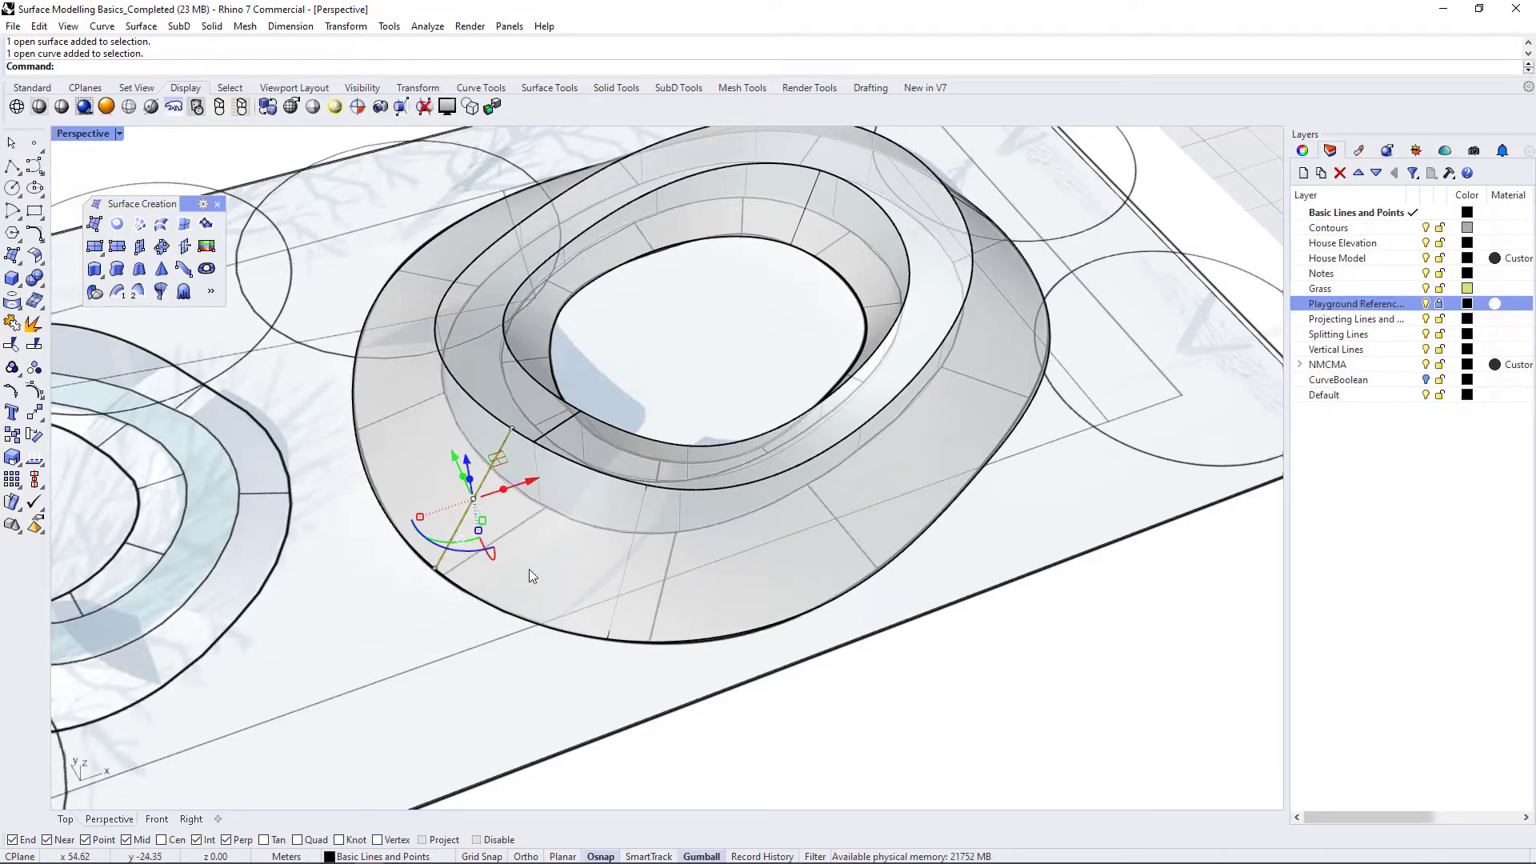
pyautogui.moveTo(655, 608); pyautogui.dragTo(524, 630, button='right')
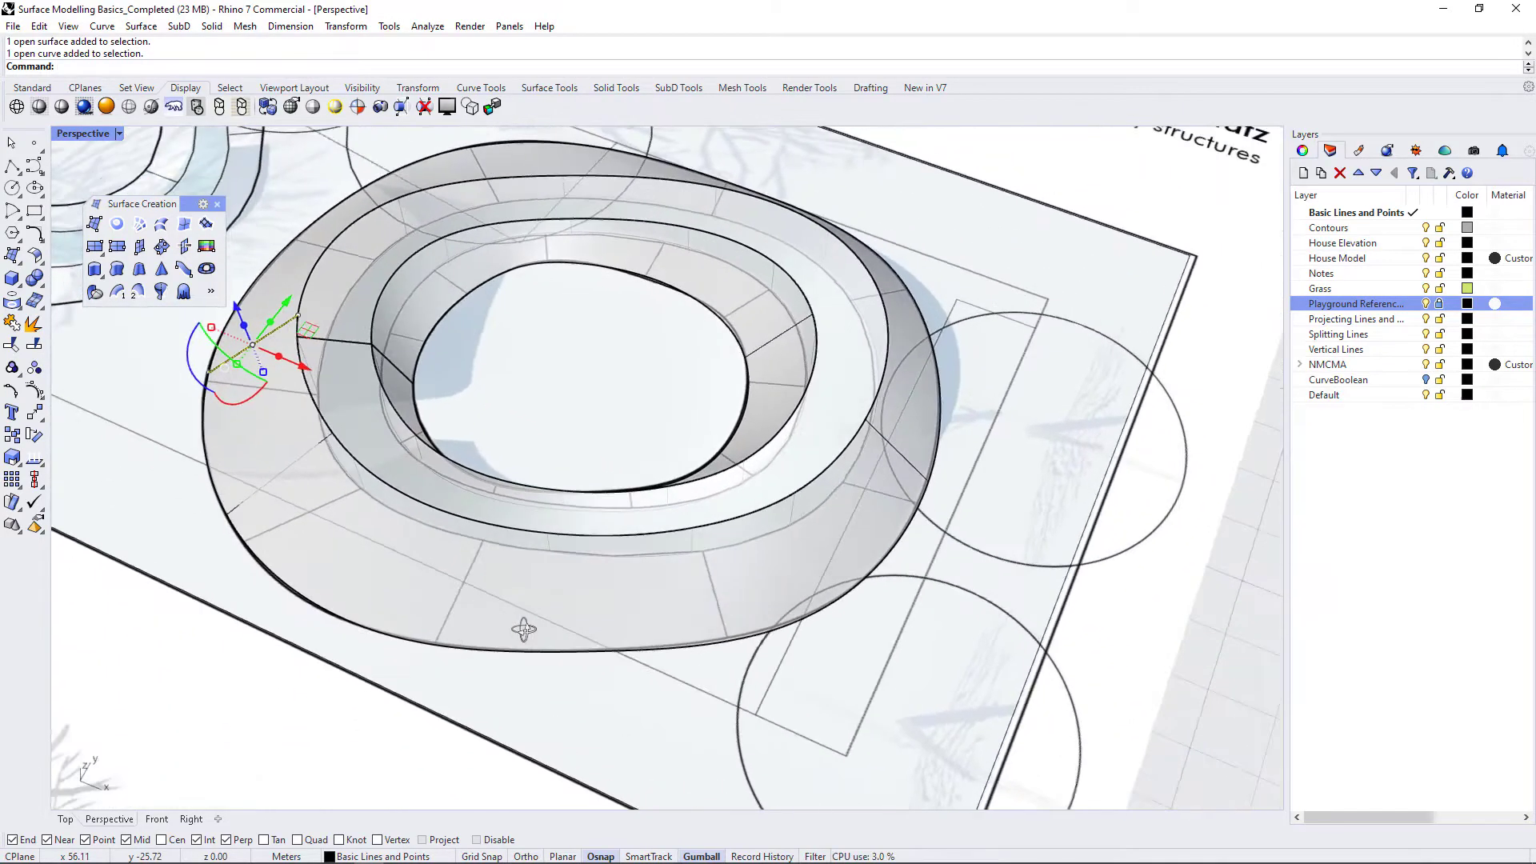
pyautogui.scroll(-5, 597, 593)
pyautogui.moveTo(597, 593); pyautogui.dragTo(397, 364, button='right')
pyautogui.scroll(12, 453, 259)
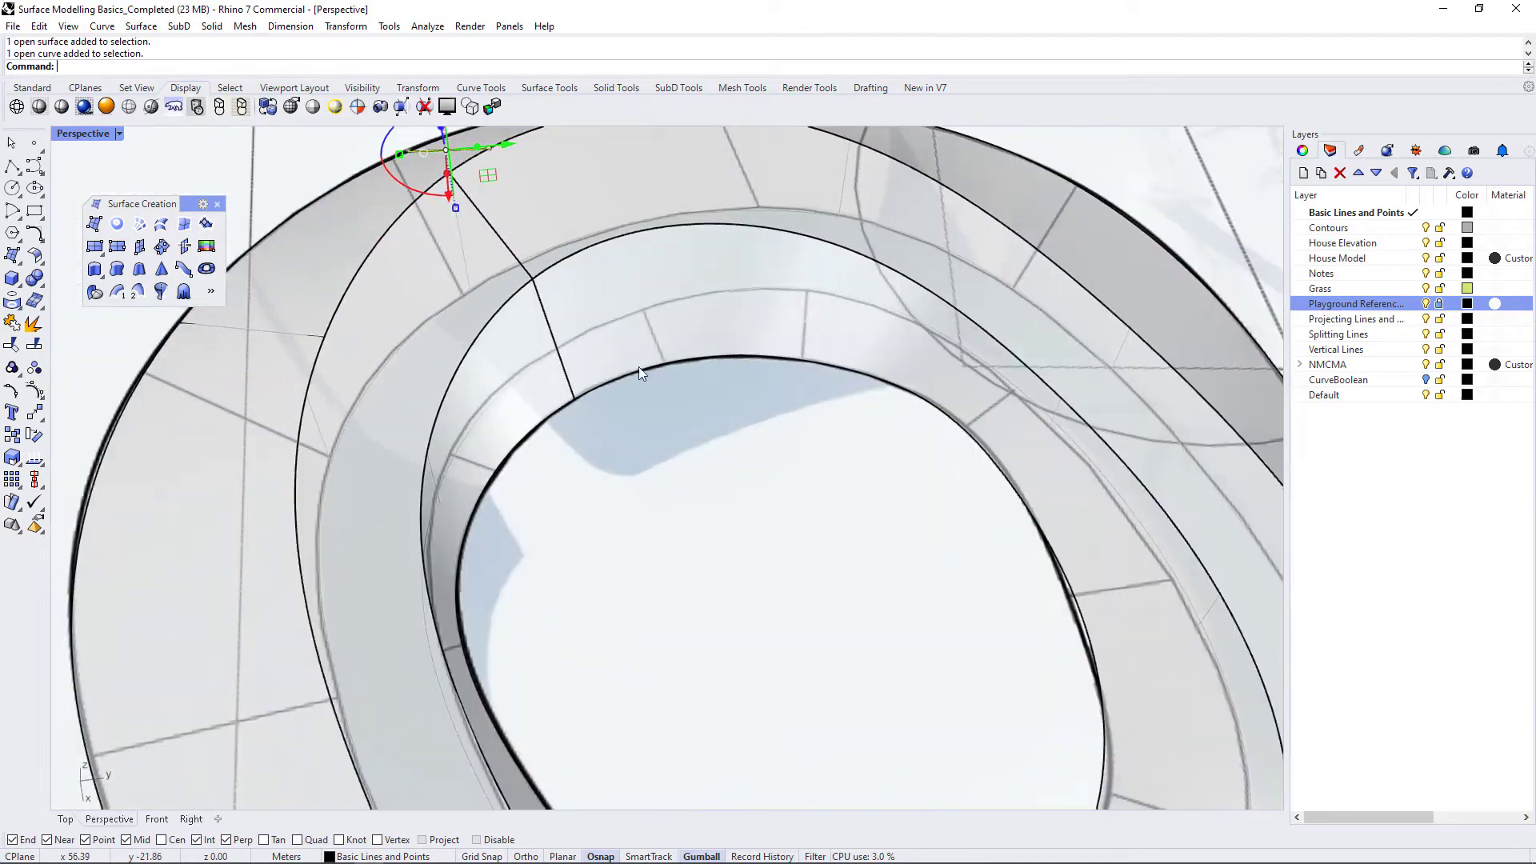
pyautogui.scroll(-5, 639, 373)
pyautogui.moveTo(684, 435); pyautogui.dragTo(646, 519, button='right')
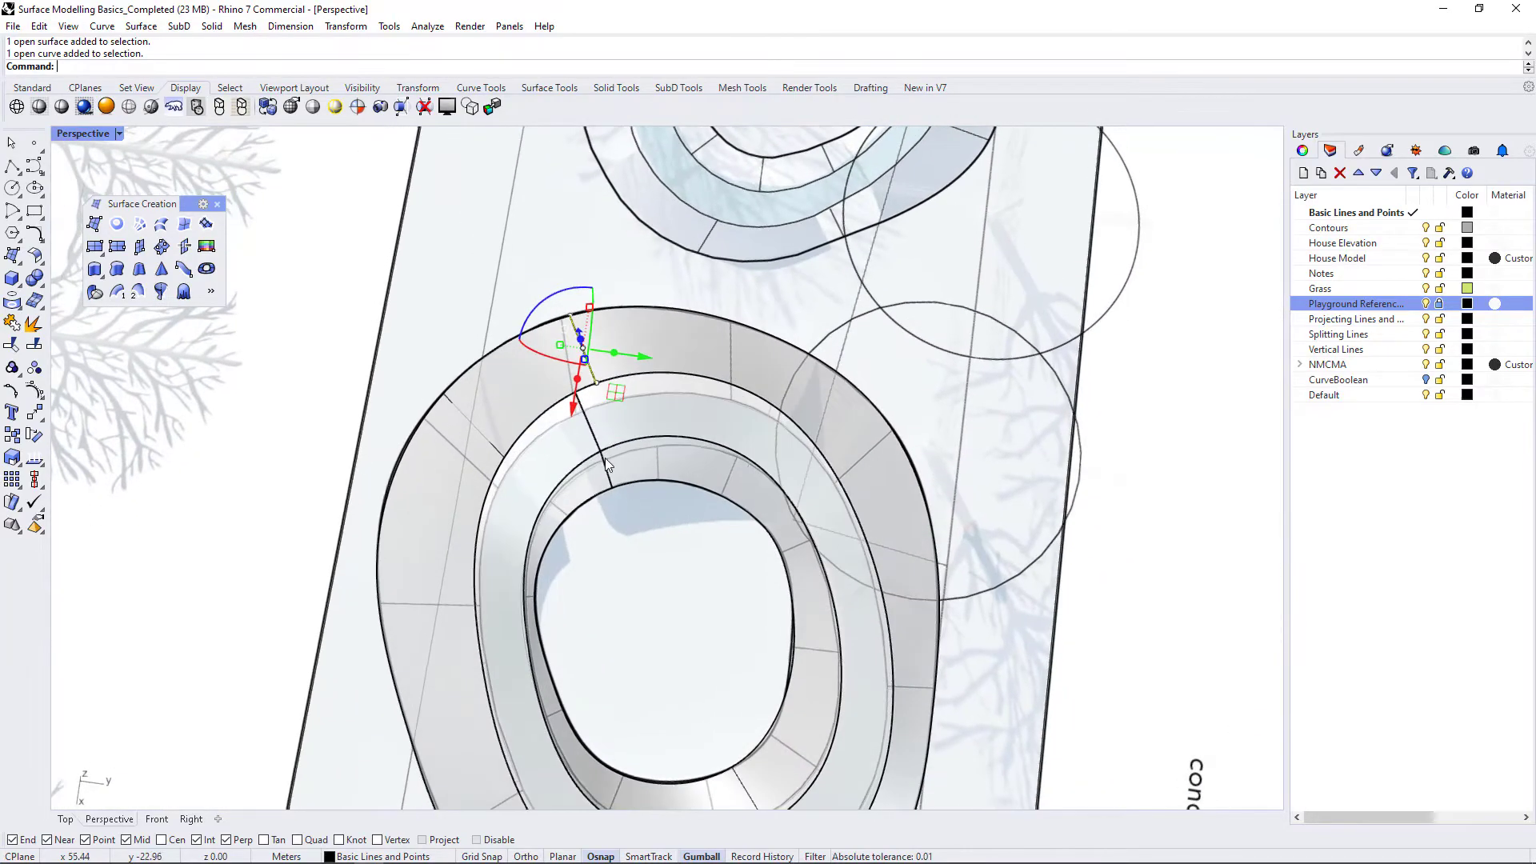
pyautogui.write('L')
pyautogui.press('Return')
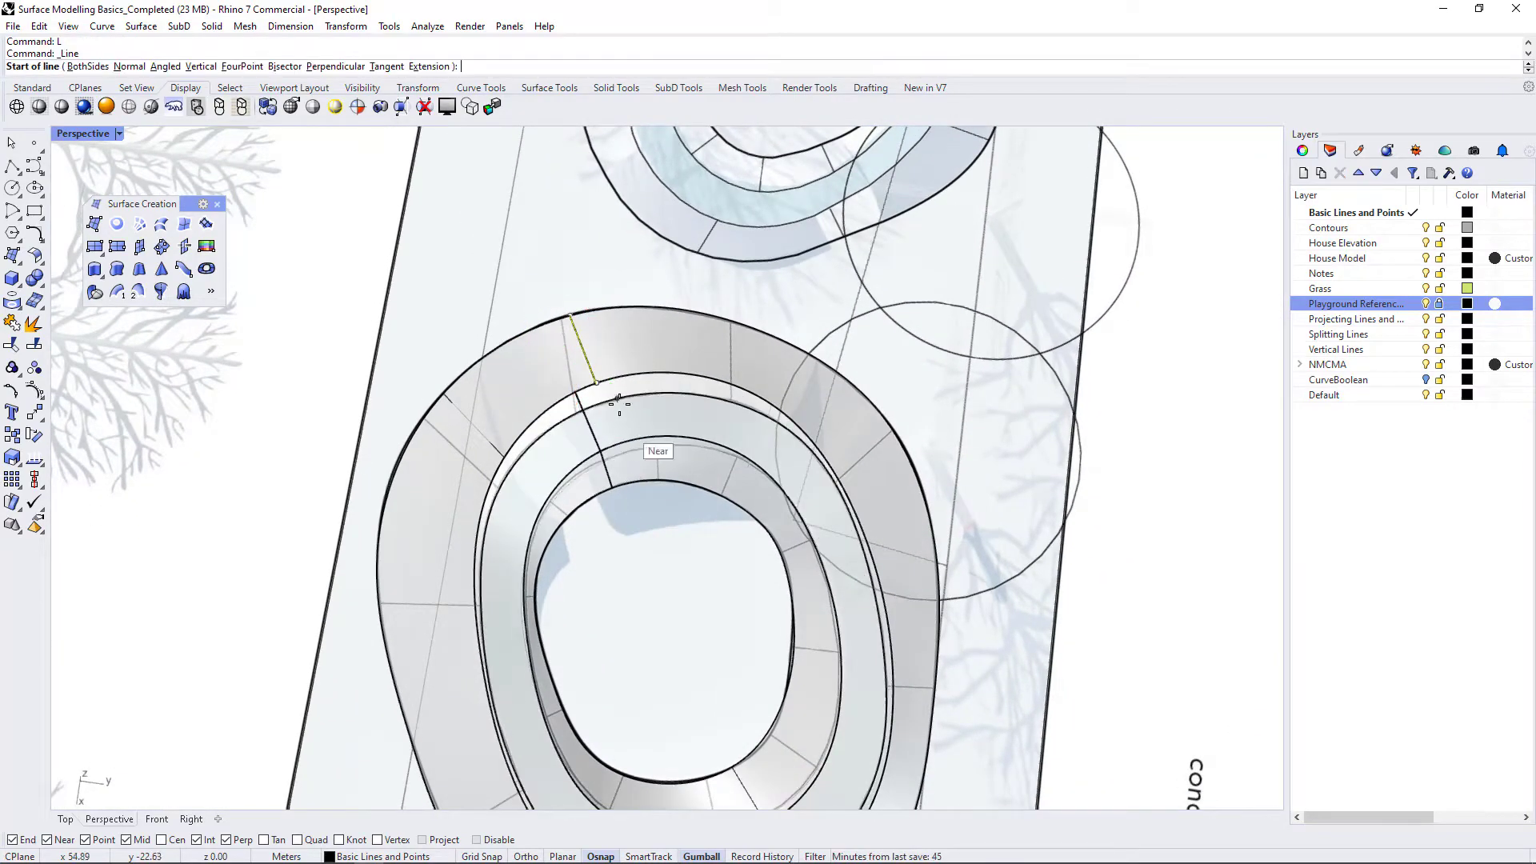
pyautogui.press('Escape')
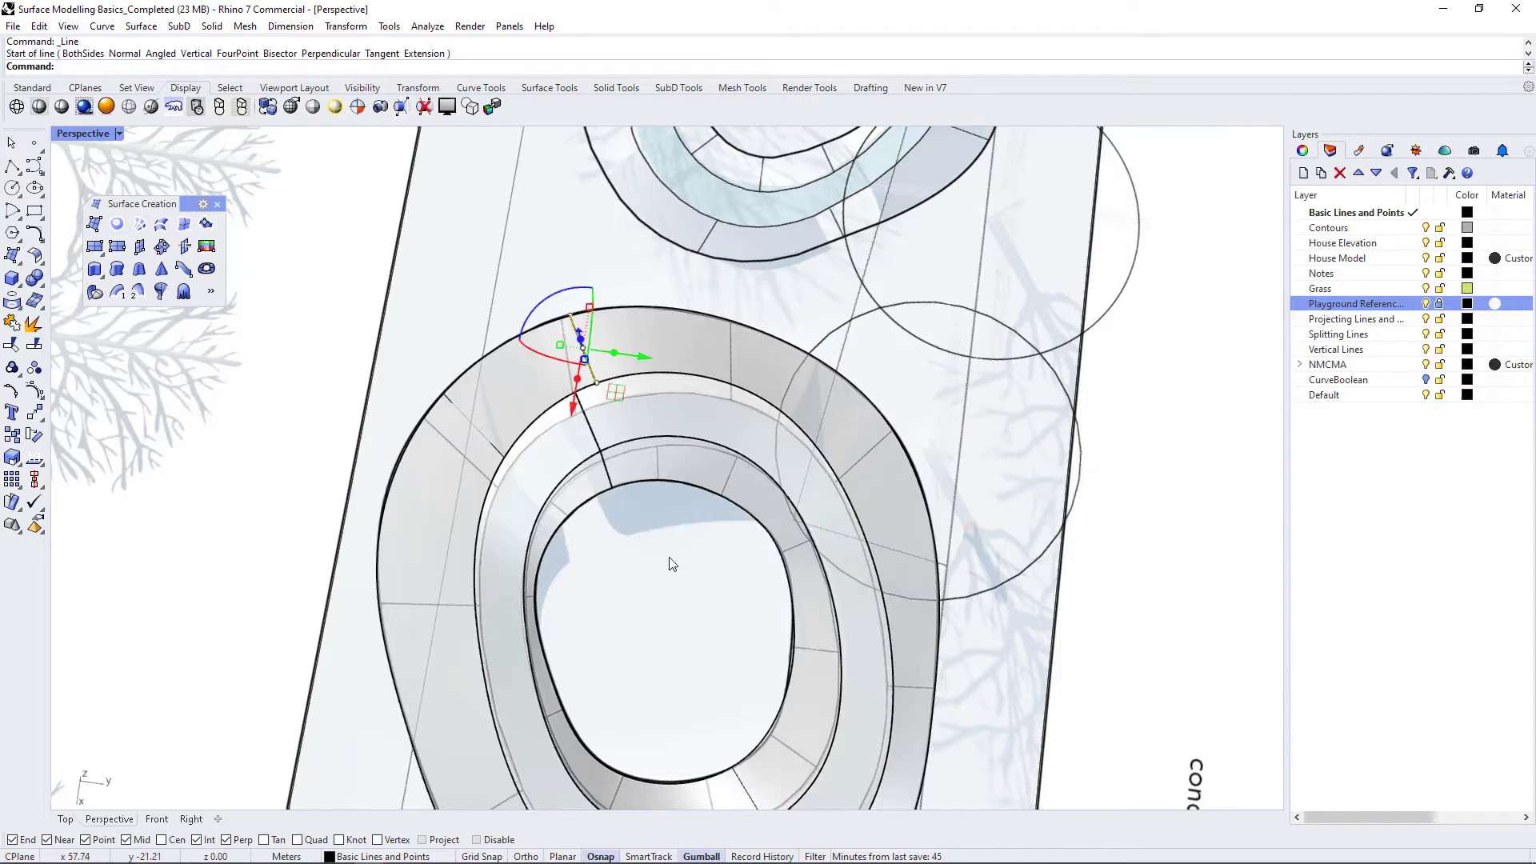
# Draw a polyline from the selected line's upper end across the topper to the inner raised curve and down to the inner base curve.
pyautogui.write('PL')
pyautogui.press('Return')
pyautogui.click(596, 382)
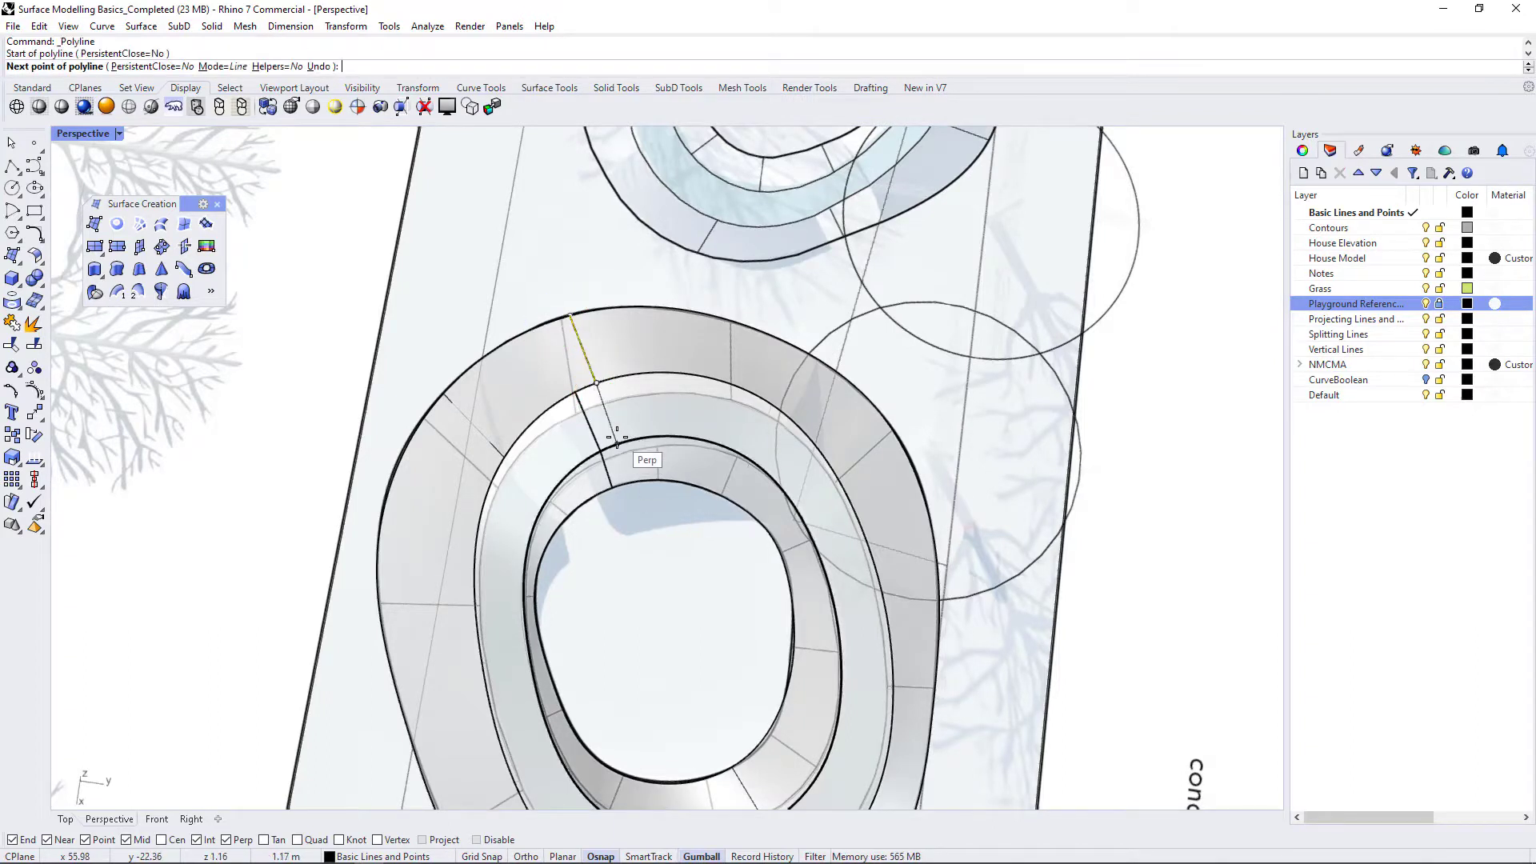
pyautogui.click(617, 440)
pyautogui.click(627, 482)
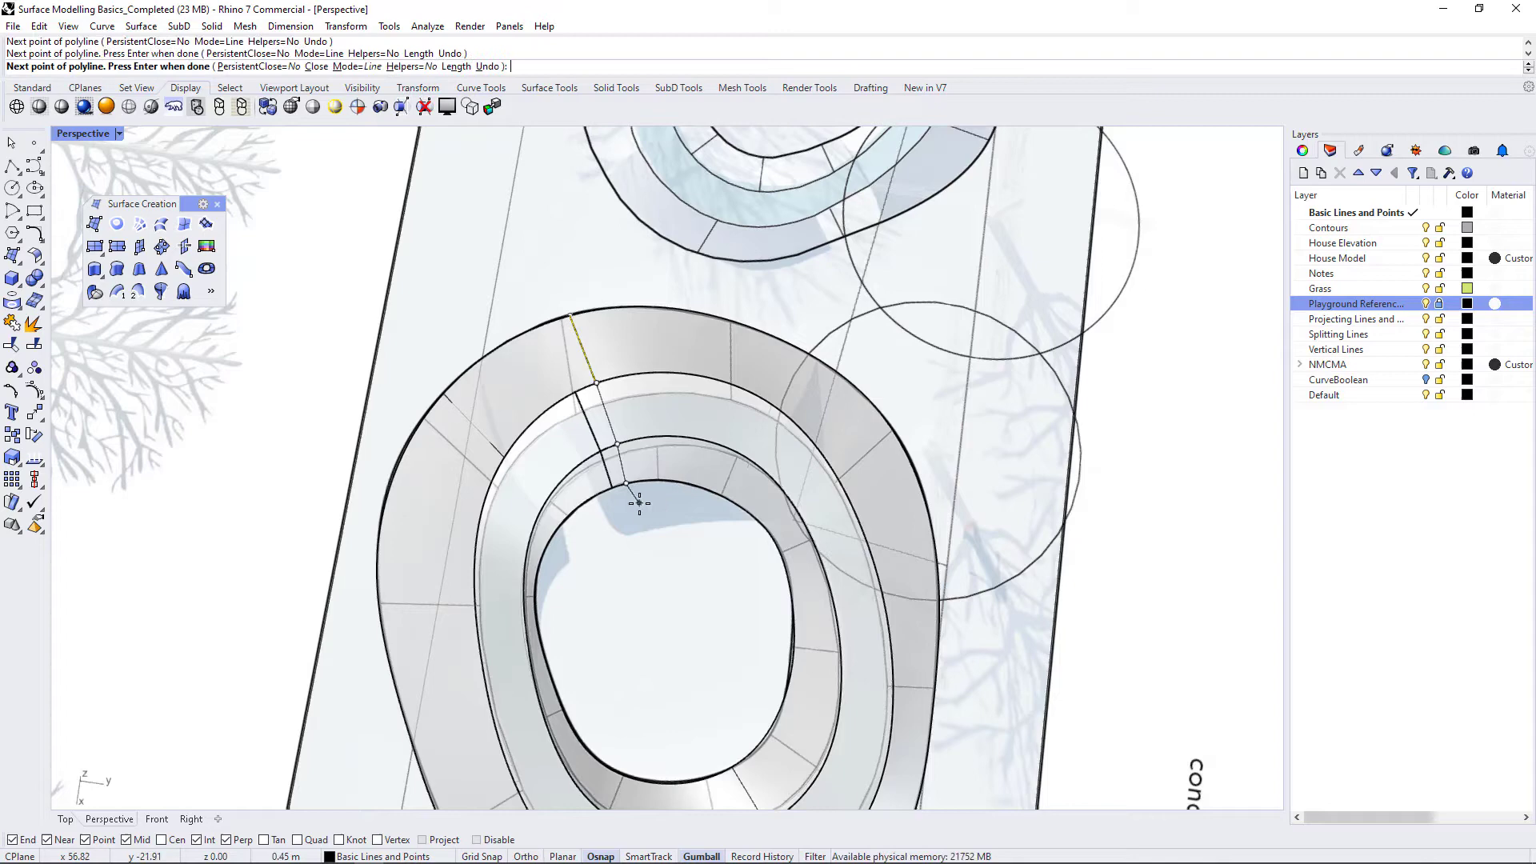
pyautogui.press('Return')
# Draw a second polyline from the new outer line's upper end across the topper and down the inner slope to the inner base curve.
pyautogui.press('Return')
pyautogui.click(507, 460)
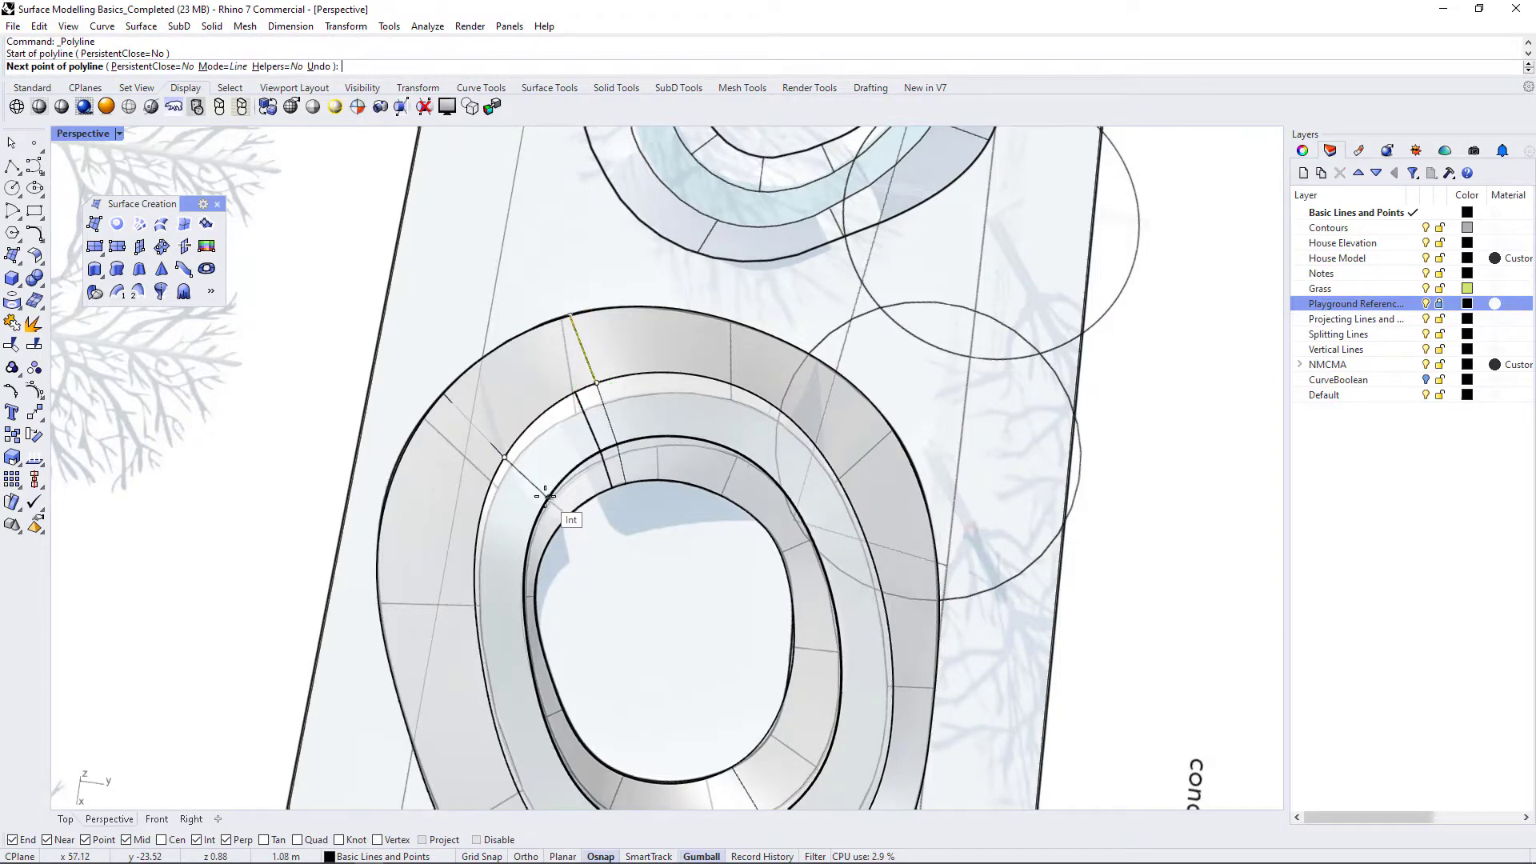
pyautogui.scroll(3, 545, 496)
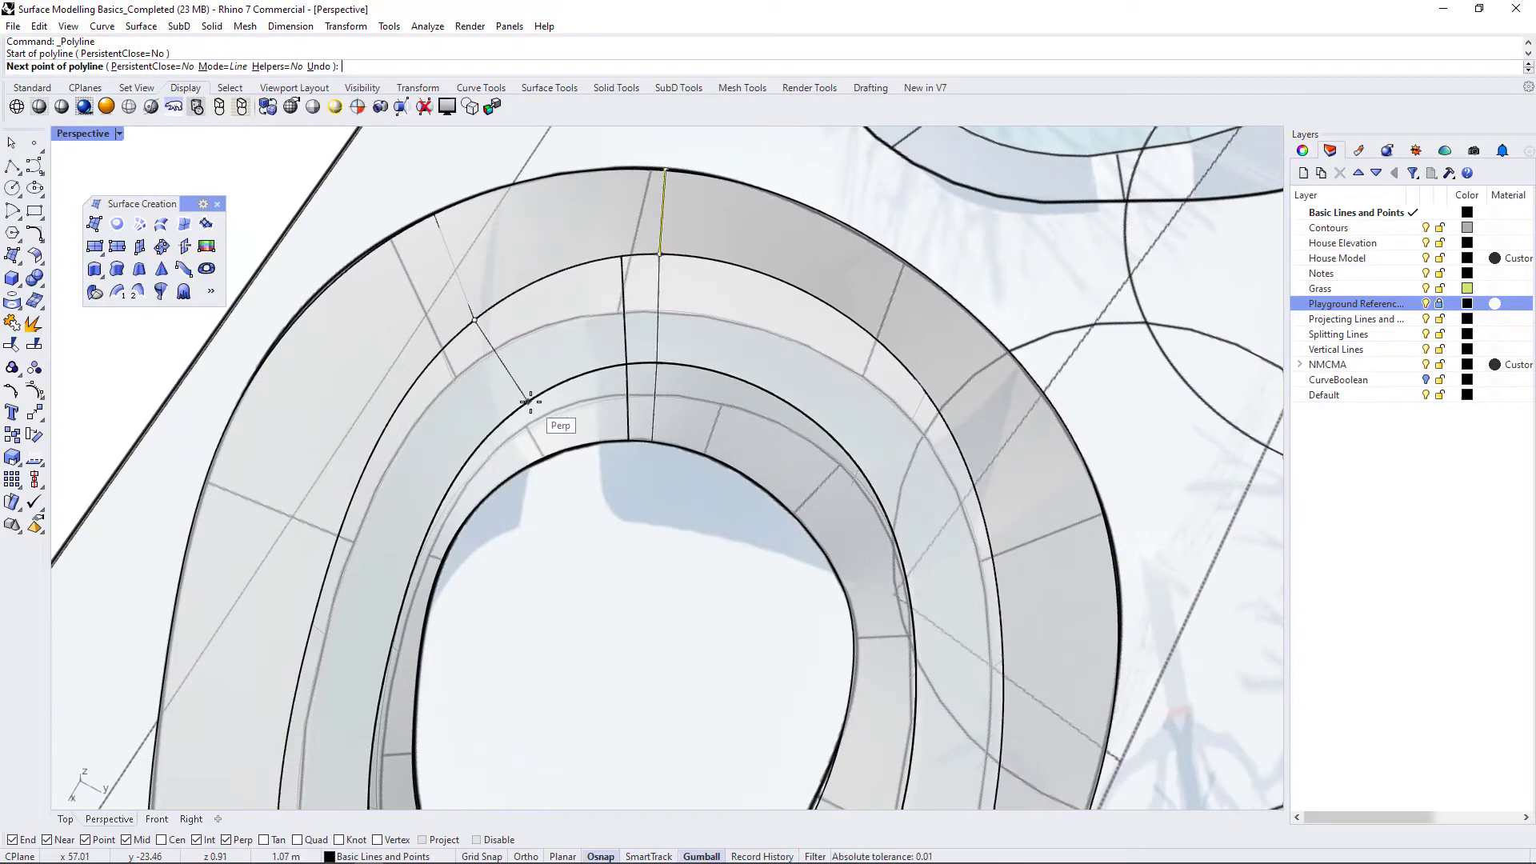
pyautogui.click(530, 401)
pyautogui.click(549, 456)
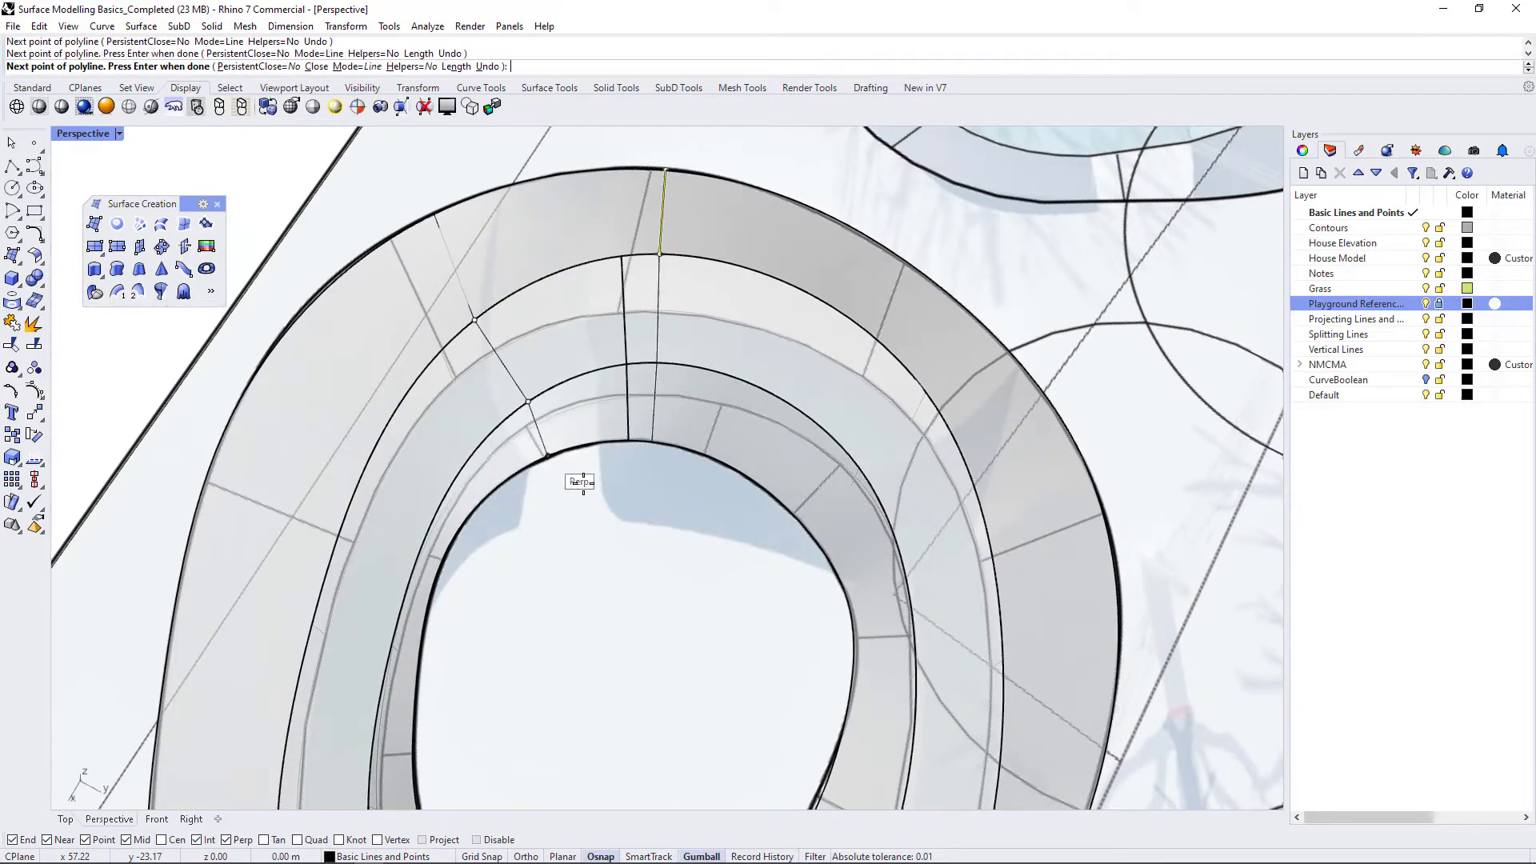
pyautogui.rightClick(598, 488)
# Split the outer and inner slope surfaces using the drawn tunnel edge lines and polylines as cutting objects.
pyautogui.moveTo(626, 513); pyautogui.dragTo(532, 333, button='right')
pyautogui.click(531, 321)
pyautogui.moveTo(768, 391); pyautogui.dragTo(773, 442, button='right')
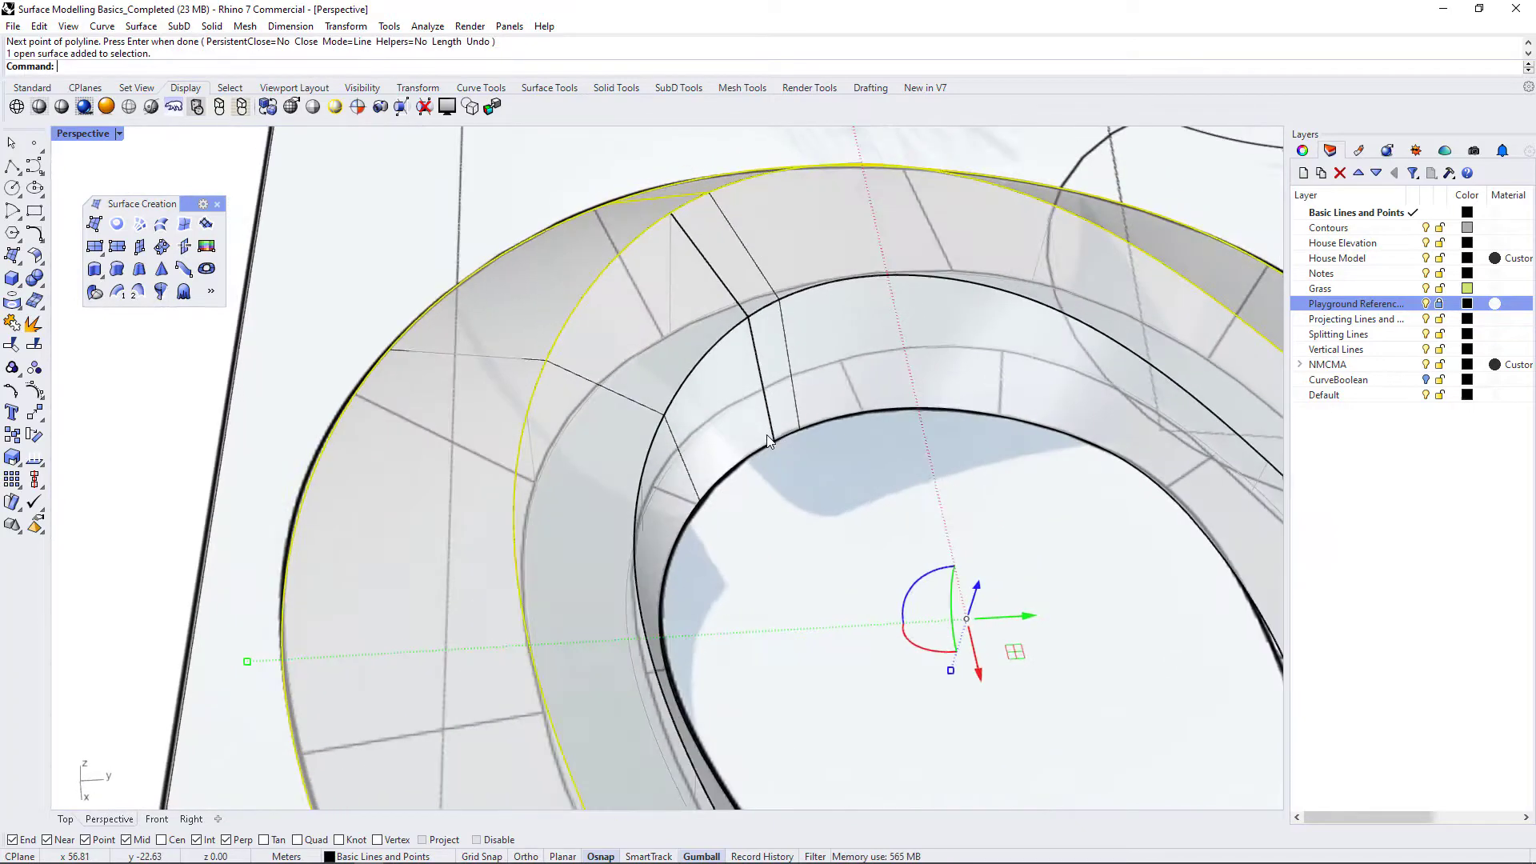
pyautogui.click(709, 389)
pyautogui.write('plit')
pyautogui.press('Return')
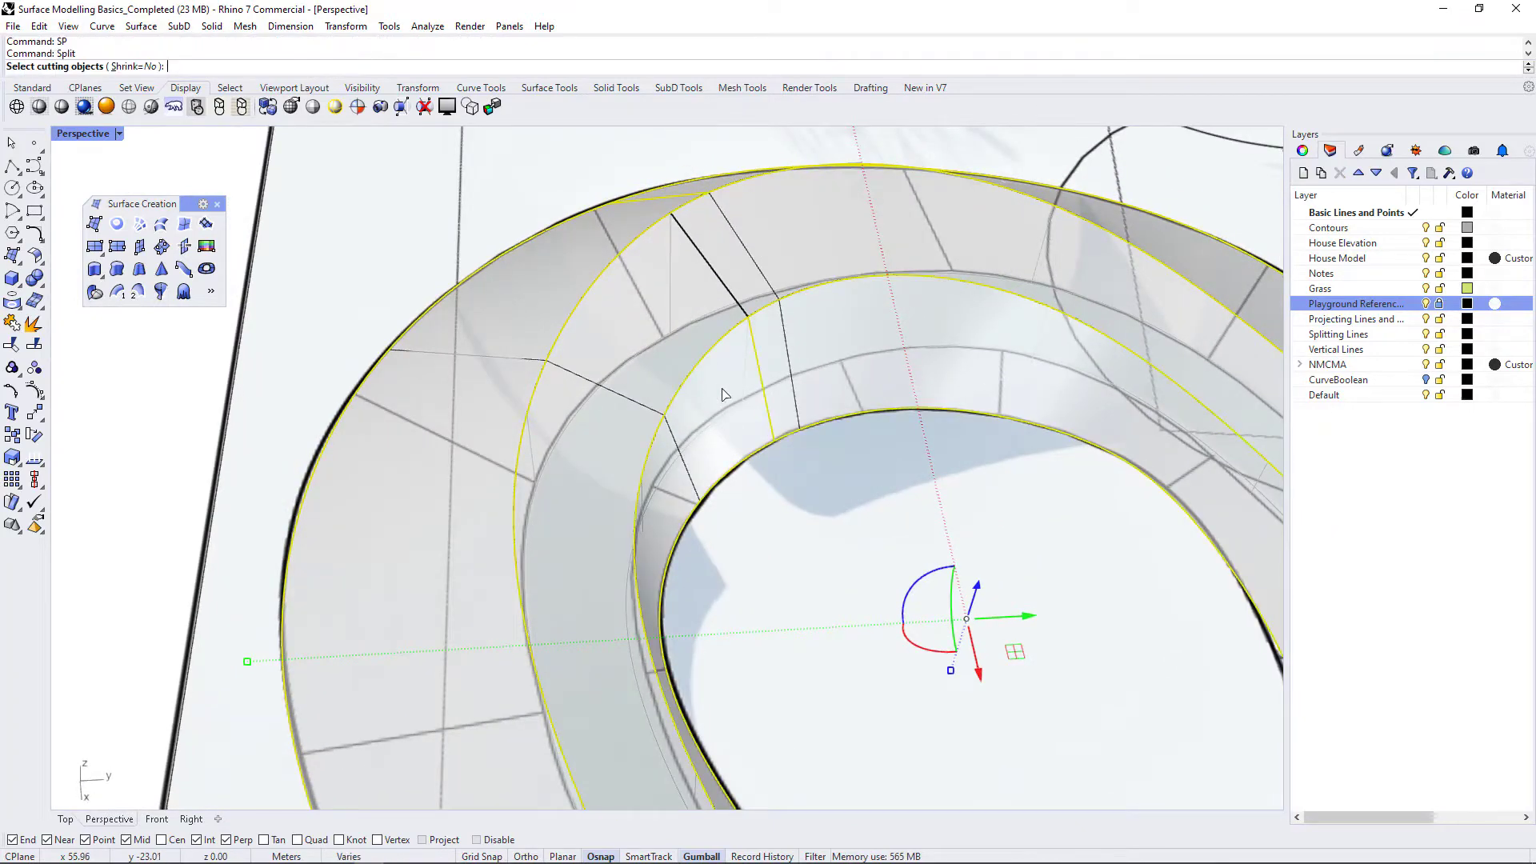
pyautogui.click(788, 351)
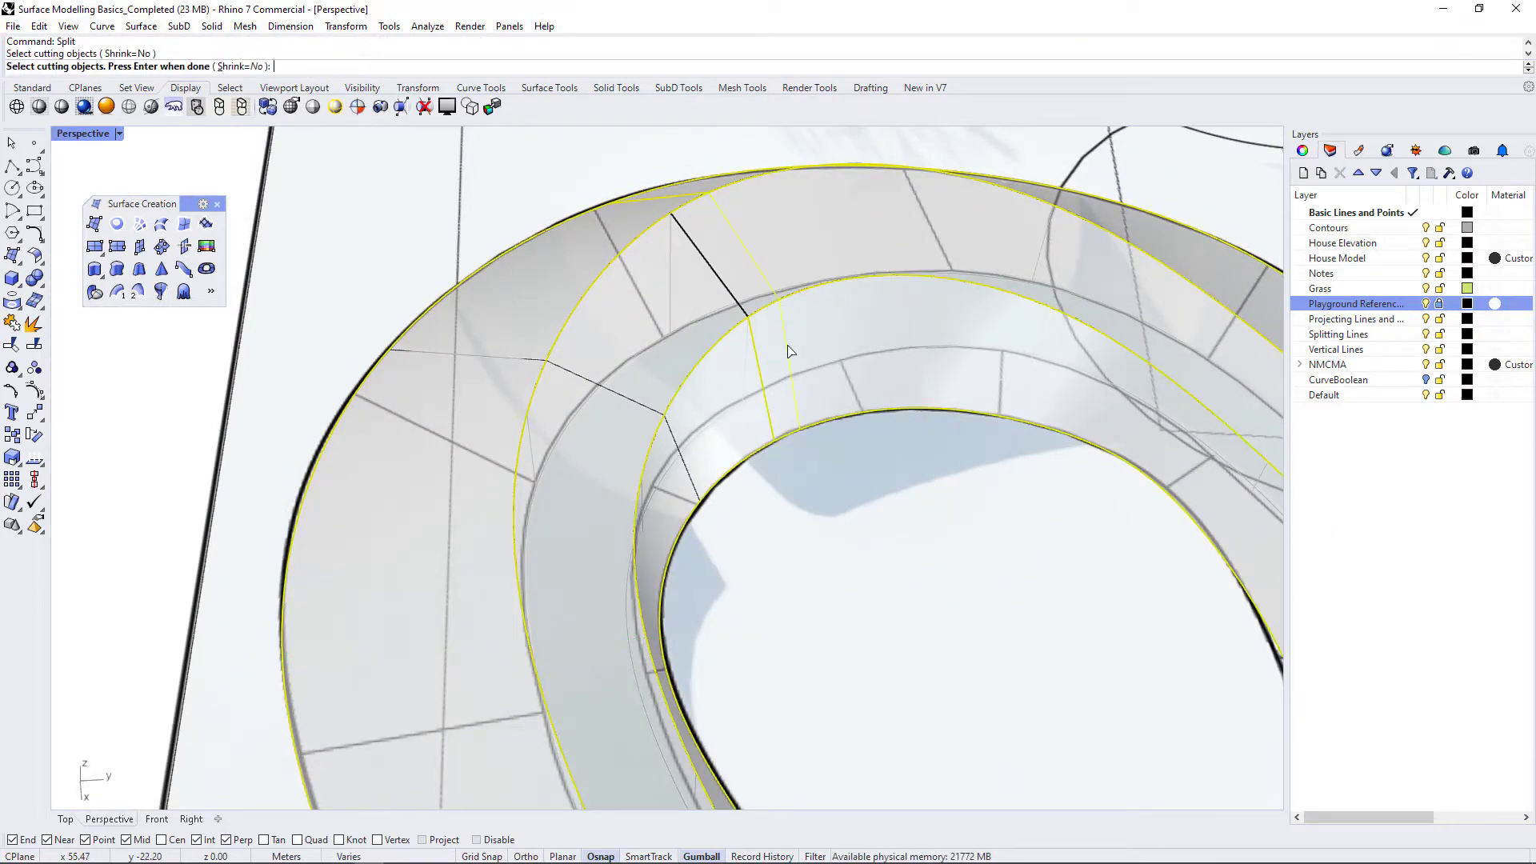
pyautogui.click(509, 361)
pyautogui.click(671, 445)
pyautogui.press('Return')
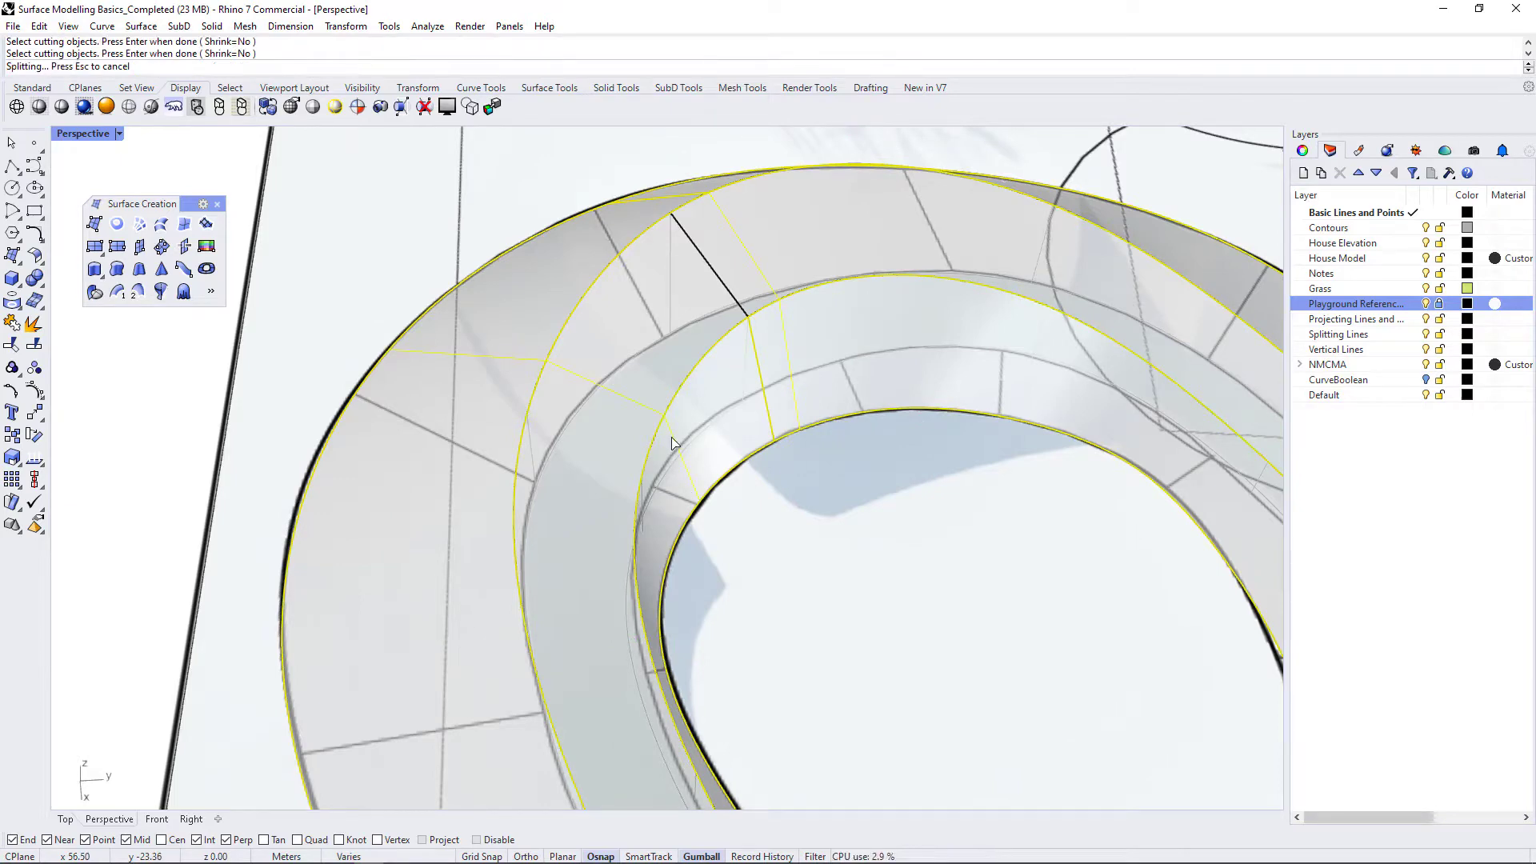
# Delete the split-off inner and outer slope pieces between the tunnel edge lines to open the tunnel.
pyautogui.click(703, 433)
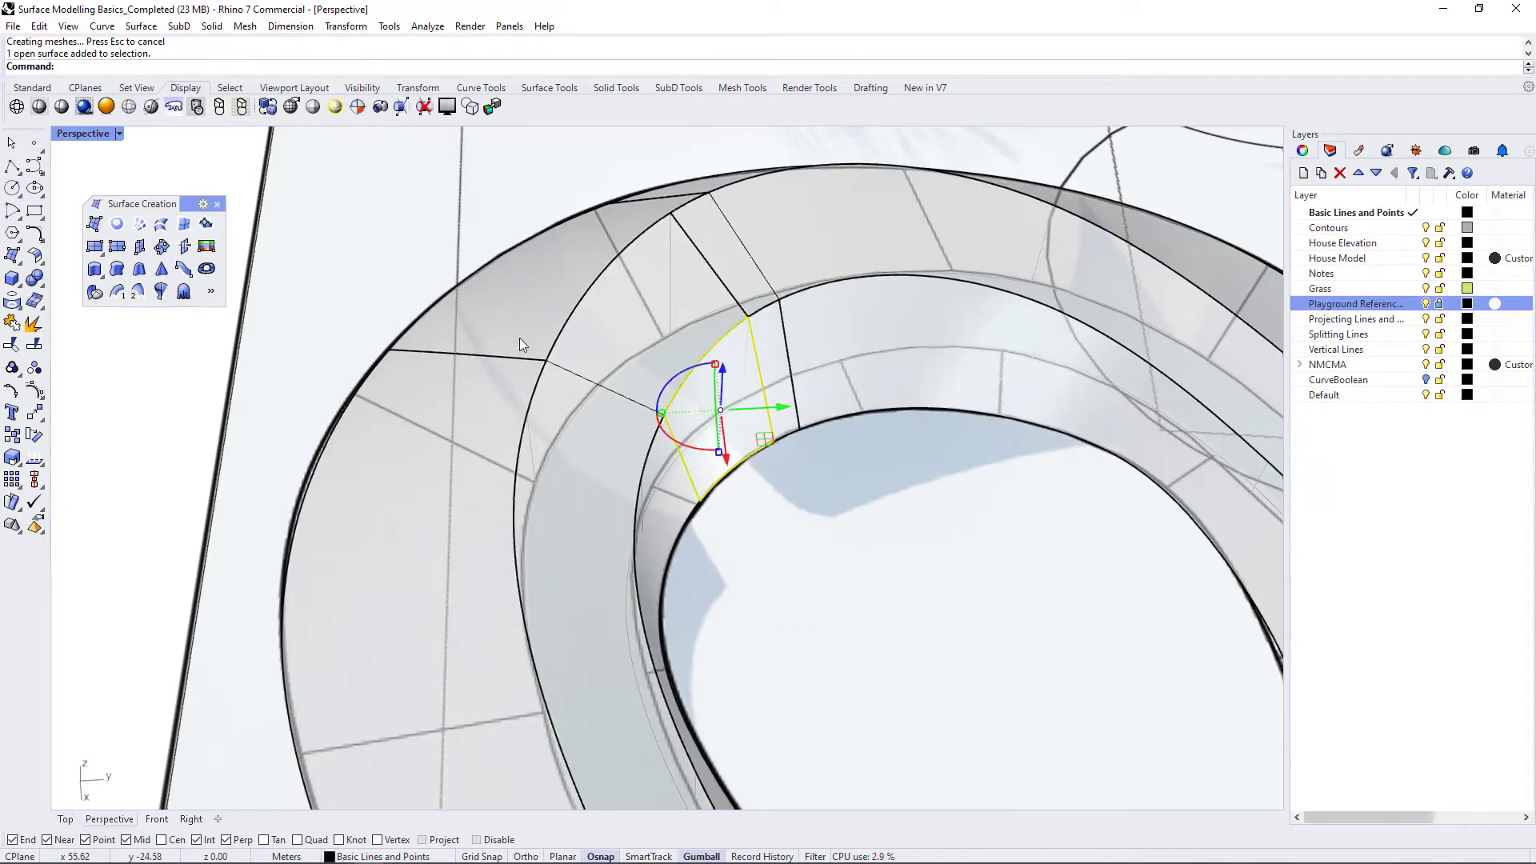
pyautogui.keyDown('shift'); pyautogui.click(506, 315); pyautogui.keyUp('shift')
pyautogui.scroll(-6, 394, 439)
pyautogui.moveTo(395, 438); pyautogui.dragTo(940, 467, button='right')
pyautogui.press('Delete')
pyautogui.scroll(7, 816, 321)
pyautogui.moveTo(860, 408); pyautogui.dragTo(843, 456, button='right')
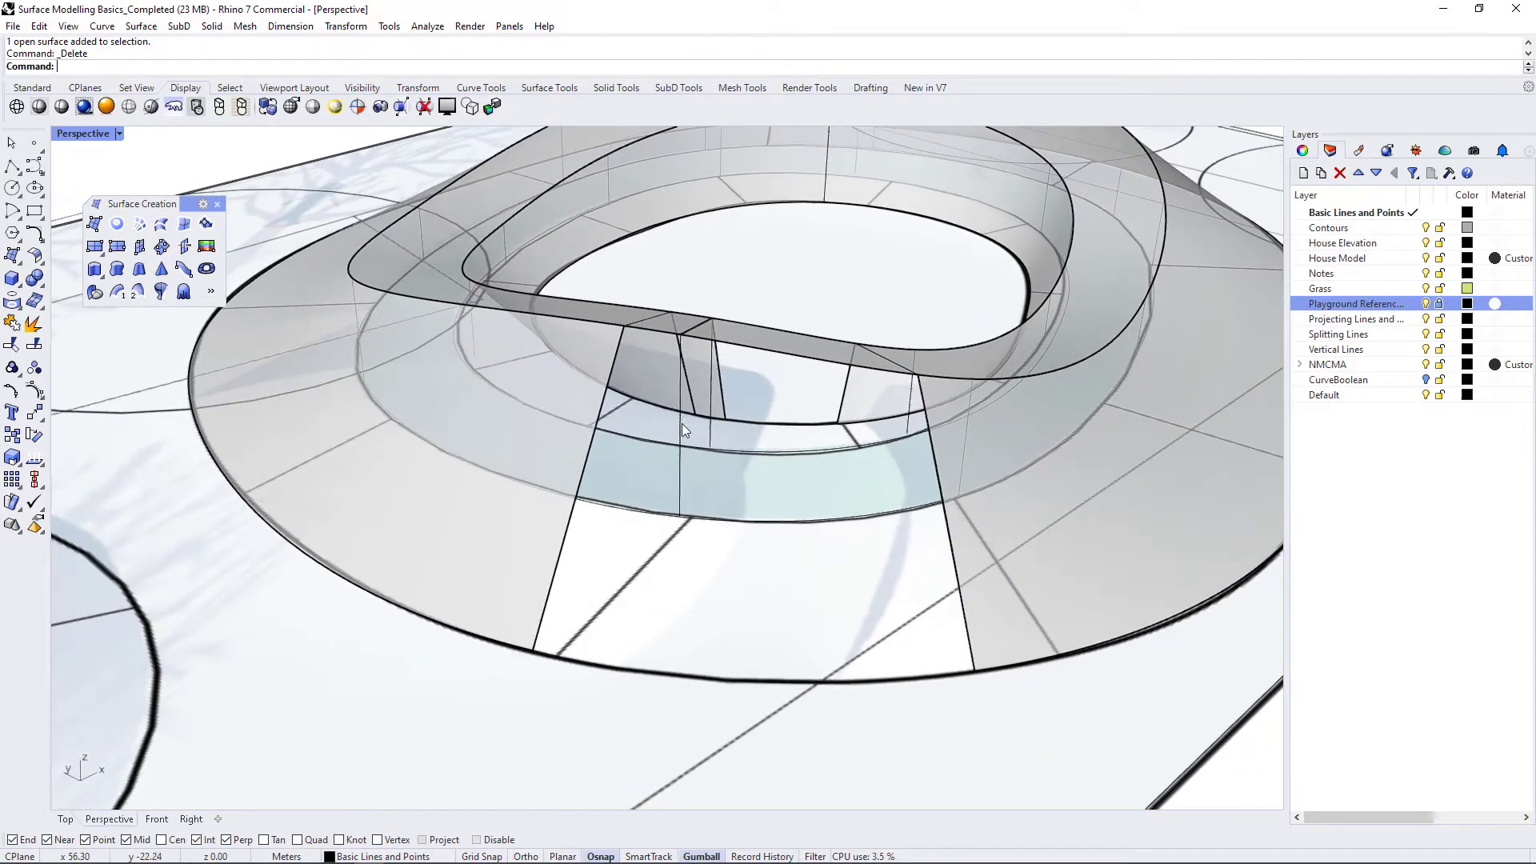
# Create a corner-point surface for one tunnel wall, joining the outer base, inner base, inner raised and outer raised corners.
pyautogui.click(94, 225)
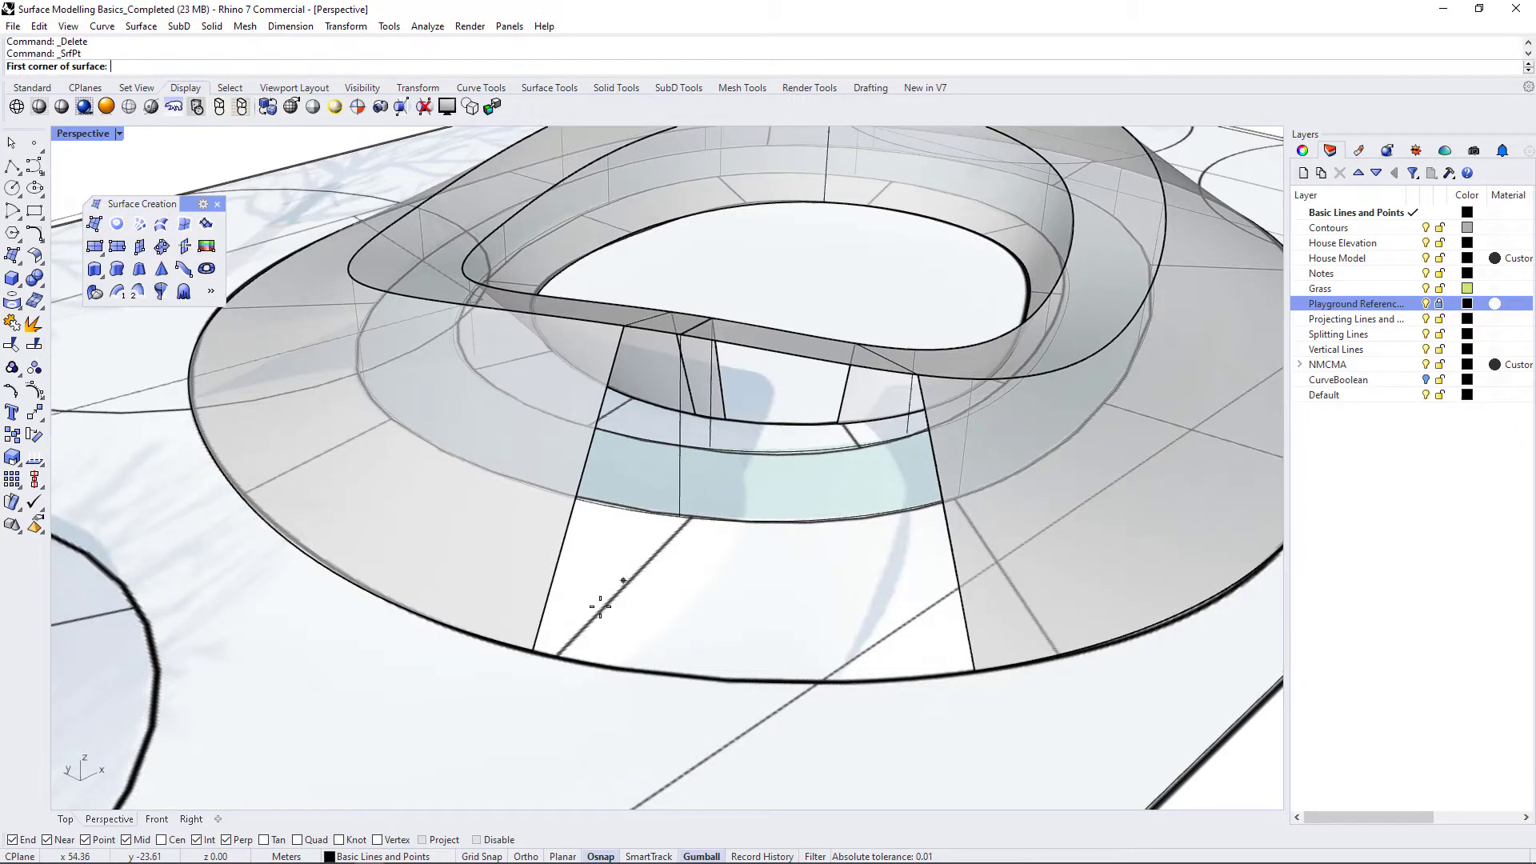
pyautogui.click(533, 652)
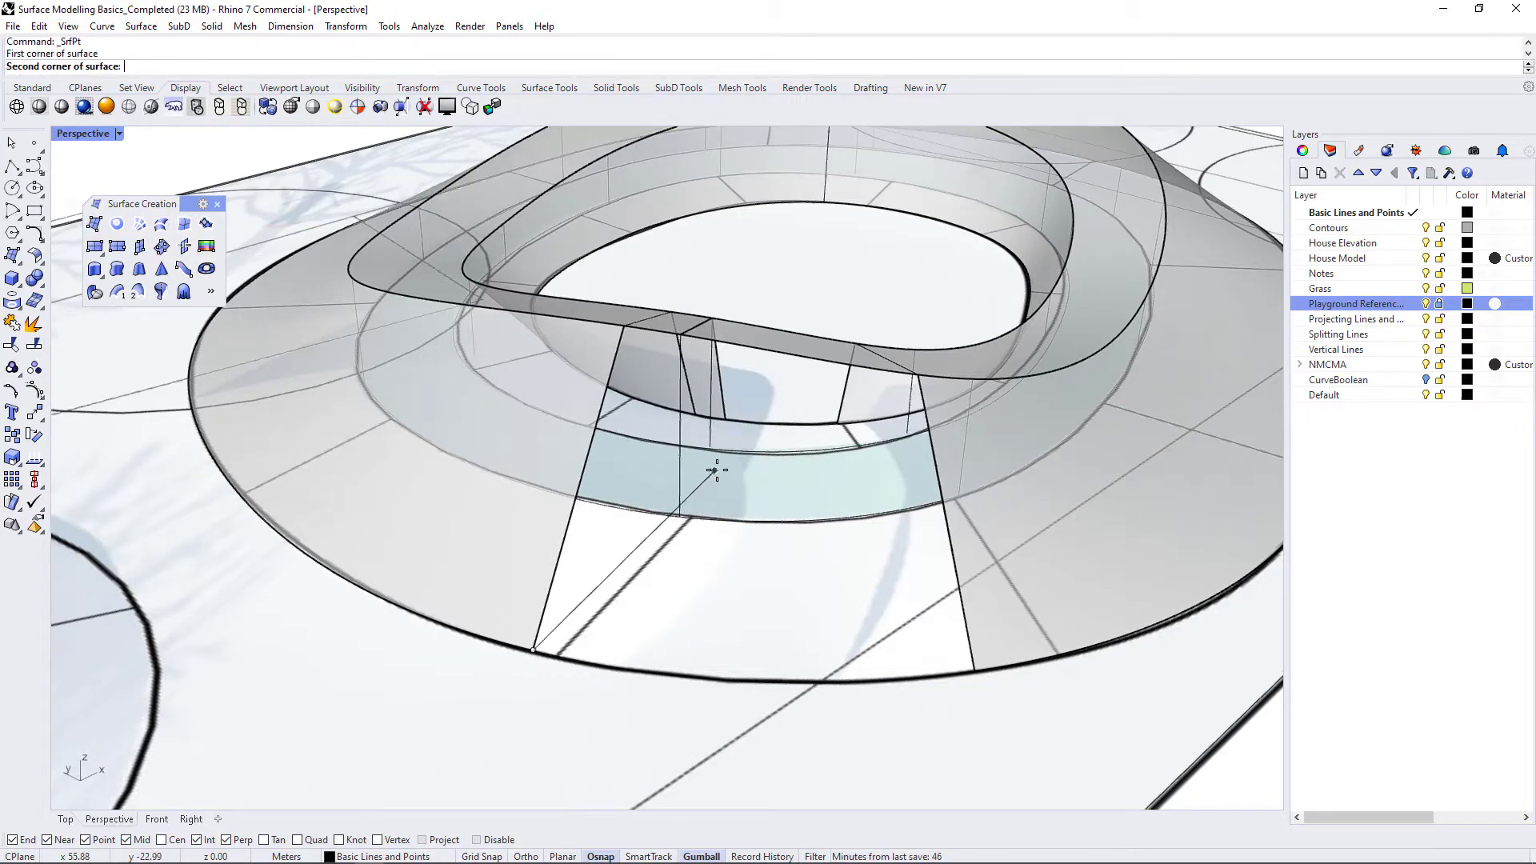
pyautogui.click(728, 422)
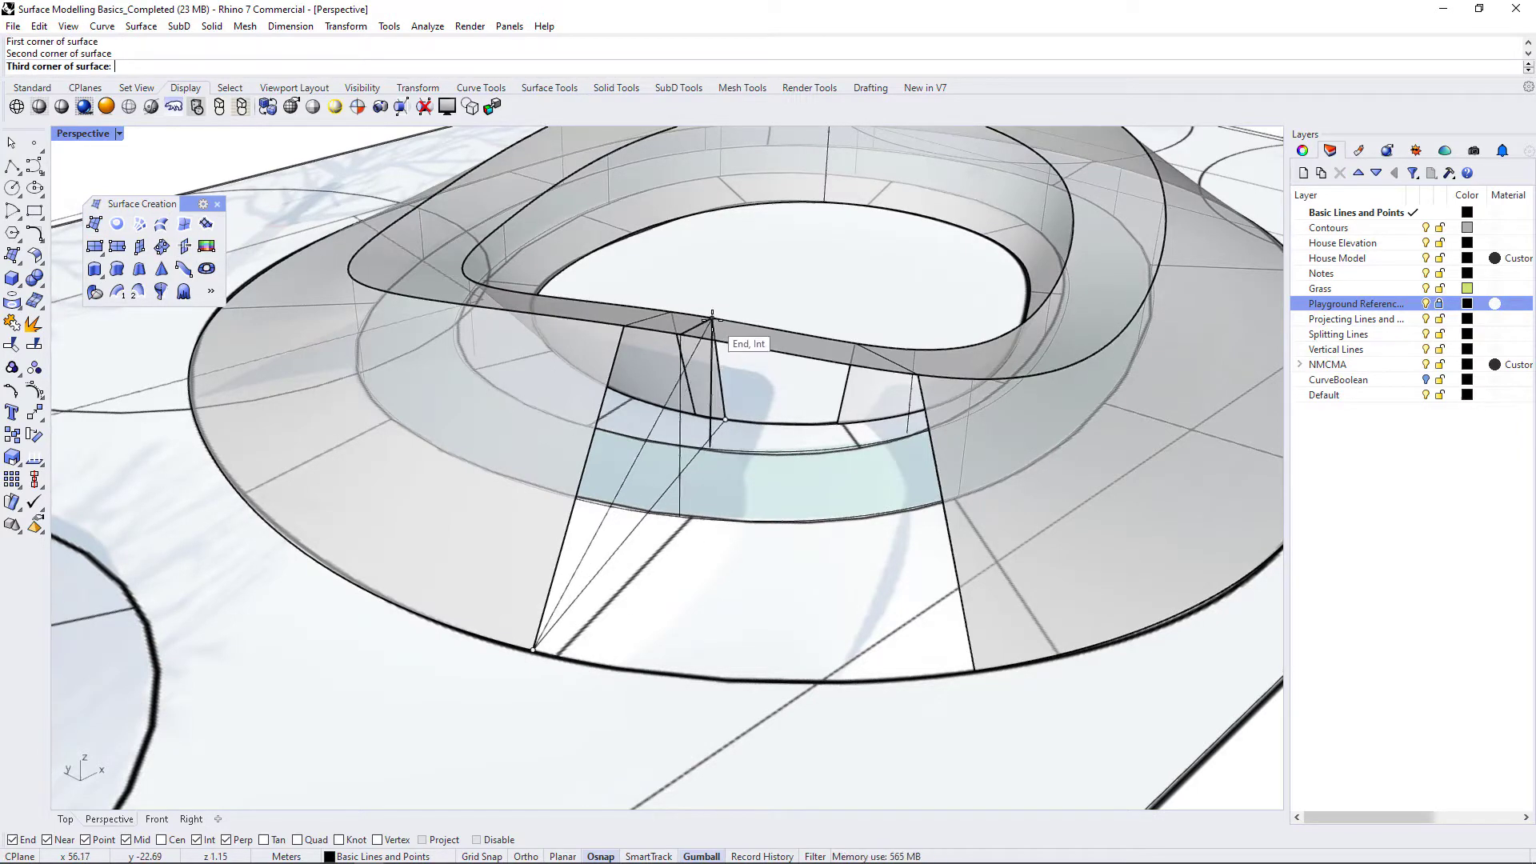
pyautogui.moveTo(771, 566); pyautogui.dragTo(579, 363, button='right')
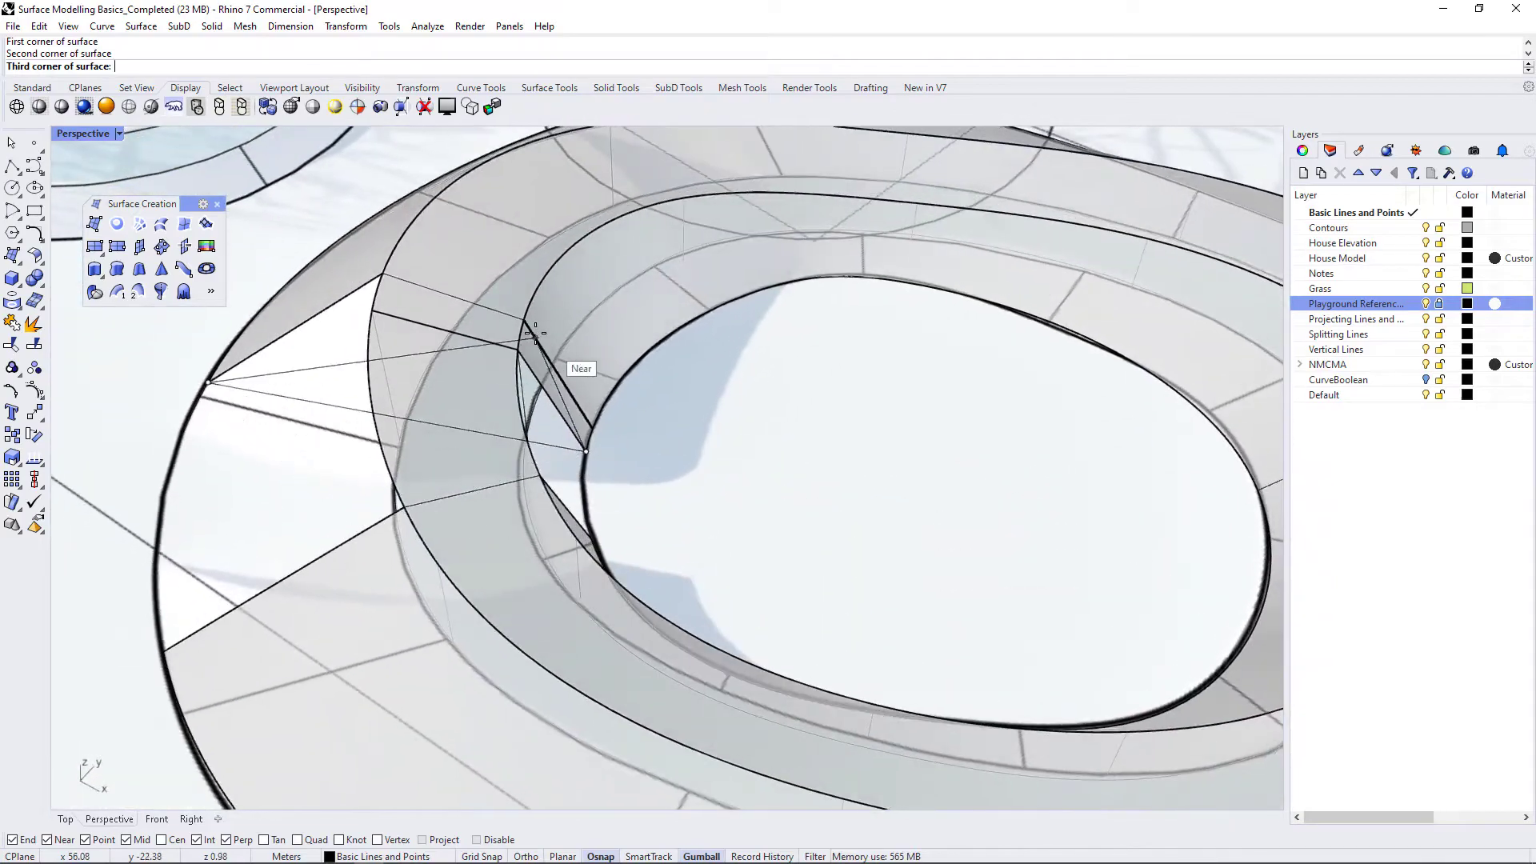
pyautogui.click(517, 352)
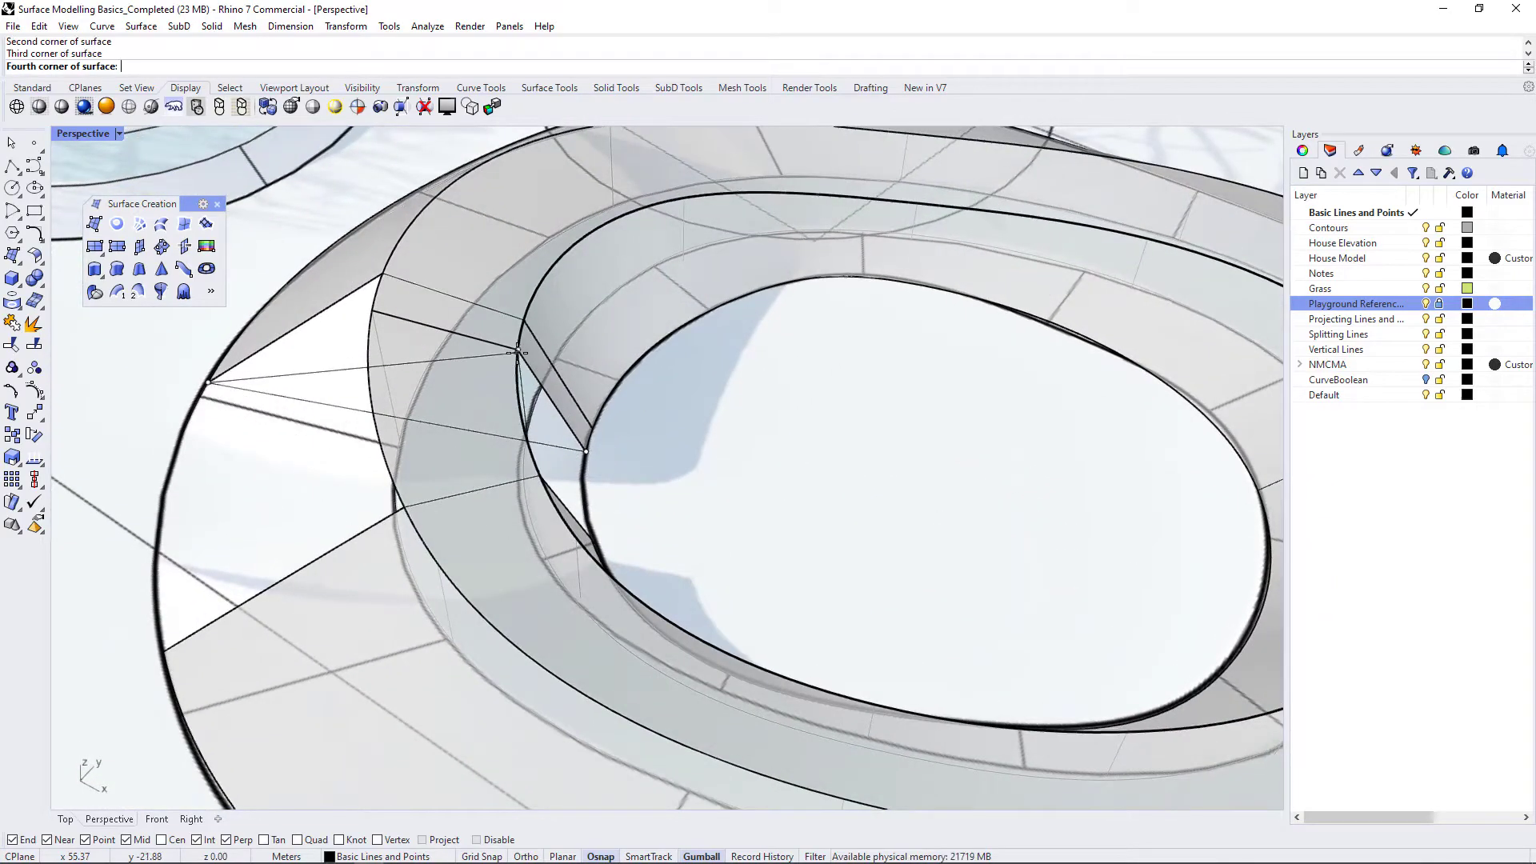
pyautogui.click(392, 280)
pyautogui.moveTo(405, 372); pyautogui.dragTo(671, 367, button='right')
pyautogui.moveTo(546, 343); pyautogui.dragTo(723, 460, button='right')
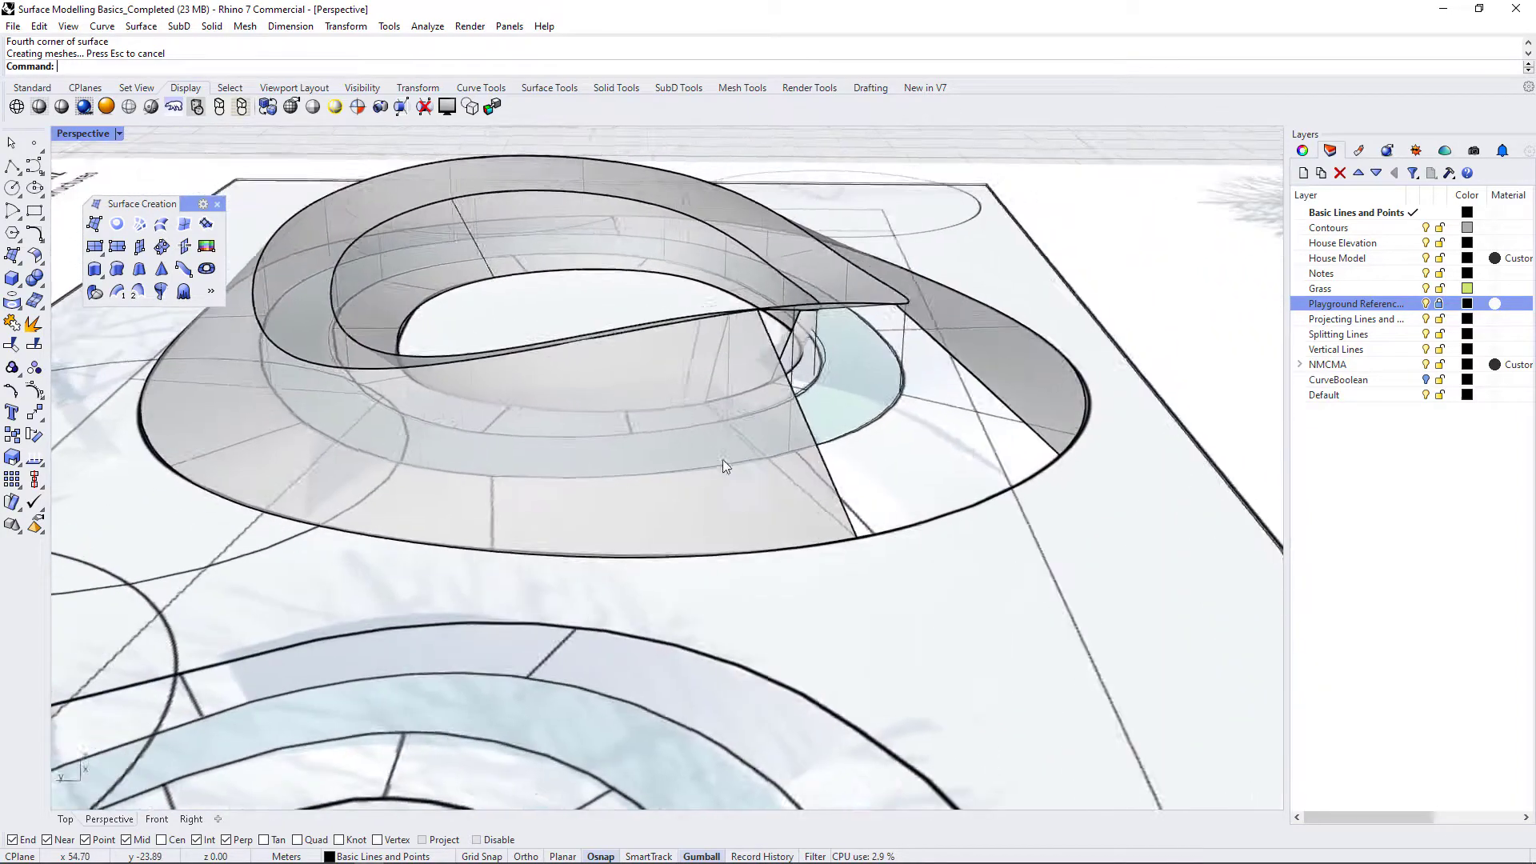
# Create a second corner-point surface for the opposite tunnel wall, from its outer and inner base corners to its topper corners.
pyautogui.scroll(8, 1058, 352)
pyautogui.rightClick(1074, 396)
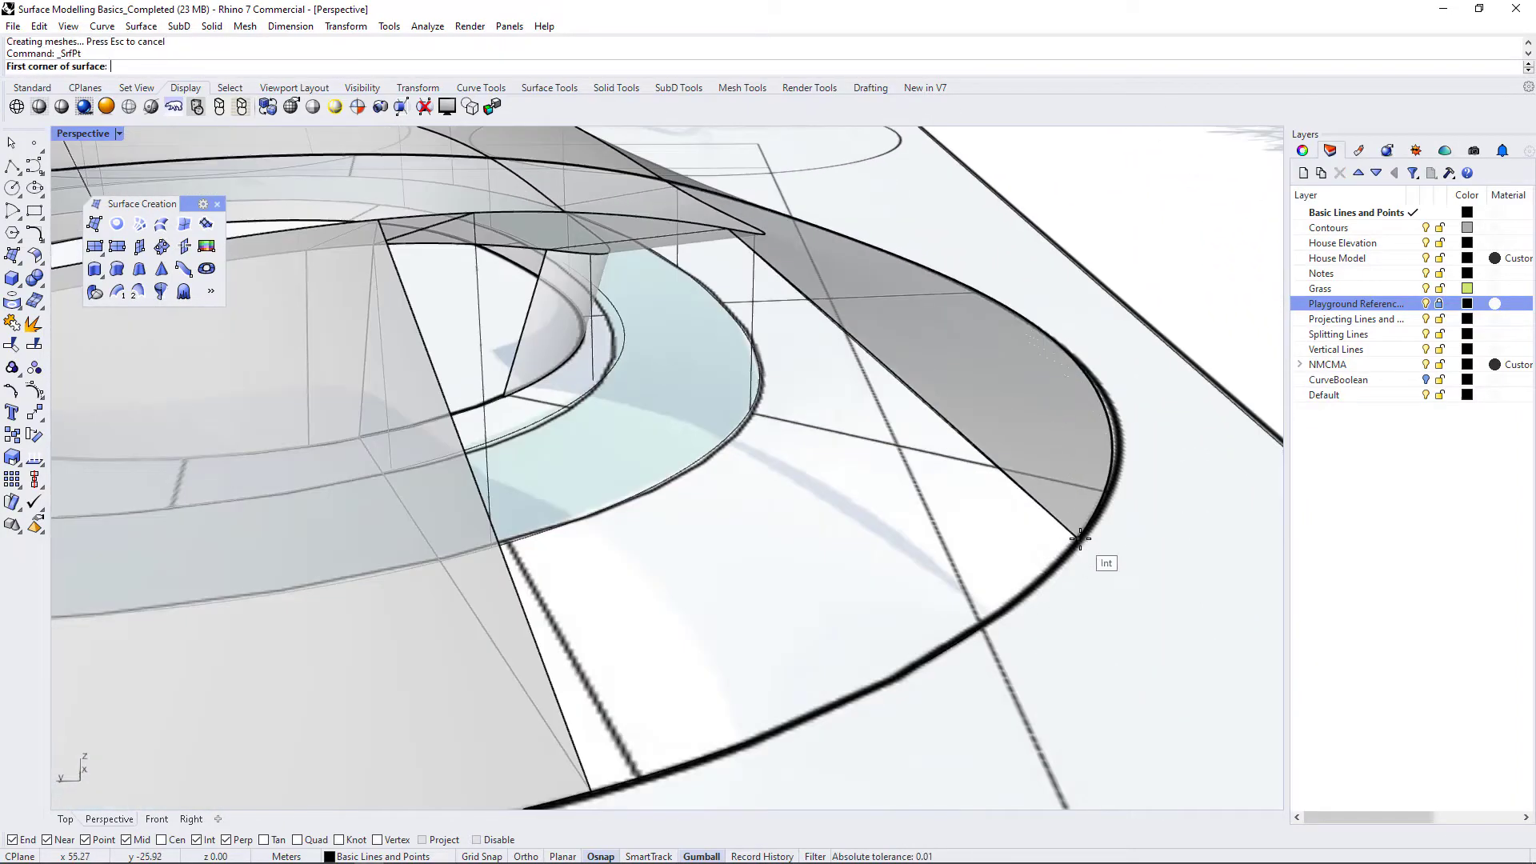
pyautogui.click(1079, 538)
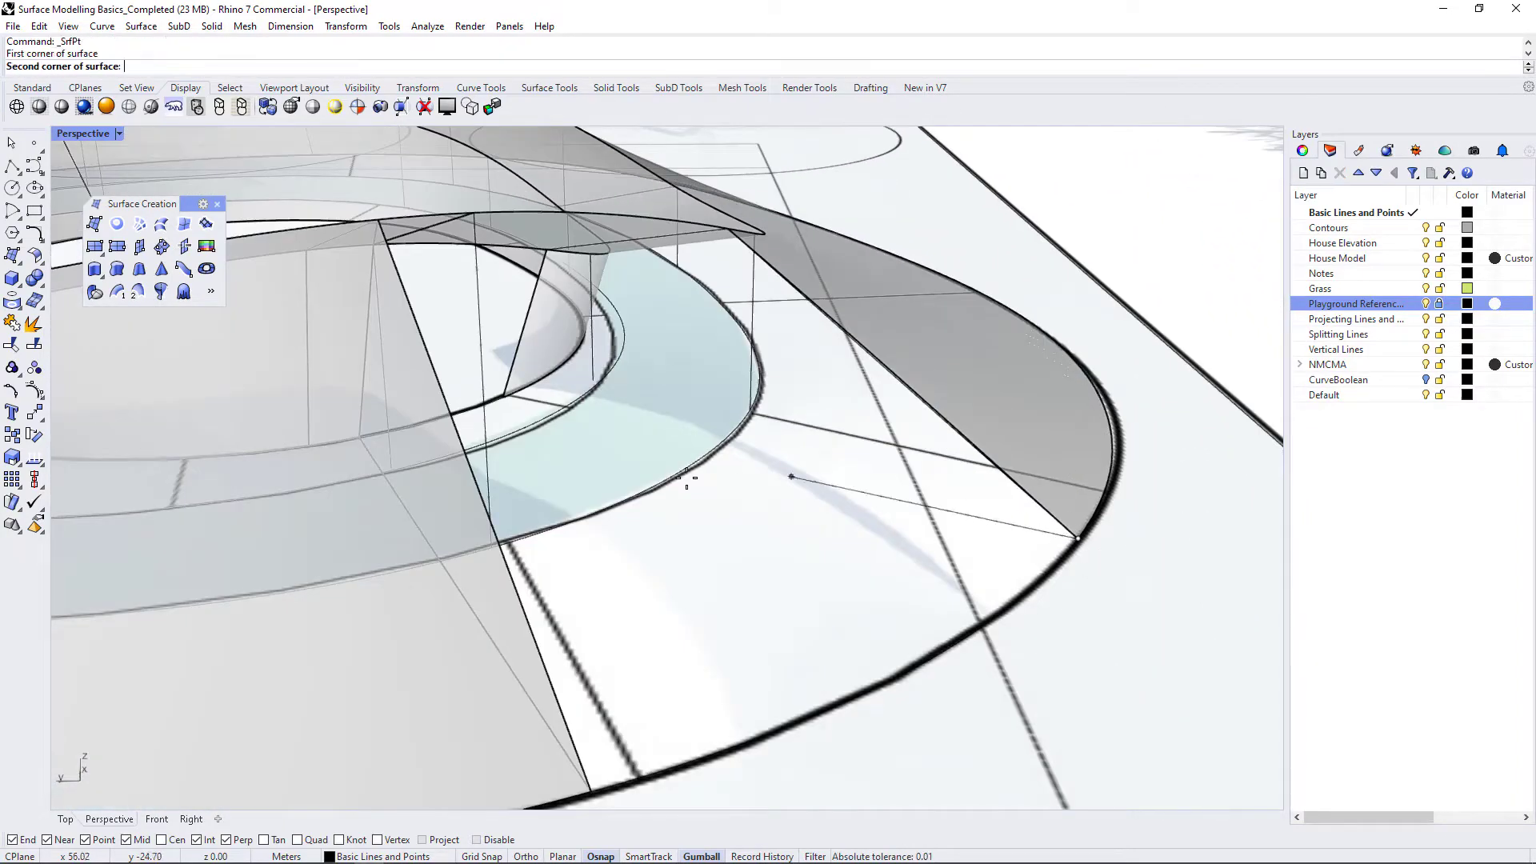
pyautogui.click(504, 395)
pyautogui.moveTo(546, 264); pyautogui.dragTo(713, 393, button='right')
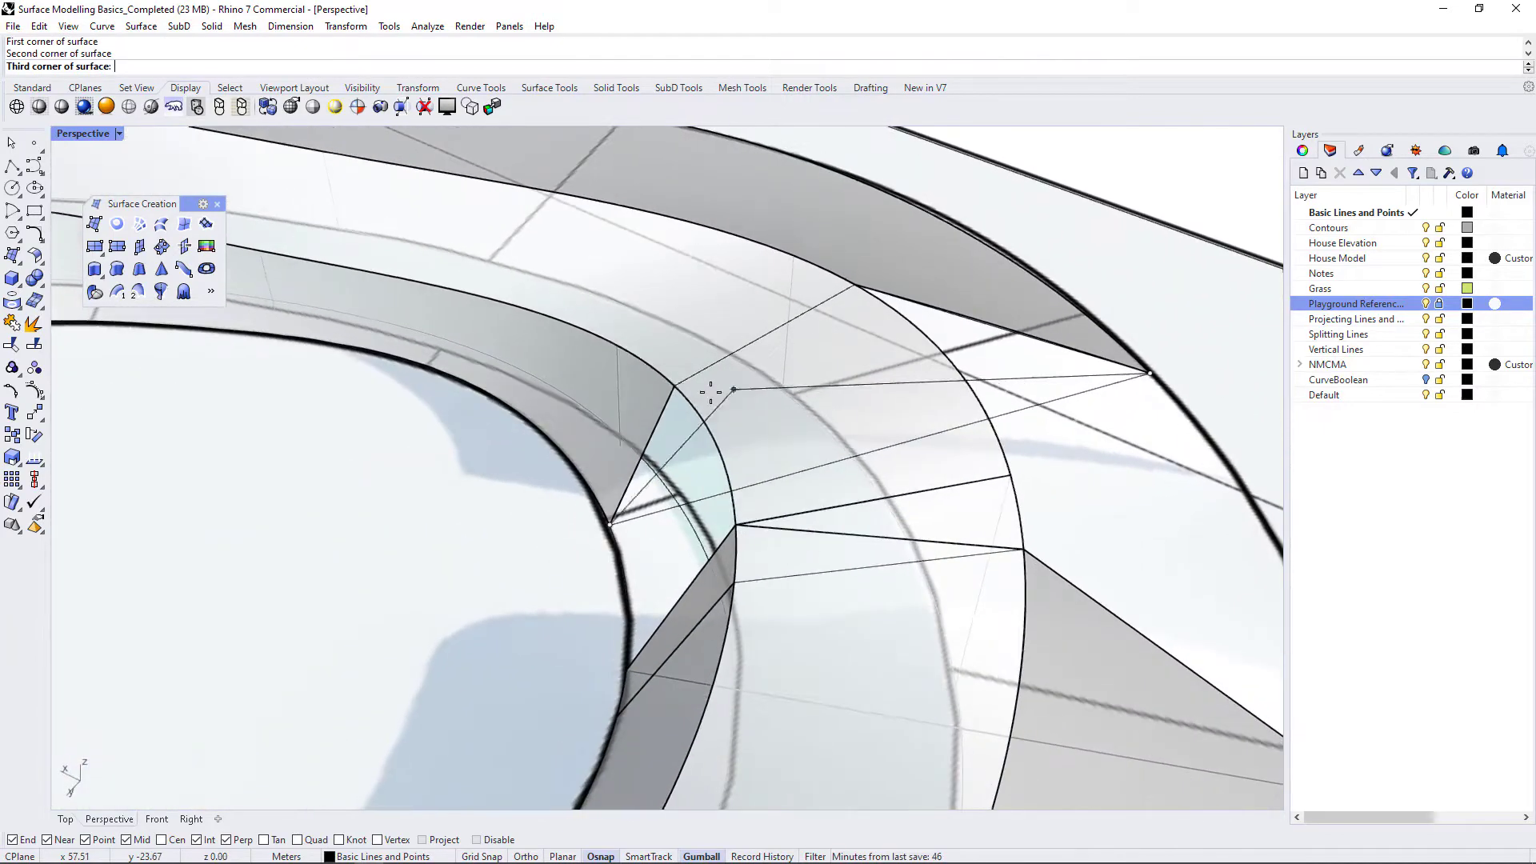
pyautogui.click(674, 387)
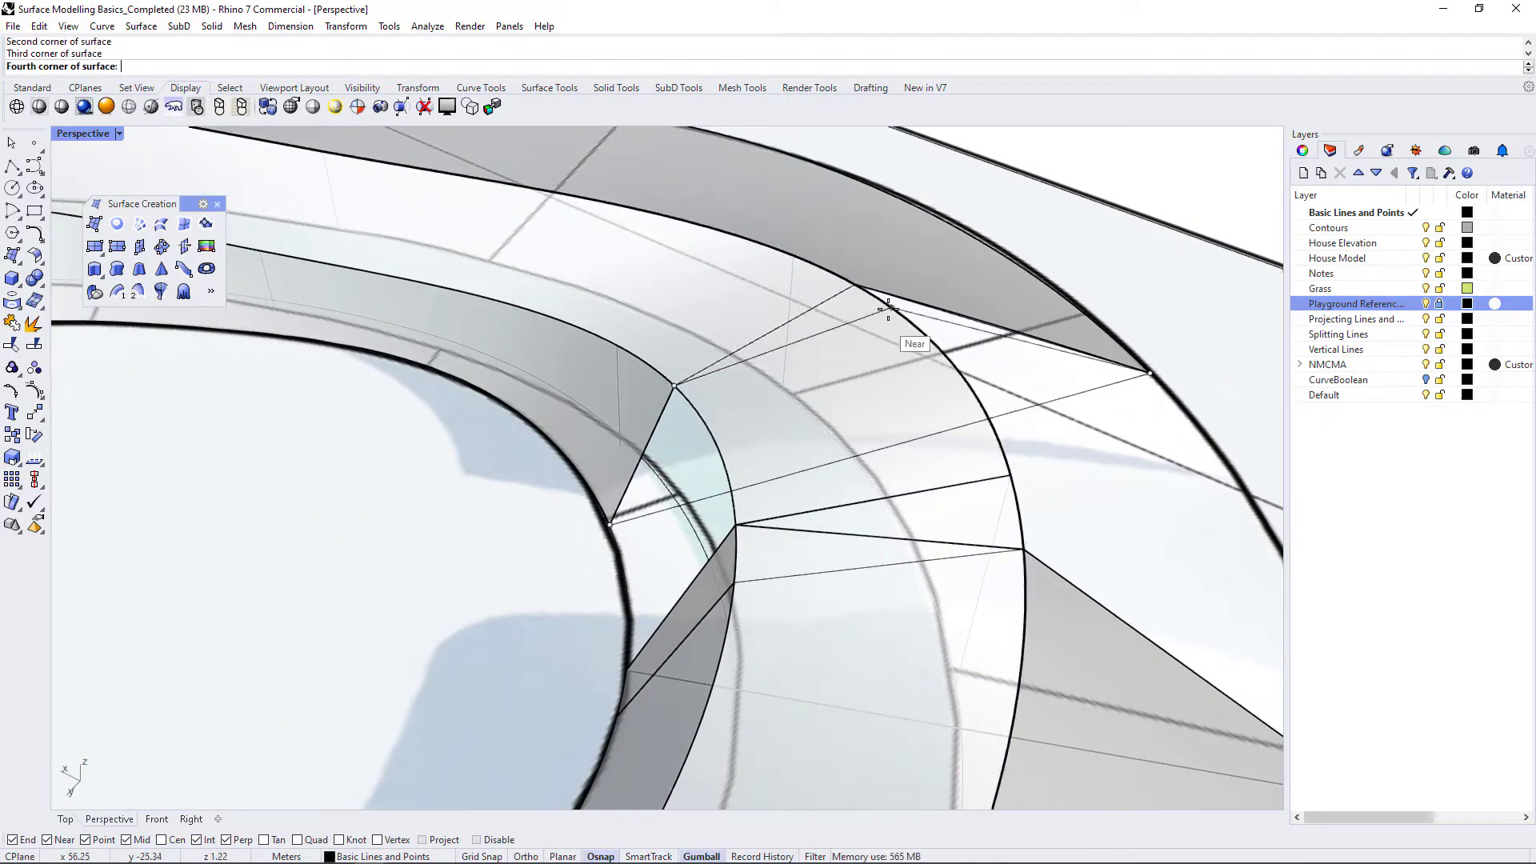
pyautogui.click(851, 286)
# Examine the walled tunnel opening at ground level and the whole landform from above.
pyautogui.moveTo(957, 406); pyautogui.dragTo(805, 389, button='right')
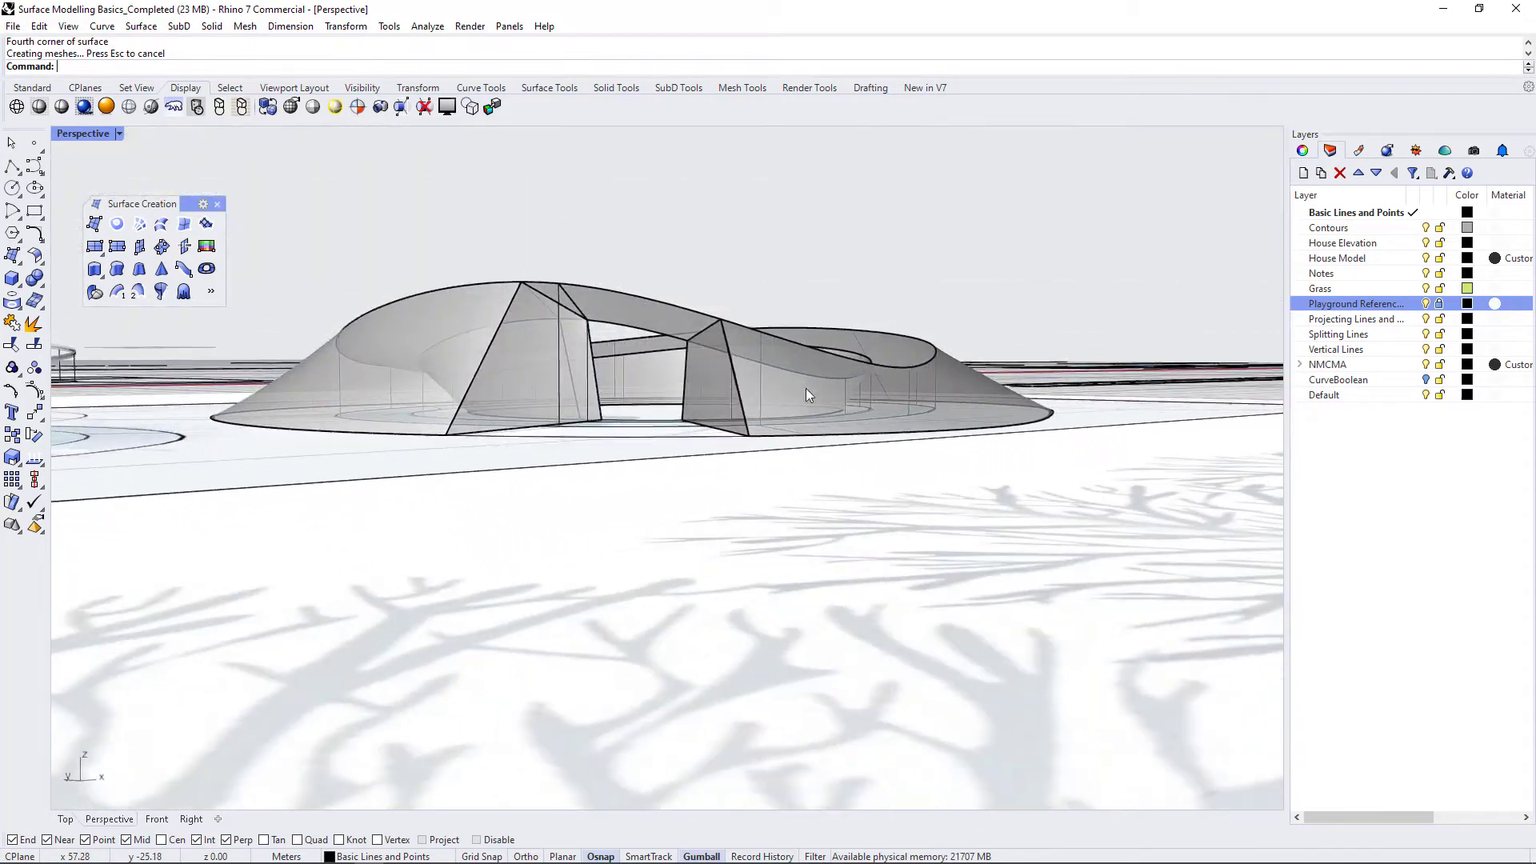
pyautogui.scroll(6, 613, 386)
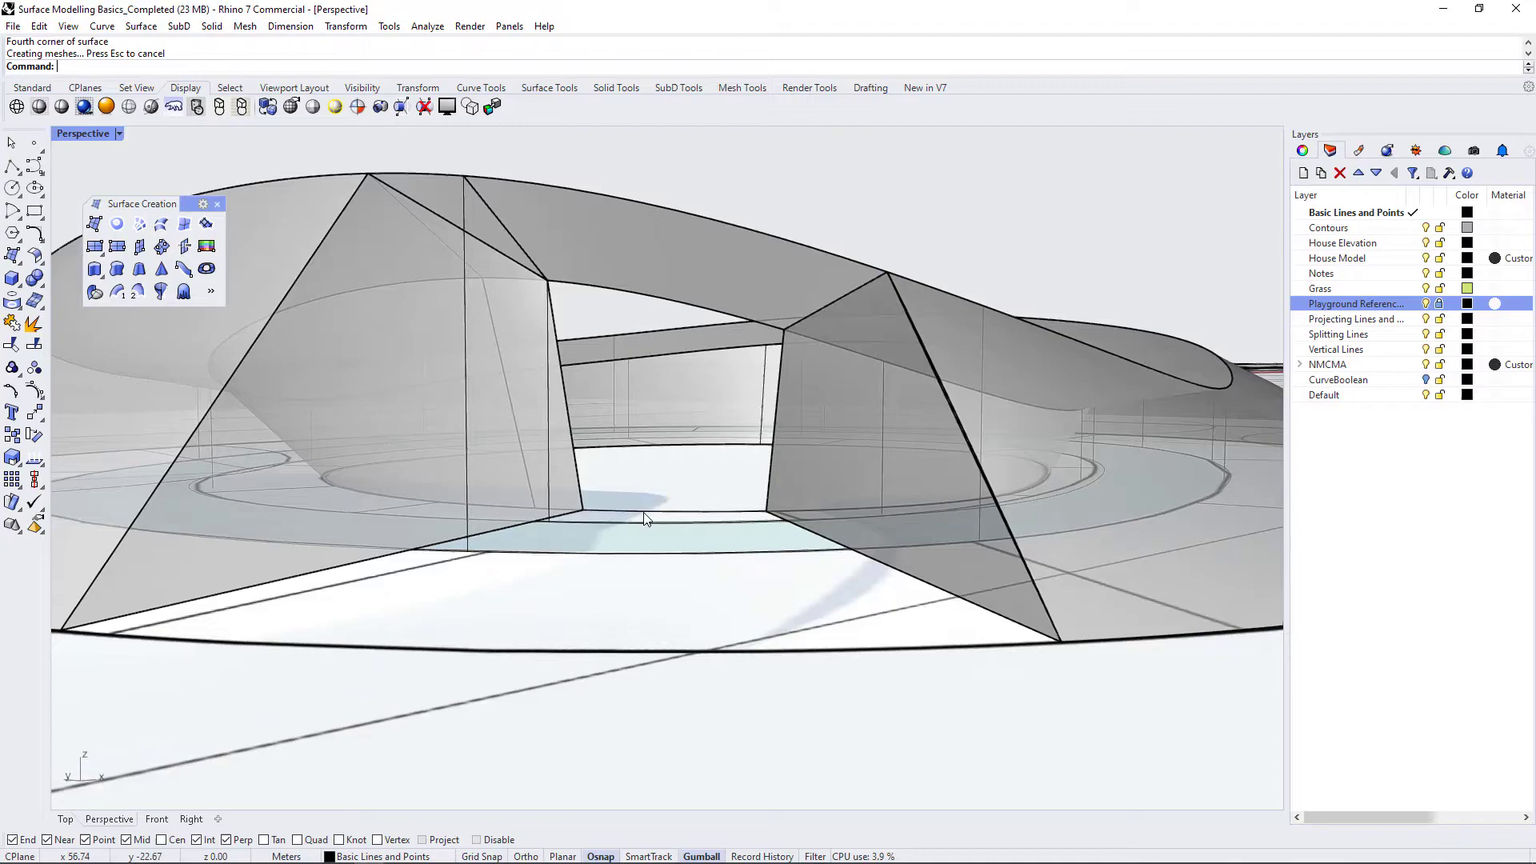
pyautogui.scroll(-5, 647, 519)
pyautogui.moveTo(647, 519); pyautogui.dragTo(627, 641, button='right')
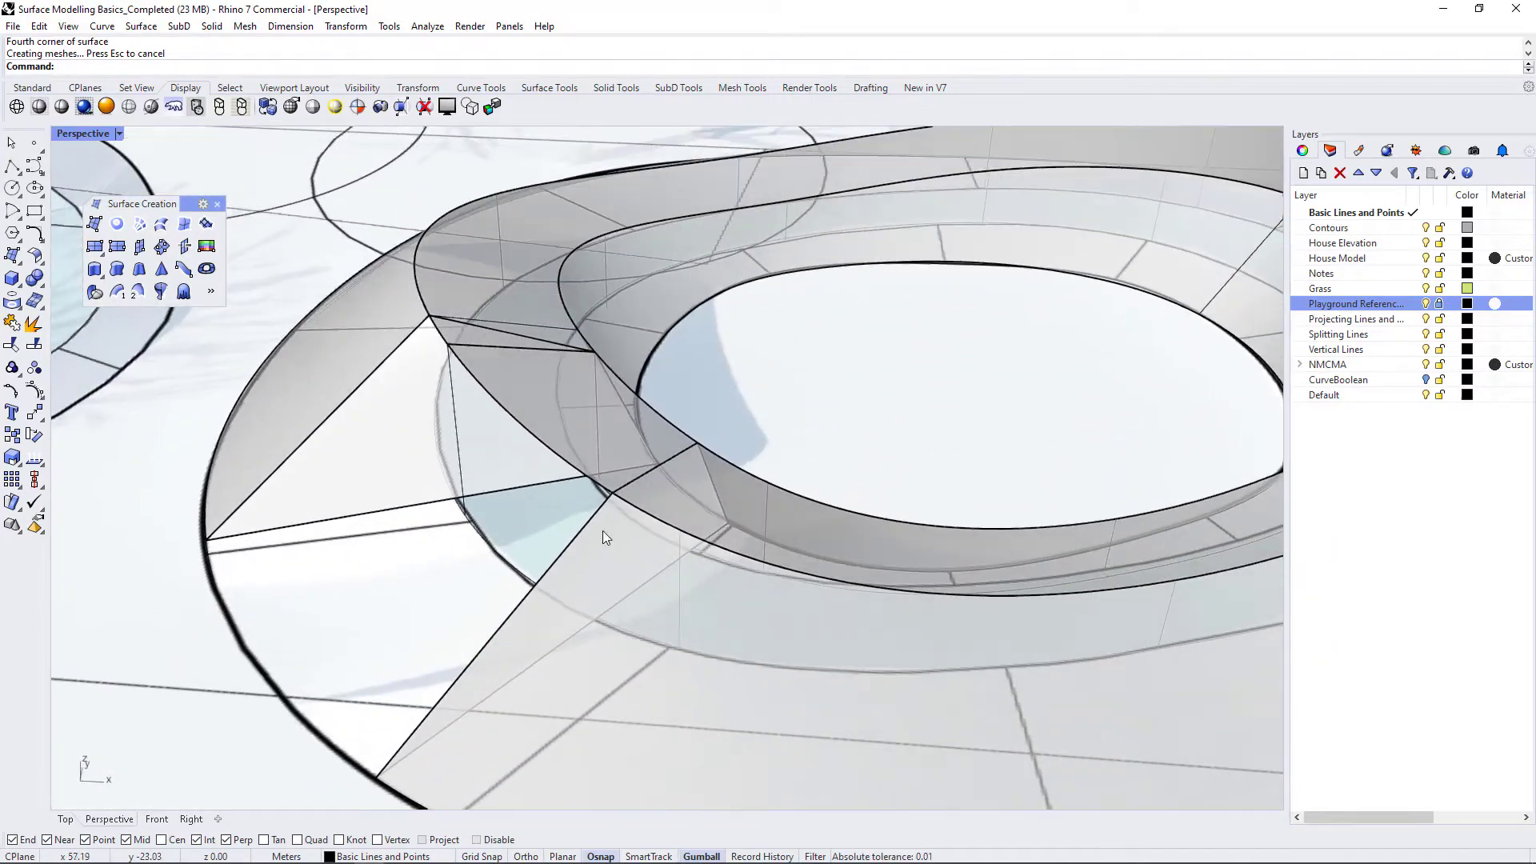
pyautogui.scroll(-8, 604, 531)
pyautogui.moveTo(618, 475); pyautogui.dragTo(637, 535, button='right')
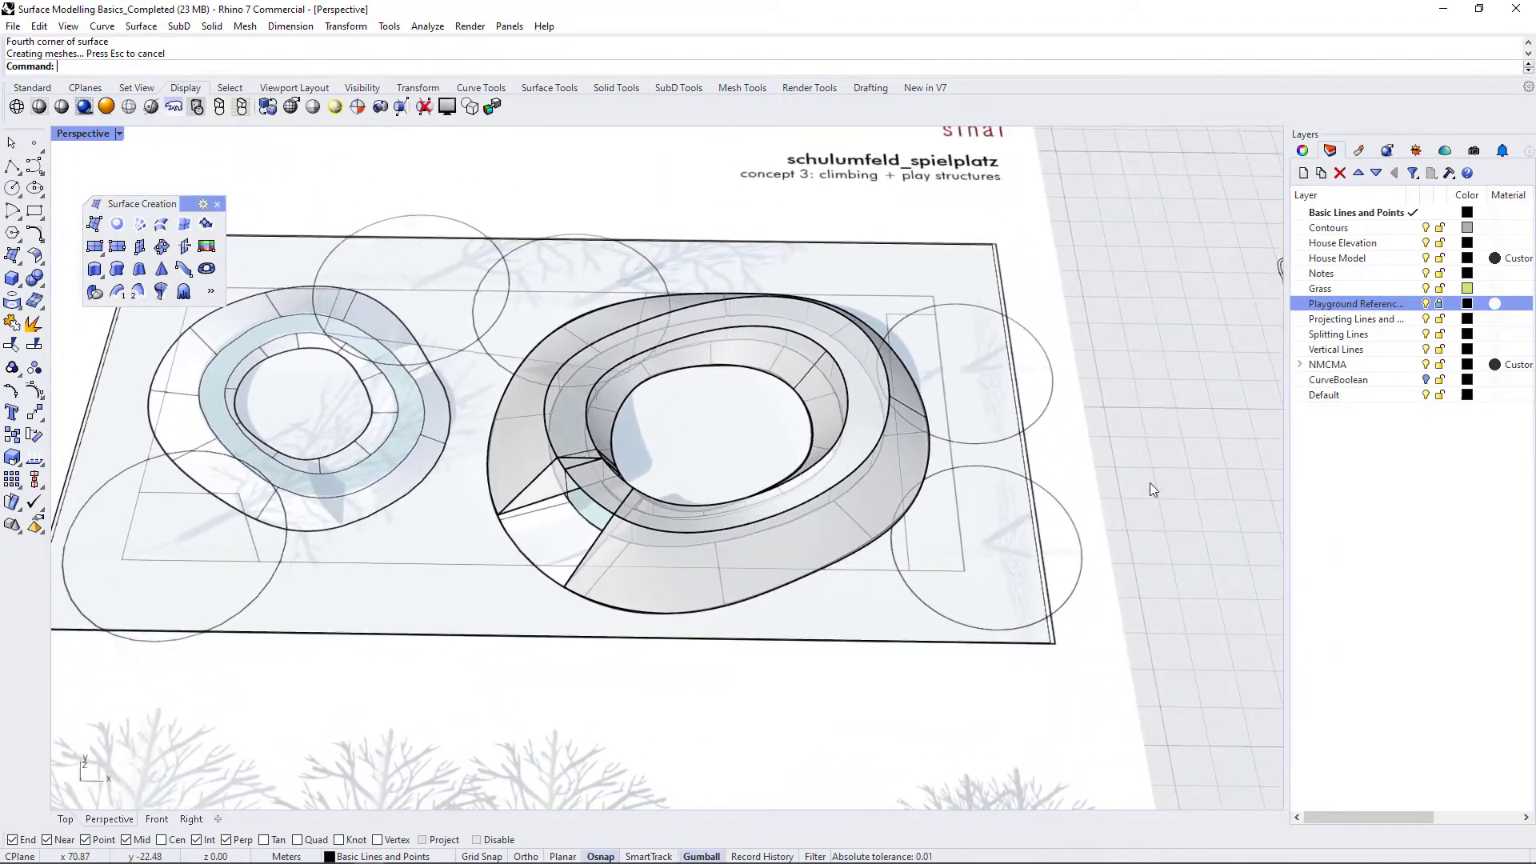
pyautogui.scroll(1, 732, 519)
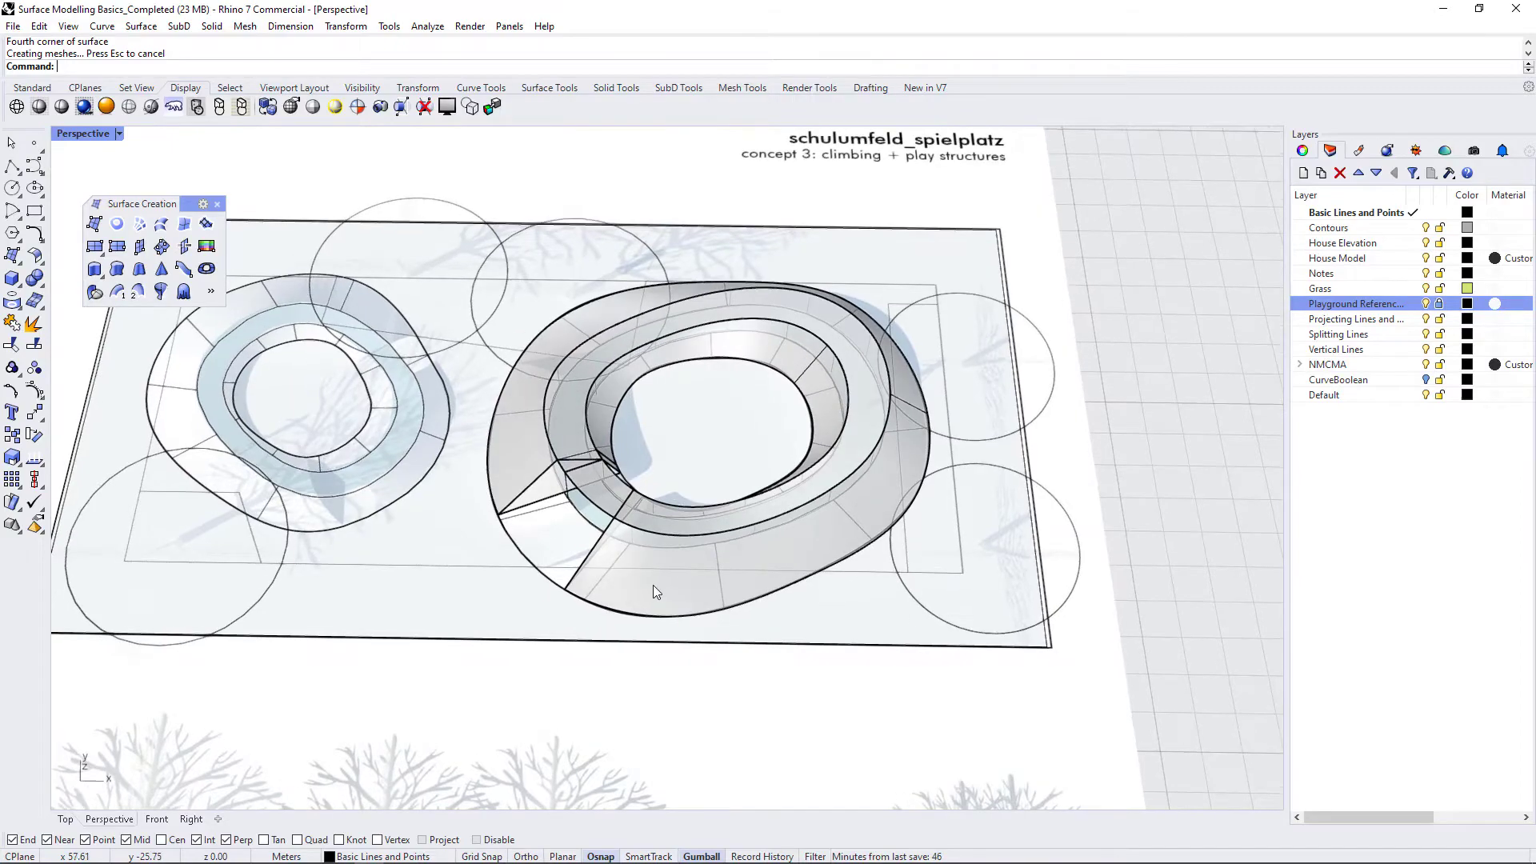
# Join the outer slope, inner slope, topper and both tunnel walls into one polysurface.
pyautogui.click(650, 589)
pyautogui.scroll(2, 543, 519)
pyautogui.scroll(6, 543, 512)
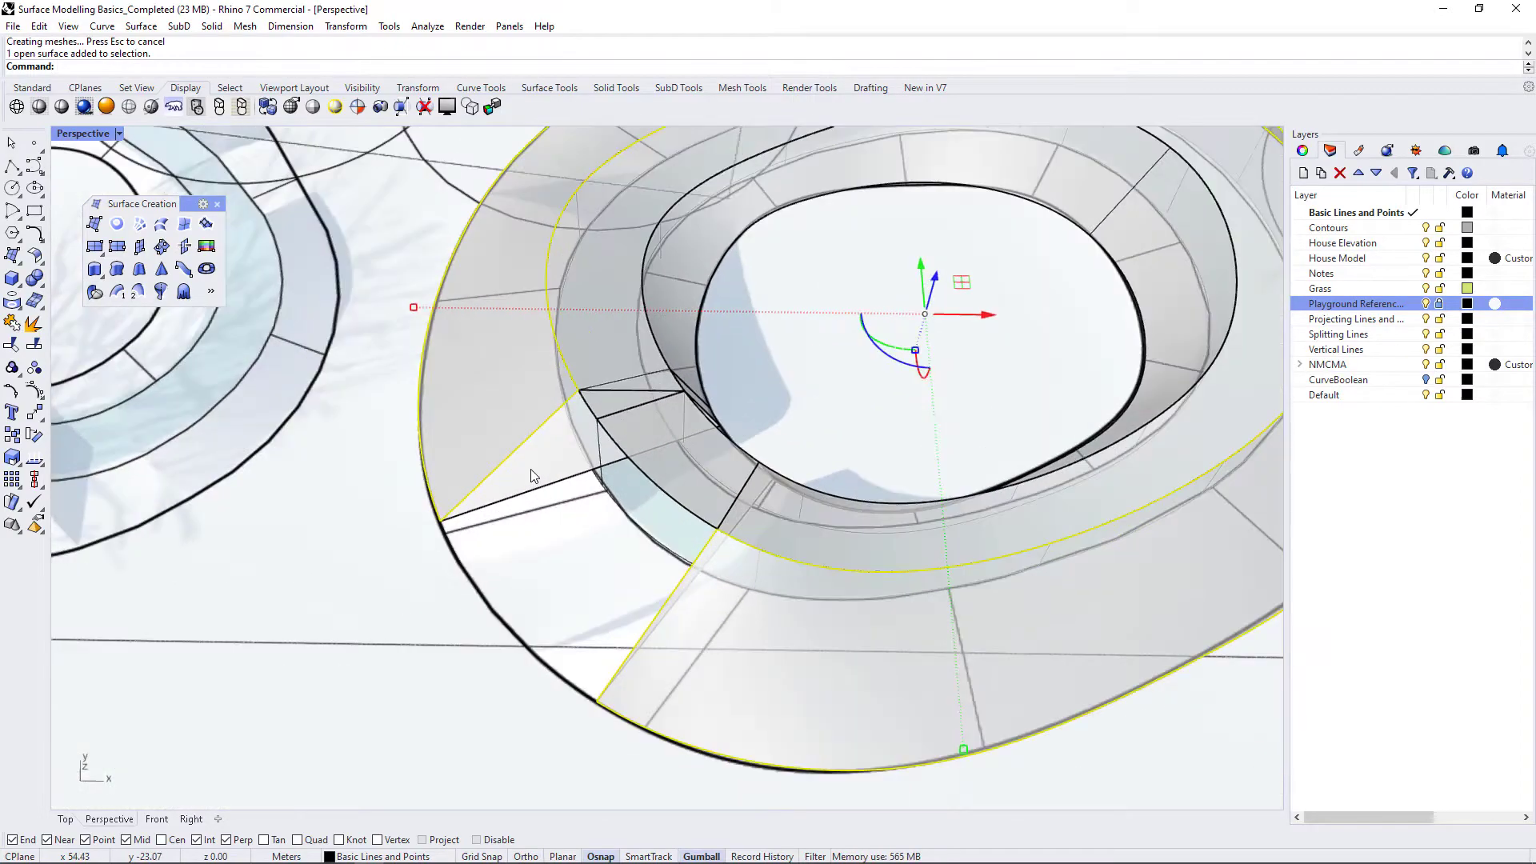
pyautogui.keyDown('shift'); pyautogui.click(531, 471); pyautogui.keyUp('shift')
pyautogui.moveTo(533, 473); pyautogui.dragTo(815, 559, button='right')
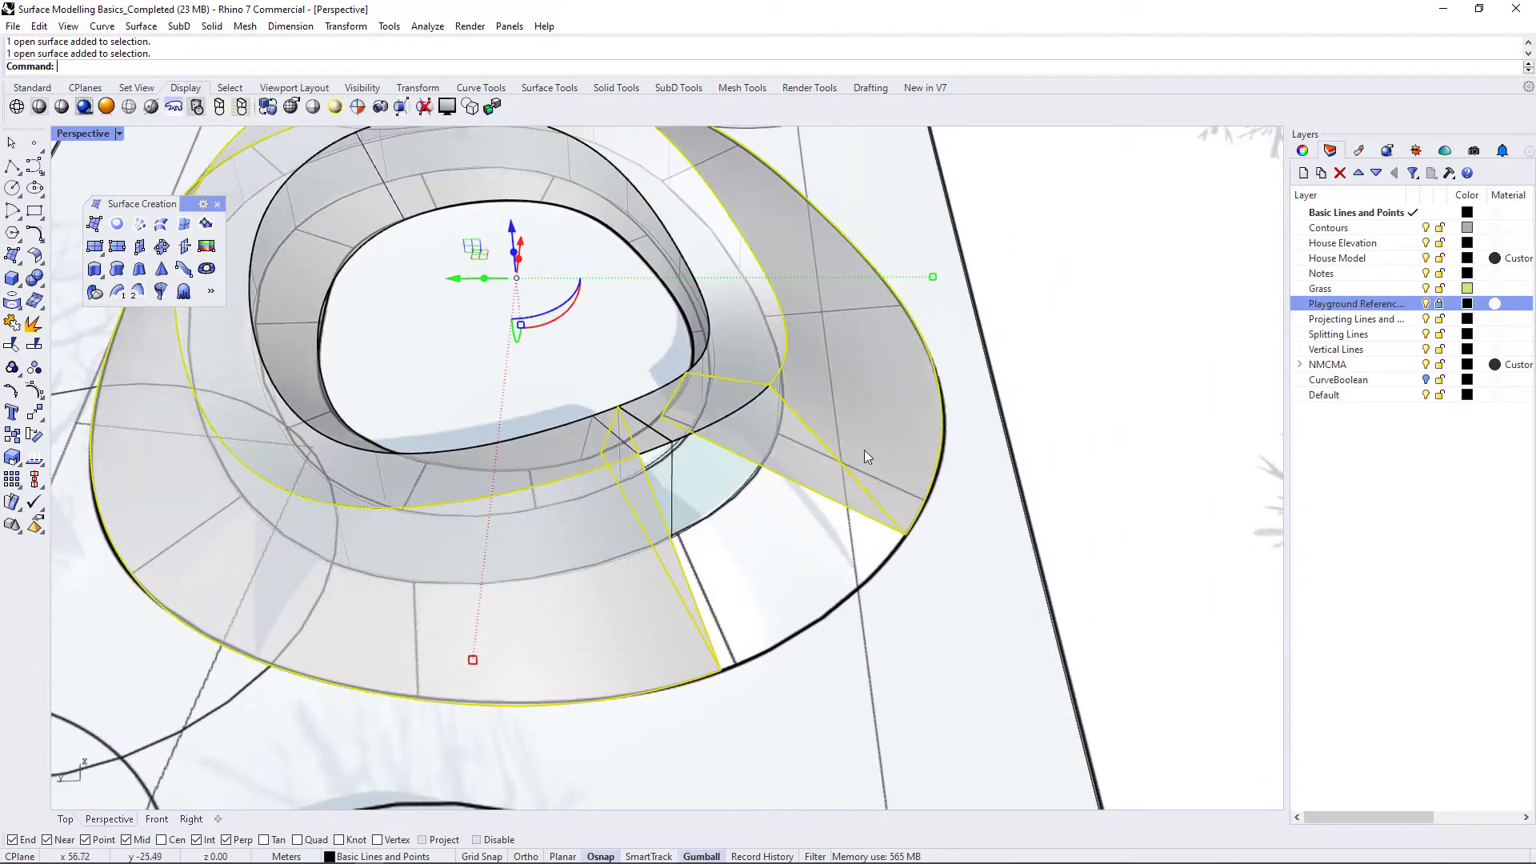
pyautogui.moveTo(864, 450); pyautogui.dragTo(792, 424, button='right')
pyautogui.keyDown('shift'); pyautogui.click(793, 425); pyautogui.keyUp('shift')
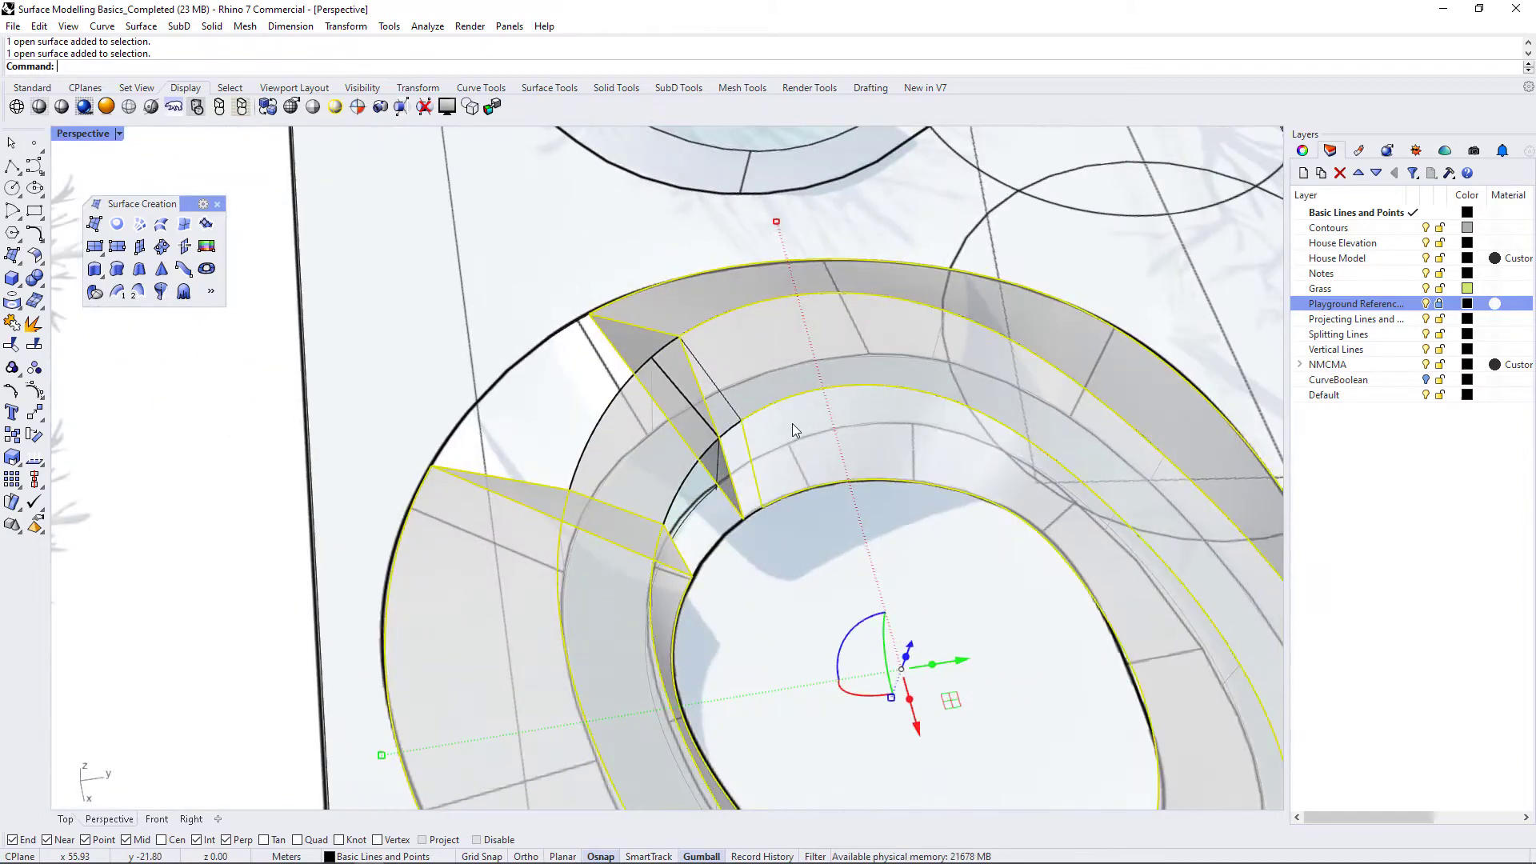
pyautogui.keyDown('shift'); pyautogui.click(745, 339); pyautogui.keyUp('shift')
pyautogui.scroll(-10, 533, 479)
pyautogui.moveTo(544, 480); pyautogui.dragTo(905, 555, button='right')
pyautogui.write('oin')
pyautogui.press('Return')
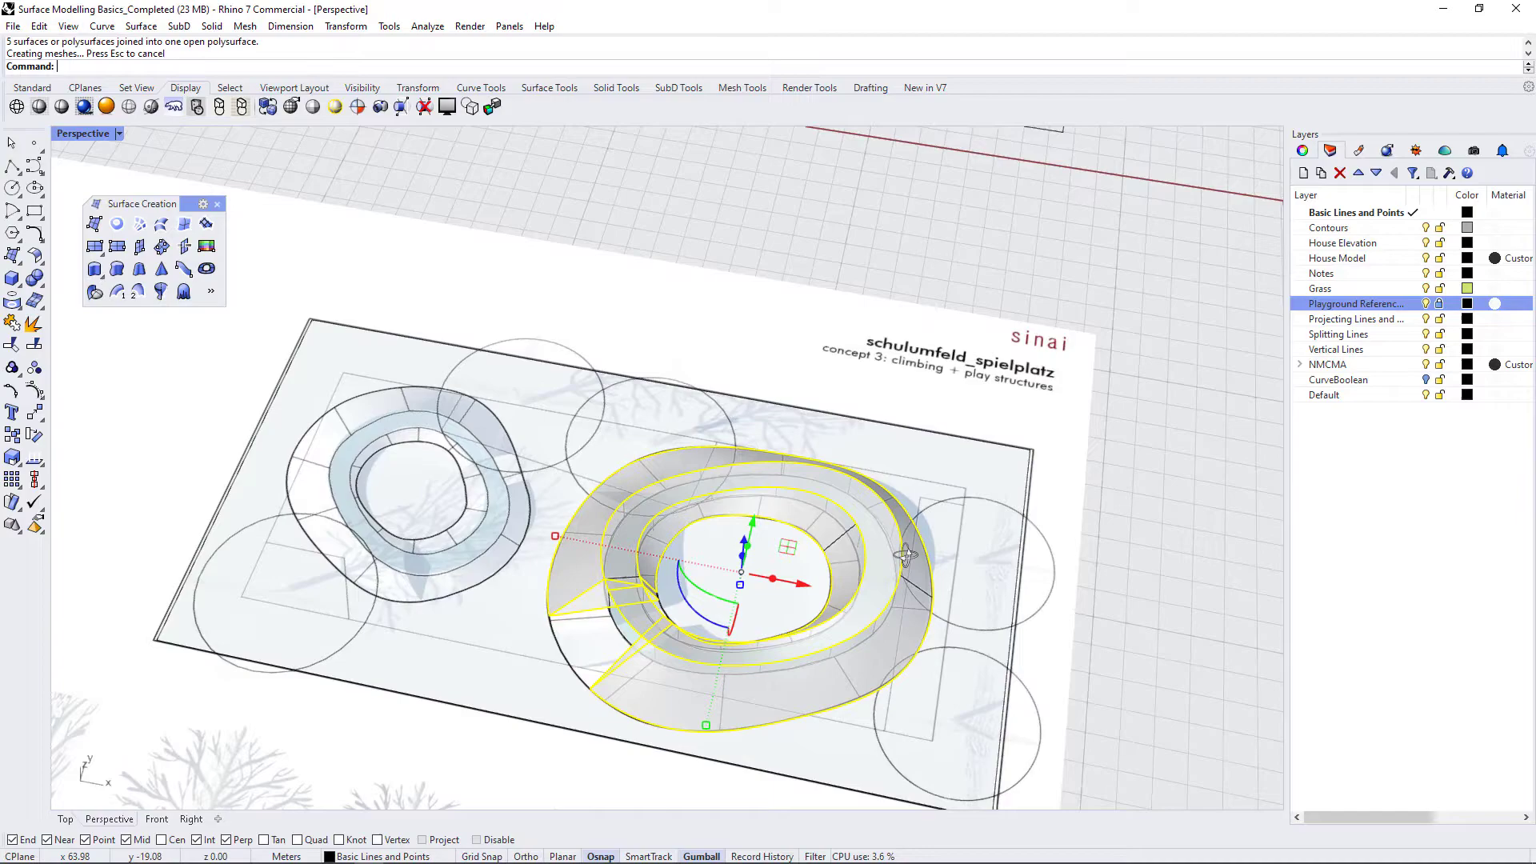
# Duplicate the joined landform along the X axis onto the smaller ring in the reference plan.
pyautogui.scroll(-3, 744, 503)
pyautogui.scroll(-3, 744, 502)
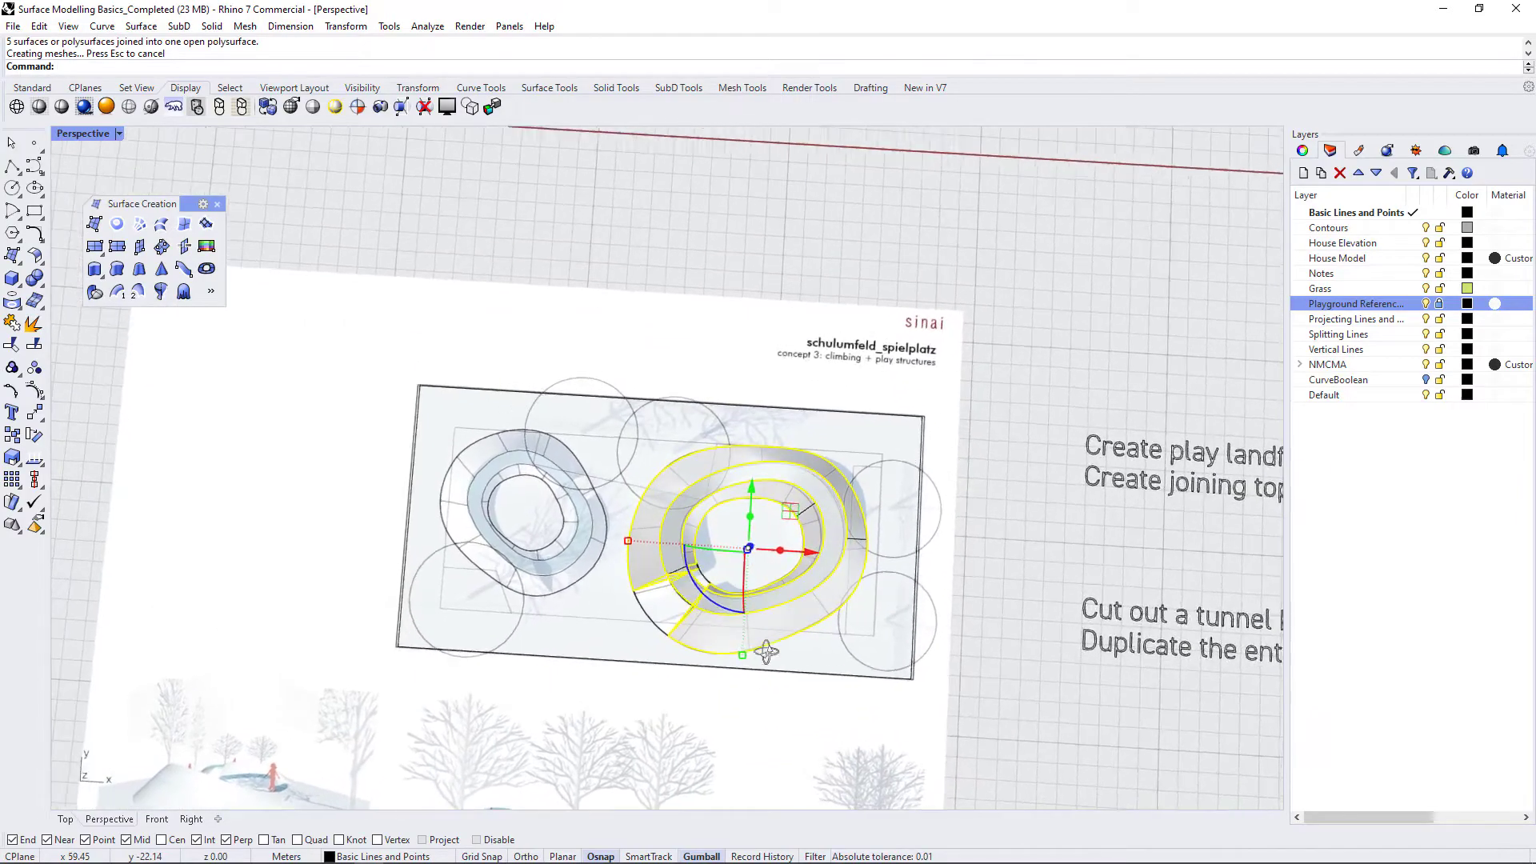
pyautogui.moveTo(760, 637); pyautogui.dragTo(777, 596, button='right')
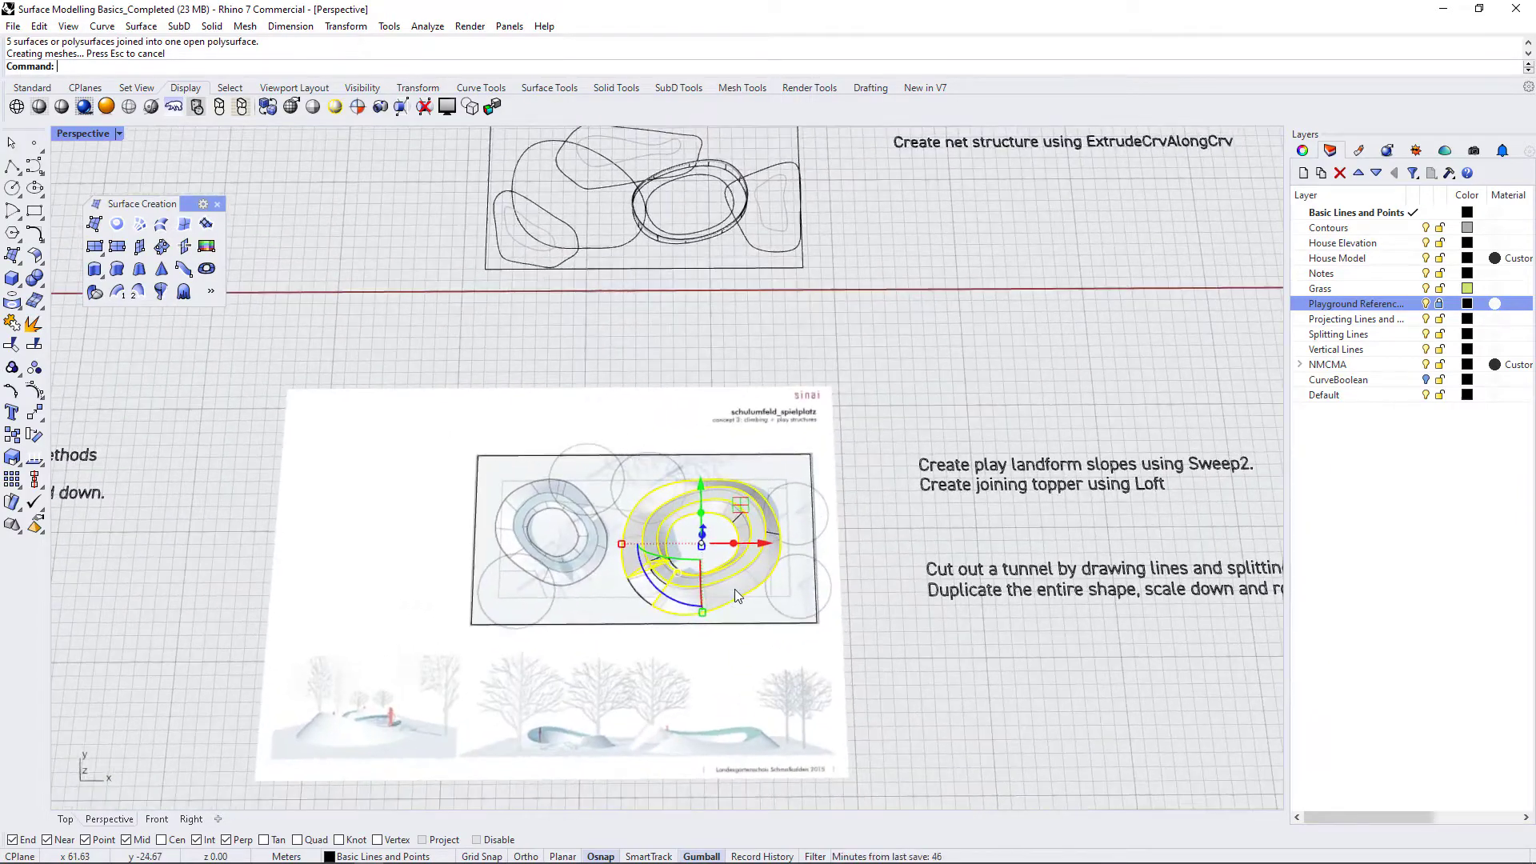
pyautogui.scroll(3, 734, 589)
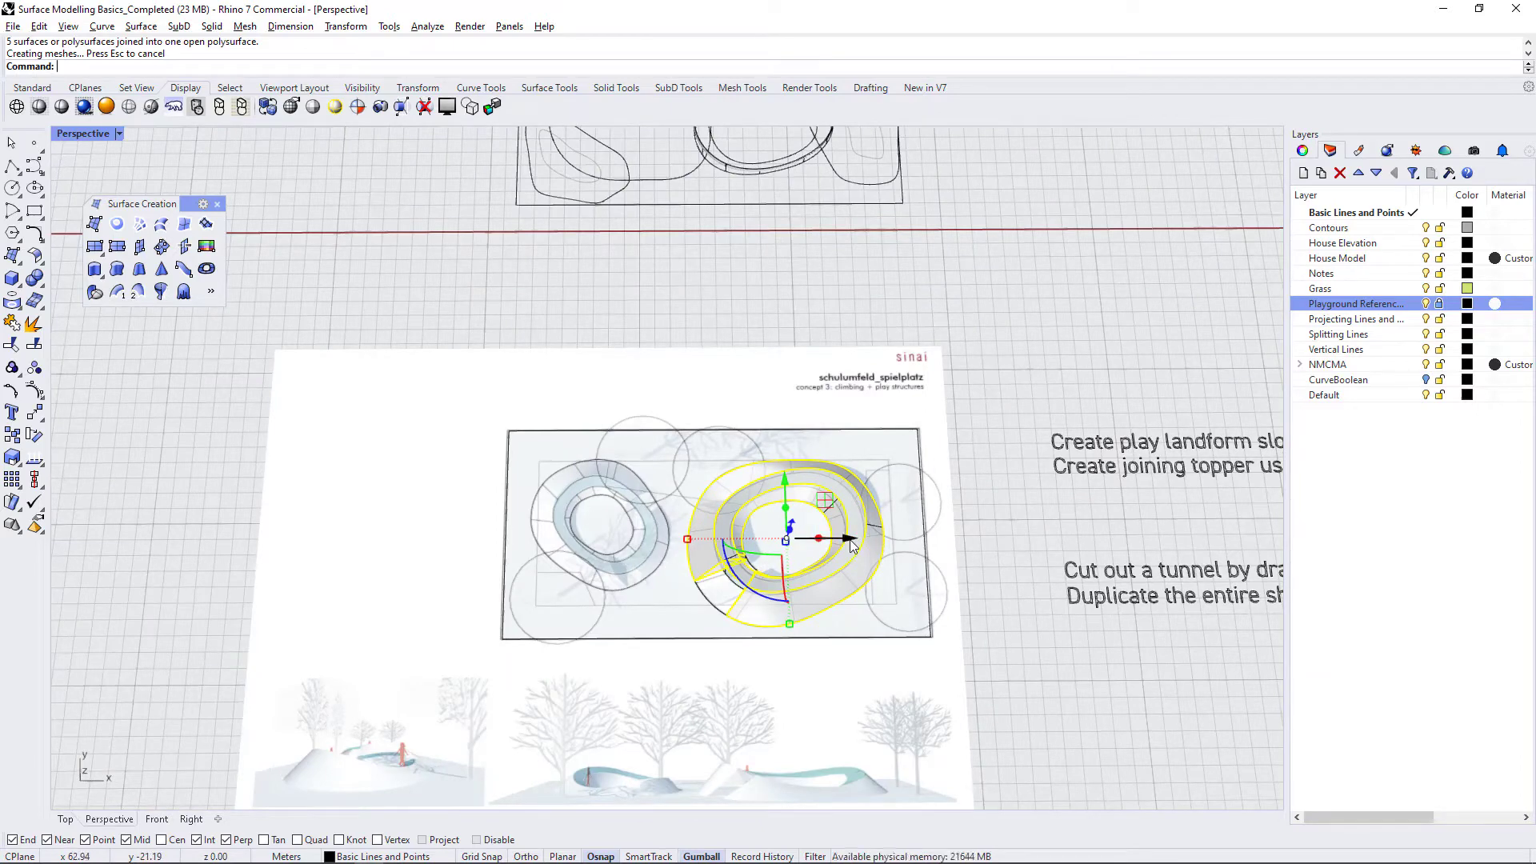
pyautogui.moveTo(853, 539); pyautogui.dragTo(637, 537)
pyautogui.press('alt')
# Rotate the duplicated landform in plan and scale it down uniformly towards the smaller ring's size.
pyautogui.moveTo(625, 567); pyautogui.dragTo(531, 569, button='right')
pyautogui.scroll(8, 530, 503)
pyautogui.moveTo(490, 491); pyautogui.dragTo(483, 427)
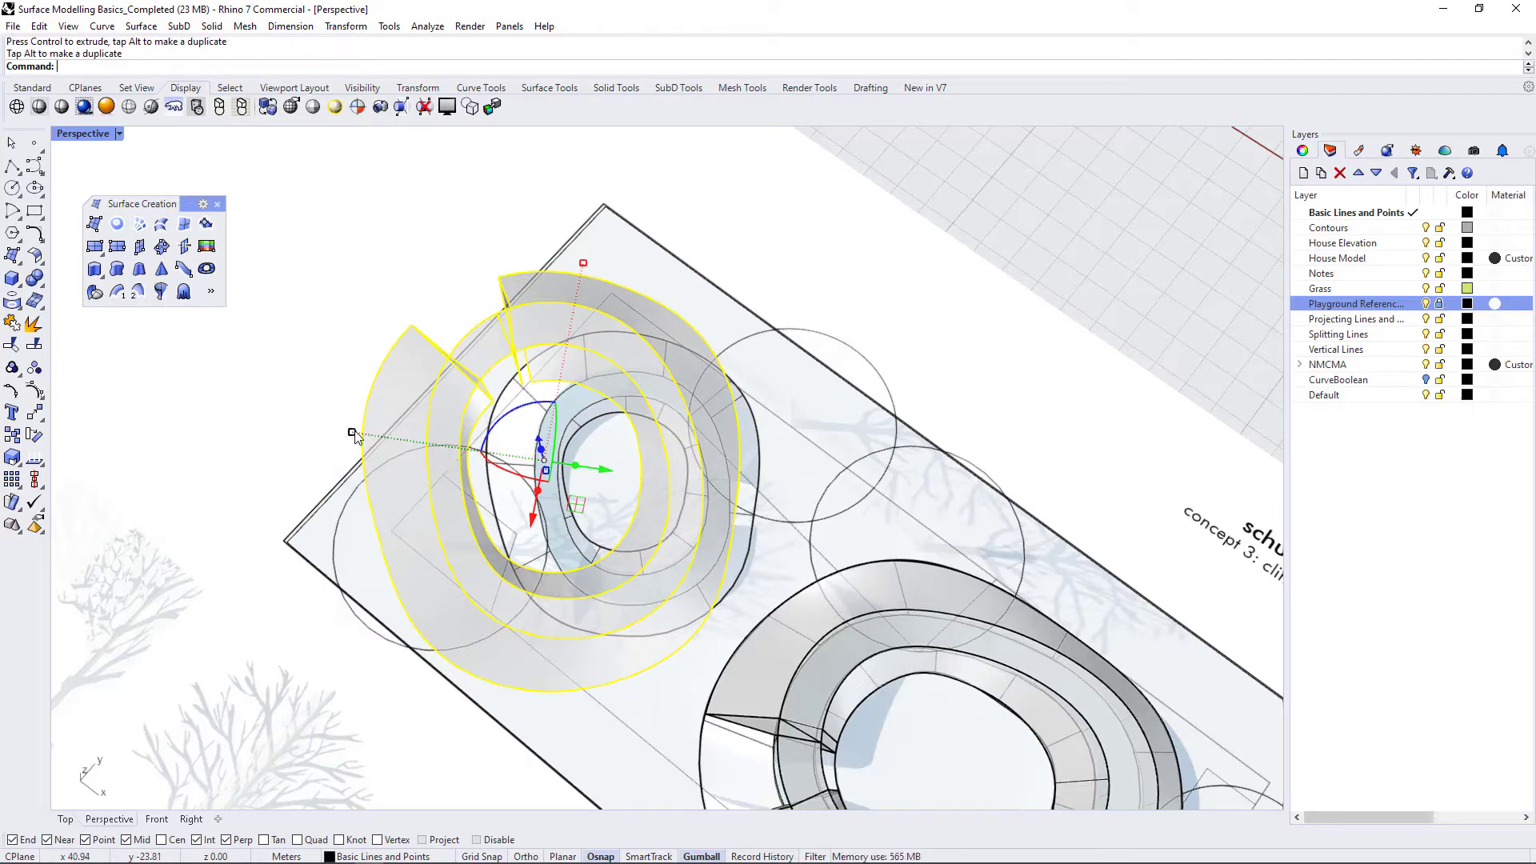
pyautogui.moveTo(353, 436); pyautogui.dragTo(412, 441)
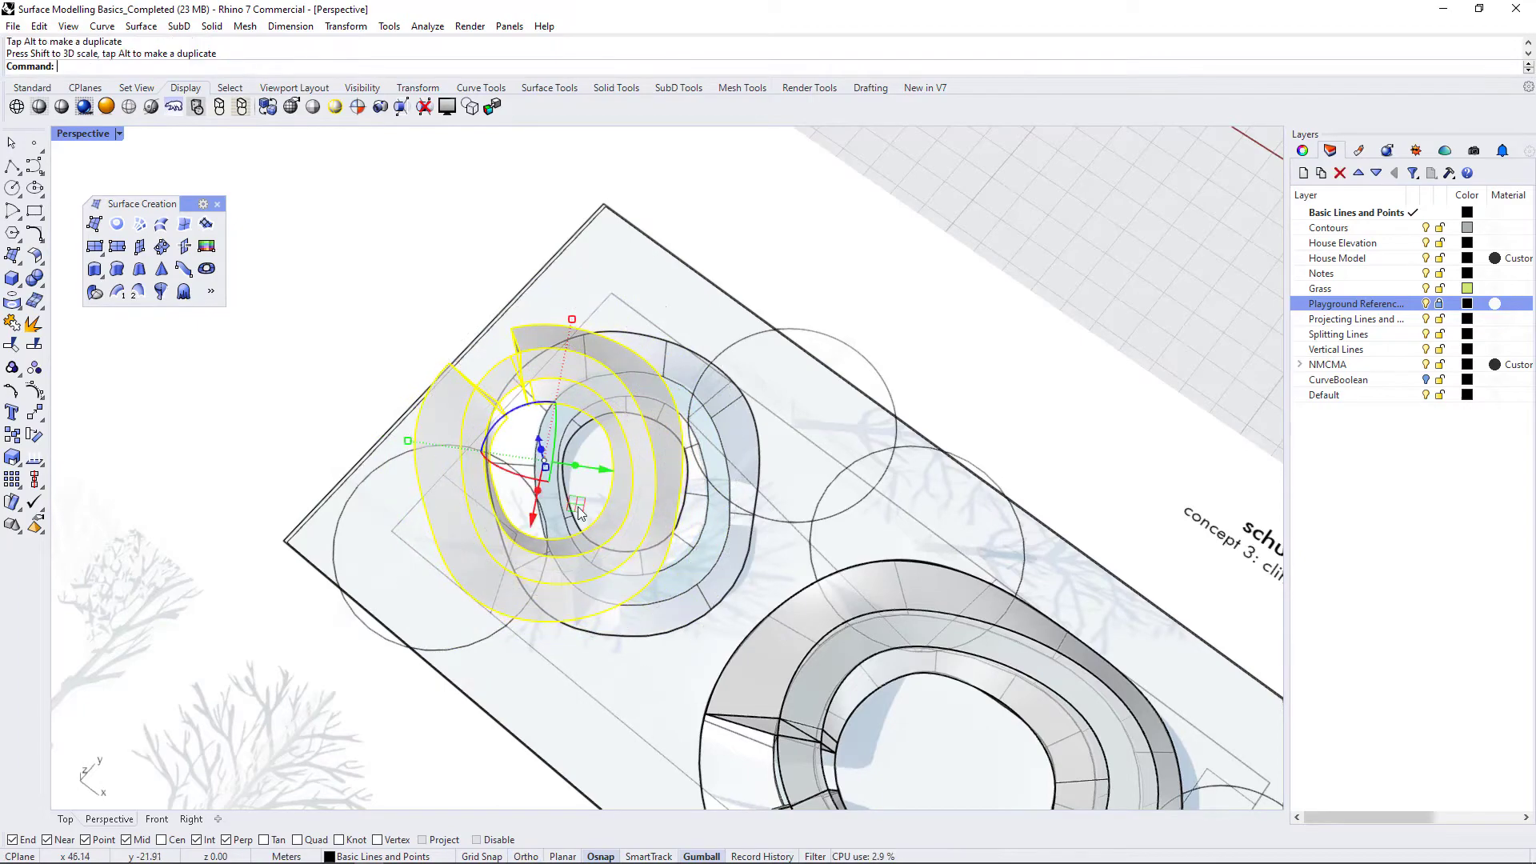
# Move the duplicated landform so that its outer edge meets the smaller ring's outer outline in the reference plan.
pyautogui.moveTo(578, 509); pyautogui.dragTo(754, 582, button='right')
pyautogui.scroll(6, 749, 609)
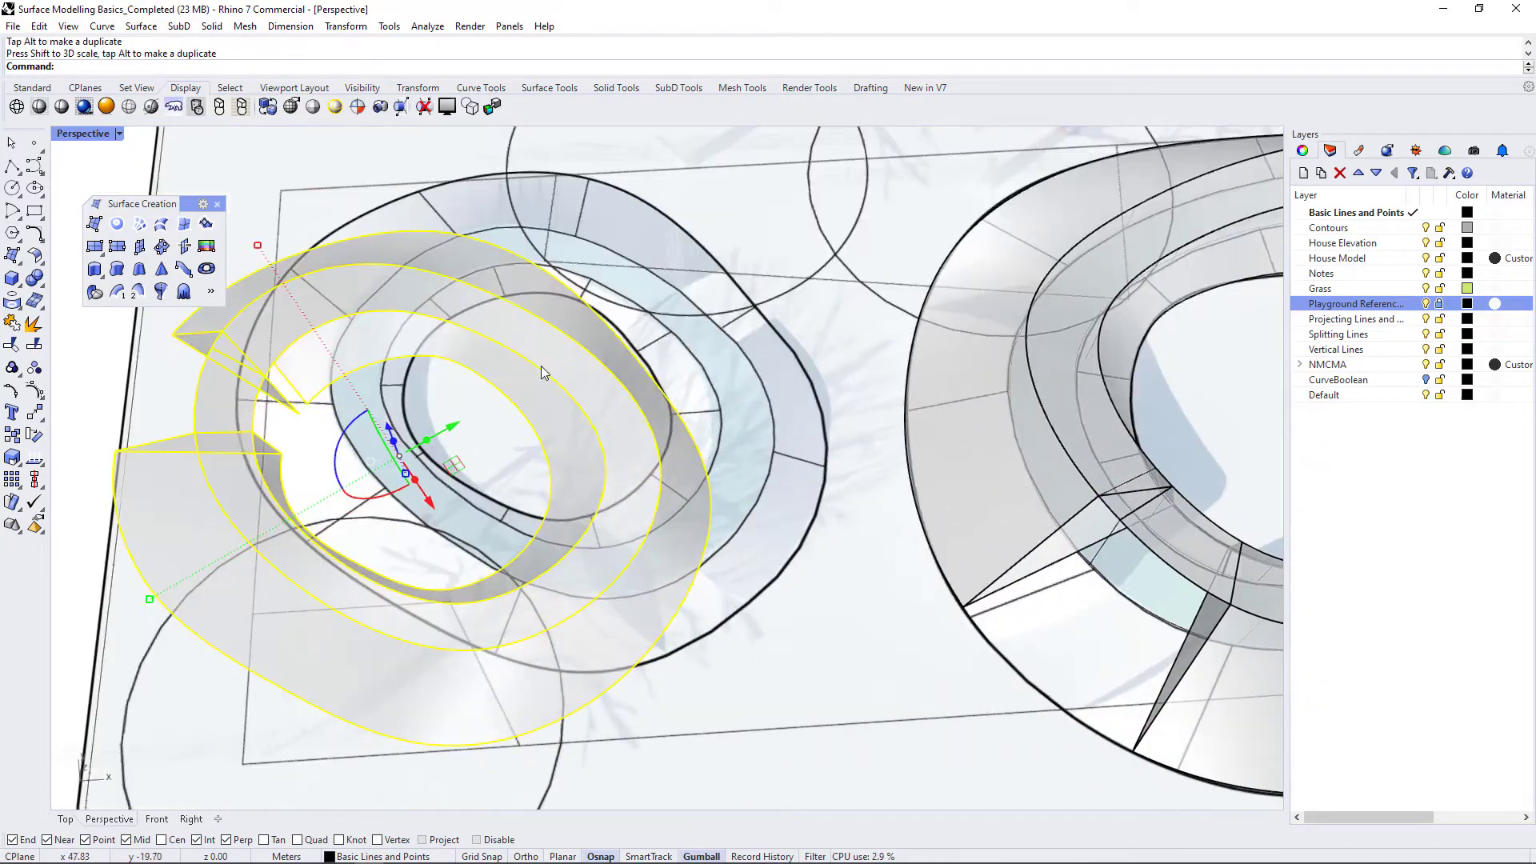
pyautogui.moveTo(780, 528); pyautogui.dragTo(806, 517, button='right')
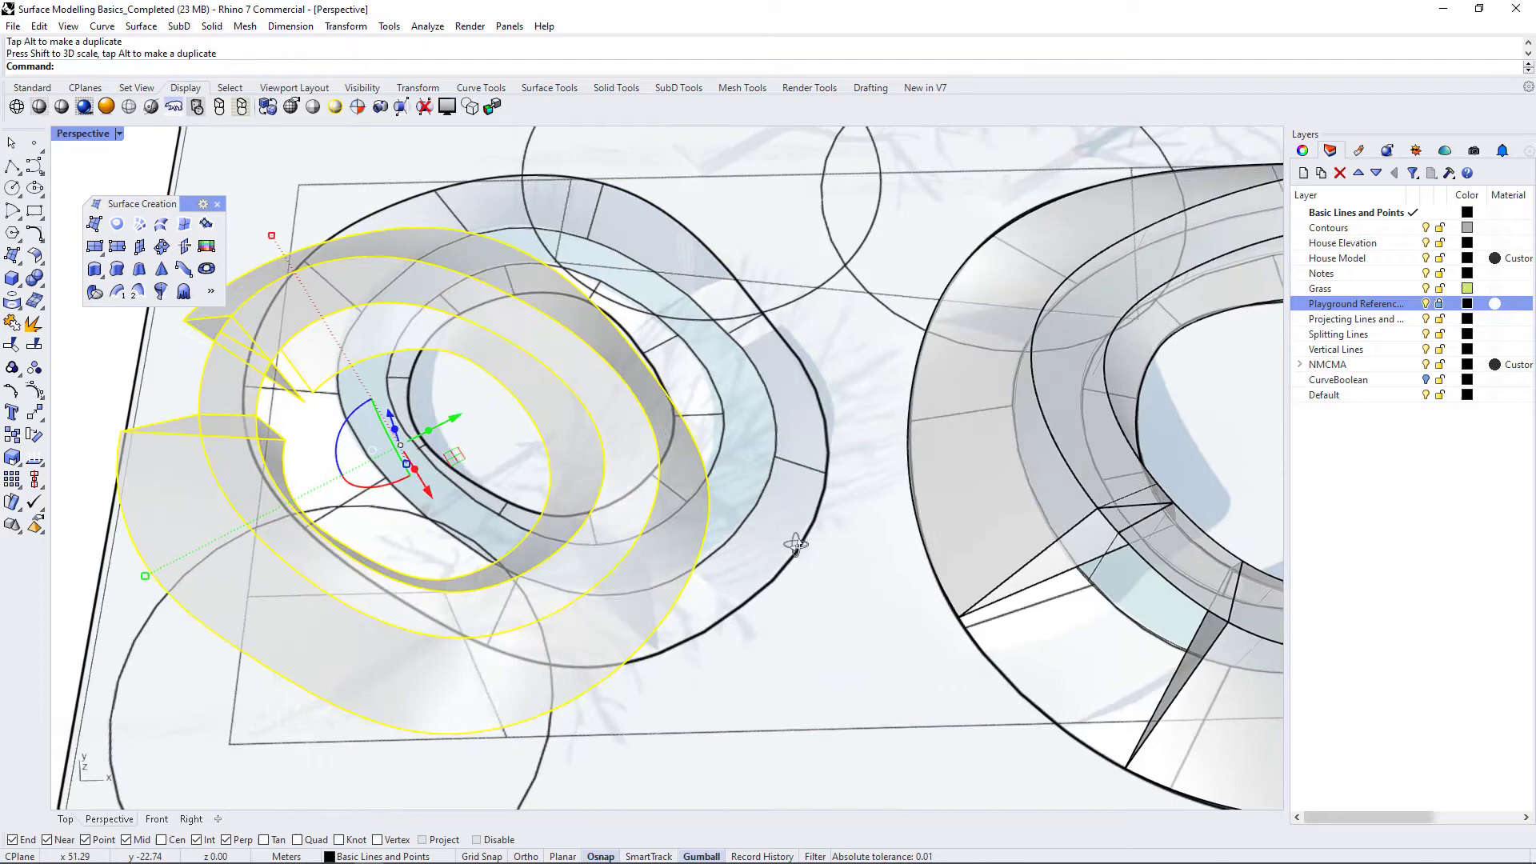
pyautogui.moveTo(796, 544); pyautogui.dragTo(715, 560, button='right')
pyautogui.write('M')
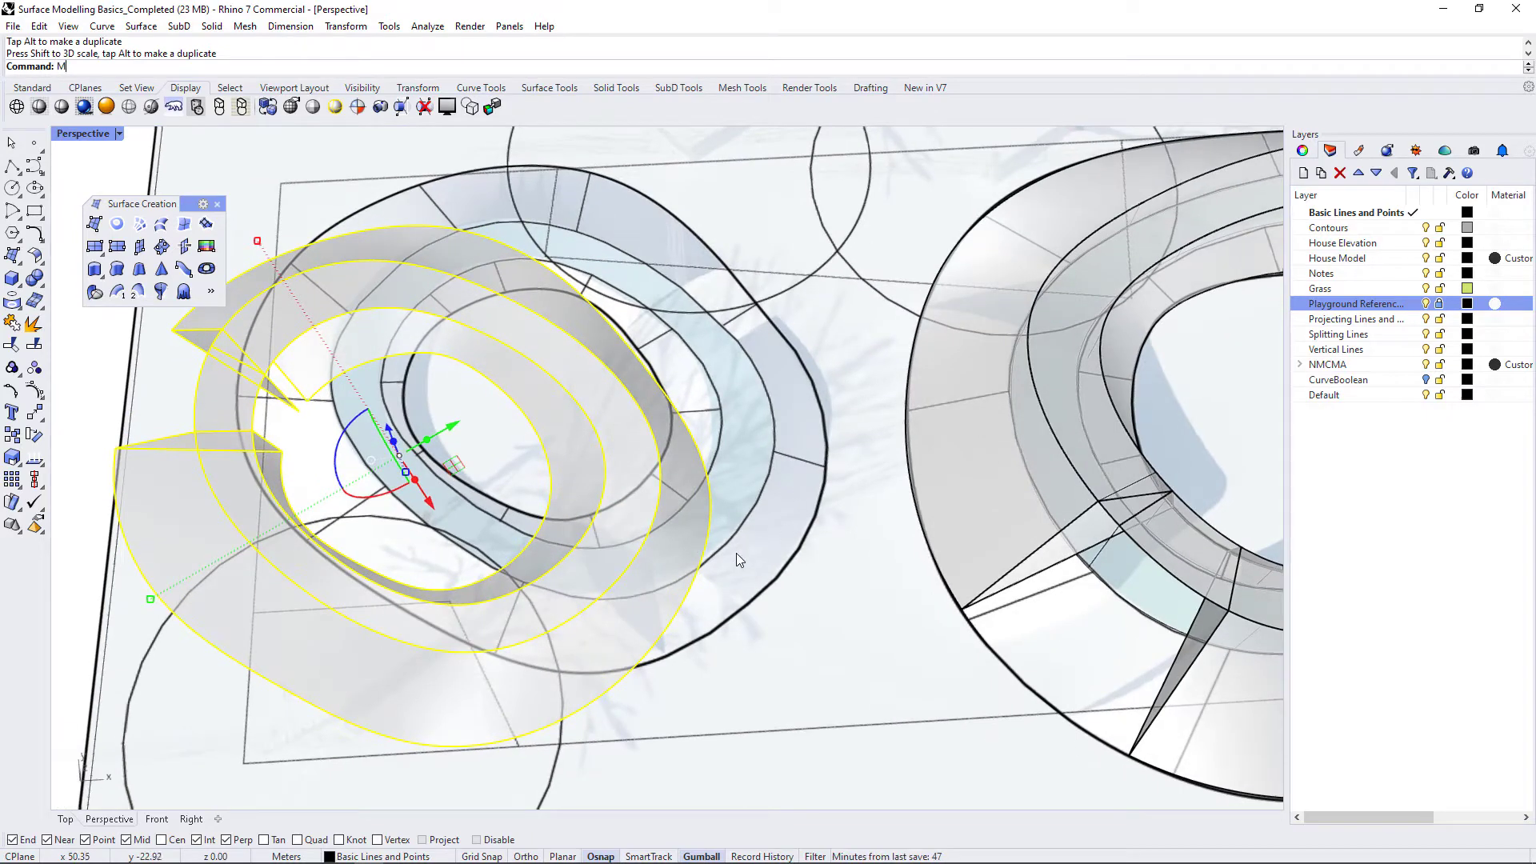
pyautogui.press('Return')
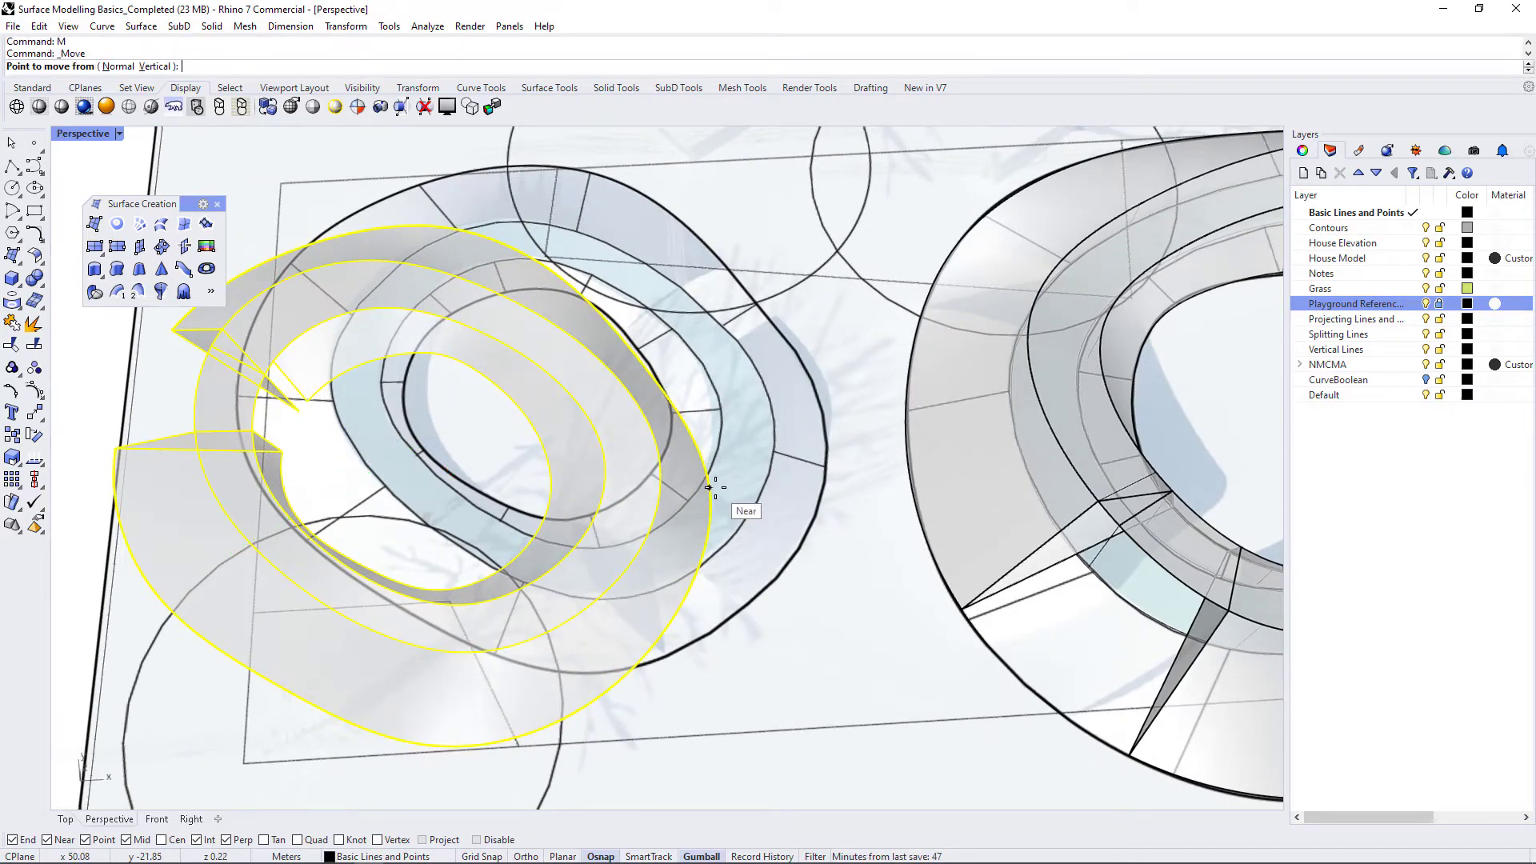
pyautogui.click(711, 499)
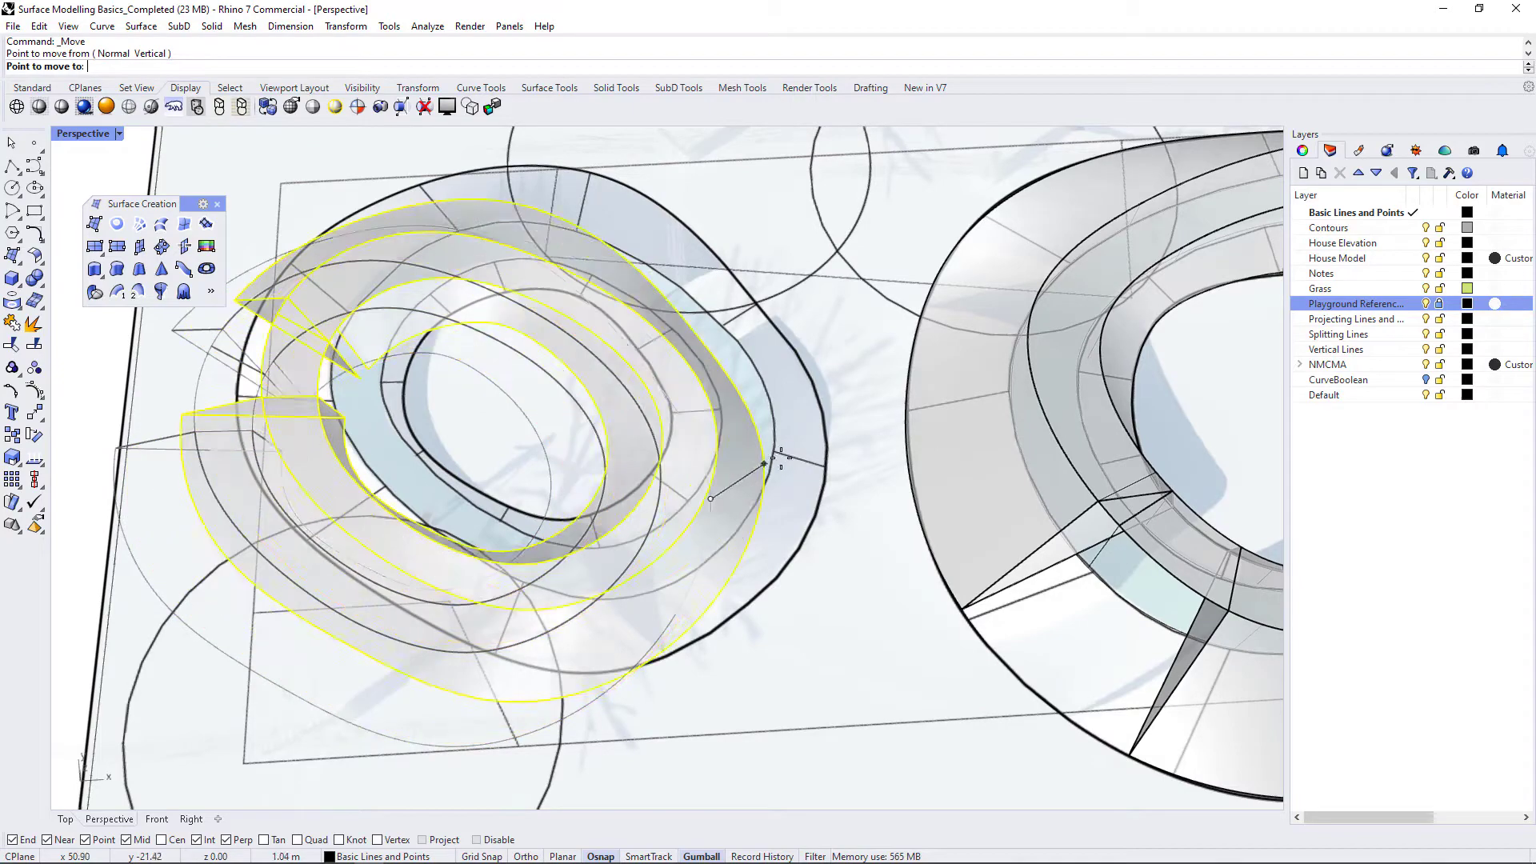
pyautogui.click(825, 433)
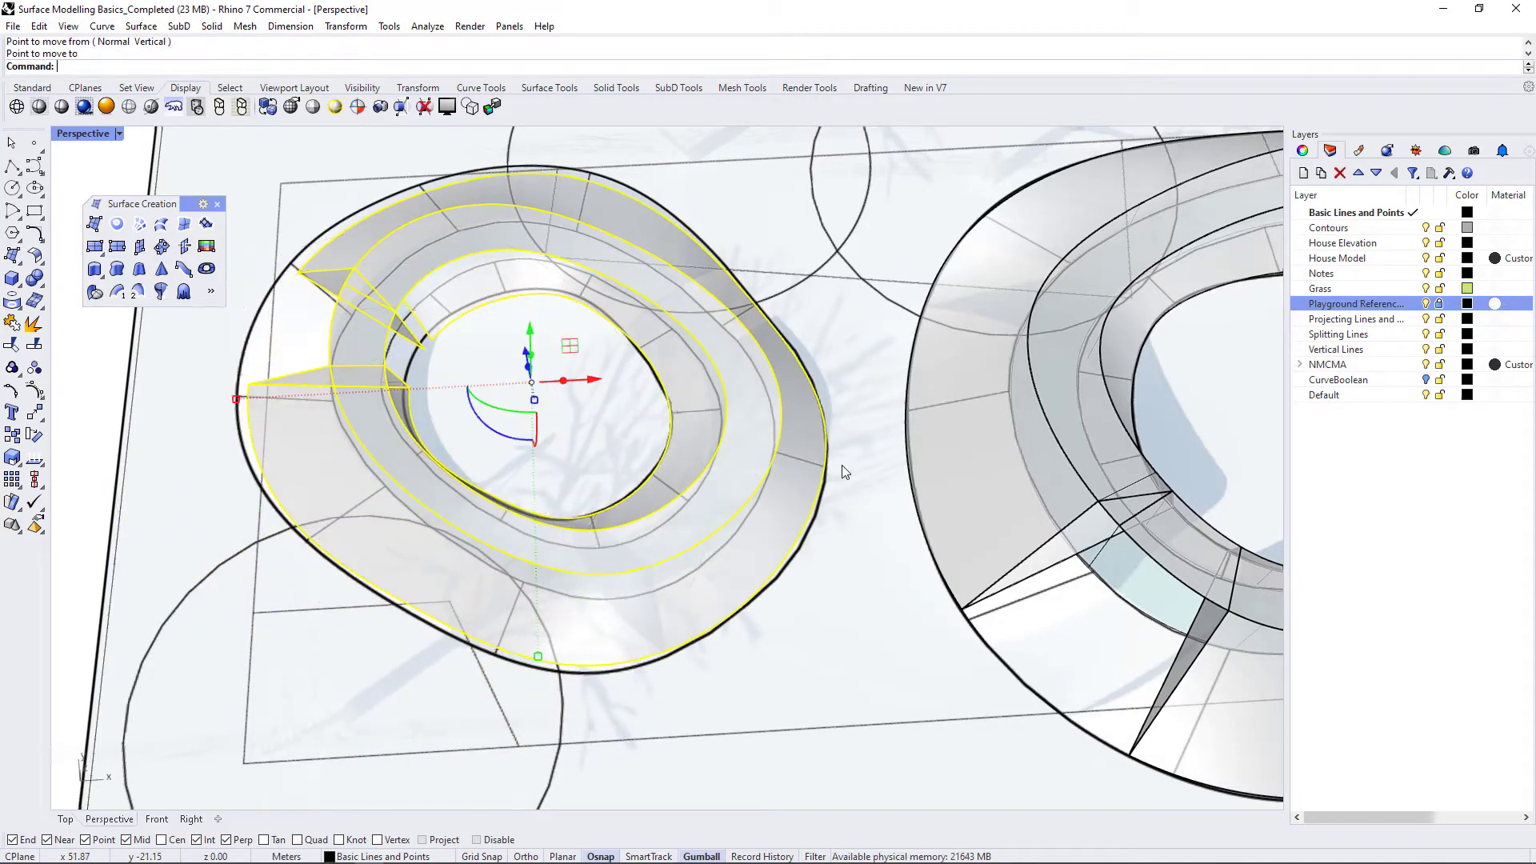
# Scale the duplicate from the snapped outer edge point, using its opposite edge as reference, to meet the smaller ring's outline.
pyautogui.scroll(-4, 830, 584)
pyautogui.moveTo(833, 604); pyautogui.dragTo(858, 560, button='right')
pyautogui.scroll(8, 781, 550)
pyautogui.scroll(-6, 844, 608)
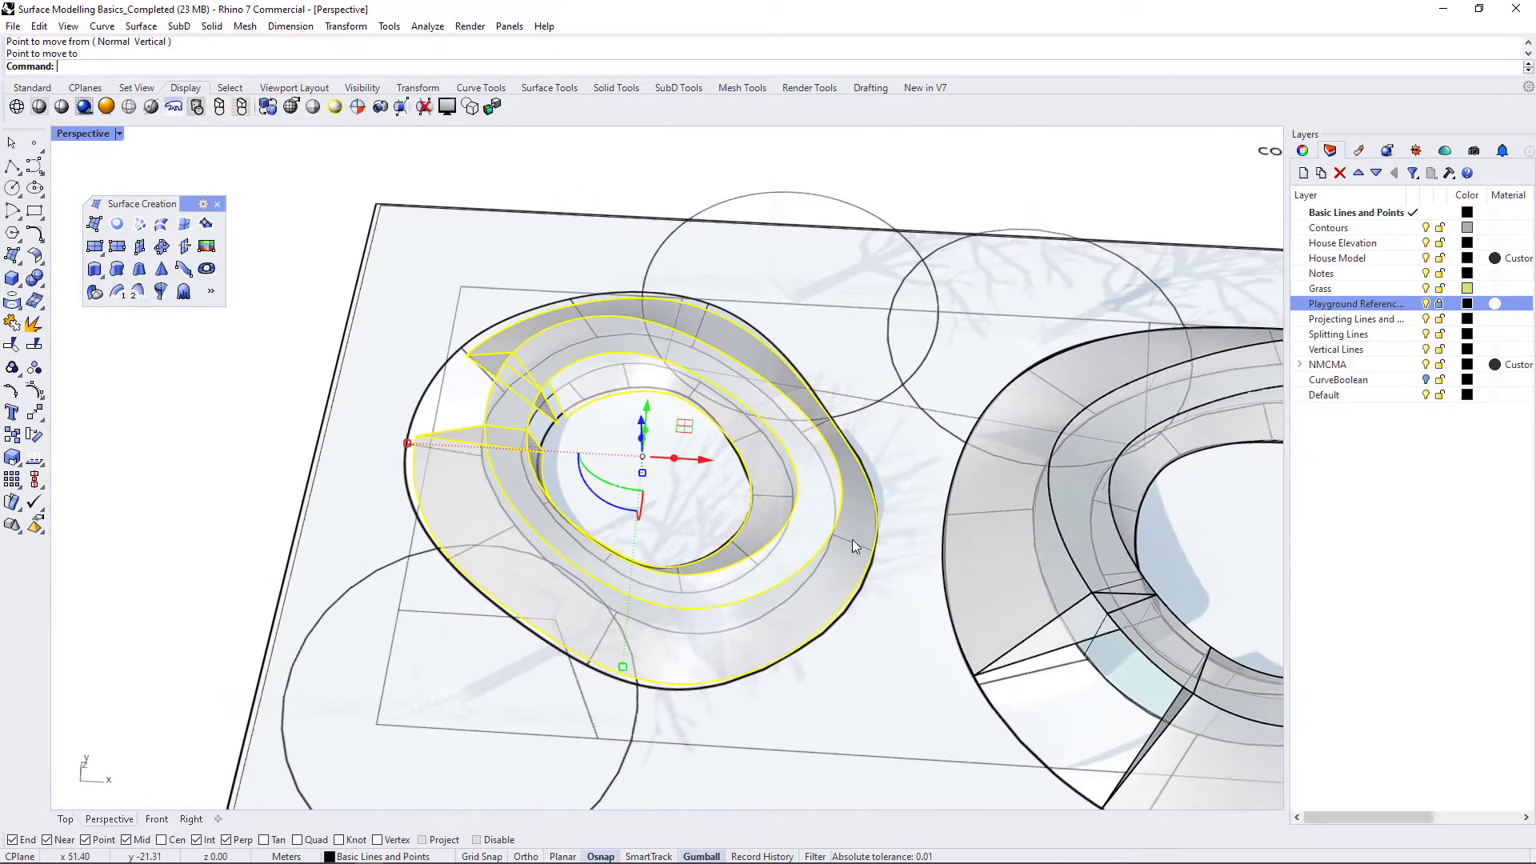
pyautogui.press('Return')
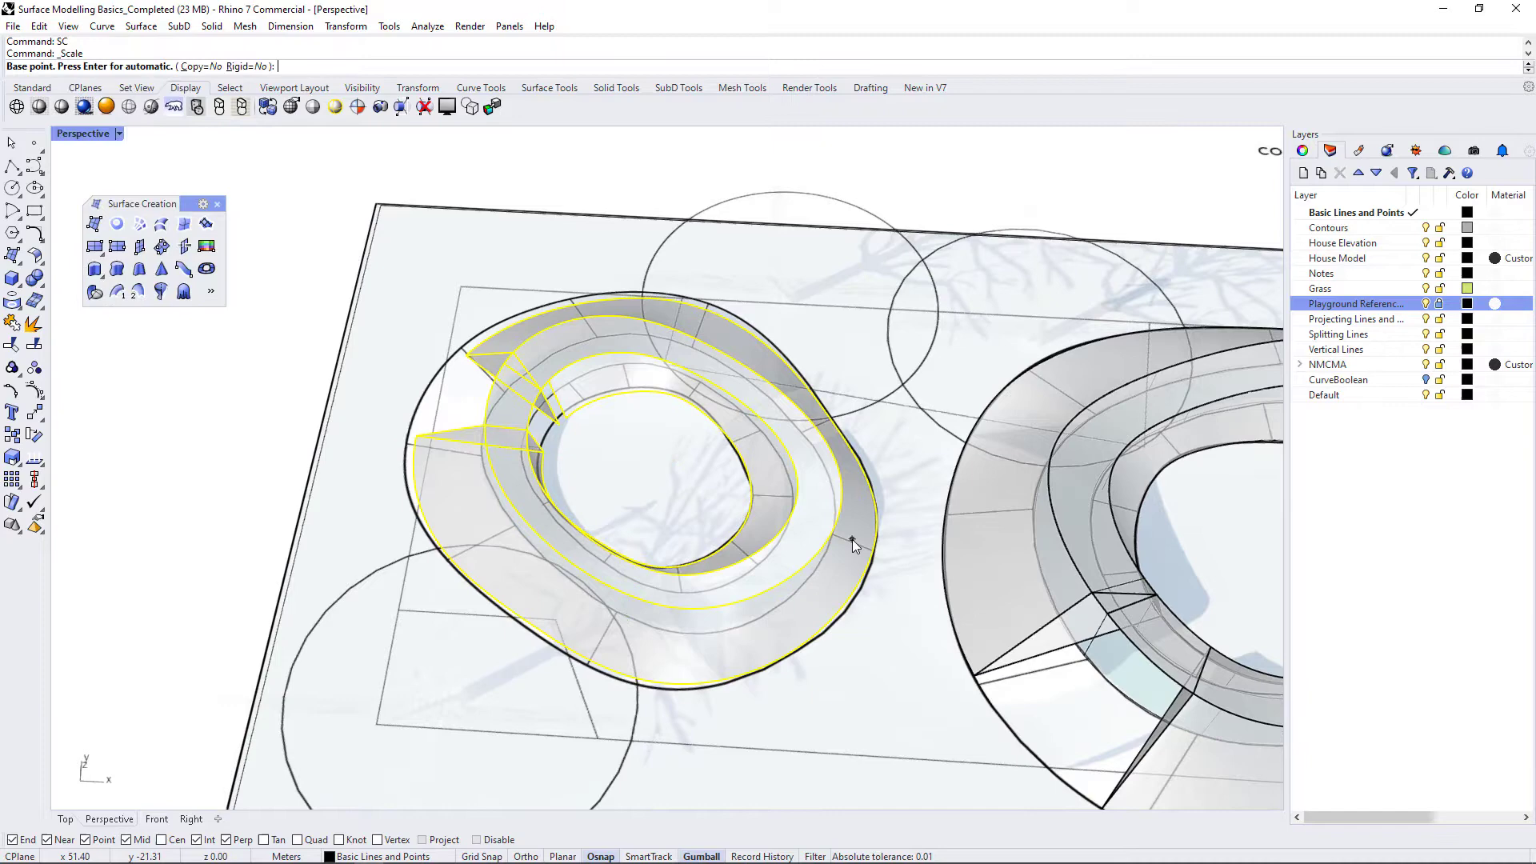
pyautogui.click(876, 522)
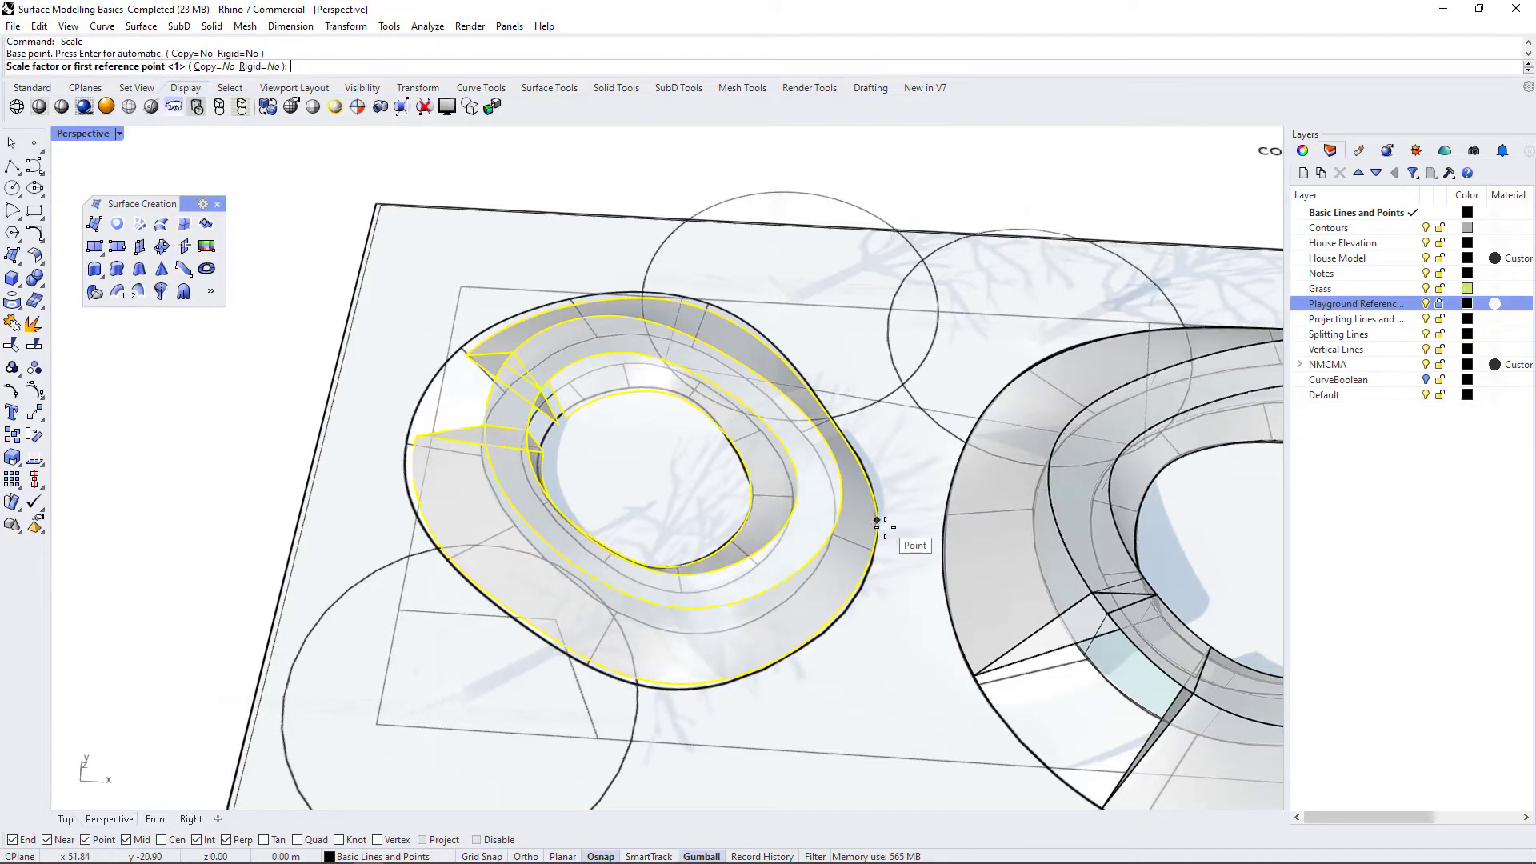
pyautogui.scroll(5, 357, 448)
pyautogui.click(485, 448)
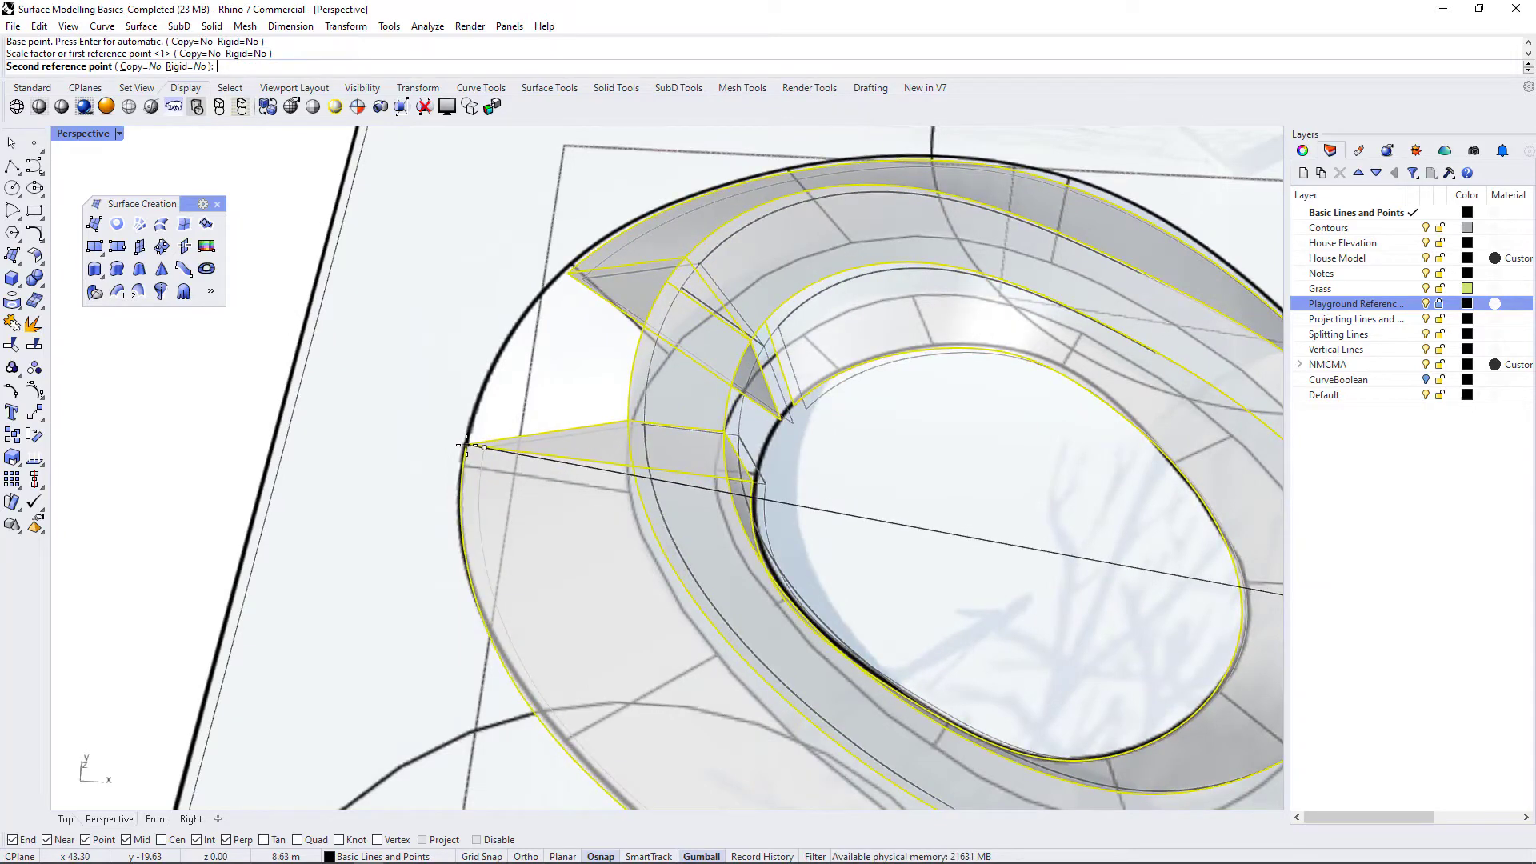
pyautogui.click(467, 446)
pyautogui.scroll(-5, 473, 477)
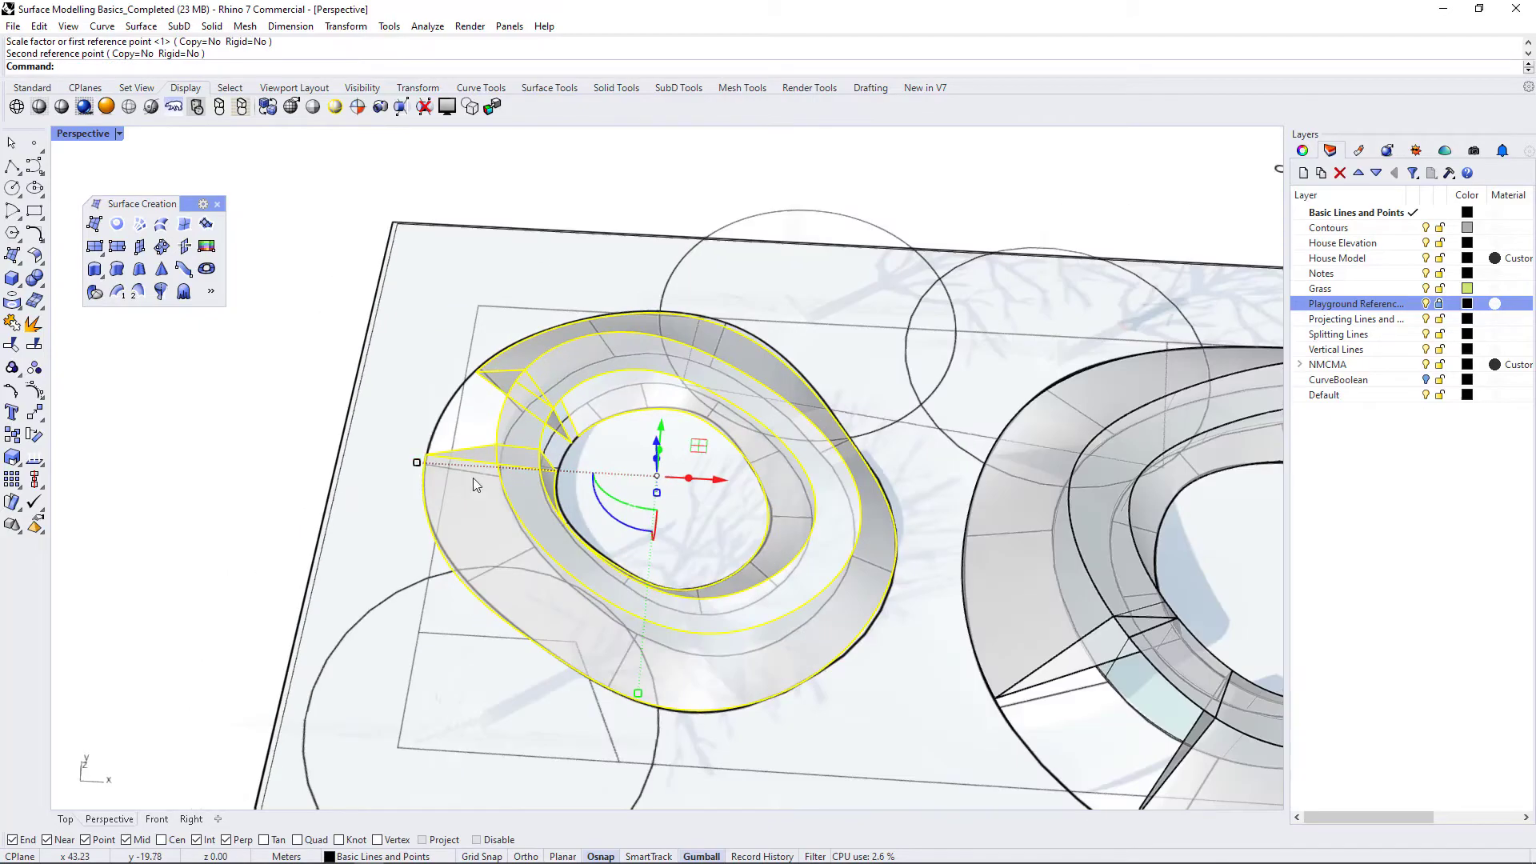
# Try to rotate the duplicate about a point on its outer edge to follow the ring's outline, and undo the rotation.
pyautogui.moveTo(688, 711); pyautogui.dragTo(406, 562, button='right')
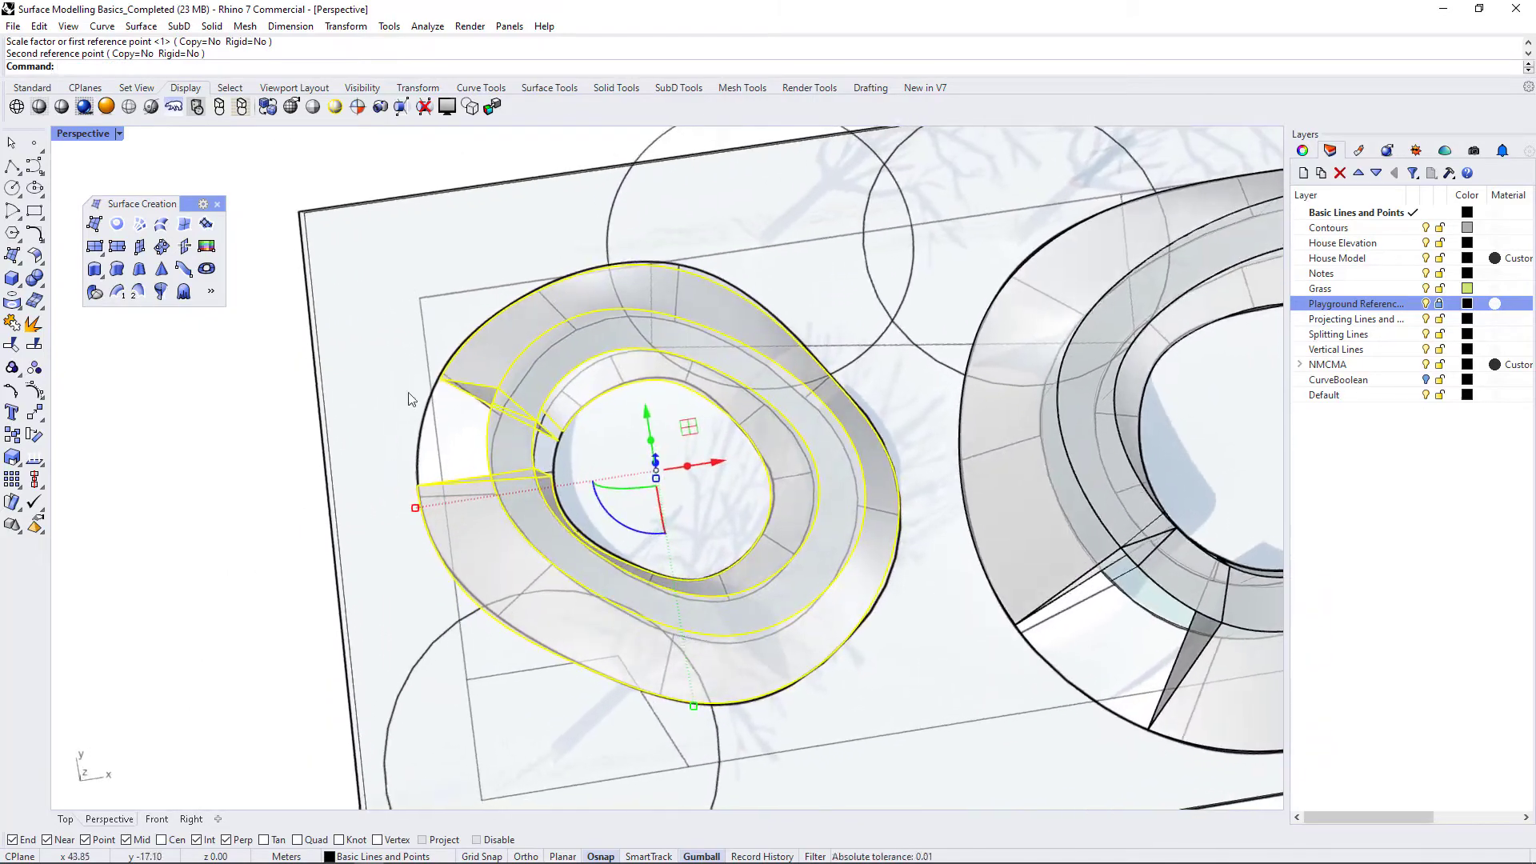
pyautogui.moveTo(846, 659)
pyautogui.mouseDown(button='right')
pyautogui.moveTo(853, 577)
pyautogui.moveTo(860, 660)
pyautogui.moveTo(835, 633)
pyautogui.mouseUp(button='right')
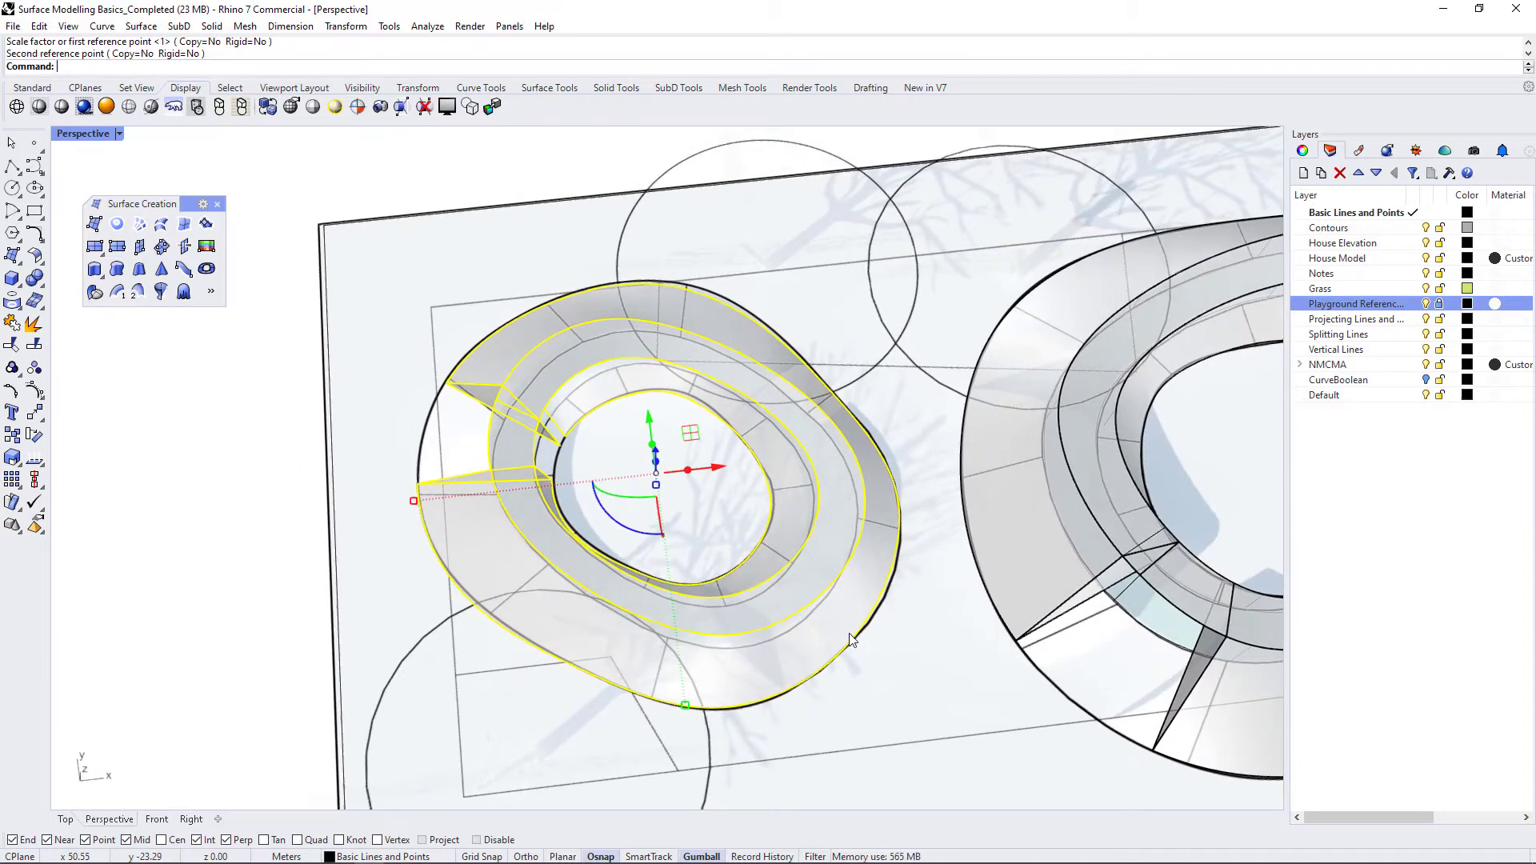
pyautogui.press('Return')
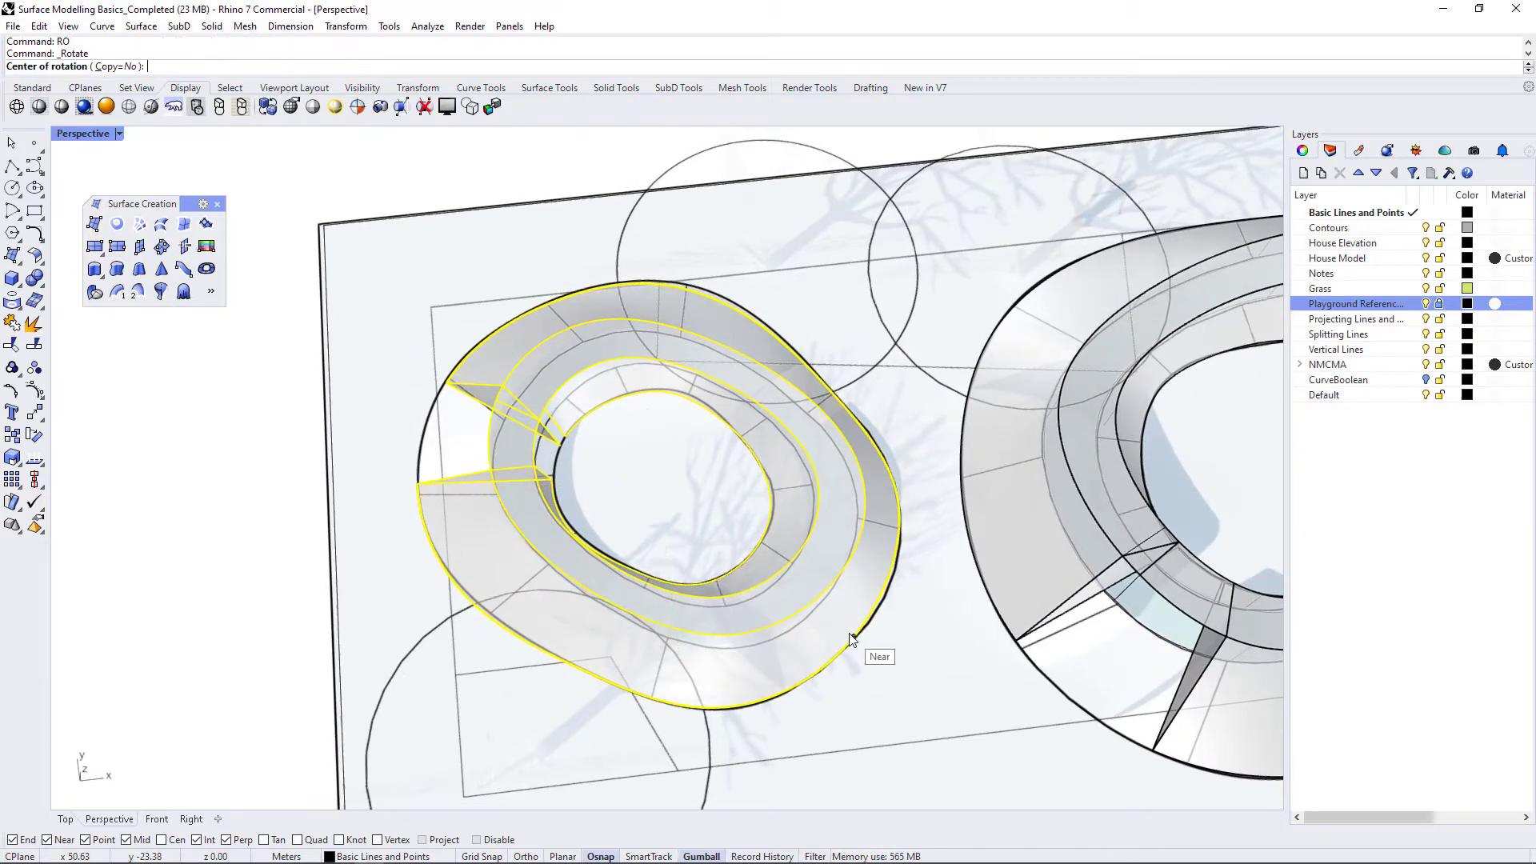
pyautogui.click(901, 487)
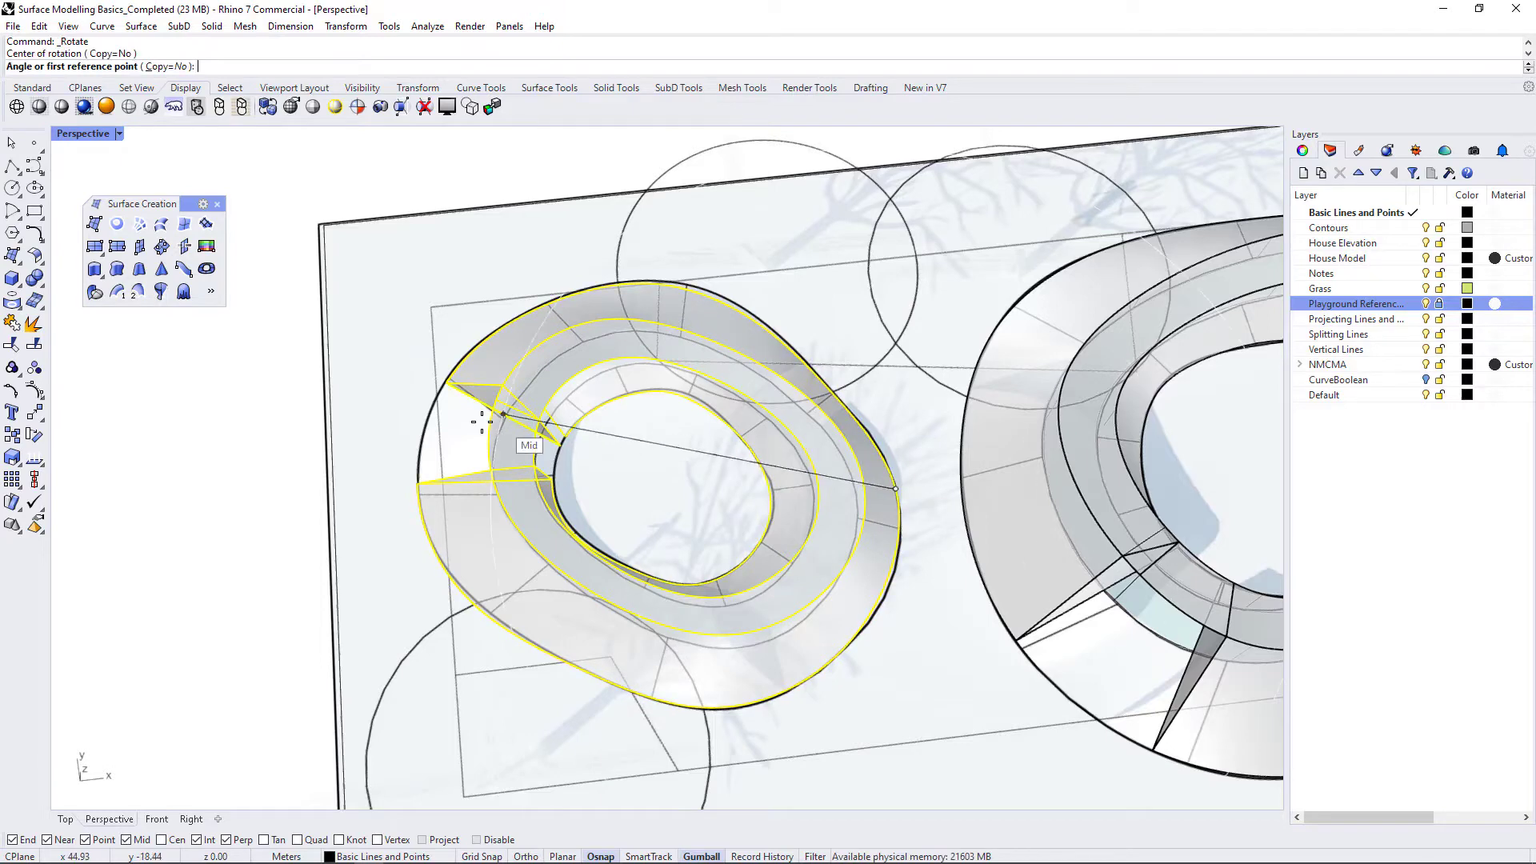
pyautogui.scroll(2, 611, 299)
pyautogui.scroll(2, 611, 299)
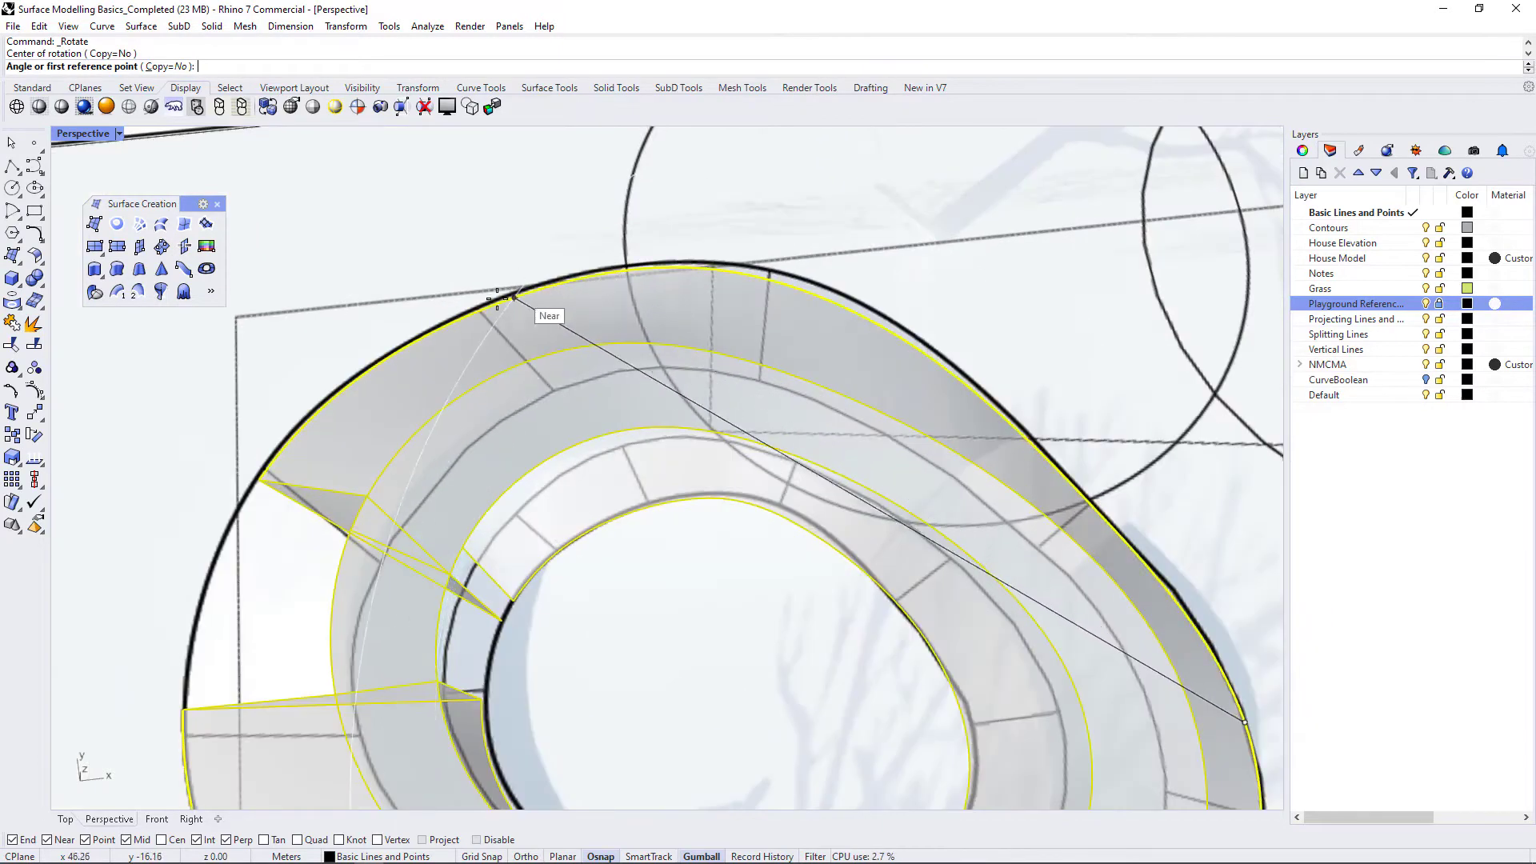
pyautogui.click(482, 310)
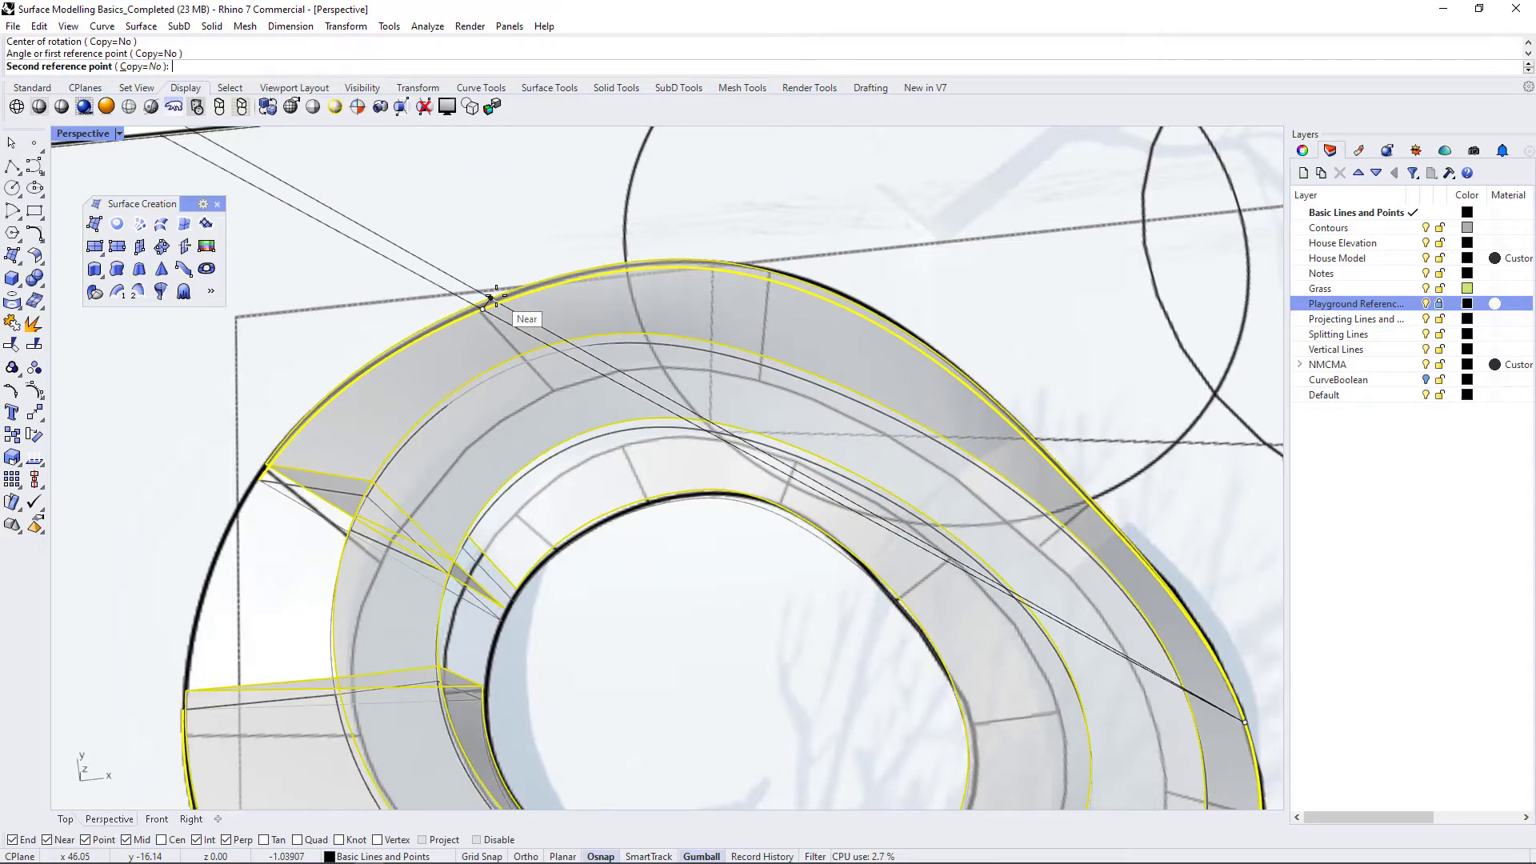
pyautogui.click(493, 302)
pyautogui.scroll(-5, 560, 336)
pyautogui.moveTo(749, 415); pyautogui.dragTo(774, 514, button='right')
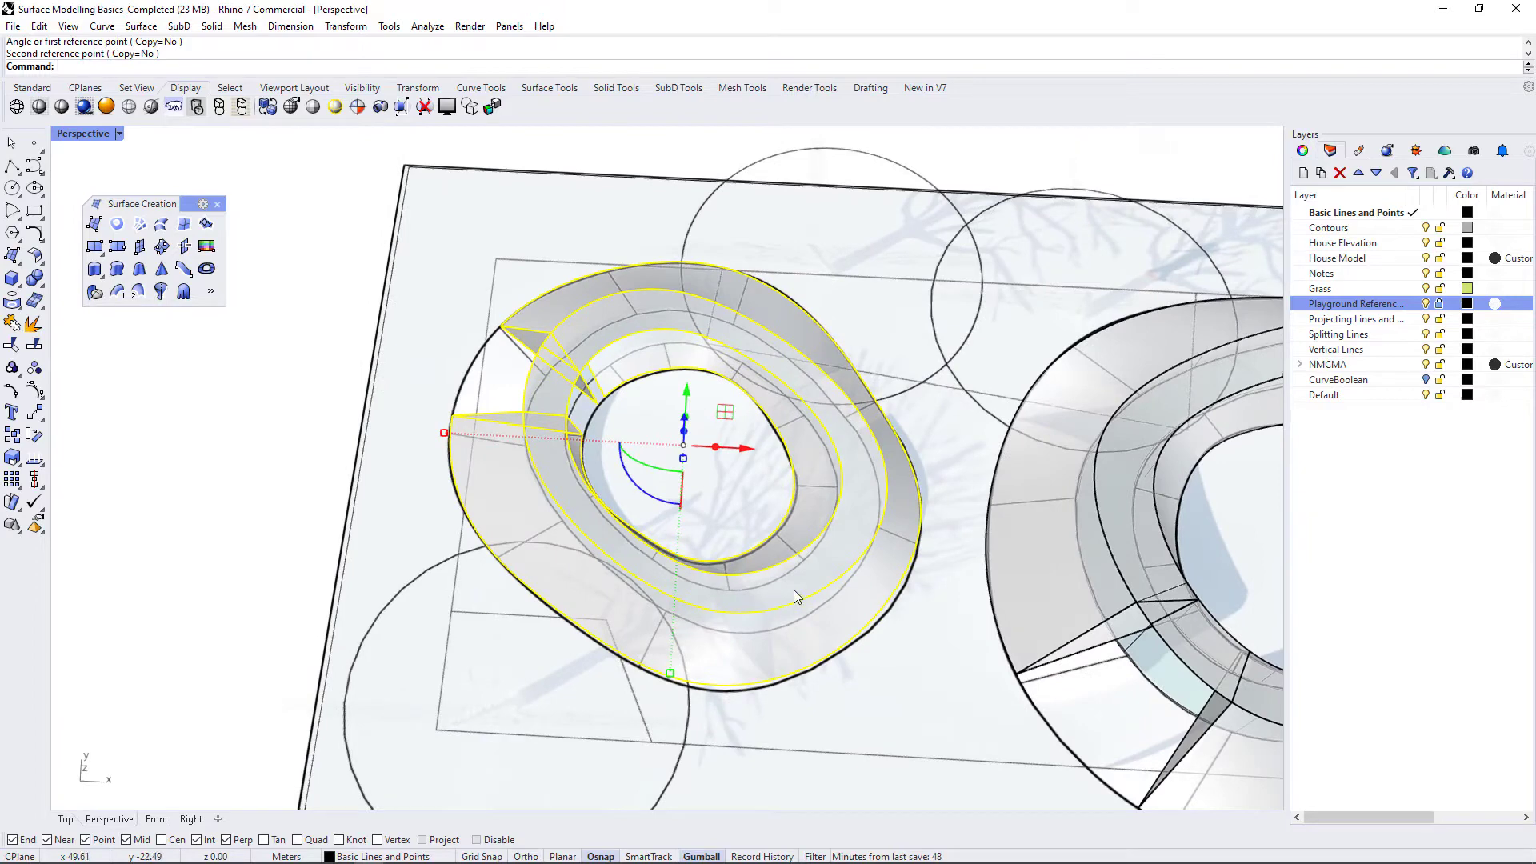
pyautogui.hotkey('ctrl', 'z')
# Start Orient on the duplicate and set two reference points on opposite sides of its outer edge, without copying or scaling.
pyautogui.moveTo(984, 613)
pyautogui.mouseDown(button='right')
pyautogui.moveTo(958, 615)
pyautogui.moveTo(968, 604)
pyautogui.mouseUp(button='right')
pyautogui.scroll(2, 976, 596)
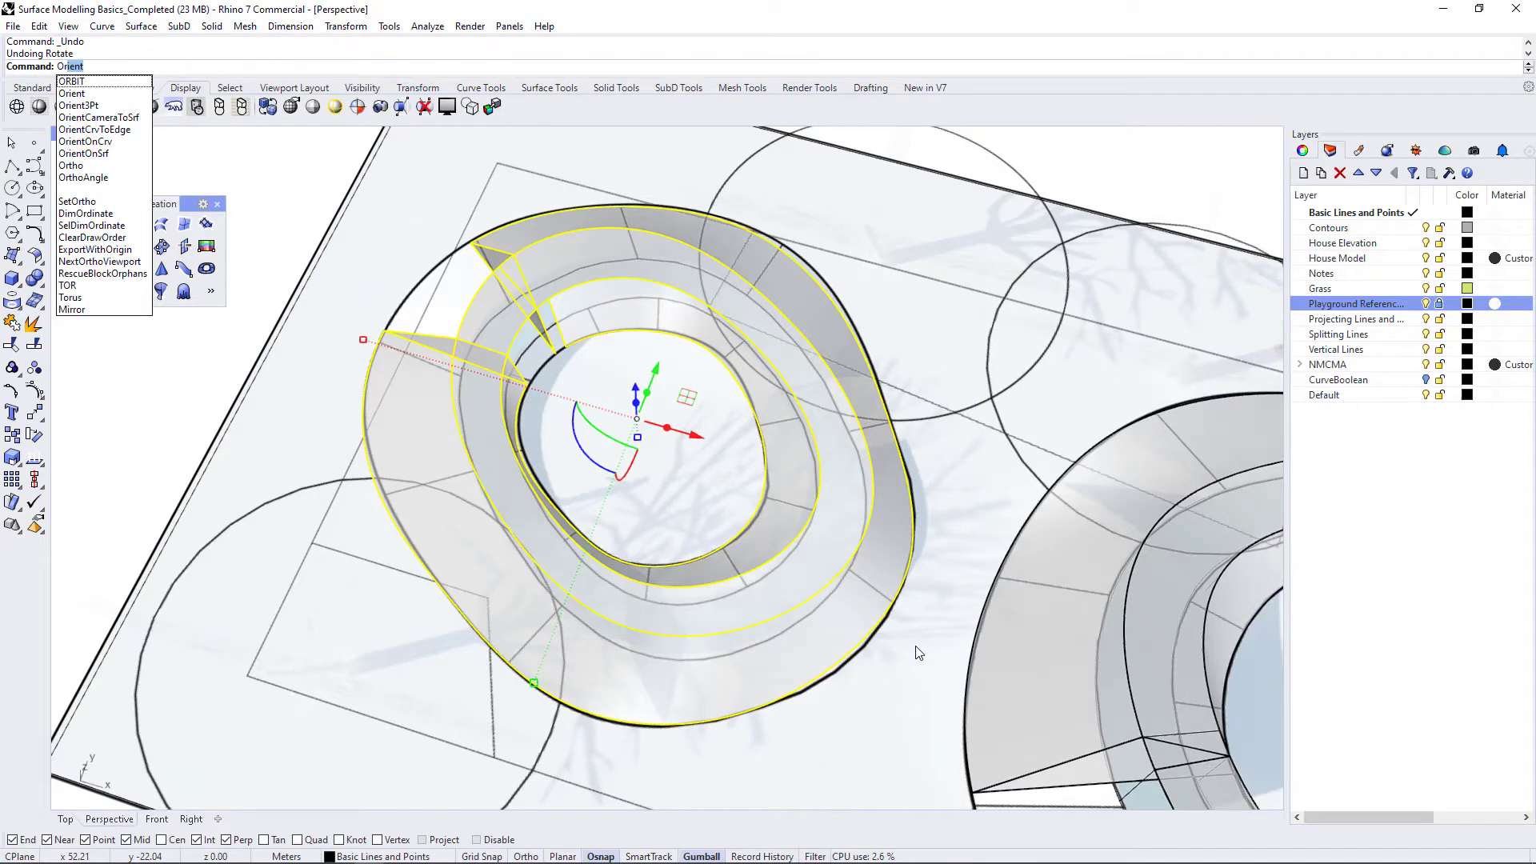
pyautogui.press('Return')
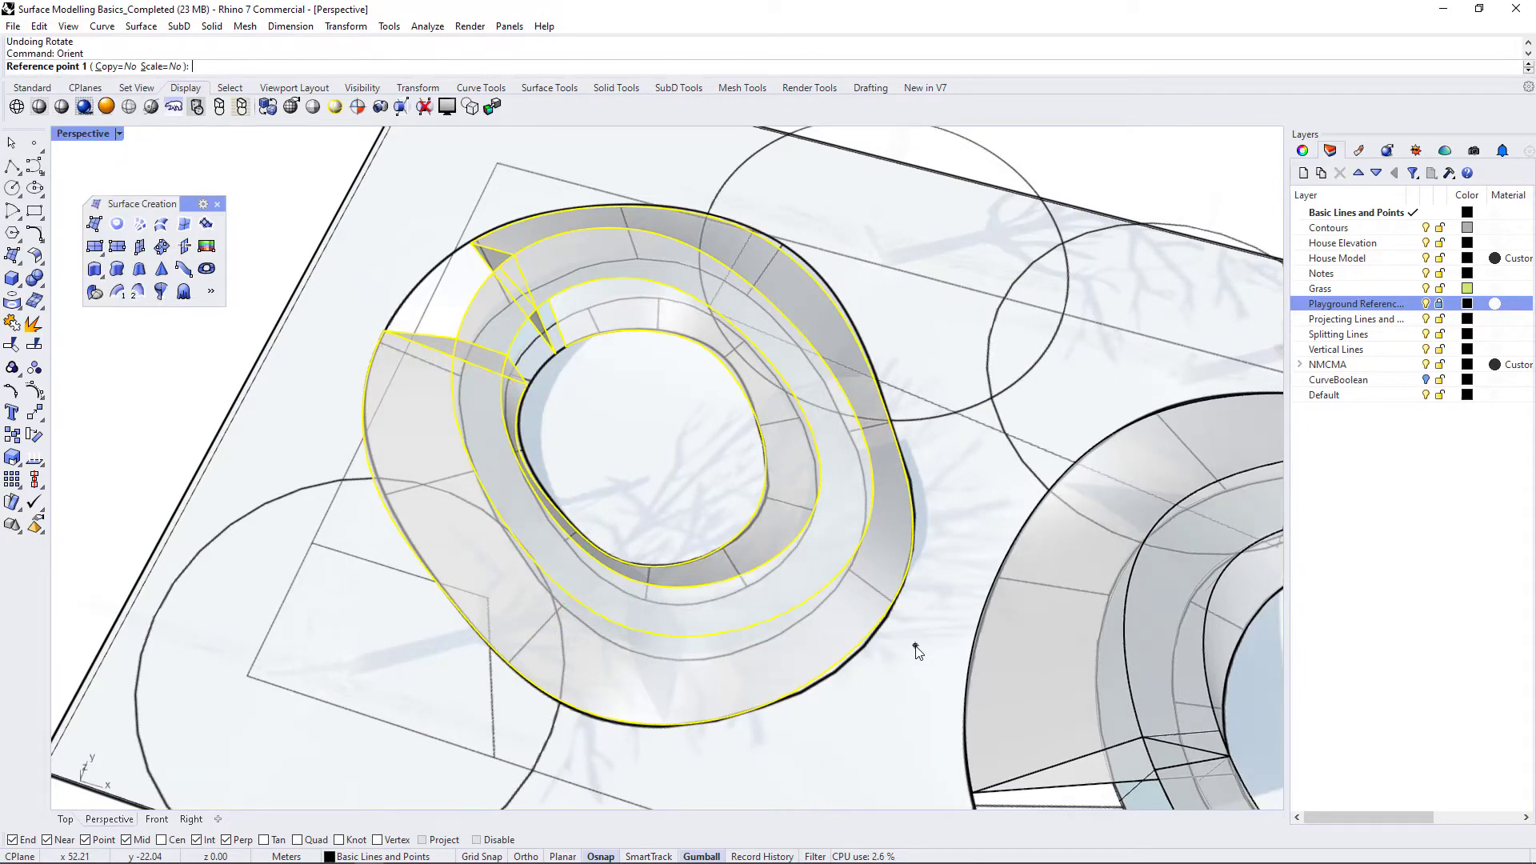
pyautogui.click(897, 601)
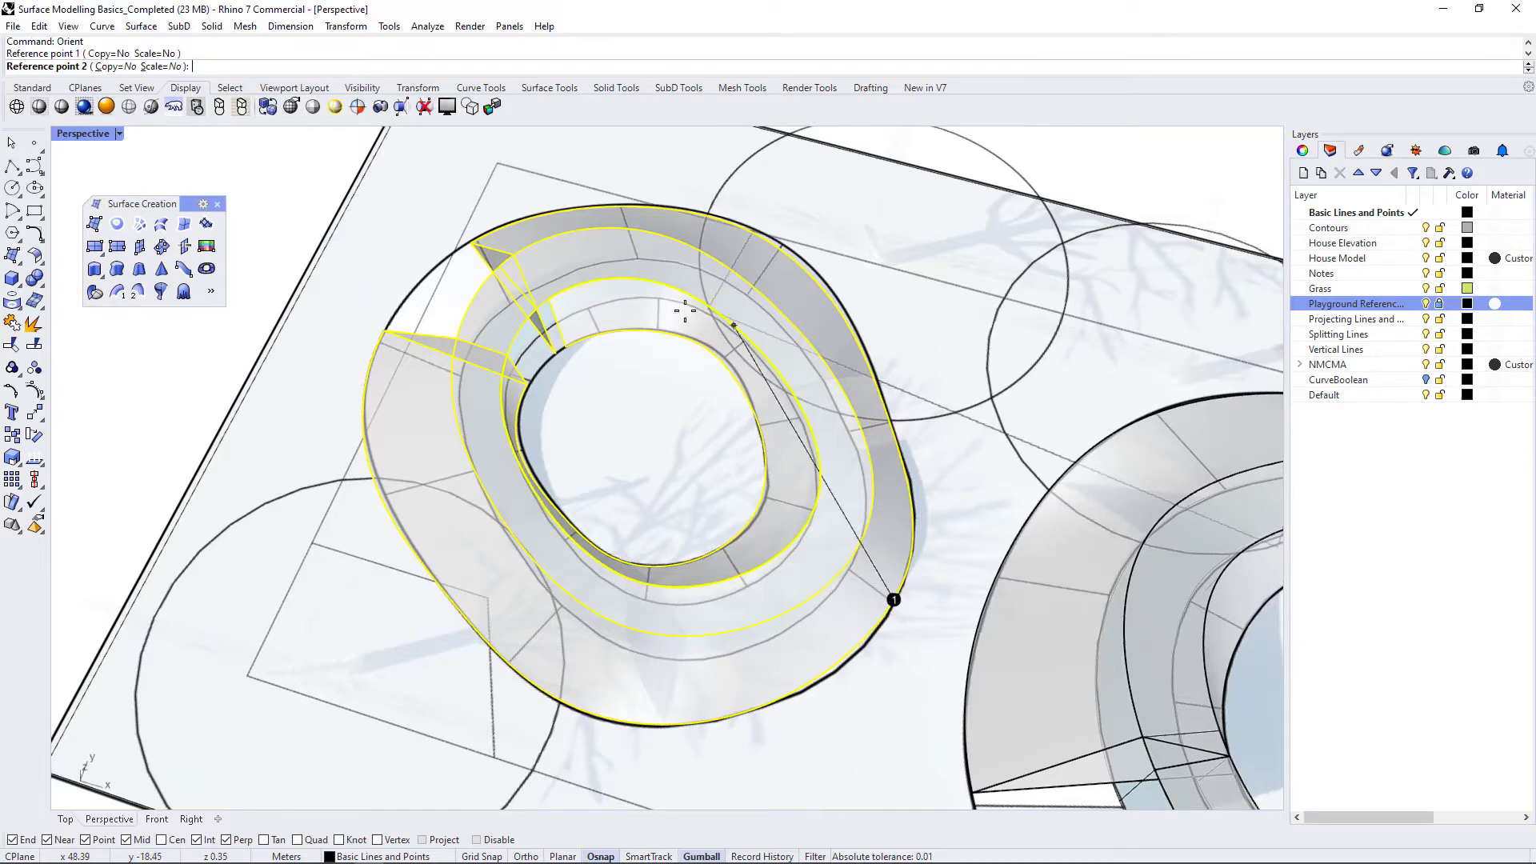
pyautogui.moveTo(761, 301); pyautogui.dragTo(759, 357, button='right')
pyautogui.scroll(-5, 759, 357)
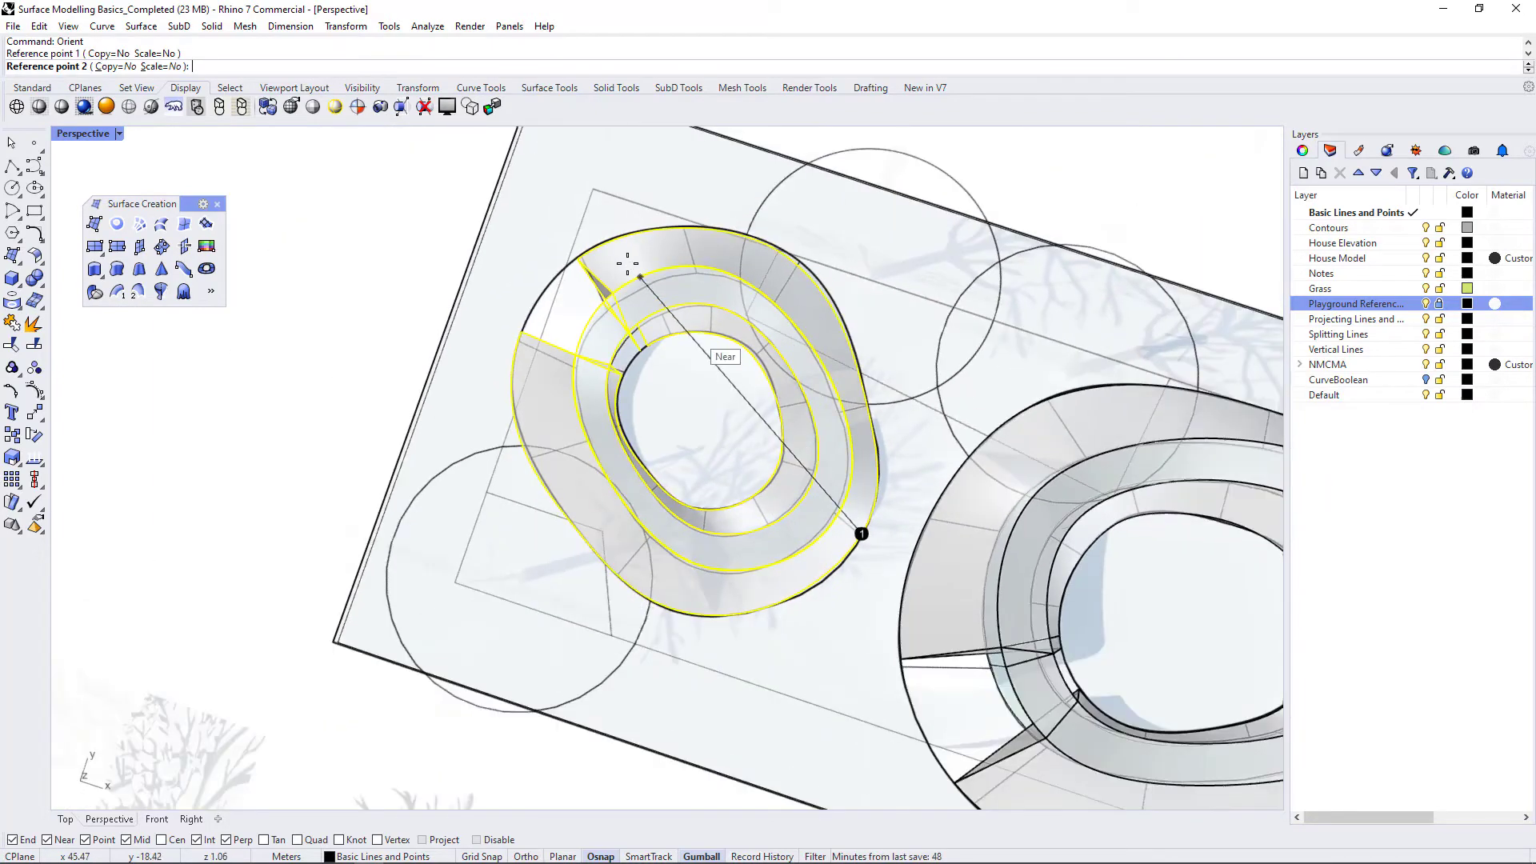
pyautogui.scroll(11, 628, 264)
pyautogui.click(576, 204)
pyautogui.scroll(-5, 576, 204)
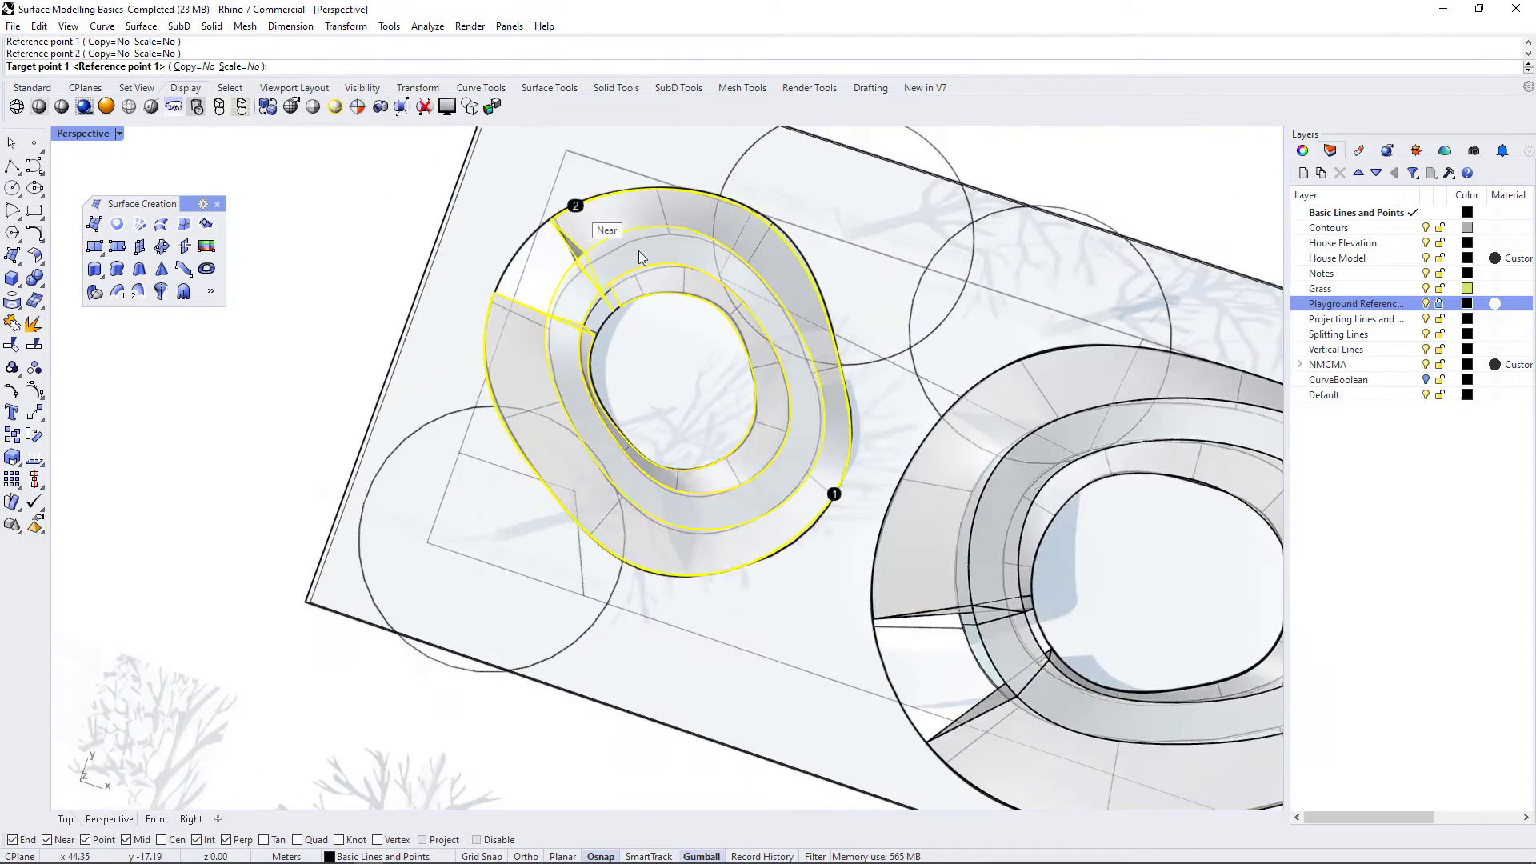
# Orient the duplicate by keeping the first point as target and placing the second target point on the ring's outline, and deselect it.
pyautogui.click(834, 494)
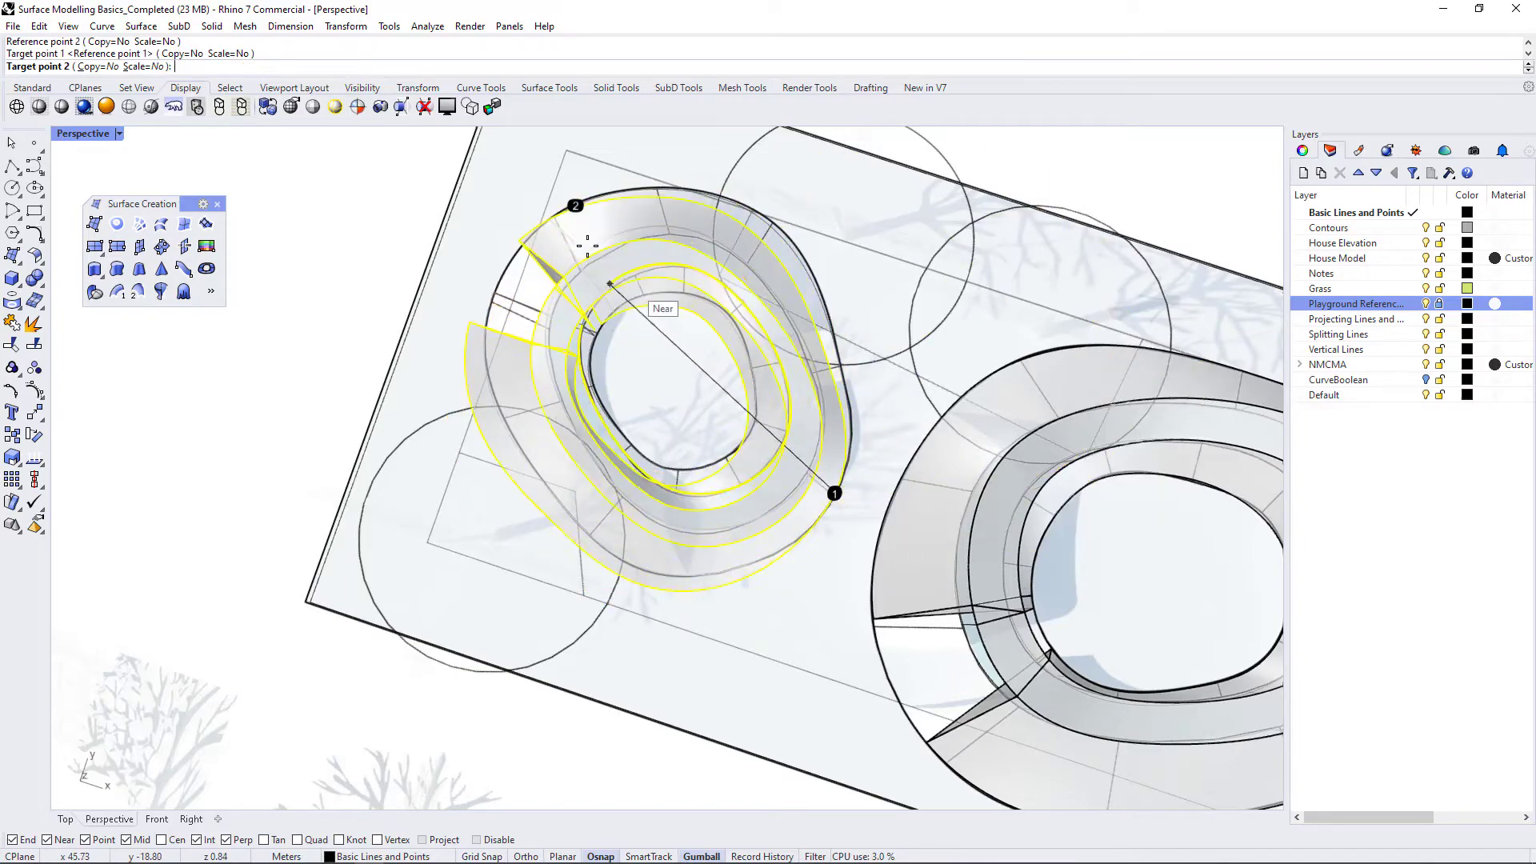
pyautogui.scroll(5, 568, 209)
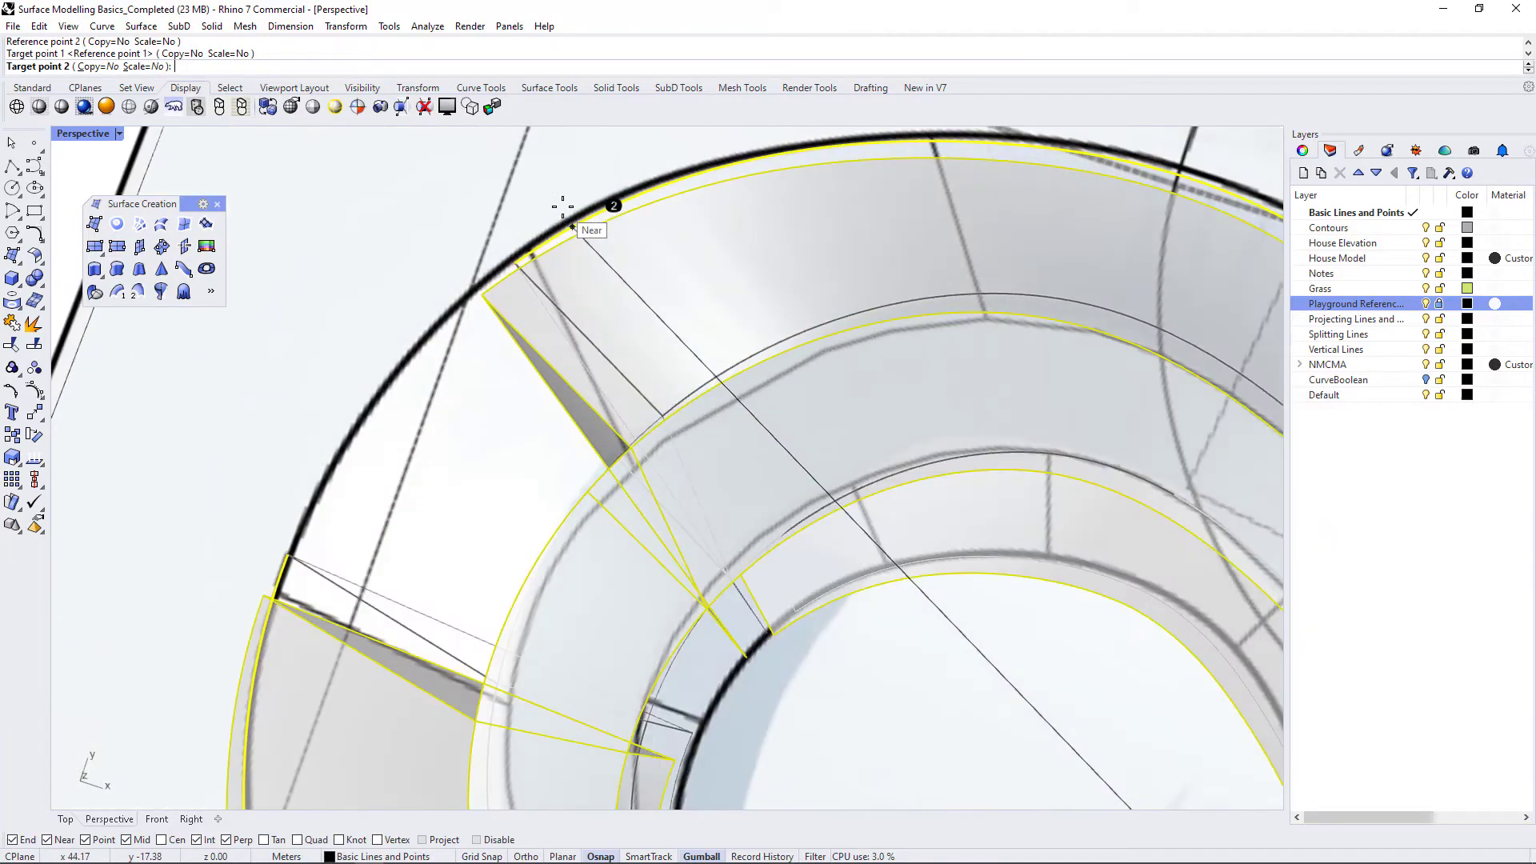
pyautogui.scroll(-3, 590, 172)
pyautogui.click(589, 169)
pyautogui.scroll(-5, 633, 245)
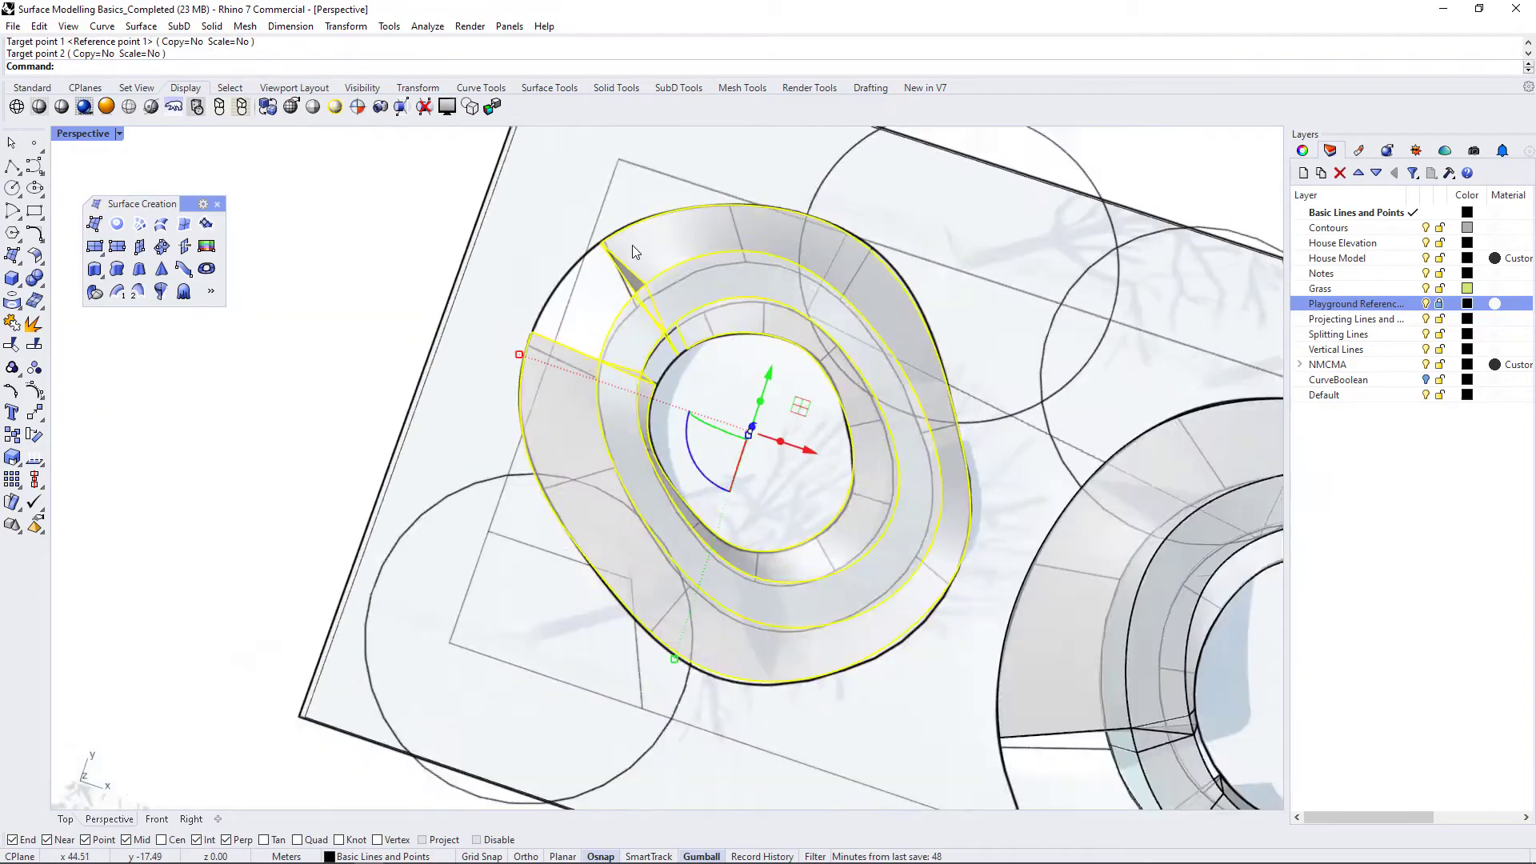
pyautogui.moveTo(639, 549); pyautogui.dragTo(759, 395, button='right')
pyautogui.click(523, 288)
# Examine both landforms on the reference sheet, the notes beside it, and the separate wireframe rings for the Loft comparison.
pyautogui.moveTo(924, 433); pyautogui.dragTo(639, 344, button='right')
pyautogui.scroll(-8, 636, 368)
pyautogui.scroll(6, 639, 344)
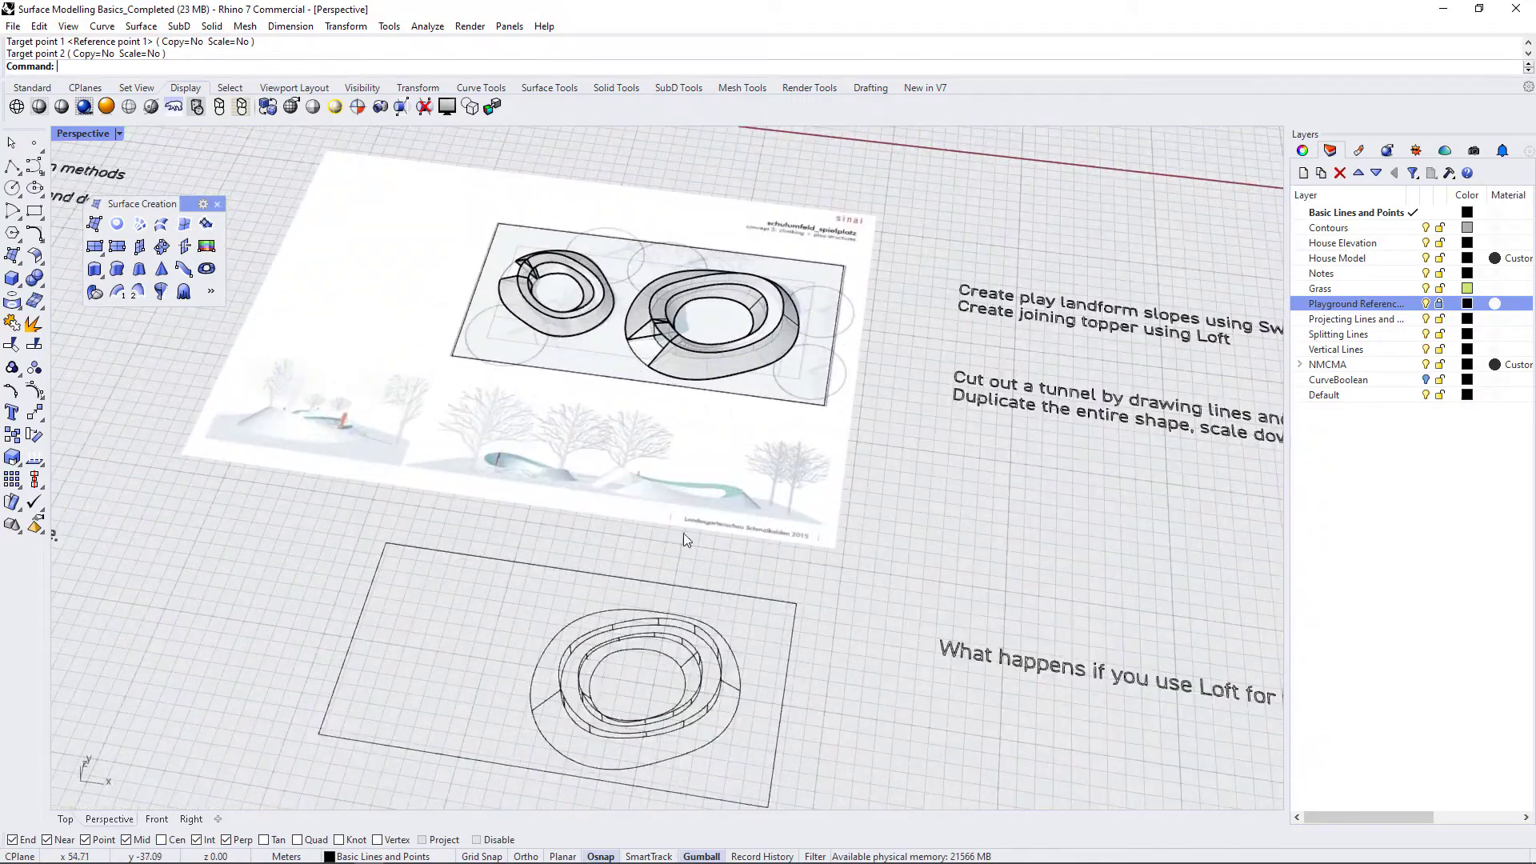
pyautogui.scroll(-2, 577, 453)
pyautogui.scroll(-3, 846, 652)
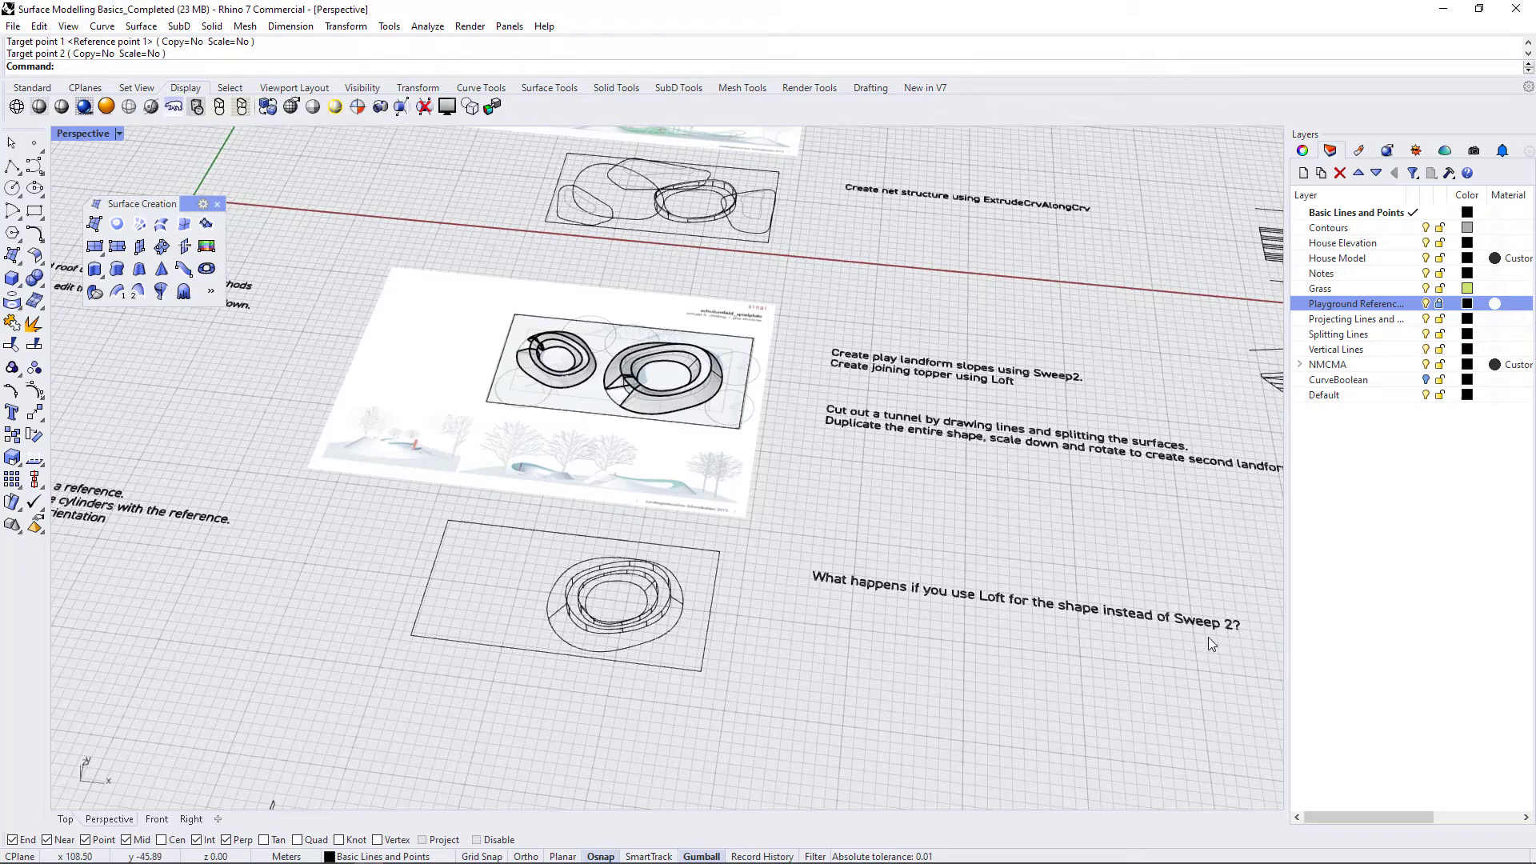
pyautogui.scroll(4, 608, 660)
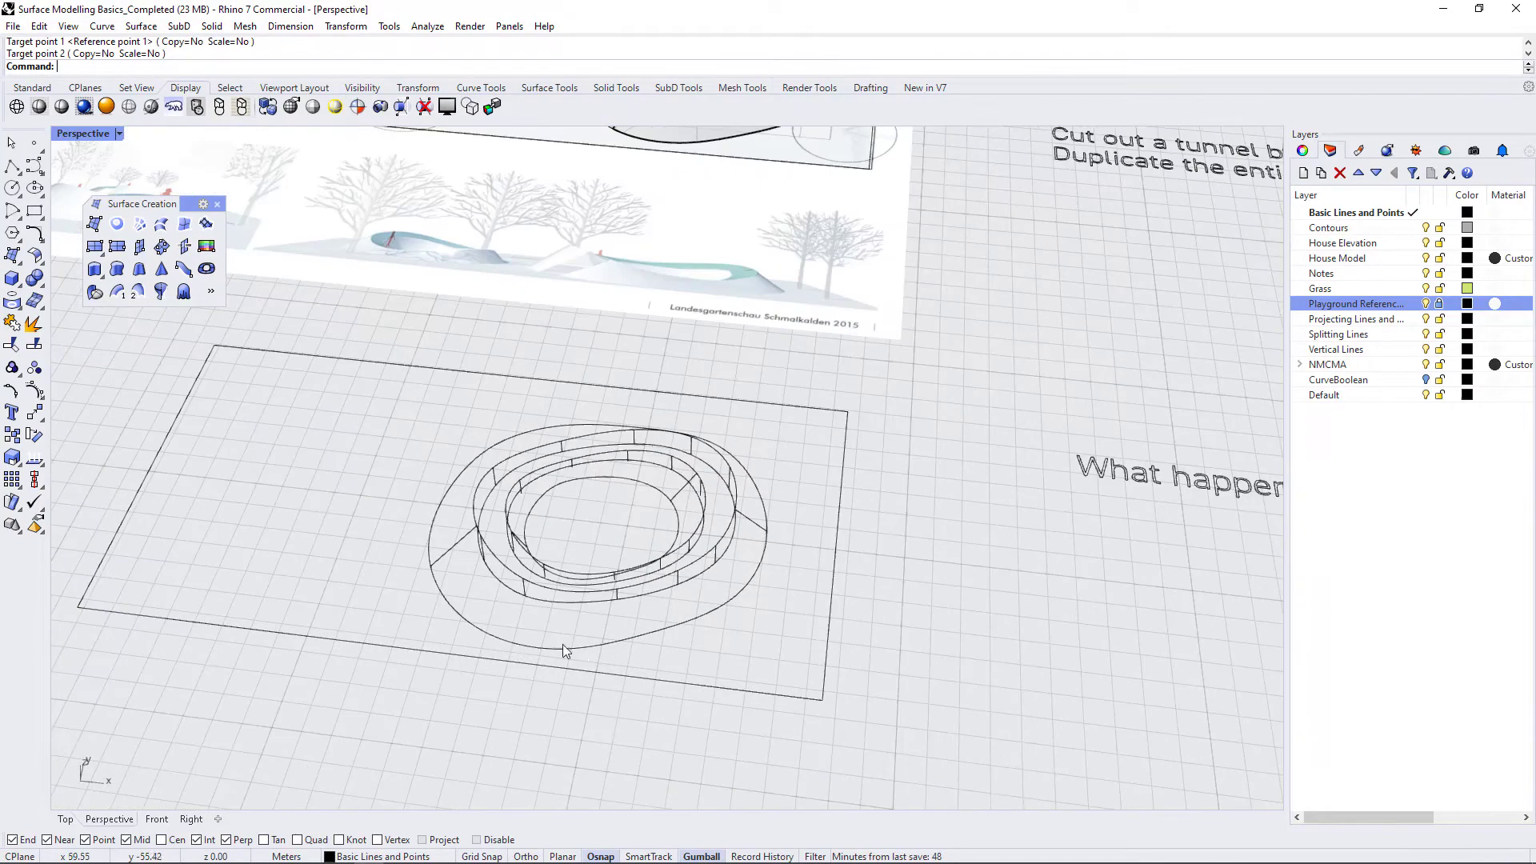
pyautogui.scroll(5, 642, 613)
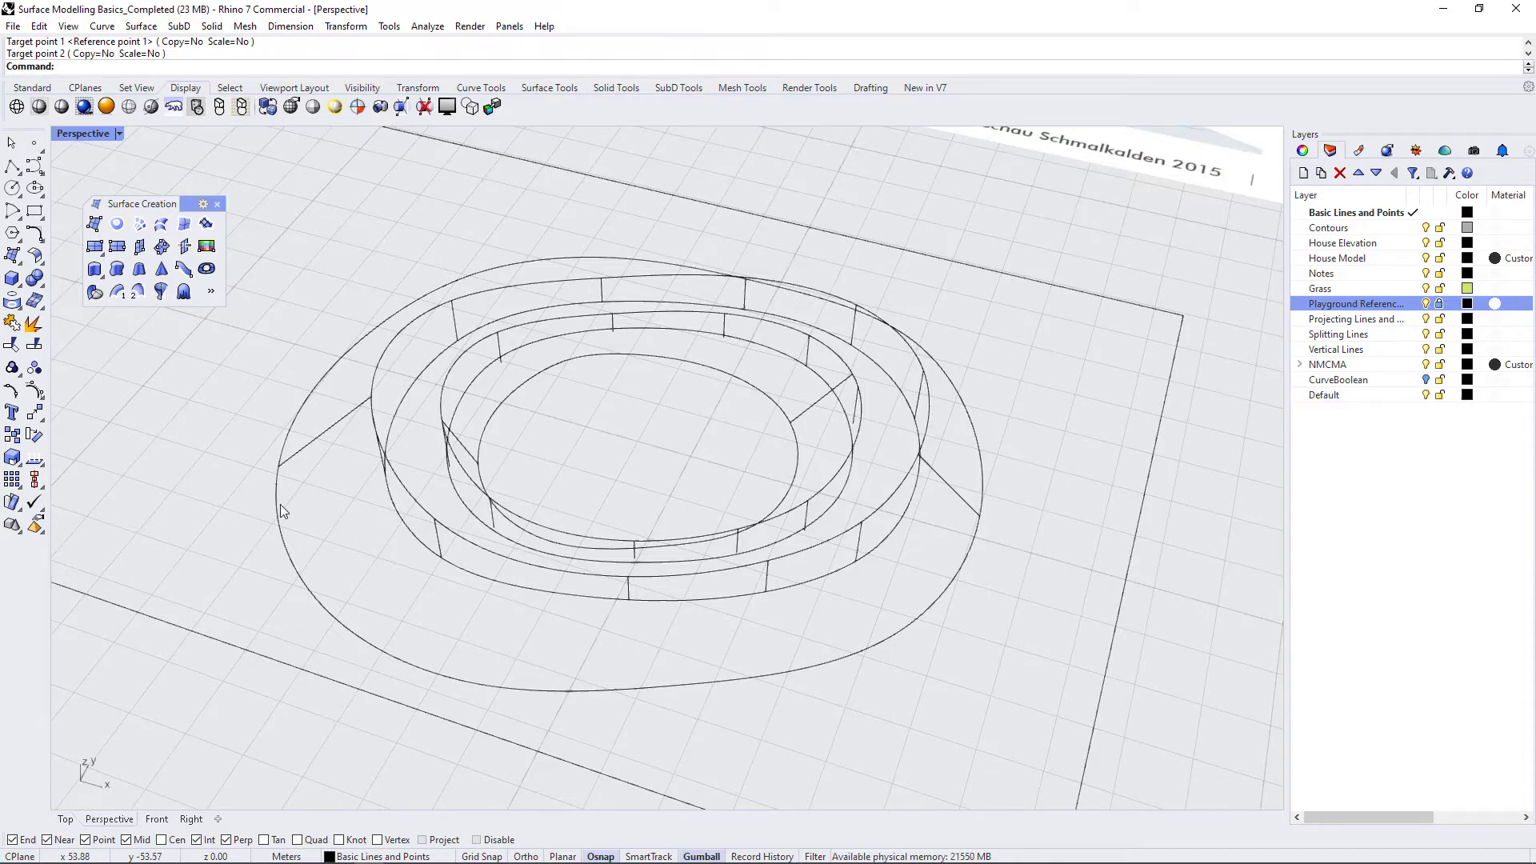
# Try a Normal-style Loft through all four ring curves together, using automatic seam alignment and no simplification.
pyautogui.moveTo(504, 488); pyautogui.dragTo(521, 529, button='right')
pyautogui.click(482, 423)
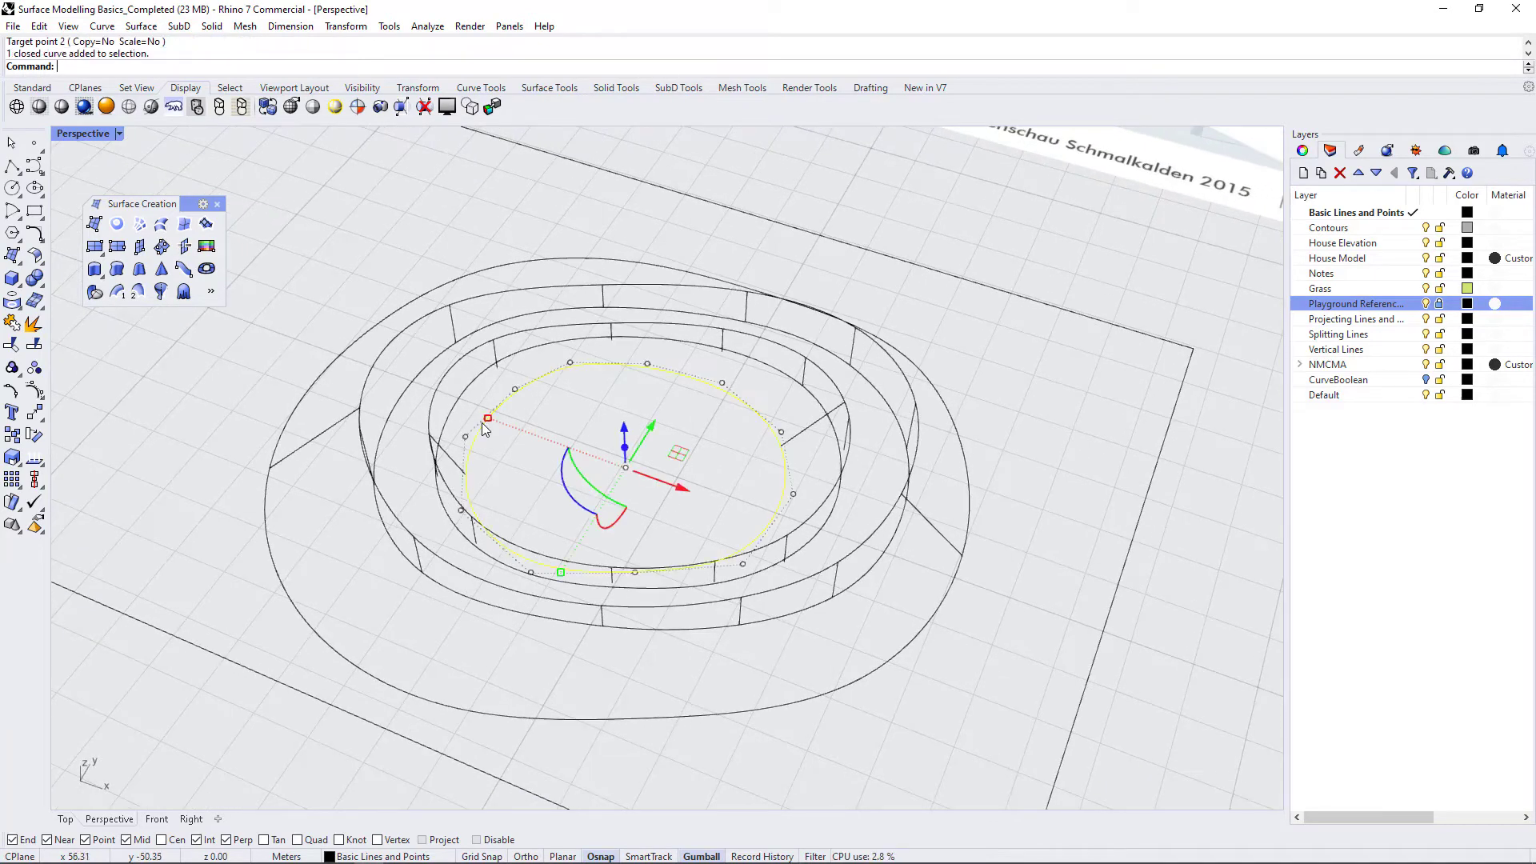
pyautogui.keyDown('shift'); pyautogui.click(438, 397); pyautogui.keyUp('shift')
pyautogui.keyDown('shift'); pyautogui.click(357, 393); pyautogui.keyUp('shift')
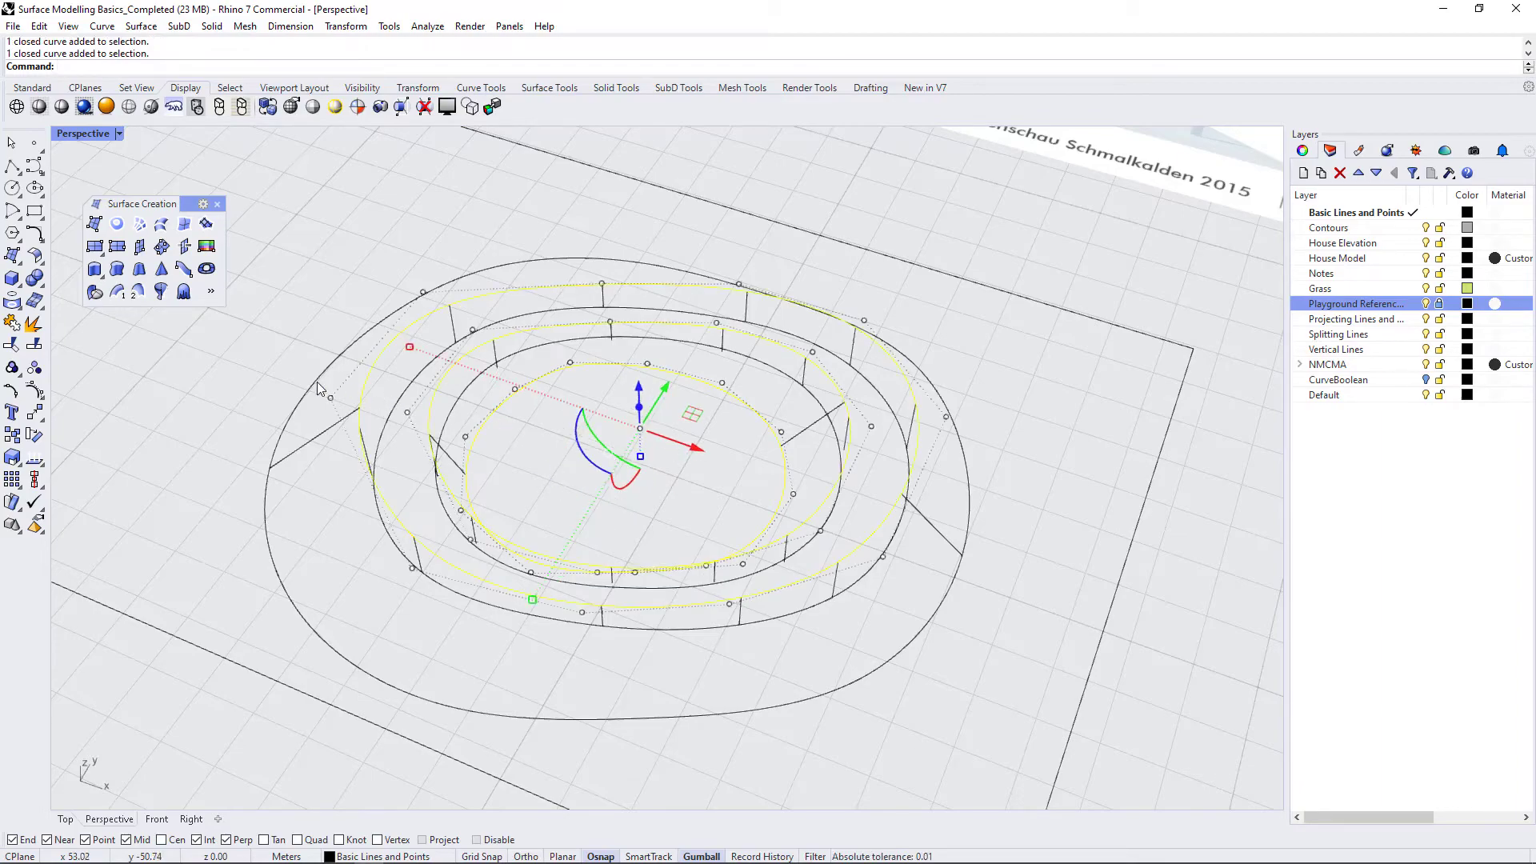
pyautogui.moveTo(318, 389); pyautogui.dragTo(632, 556, button='right')
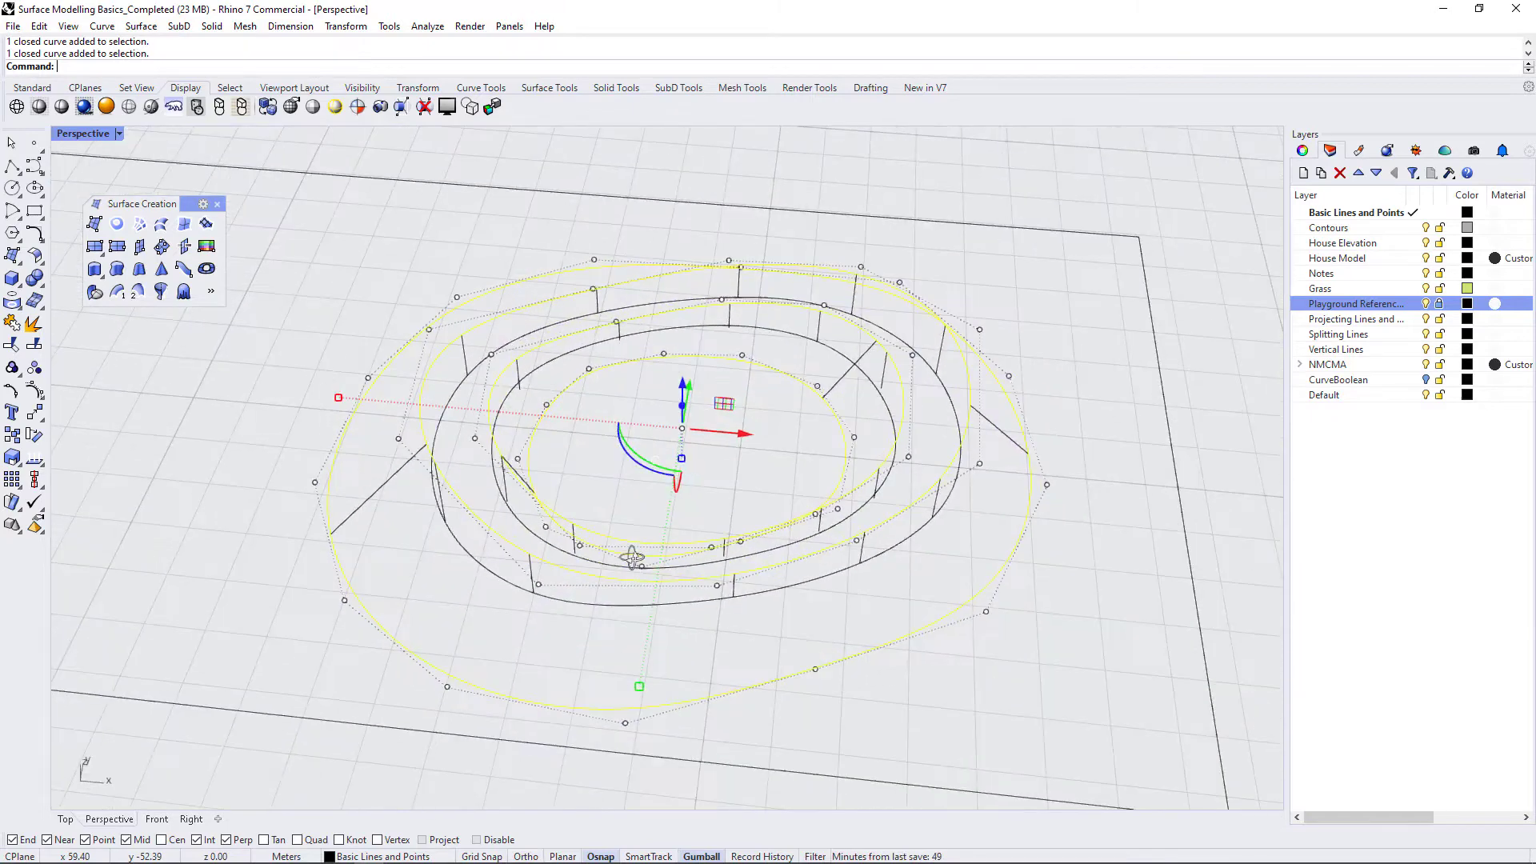
pyautogui.press('Return')
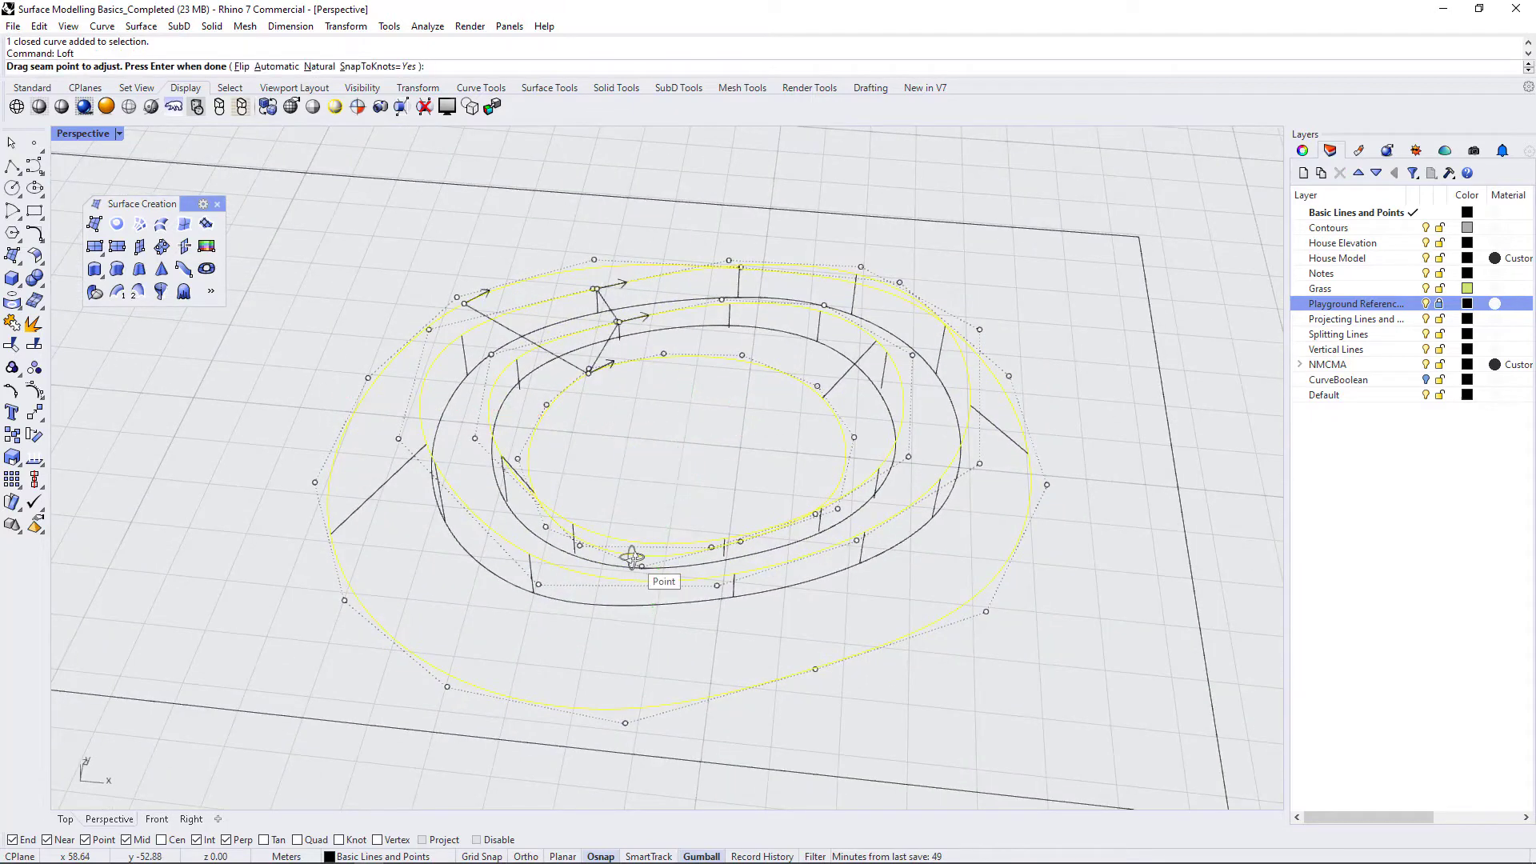
pyautogui.click(280, 67)
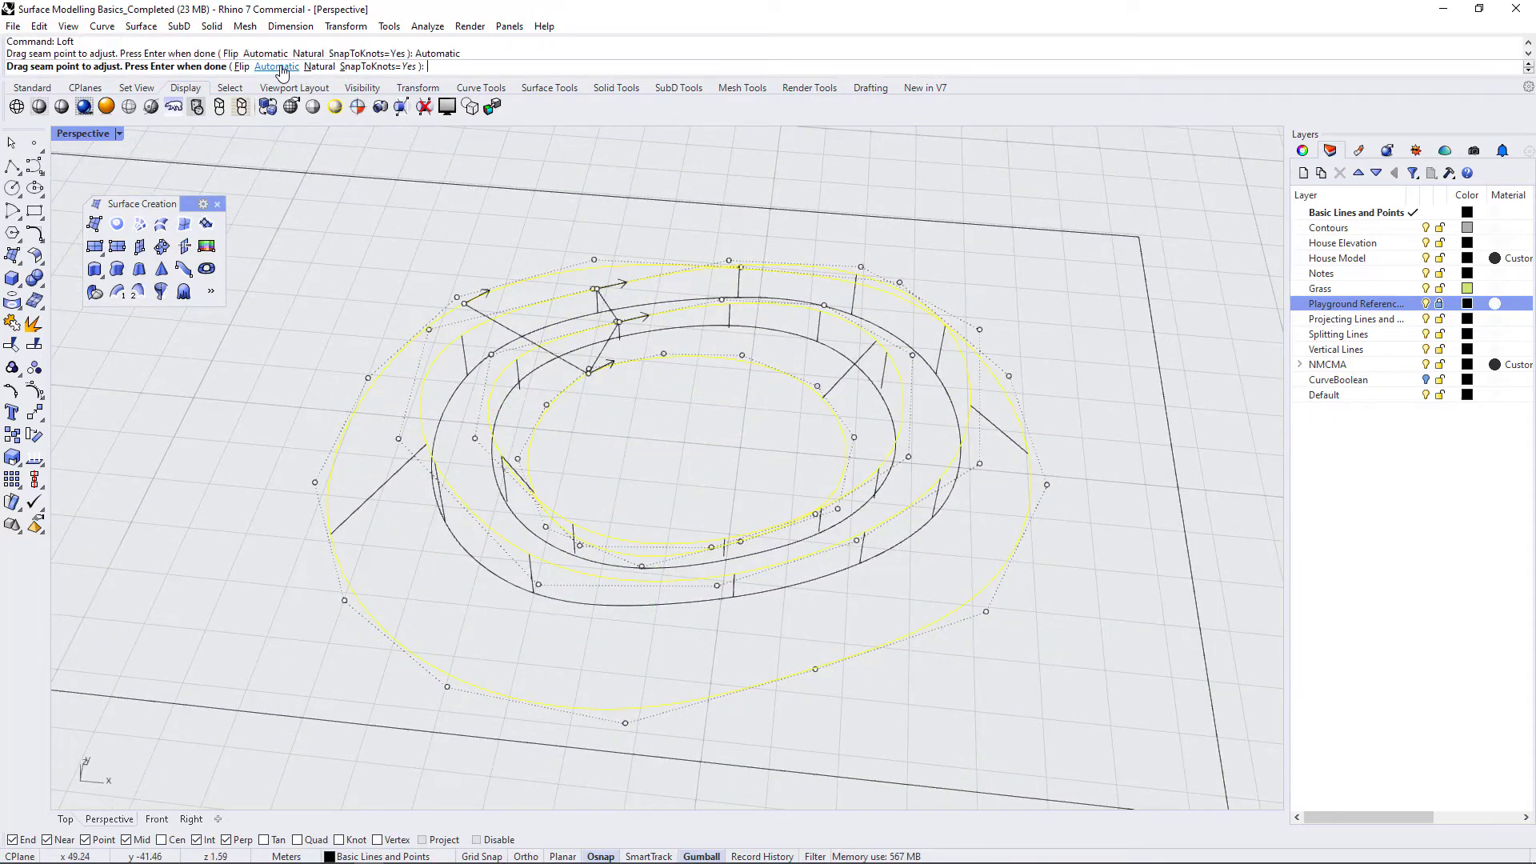
pyautogui.press('Return')
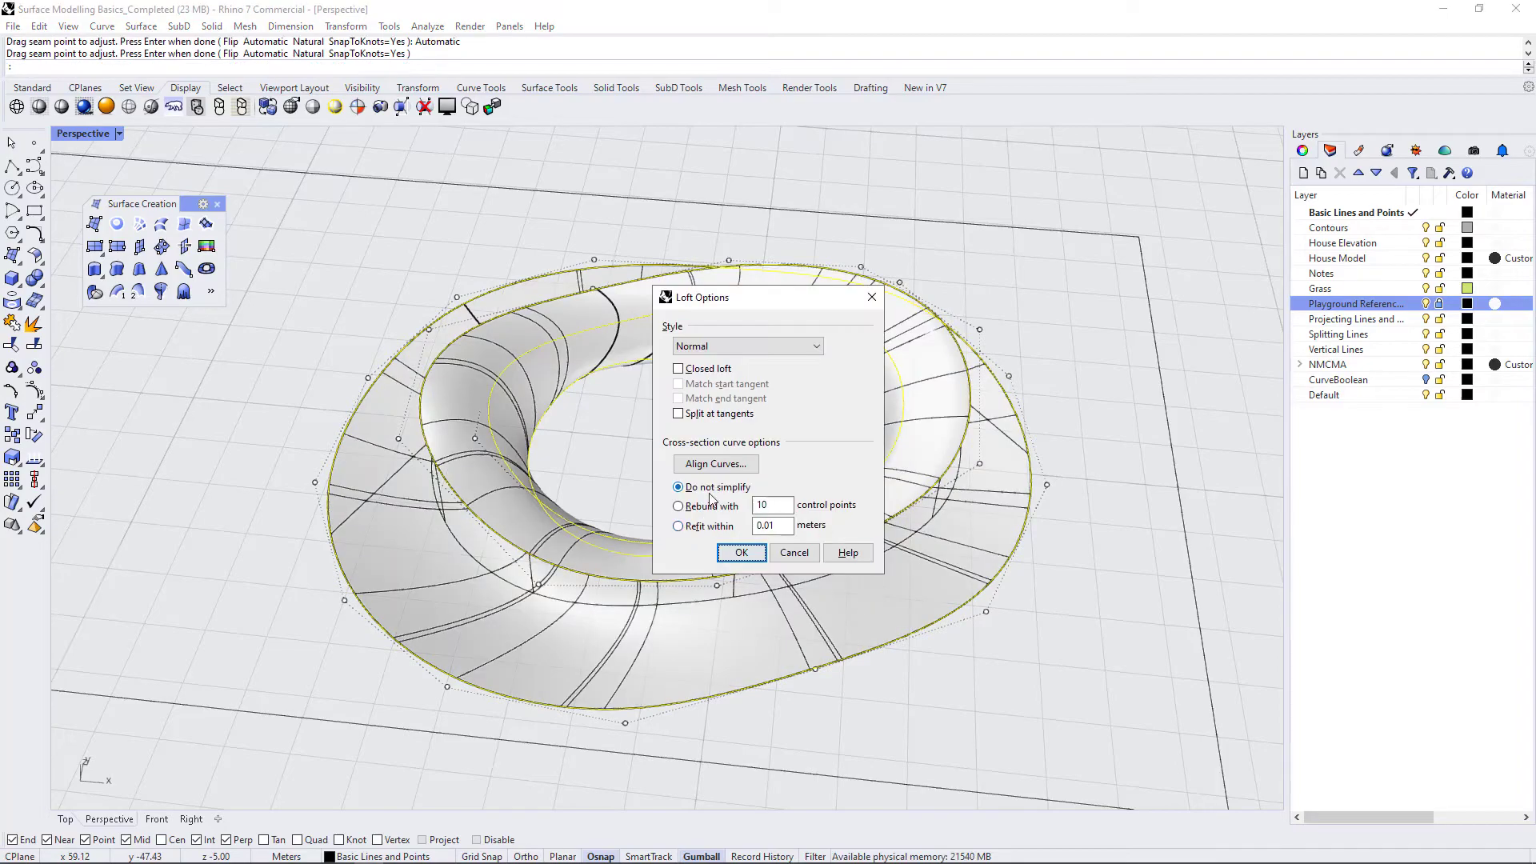
pyautogui.moveTo(450, 343); pyautogui.dragTo(296, 432, button='right')
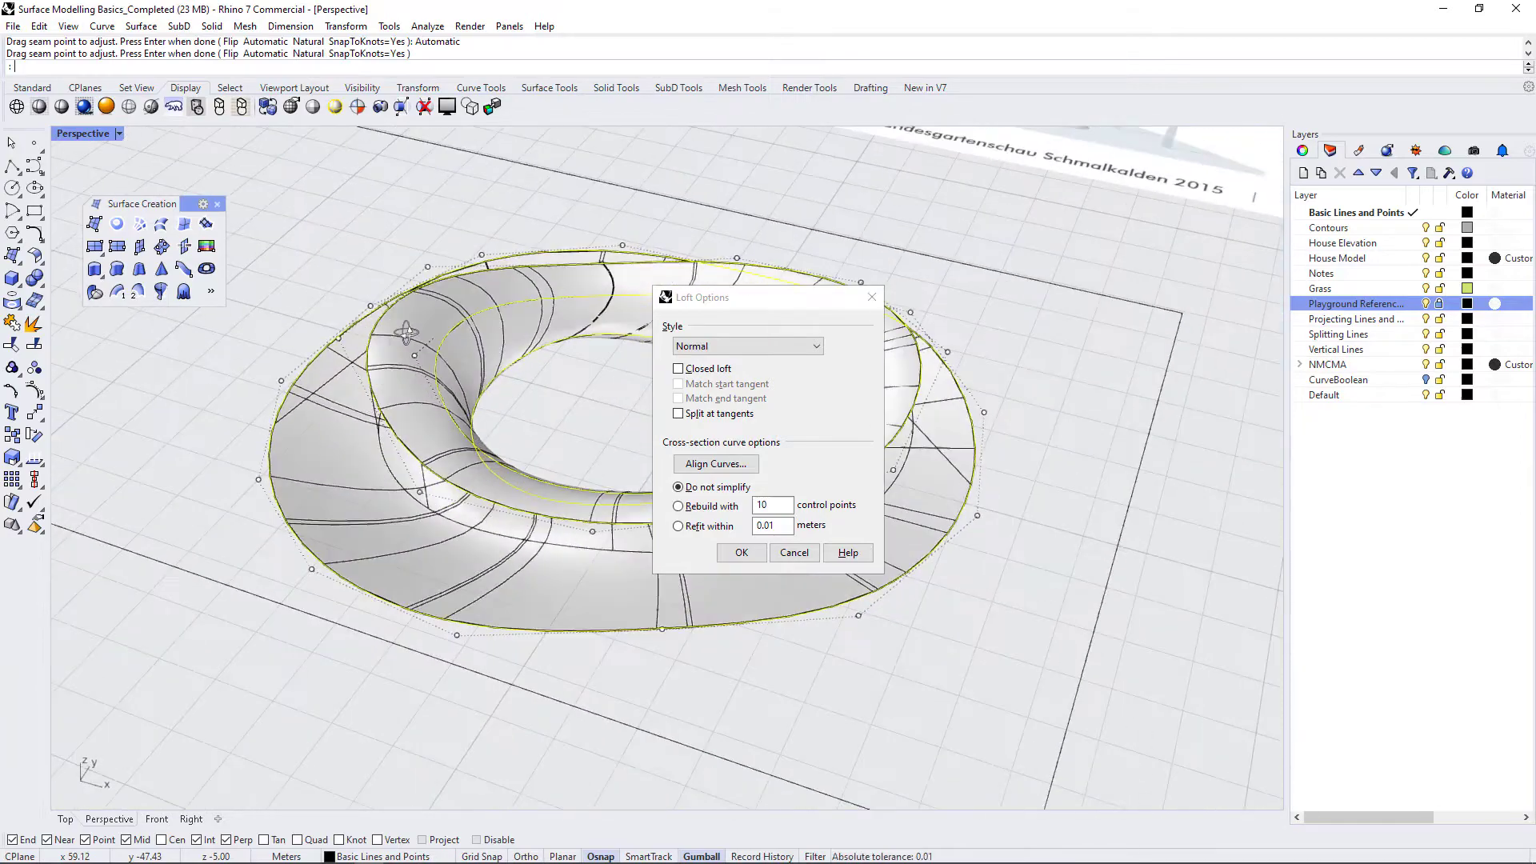
pyautogui.click(795, 552)
pyautogui.moveTo(535, 559); pyautogui.dragTo(574, 593, button='right')
pyautogui.press('Escape')
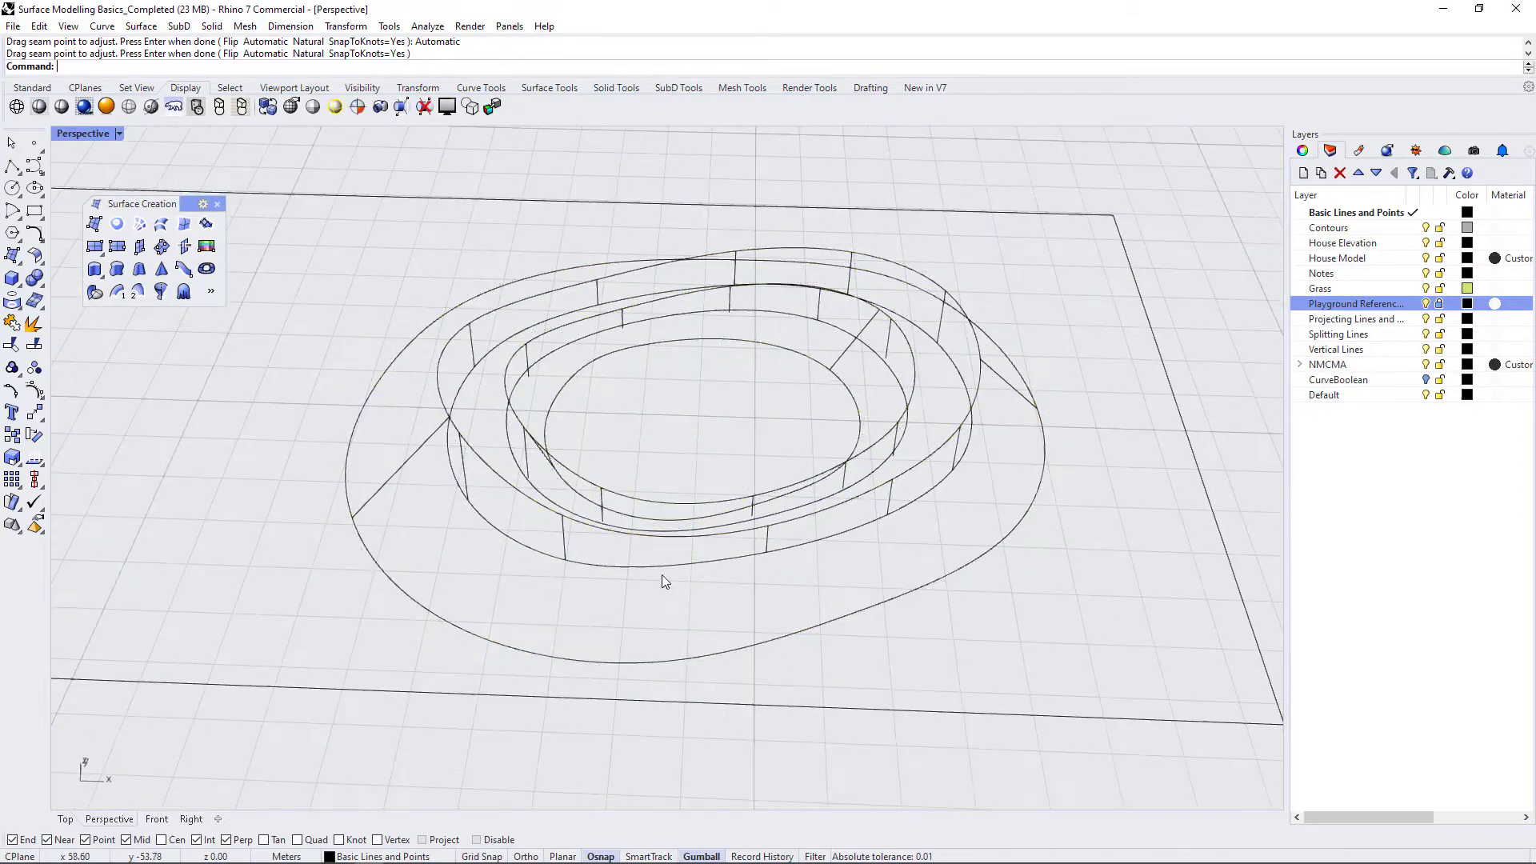
# Loft the outer slope between the outermost ground curve and the larger raised ring, using Normal style without simplification.
pyautogui.moveTo(661, 575); pyautogui.dragTo(418, 368, button='right')
pyautogui.click(420, 354)
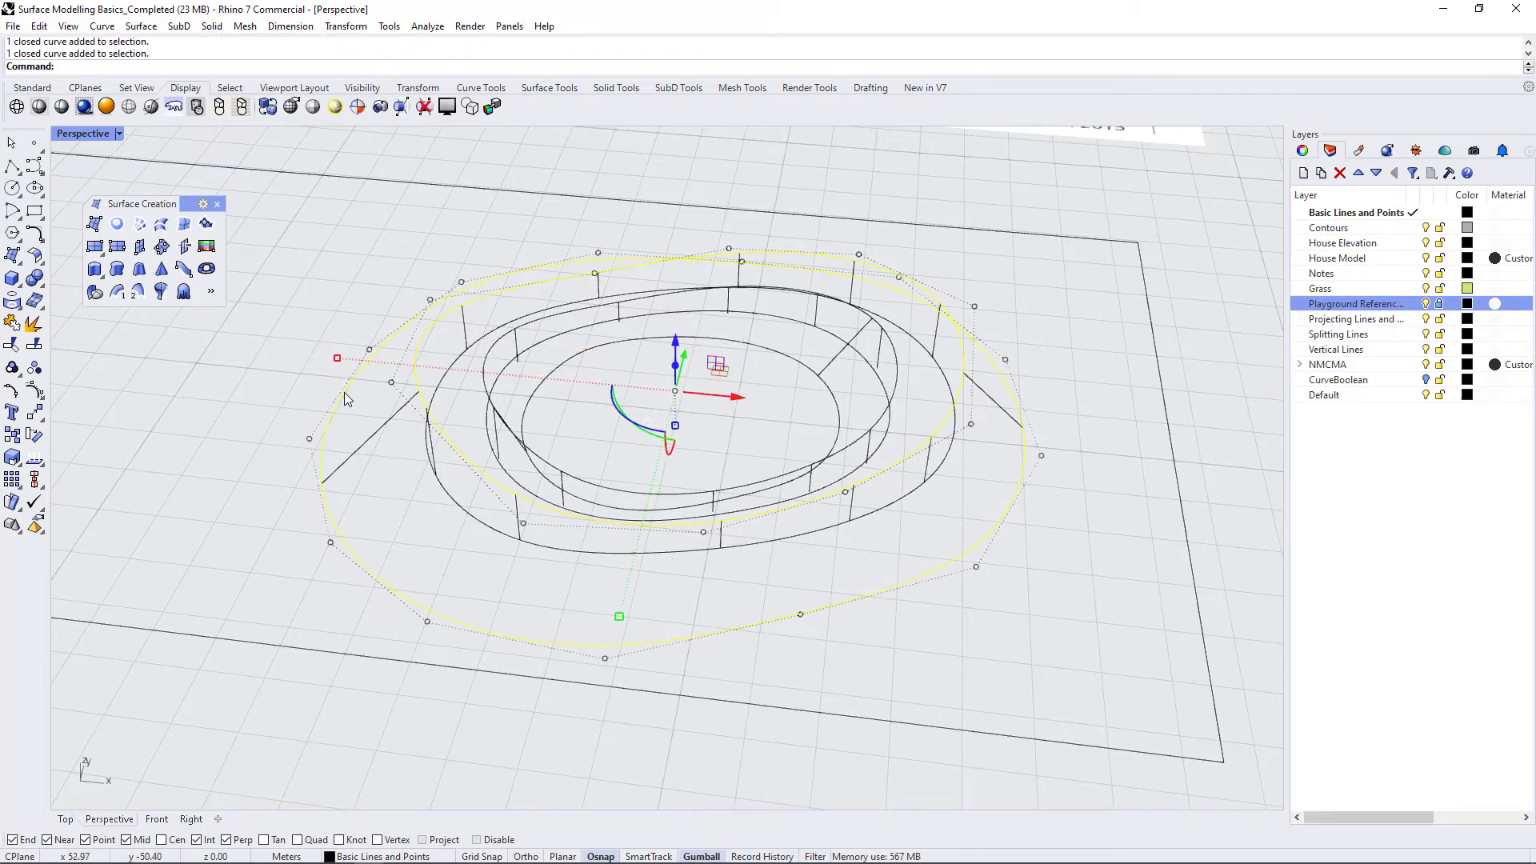
pyautogui.write('Loft')
pyautogui.press('Return')
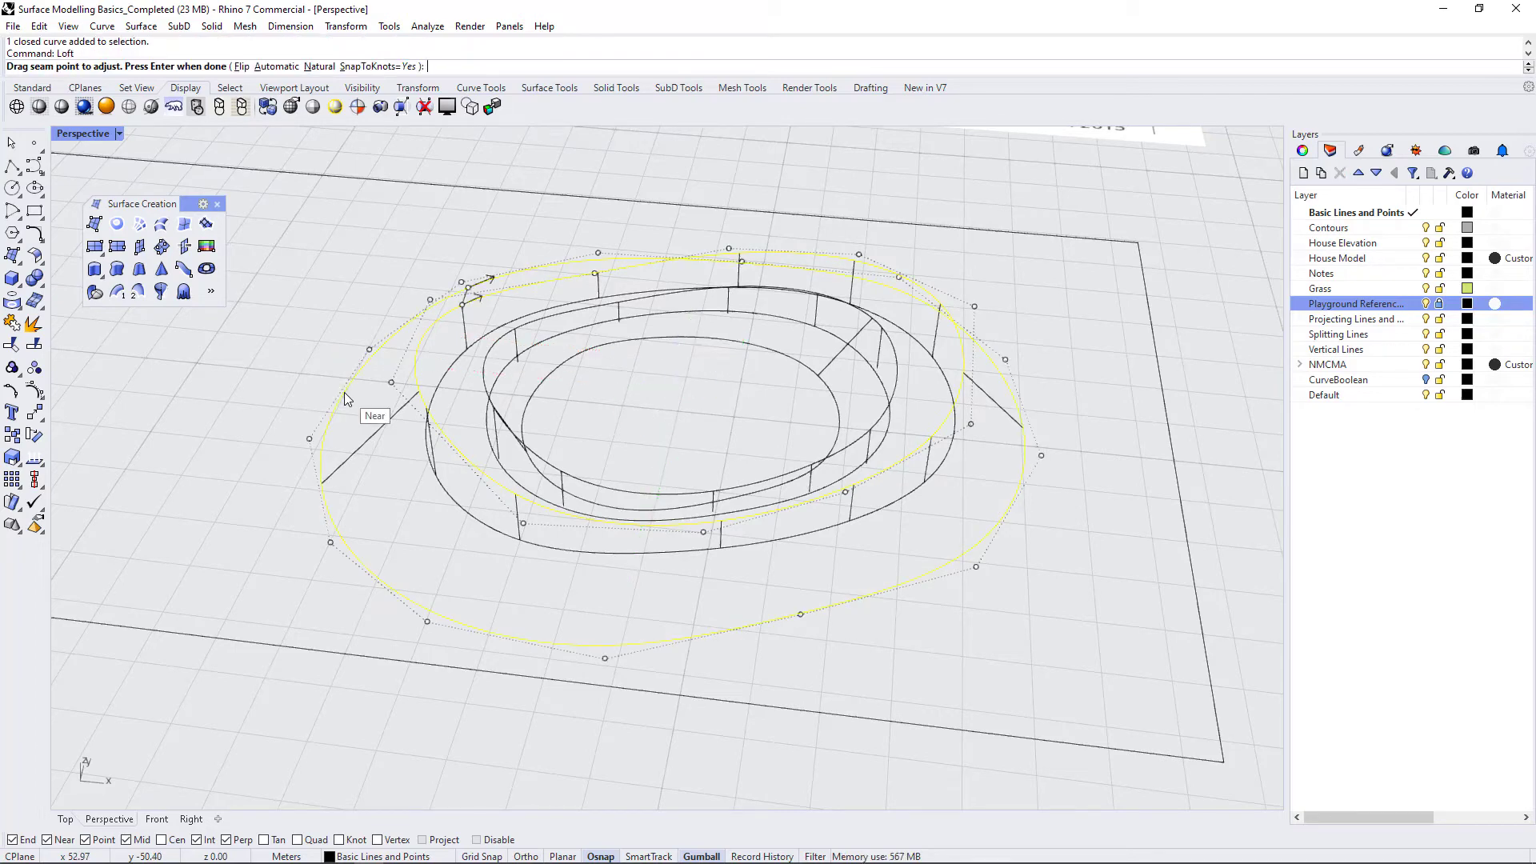
pyautogui.press('Return')
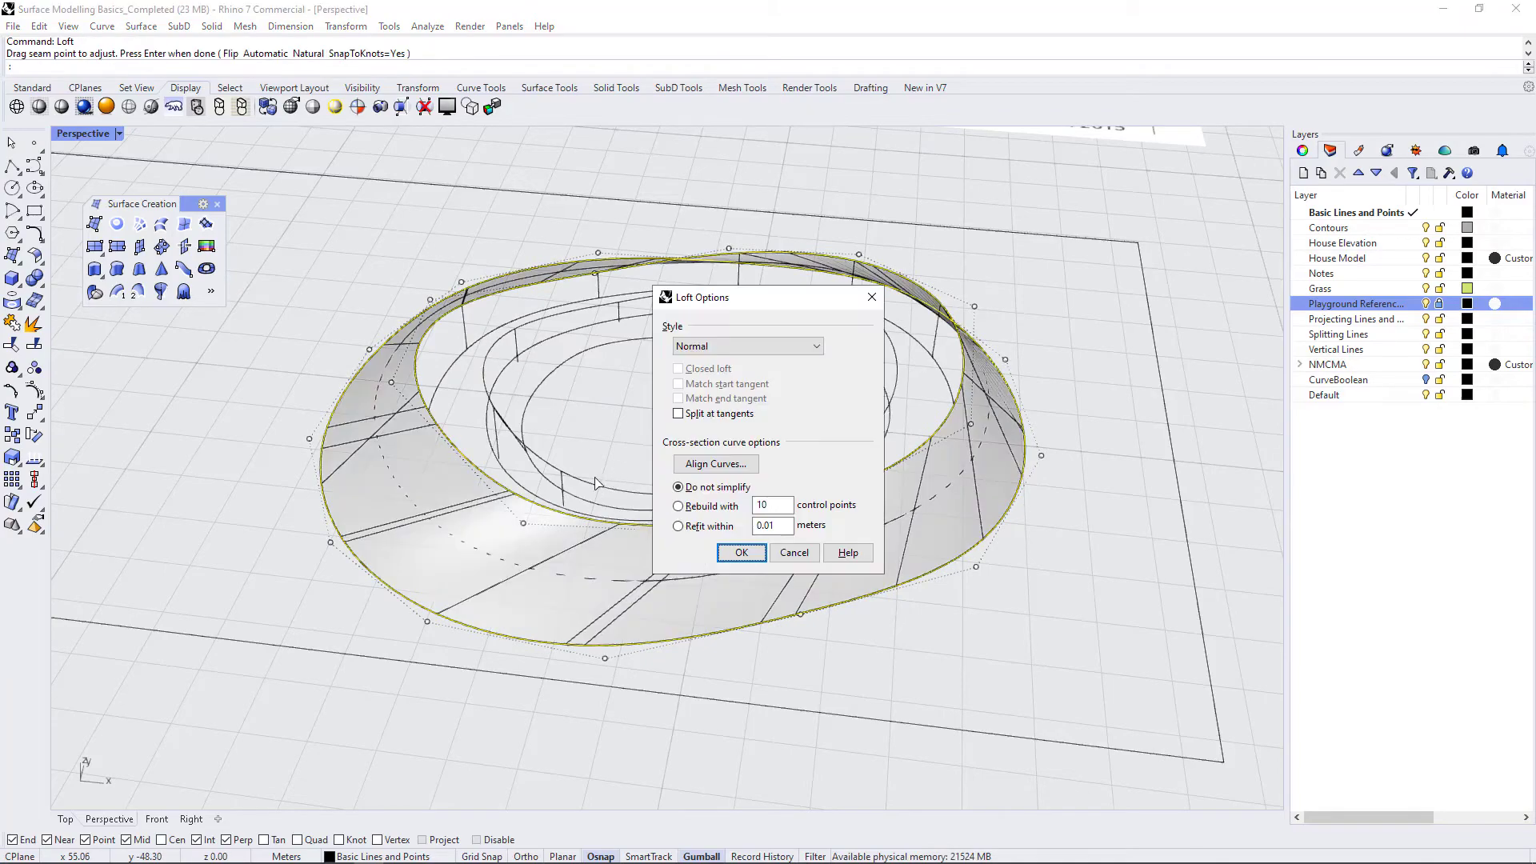
pyautogui.moveTo(492, 535)
pyautogui.mouseDown(button='right')
pyautogui.moveTo(799, 549)
pyautogui.moveTo(832, 445)
pyautogui.moveTo(212, 490)
pyautogui.moveTo(474, 524)
pyautogui.mouseUp(button='right')
pyautogui.click(742, 552)
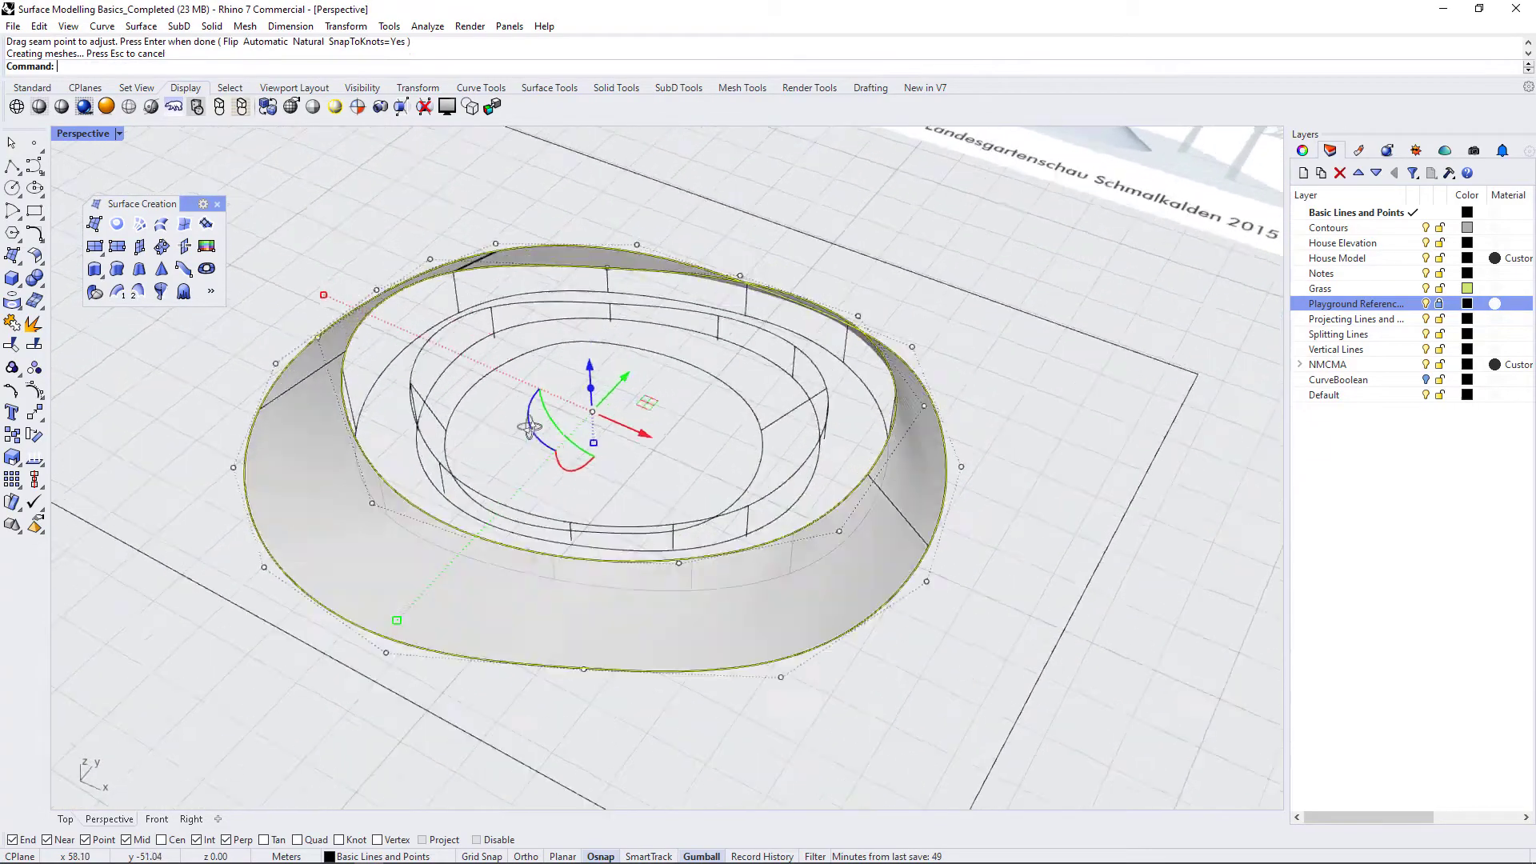
# Loft the inner slope between the innermost ground curve and the smaller raised ring, using Normal style without simplification.
pyautogui.click(459, 388)
pyautogui.keyDown('shift'); pyautogui.click(425, 346); pyautogui.keyUp('shift')
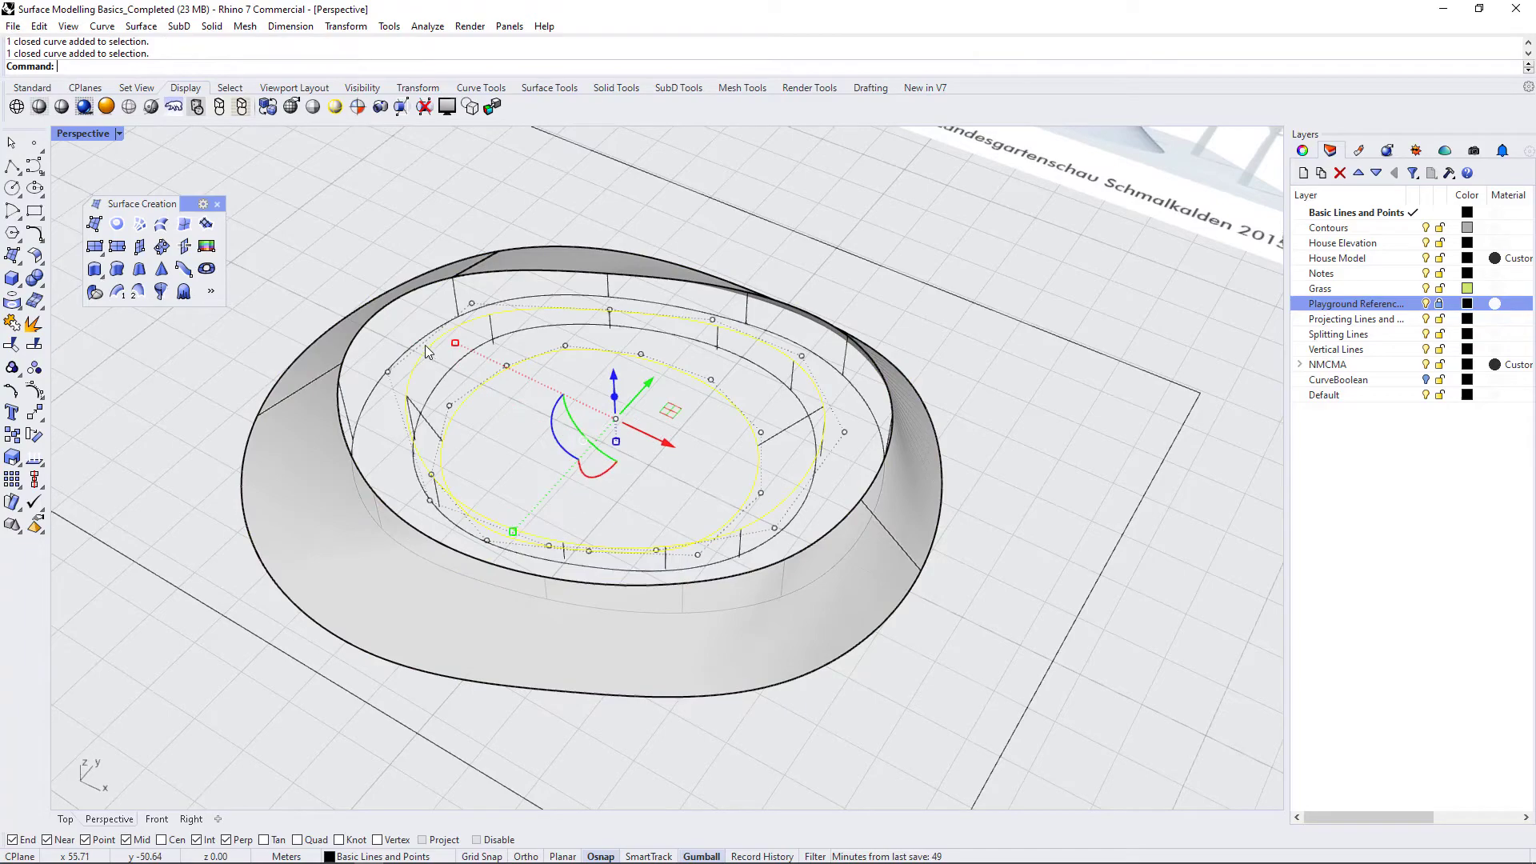
pyautogui.rightClick(425, 346)
pyautogui.press('Return')
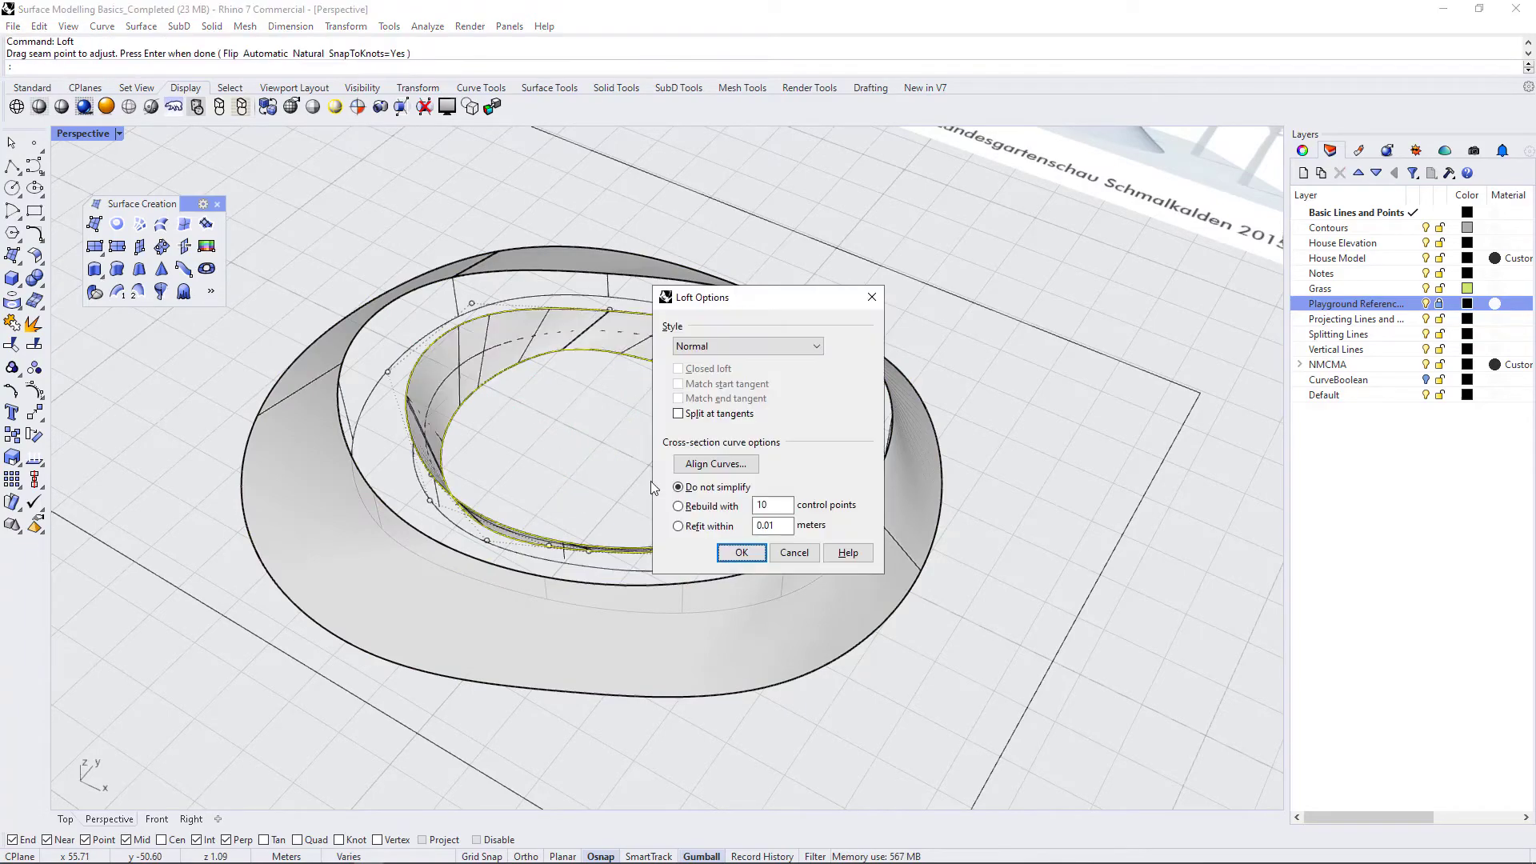
pyautogui.moveTo(448, 432); pyautogui.dragTo(514, 469, button='right')
pyautogui.click(740, 552)
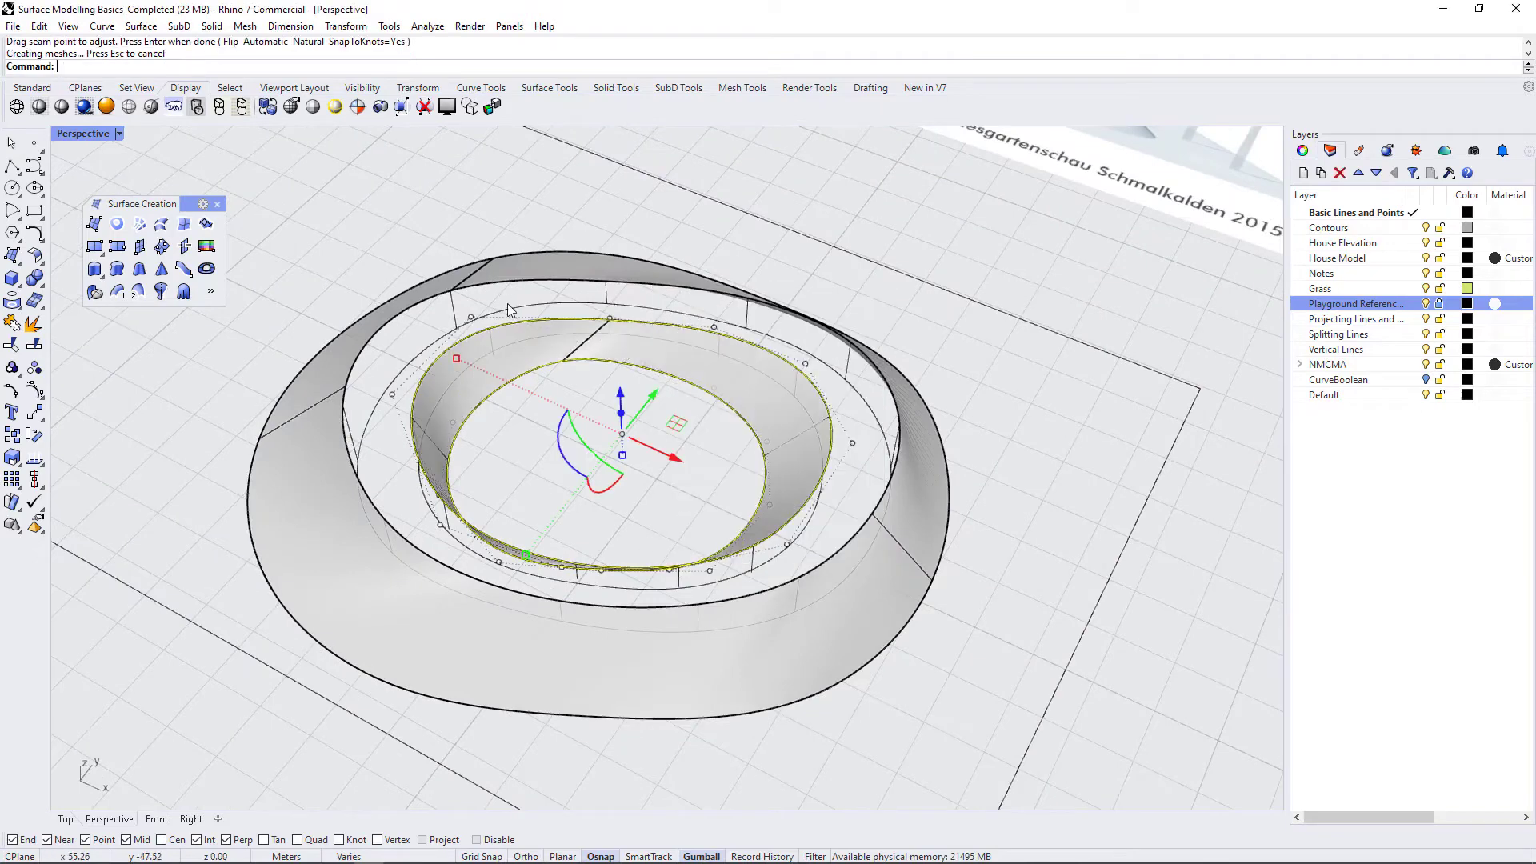
# Loft the joining topper between the top edges of the outer and inner slopes, using Normal style without simplification.
pyautogui.click(430, 344)
pyautogui.click(522, 392)
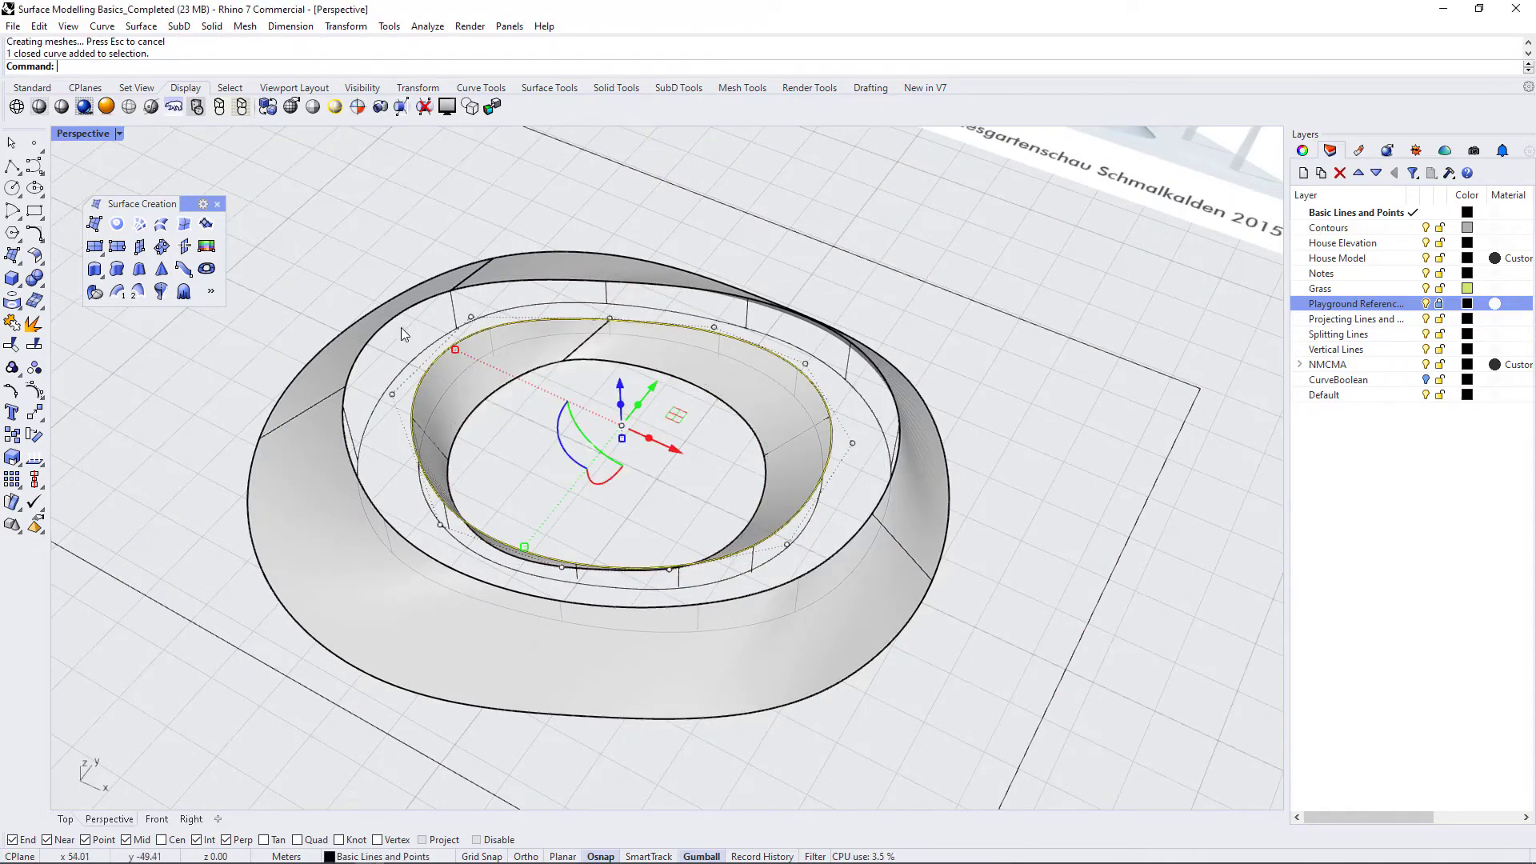
pyautogui.click(401, 317)
pyautogui.click(456, 362)
pyautogui.press('Return')
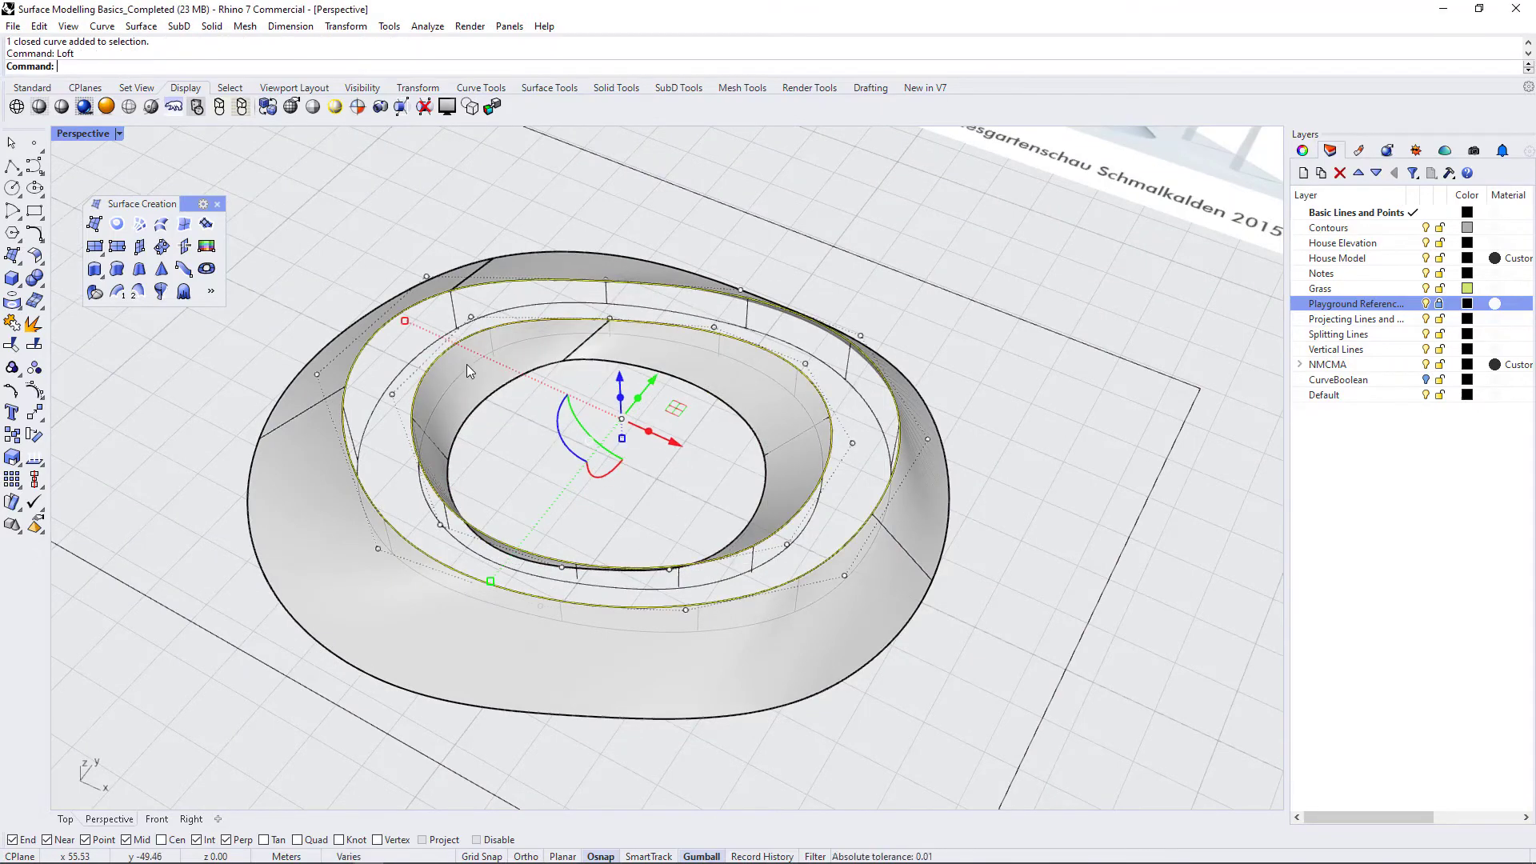
pyautogui.press('Return')
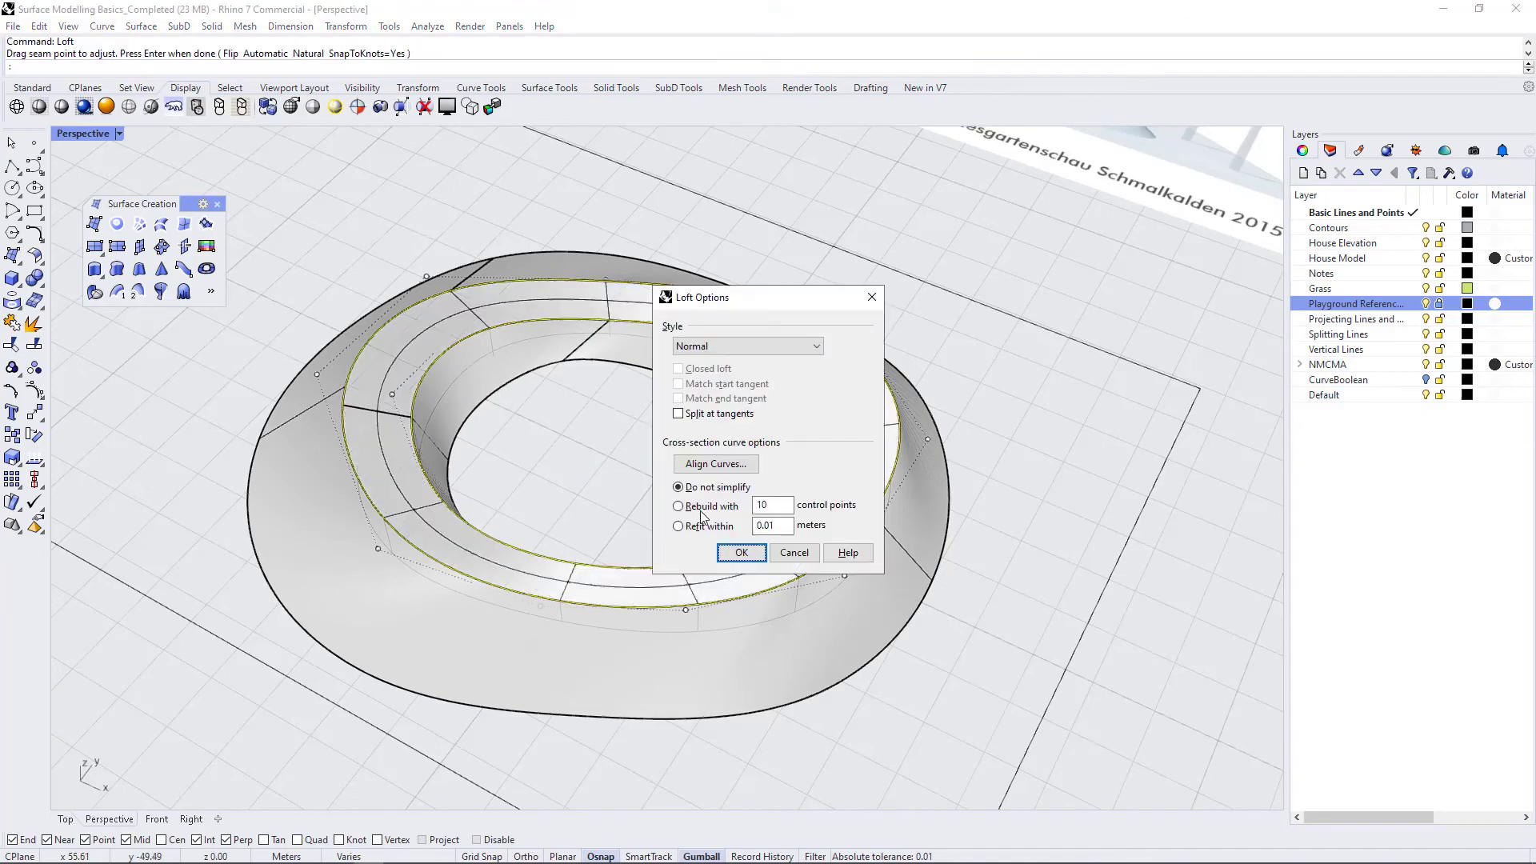
pyautogui.click(737, 552)
# Examine the lofted landform from several angles against the reference sheet and the Sweep2 landforms, and clear the selection.
pyautogui.moveTo(556, 544); pyautogui.dragTo(861, 677, button='right')
pyautogui.scroll(-10, 861, 677)
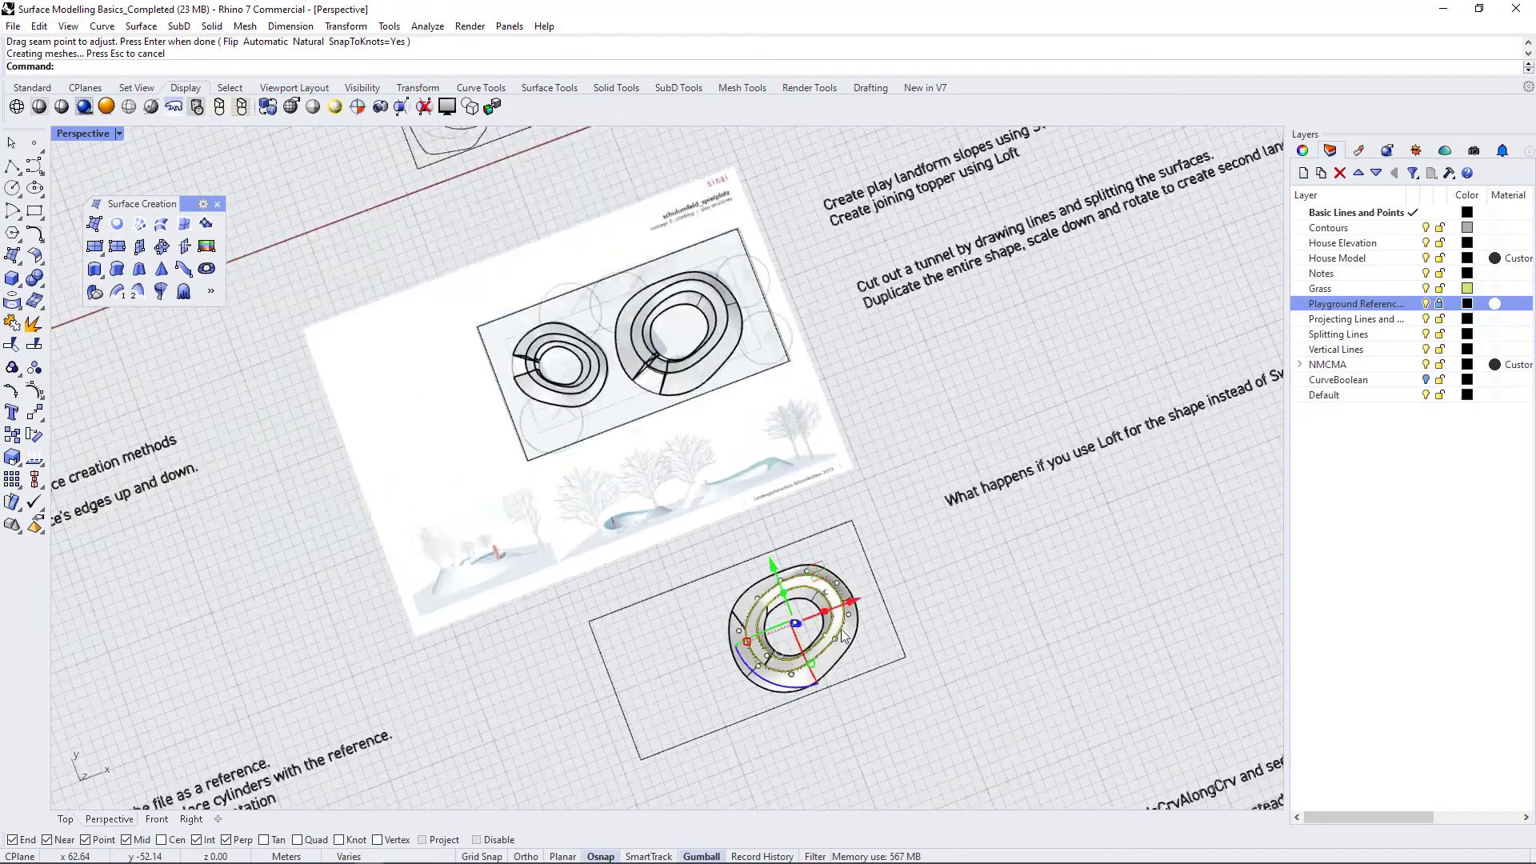
pyautogui.scroll(6, 784, 674)
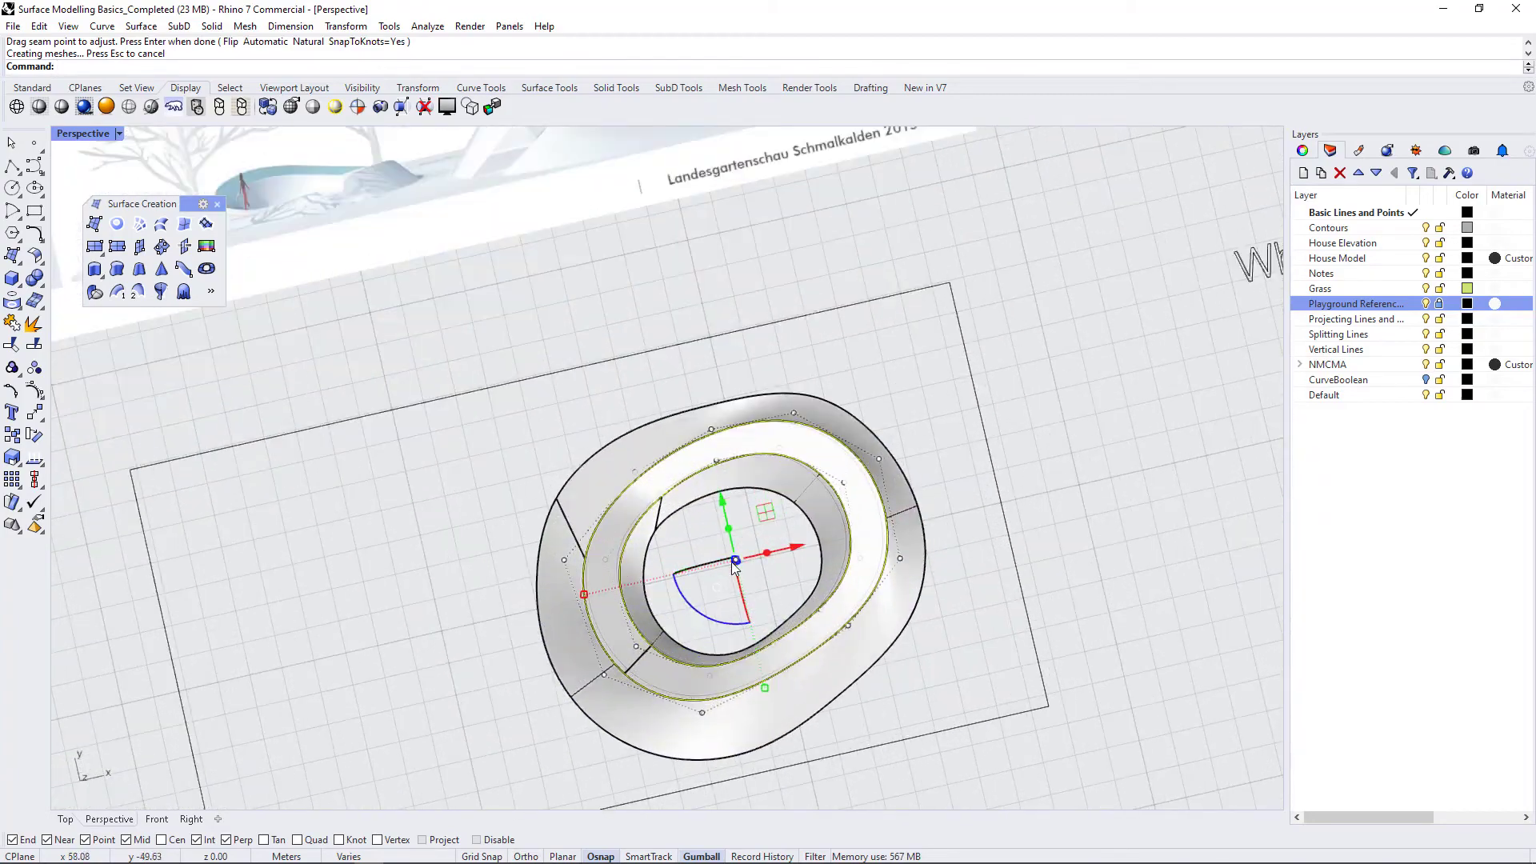
pyautogui.scroll(-4, 669, 578)
pyautogui.moveTo(696, 584); pyautogui.dragTo(652, 531, button='right')
pyautogui.scroll(9, 651, 531)
pyautogui.scroll(-5, 713, 588)
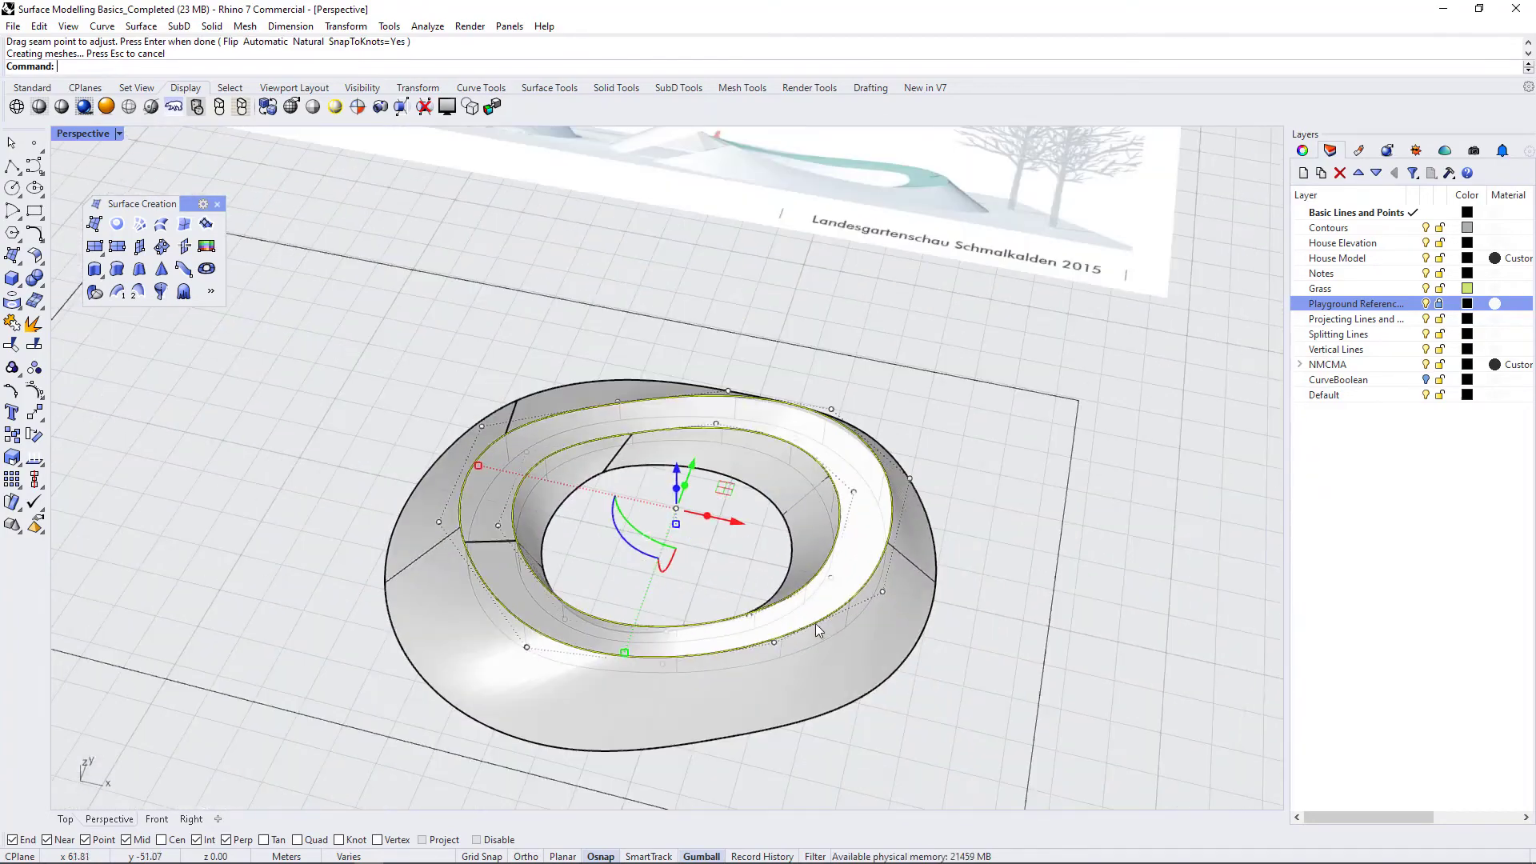
pyautogui.moveTo(814, 622); pyautogui.dragTo(457, 512, button='right')
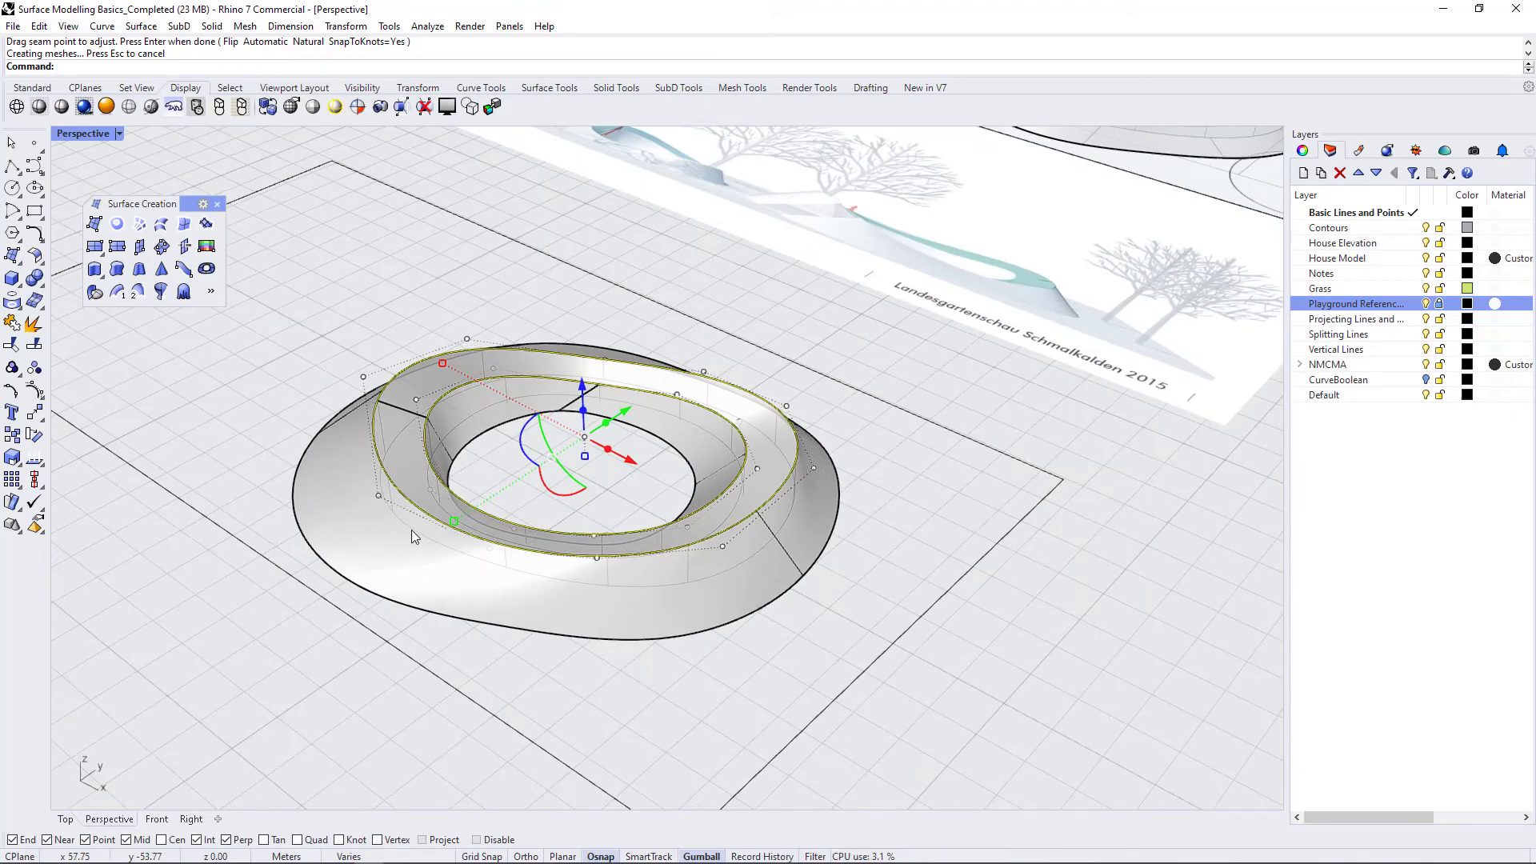
pyautogui.moveTo(495, 584); pyautogui.dragTo(704, 612, button='right')
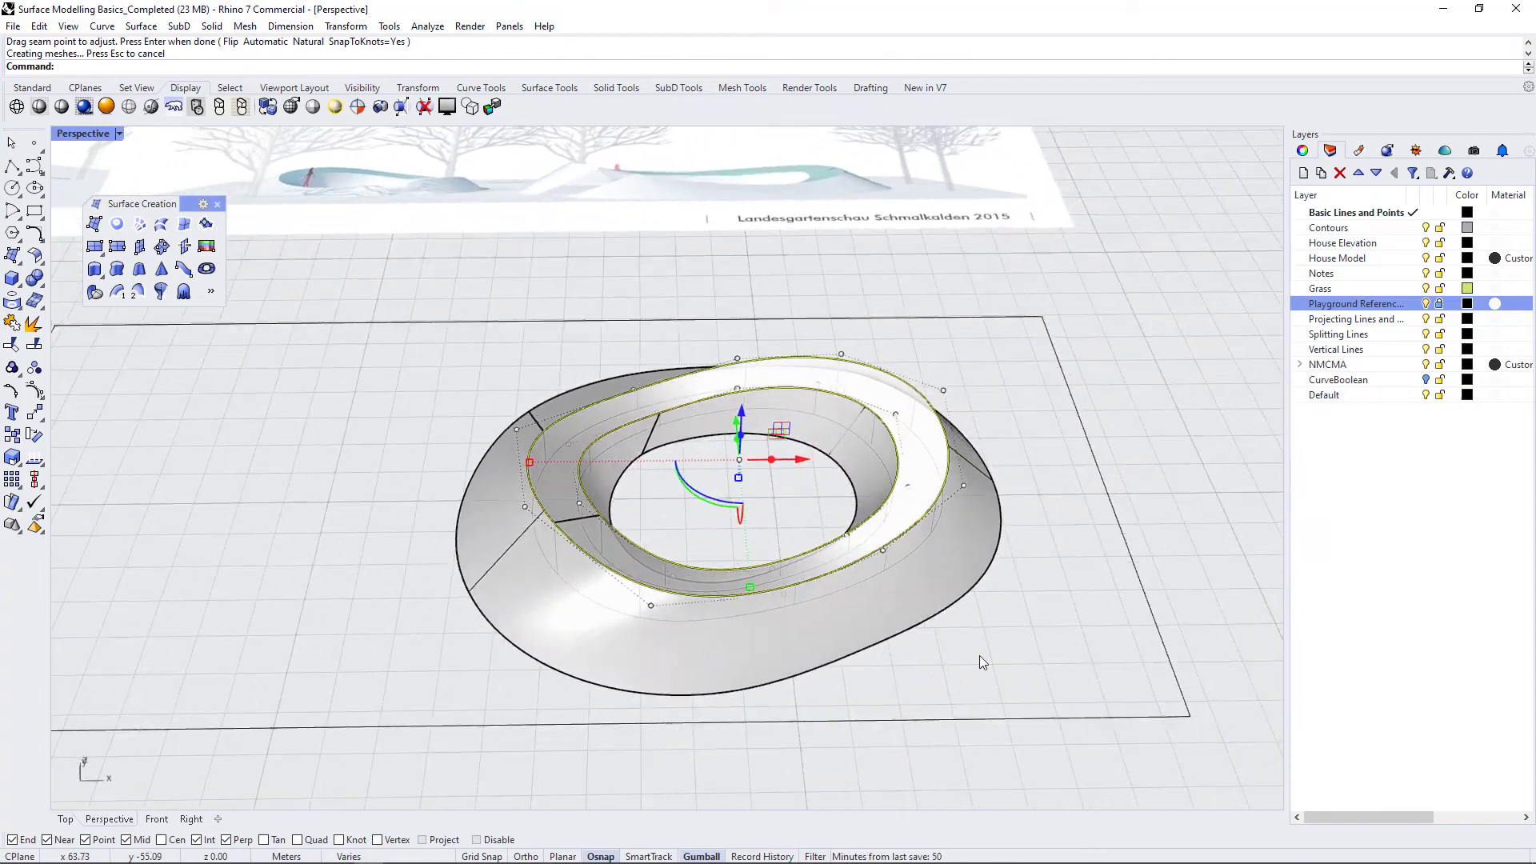
pyautogui.press('Escape')
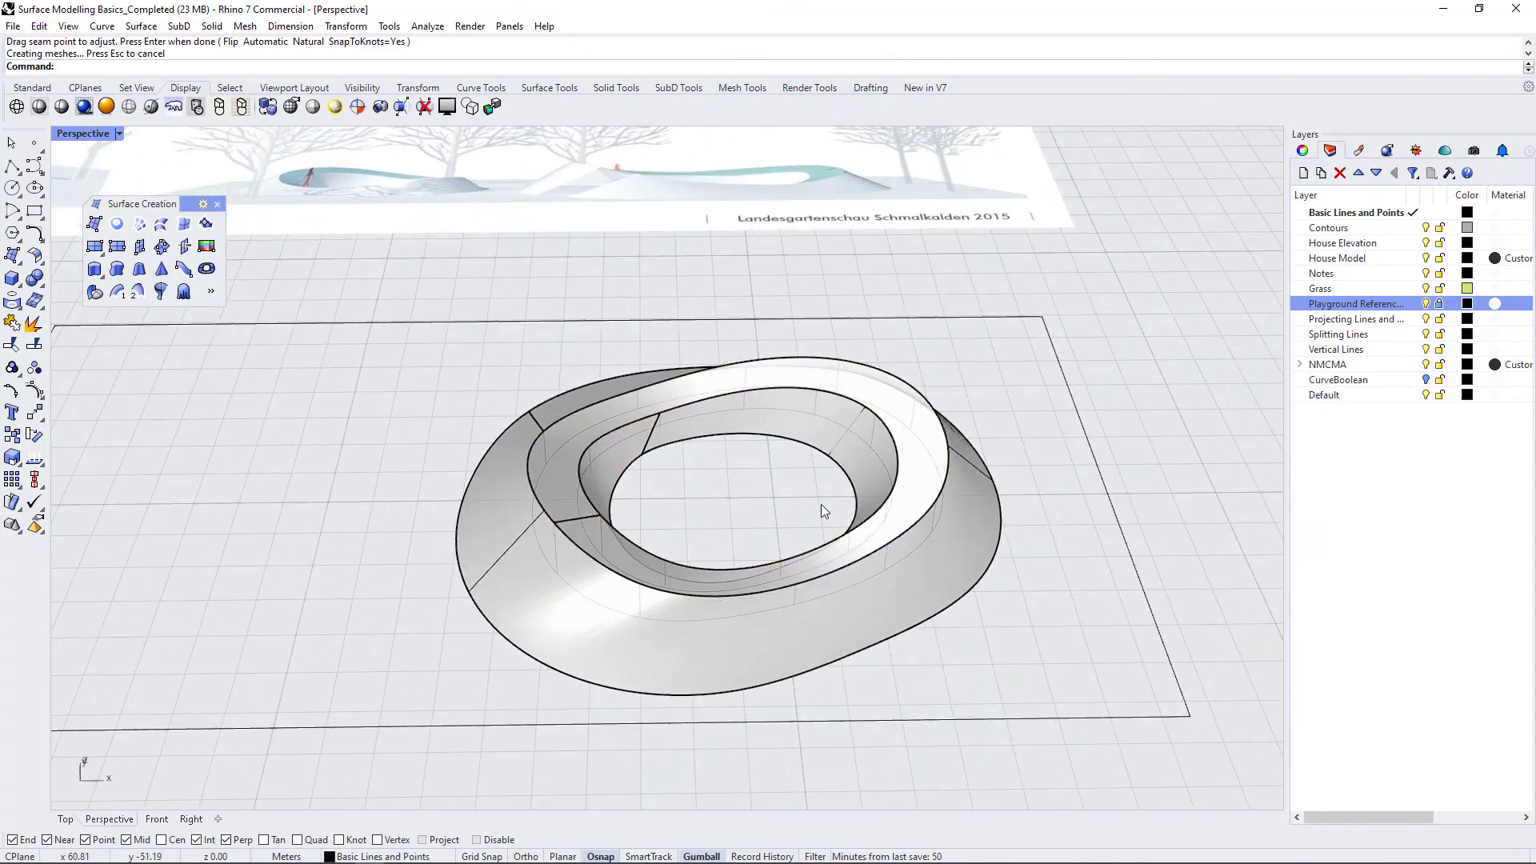